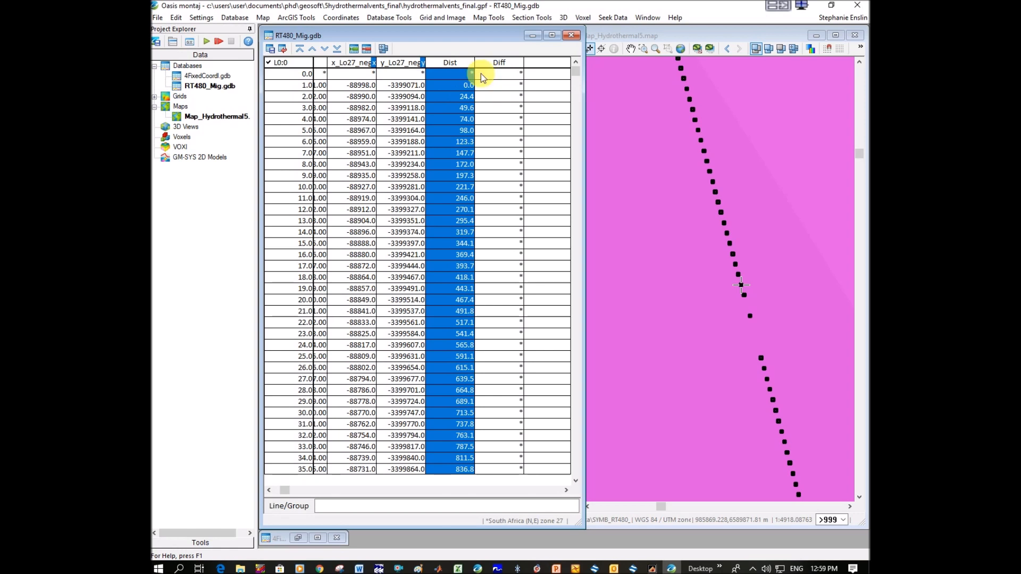
- Copy the Dist channel of RT480_Mig.gdb and paste it into column A of the Excel sheet, starting at A2
left_click(452, 62)
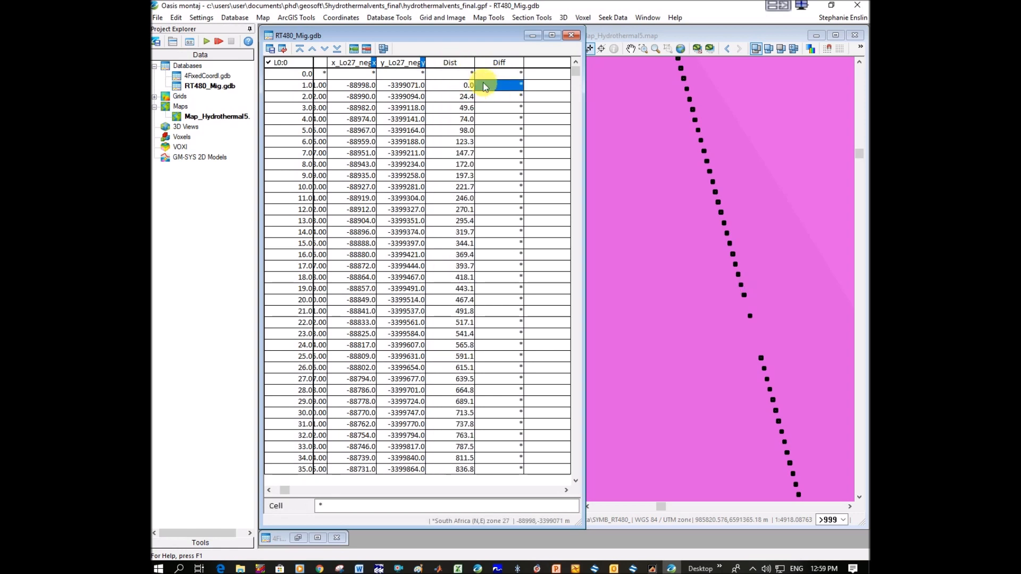
left_click(454, 64)
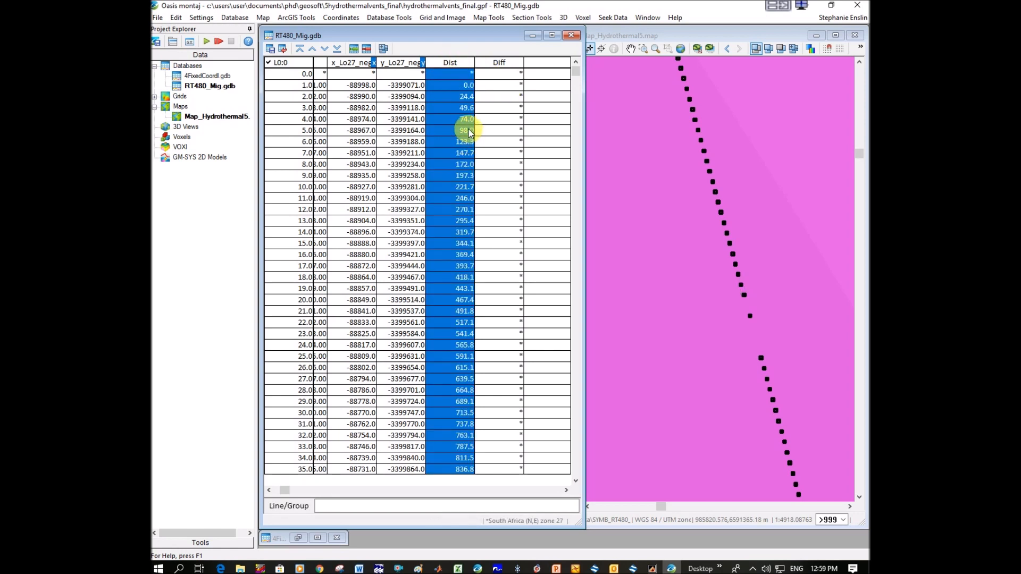
left_click(458, 568)
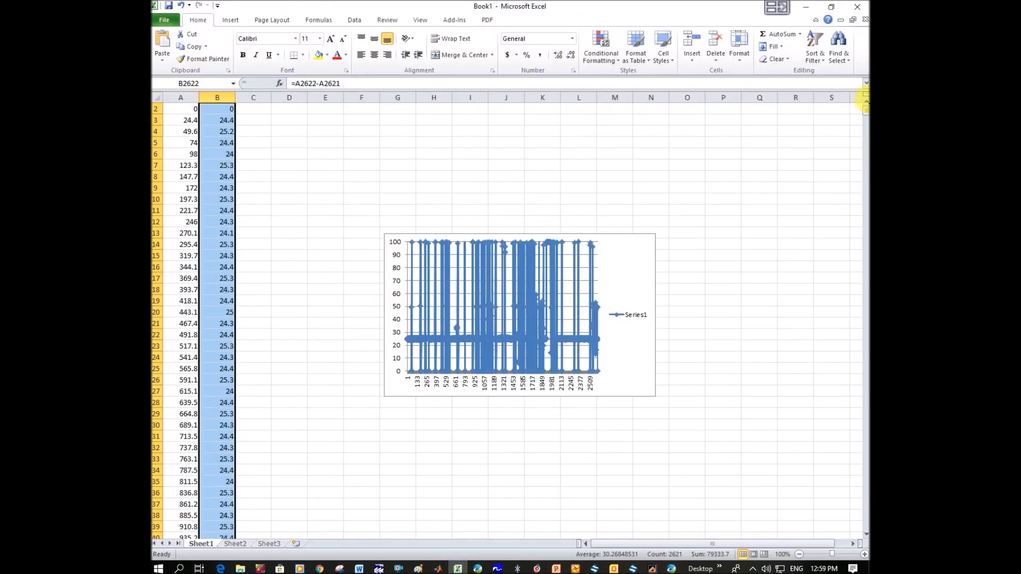
left_click(654, 242)
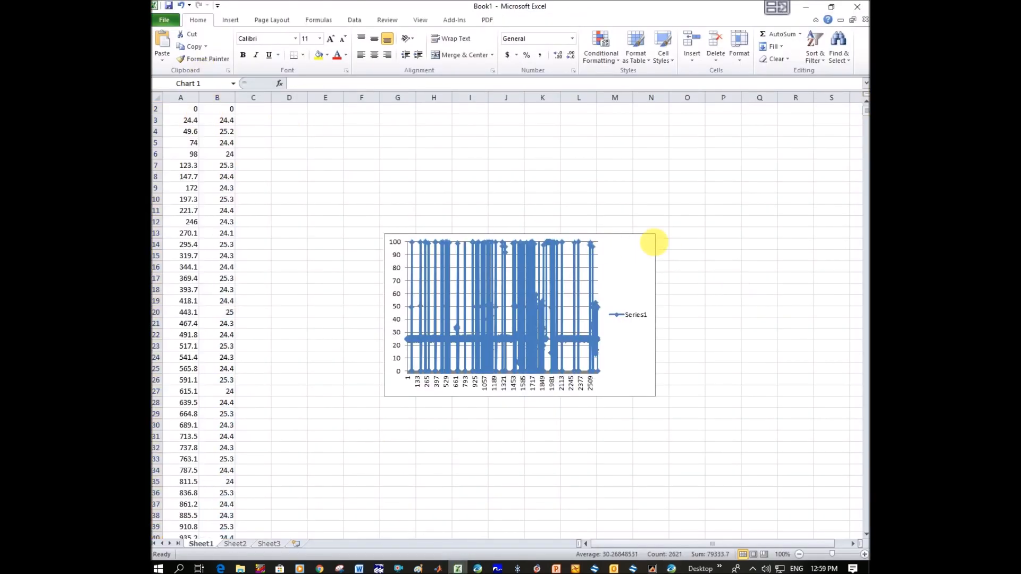
left_click(195, 120)
left_click(179, 113)
key("ctrl+v")
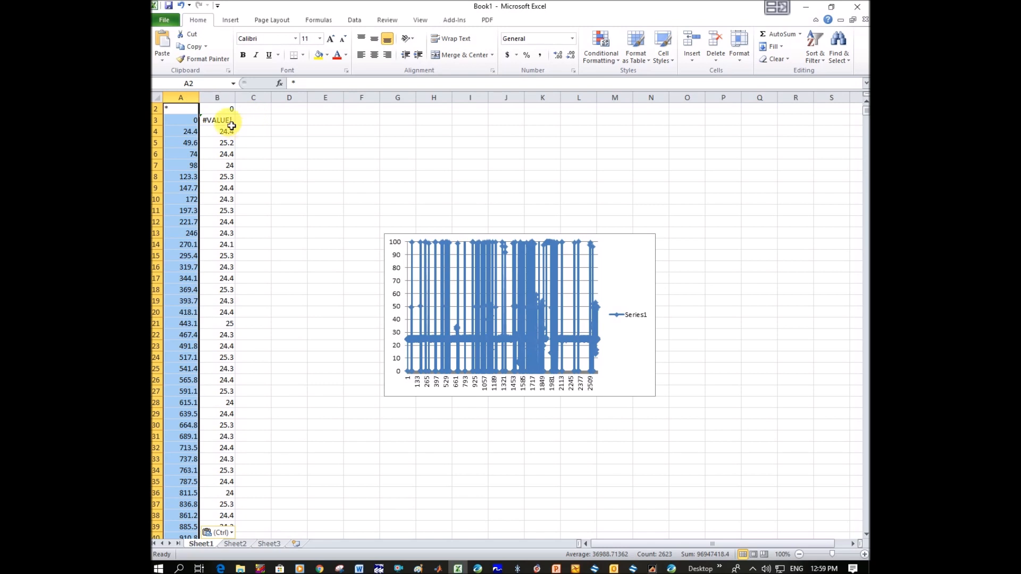
left_click(185, 113)
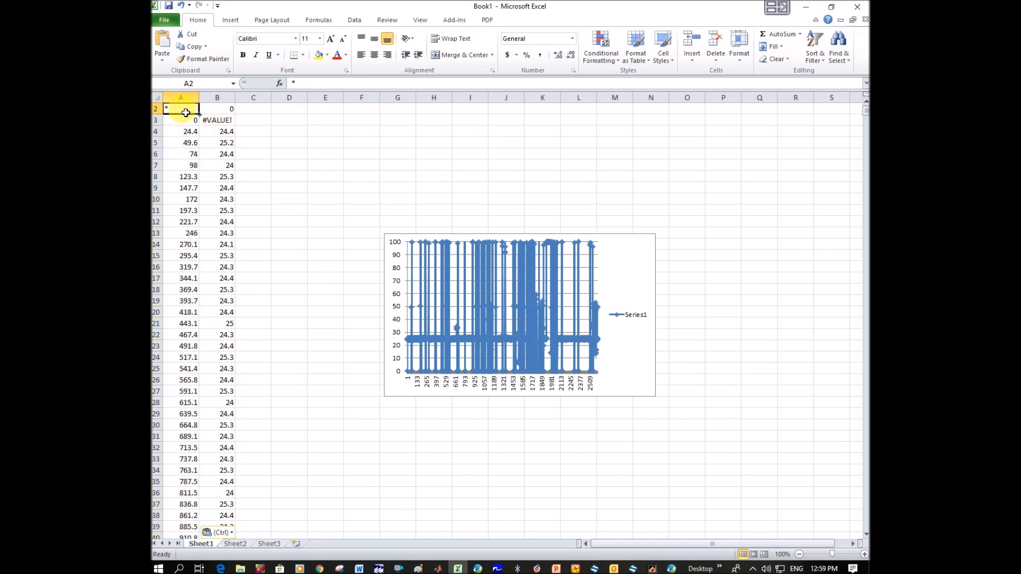
- Clear the old difference values in column B from B2 downward
left_click(224, 109)
key("ctrl+shift+Down")
key("Delete")
left_click(263, 132)
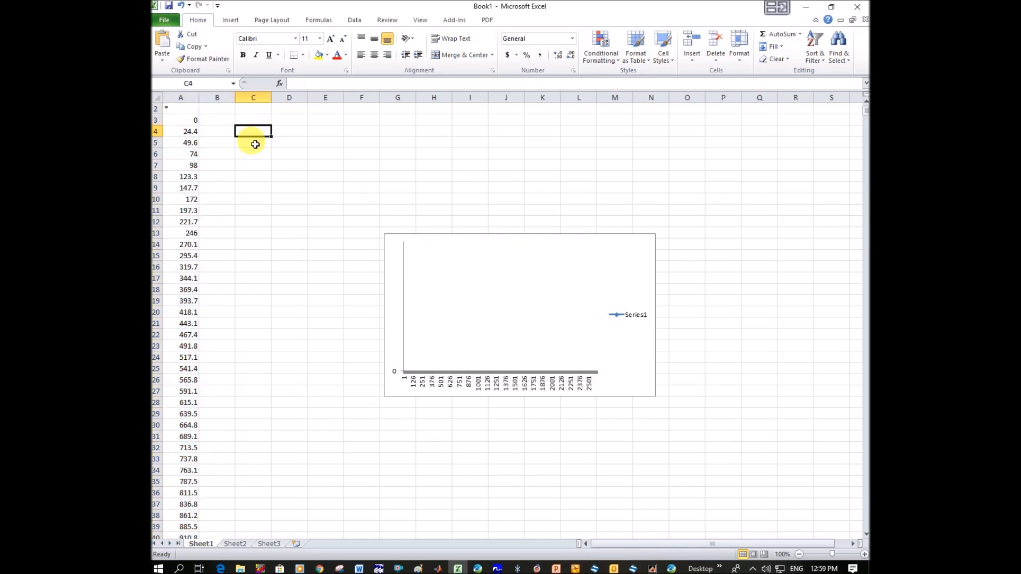
- Enter the formula =A4-A3 in B4 and fill it down column B alongside the distances
left_click(221, 121)
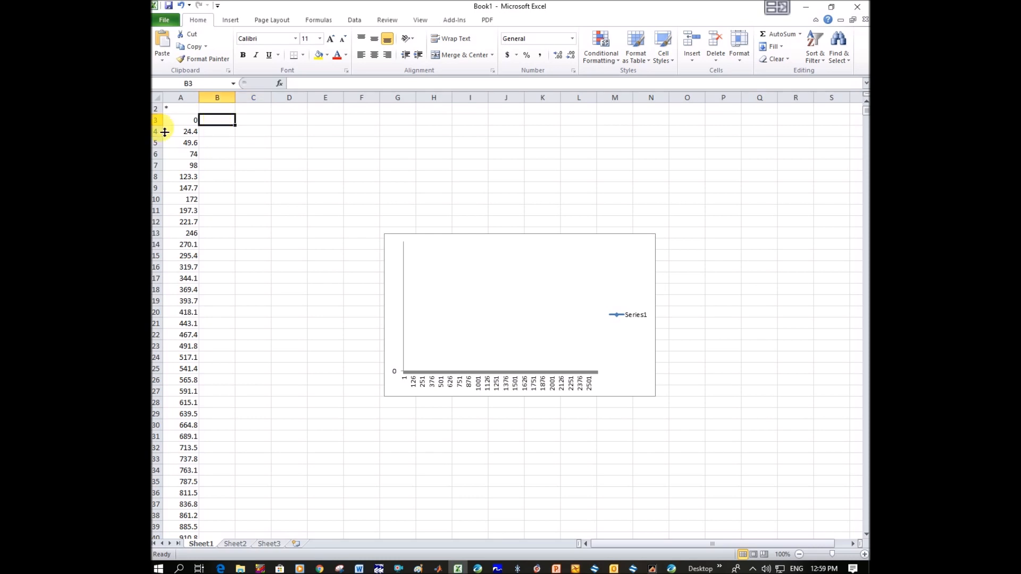
left_click(227, 133)
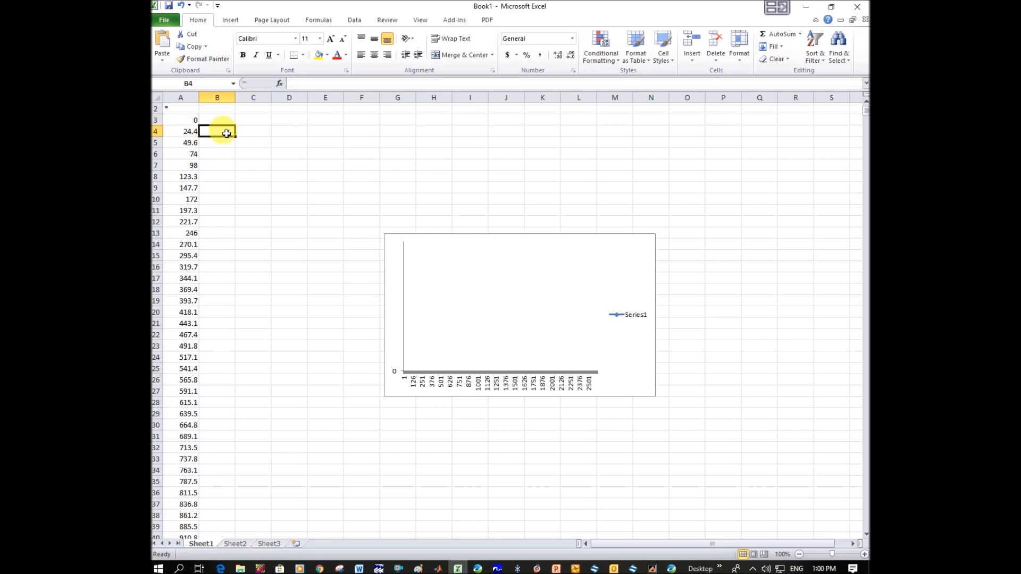
type("=")
left_click(190, 132)
type("-")
left_click(183, 121)
key("Return")
left_click(234, 135)
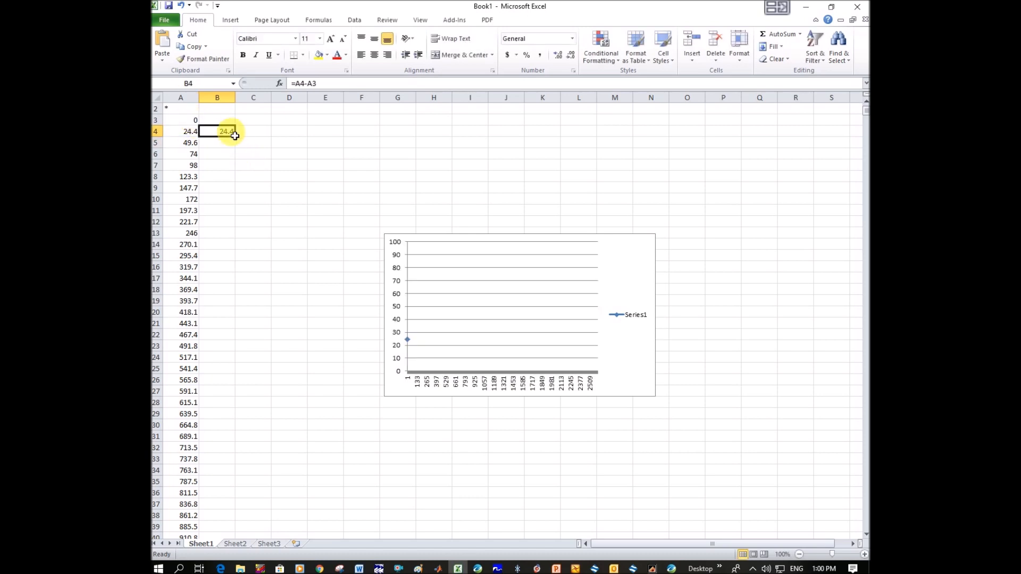
double_click(235, 136)
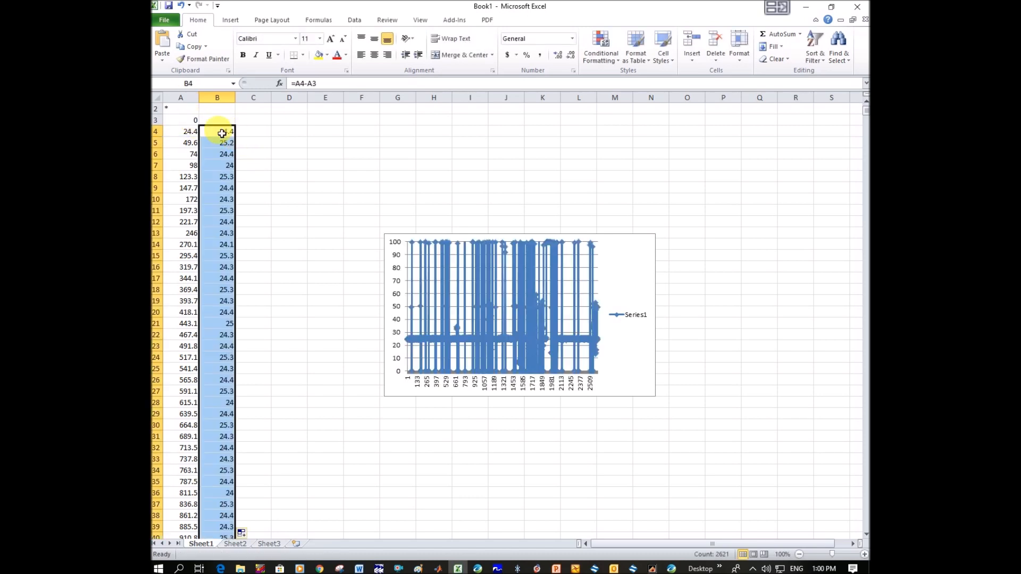
left_click(224, 144)
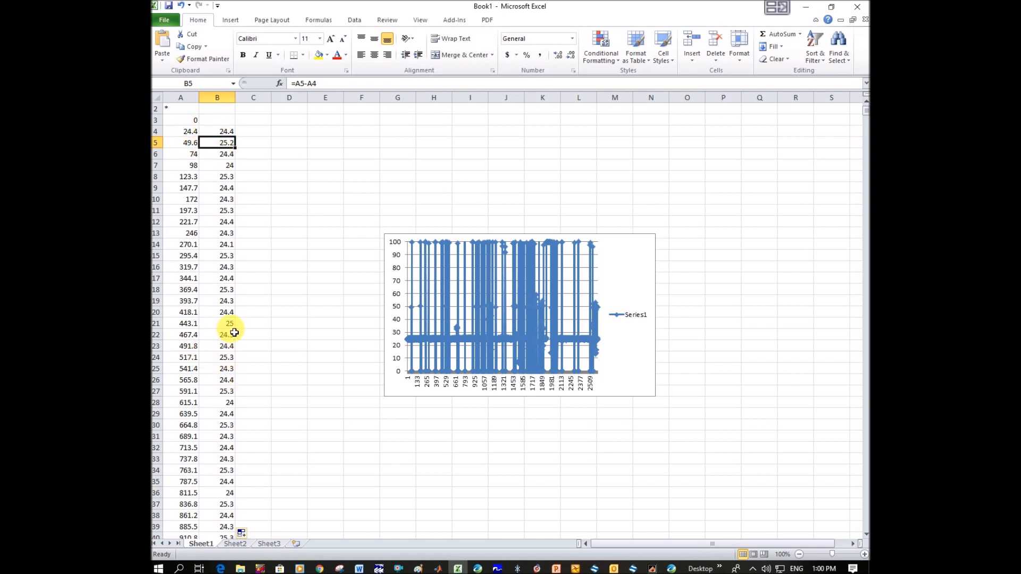
- Delete the existing chart and insert a new line chart of the differences in B4:B2623
left_click(627, 264)
key("Delete")
left_click(228, 133)
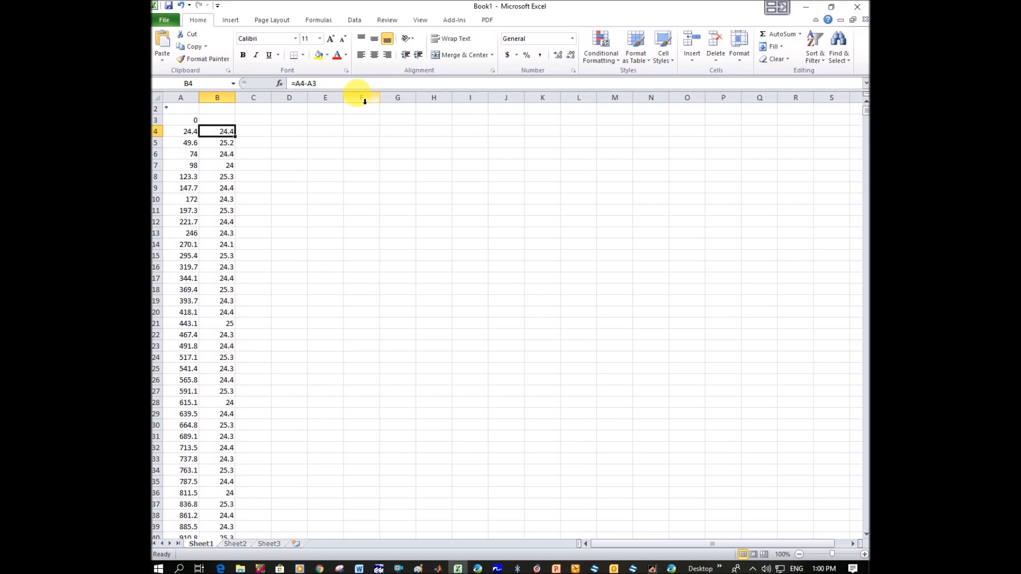
key("shift+Down")
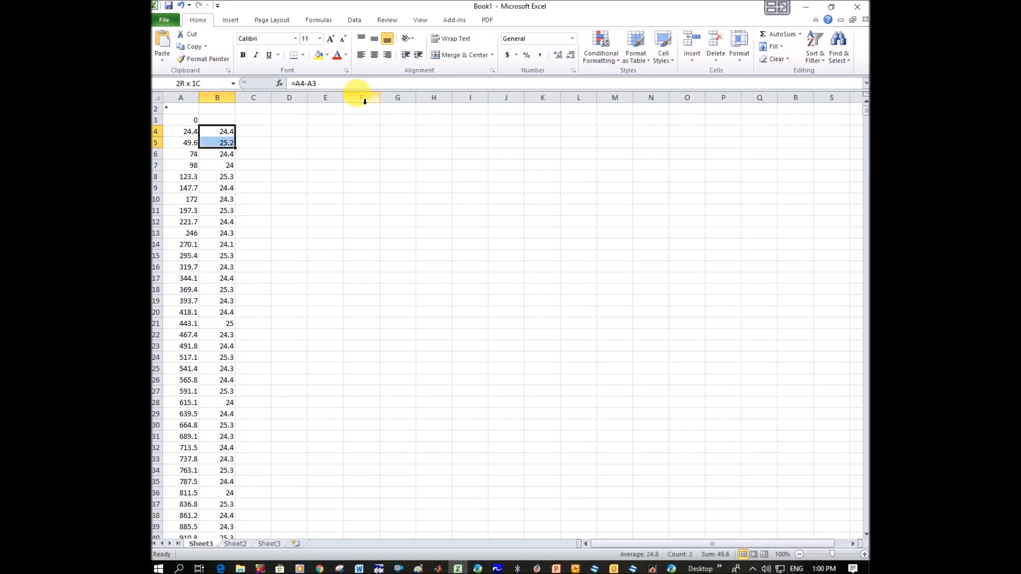
key("shift+Down")
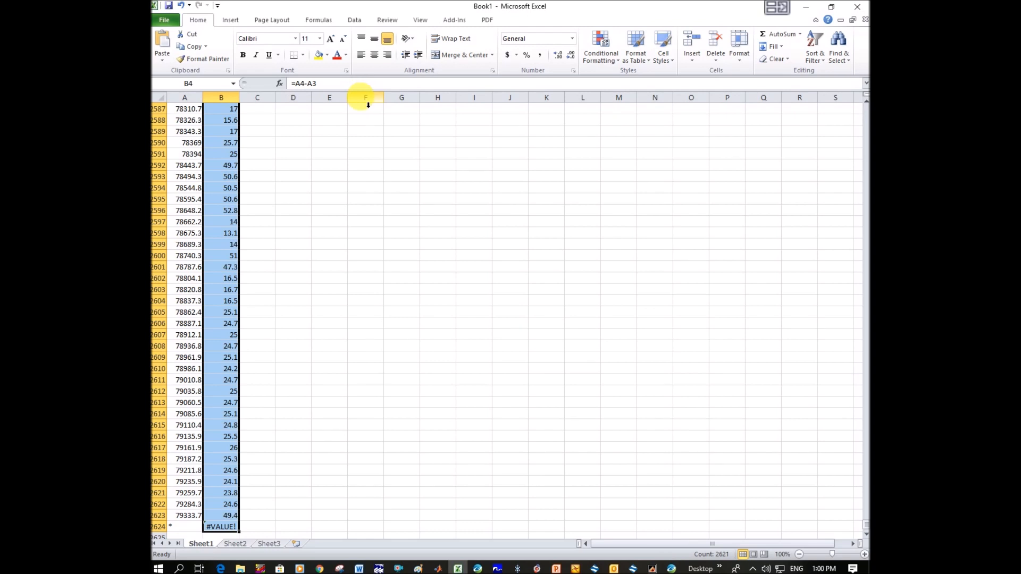
key("shift+Up")
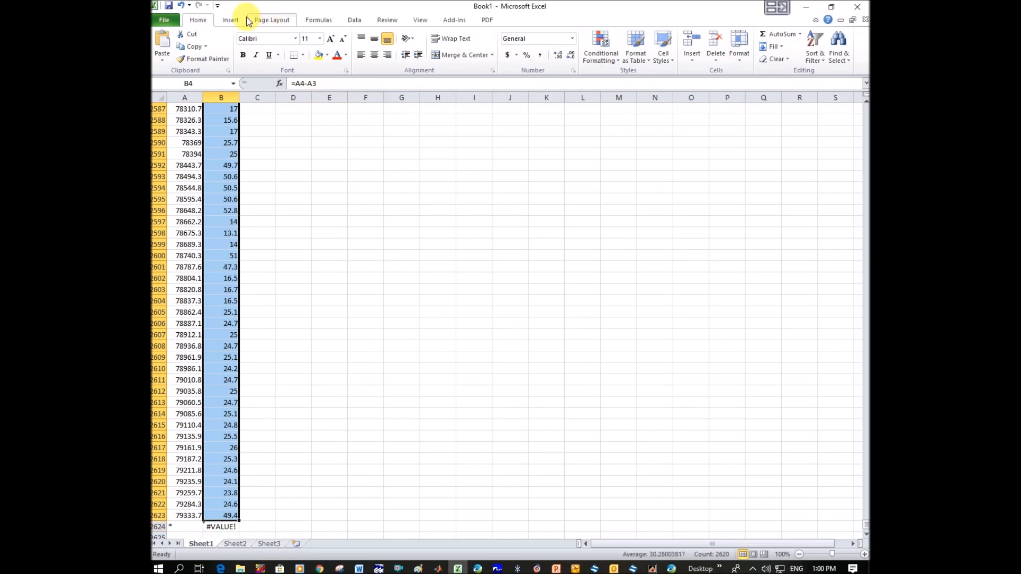
left_click(230, 20)
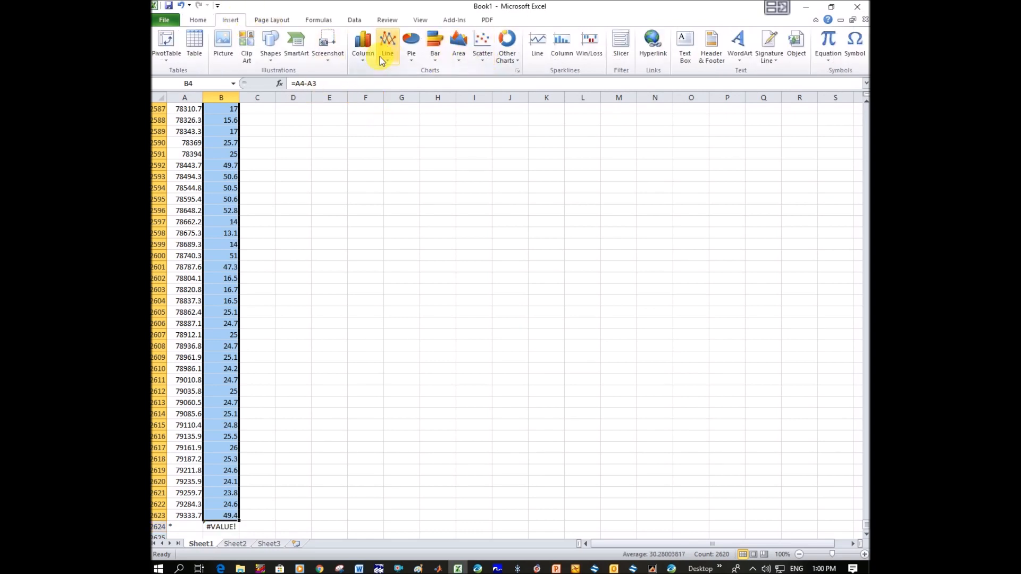
left_click(380, 56)
left_click(394, 130)
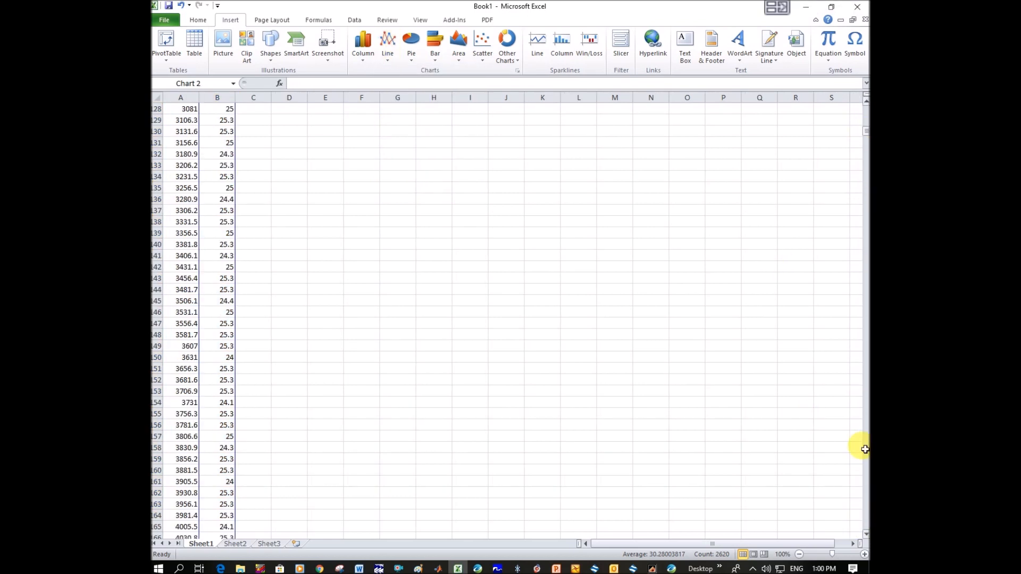
- Move the new chart from the end of the data to the first rows of the sheet, beside column B
left_click_drag(865, 134, 865, 526)
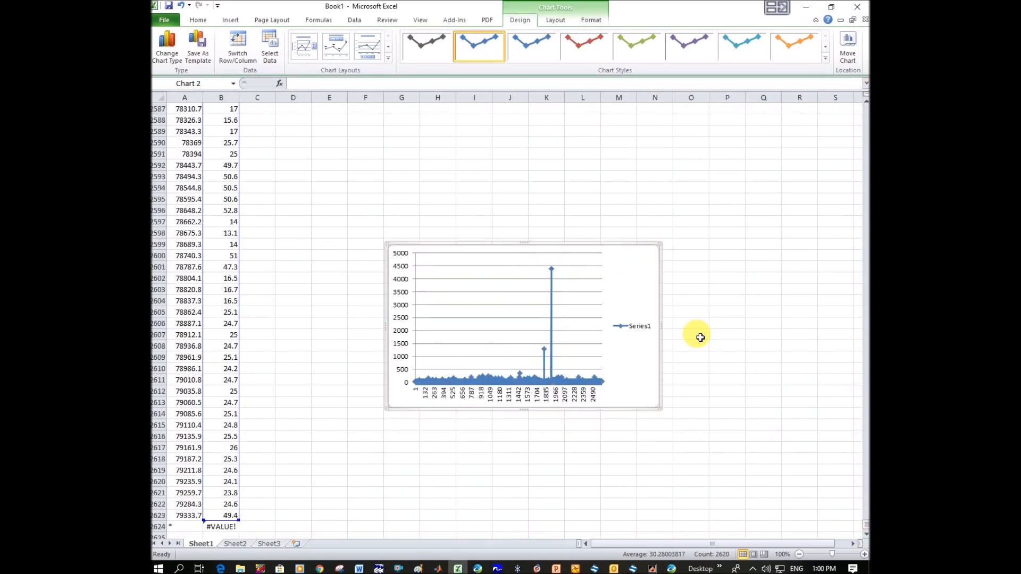
left_click(646, 281)
key("Delete")
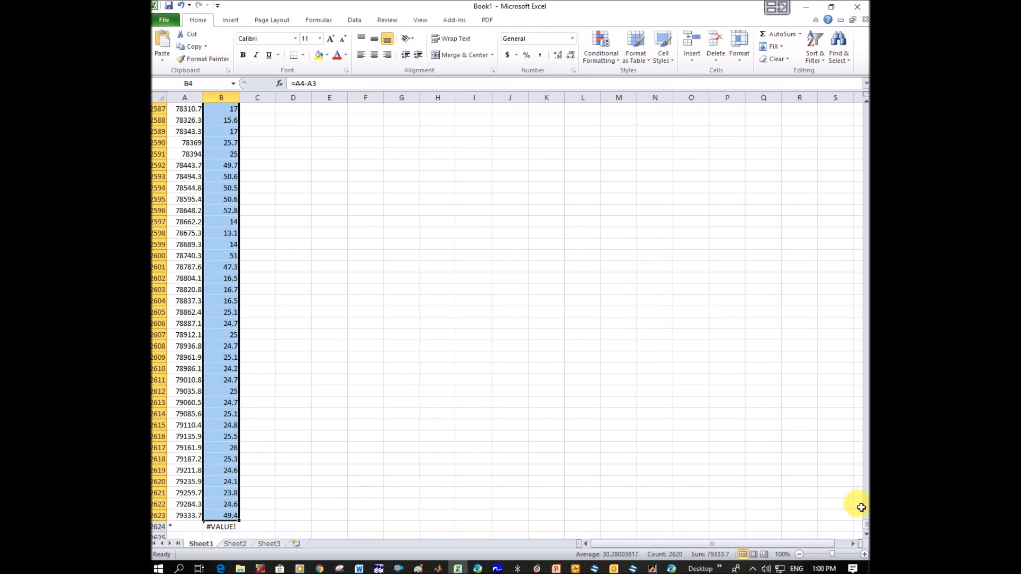
left_click_drag(861, 520, 865, 107)
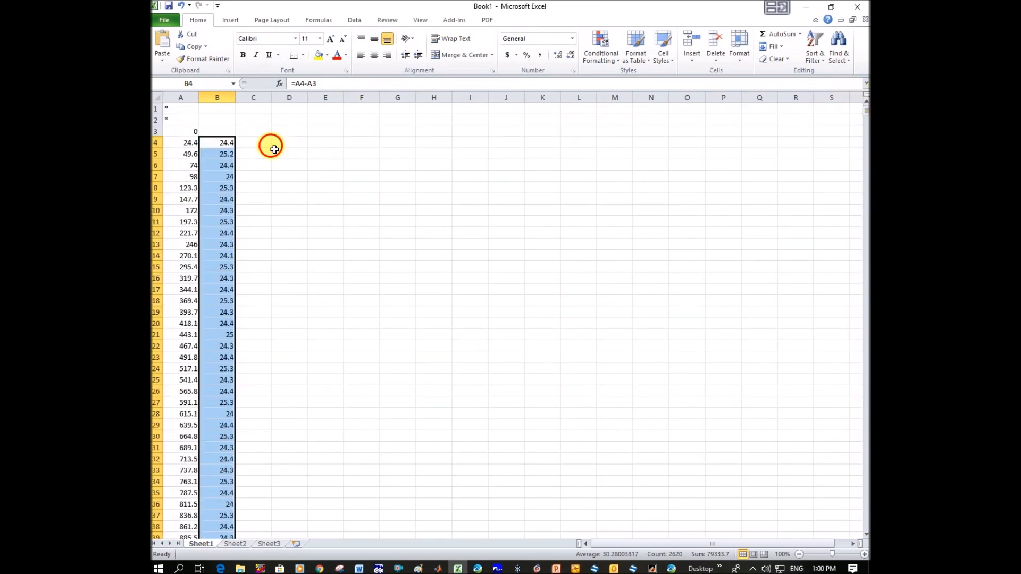
key("ctrl+v")
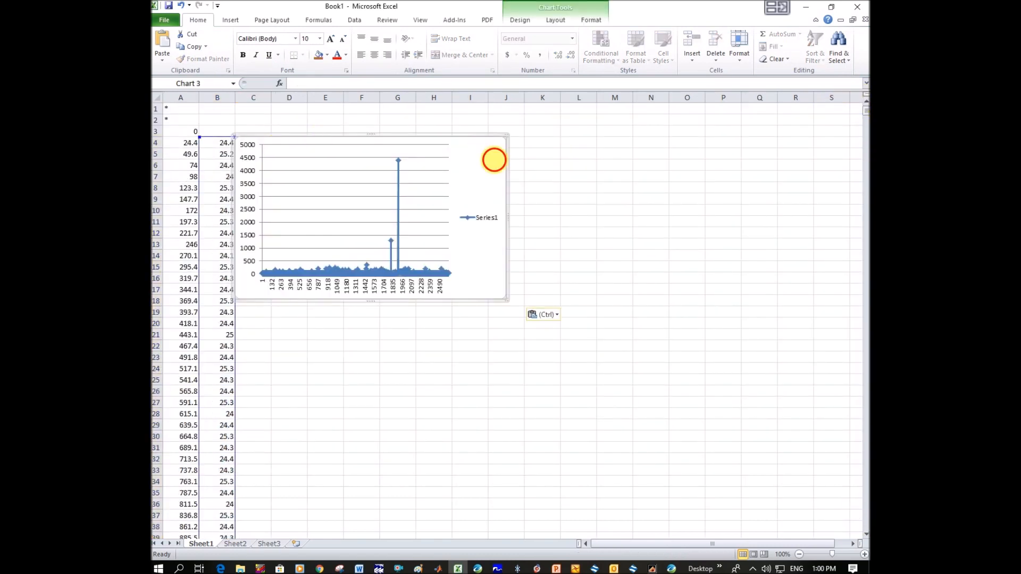
left_click_drag(492, 157, 558, 165)
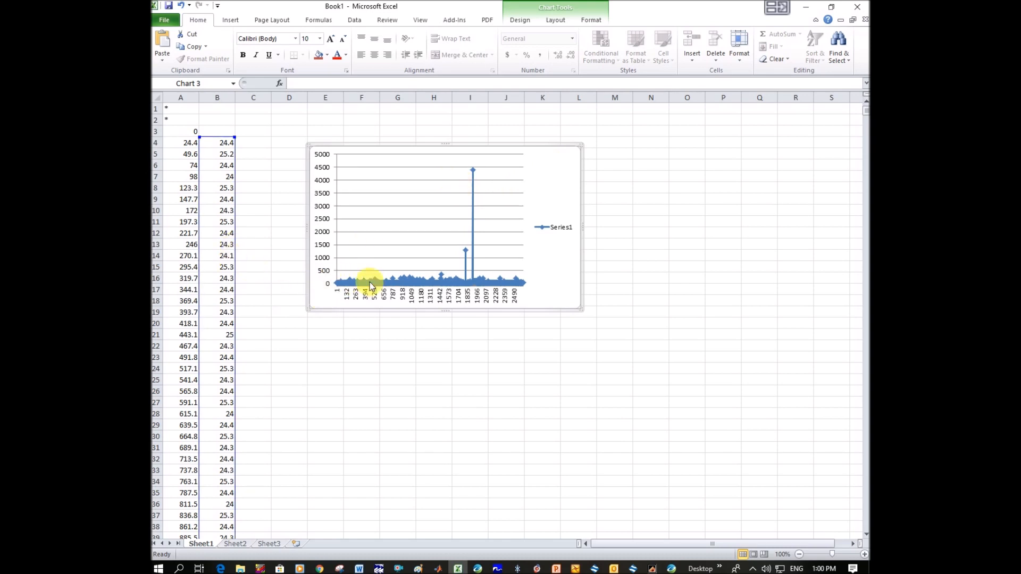
- Fix the maximum of the chart's vertical axis at 100
right_click(325, 271)
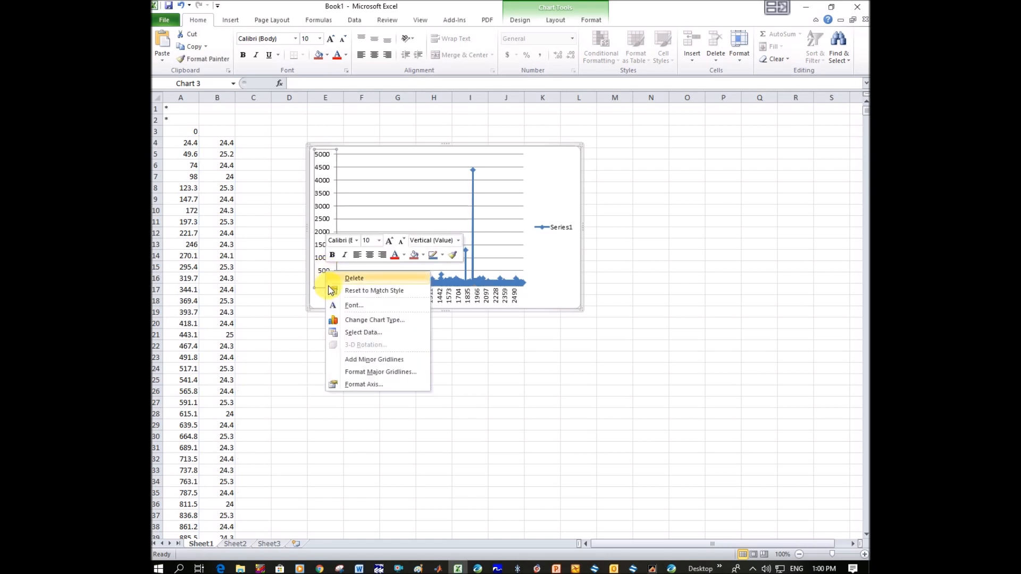
left_click(382, 385)
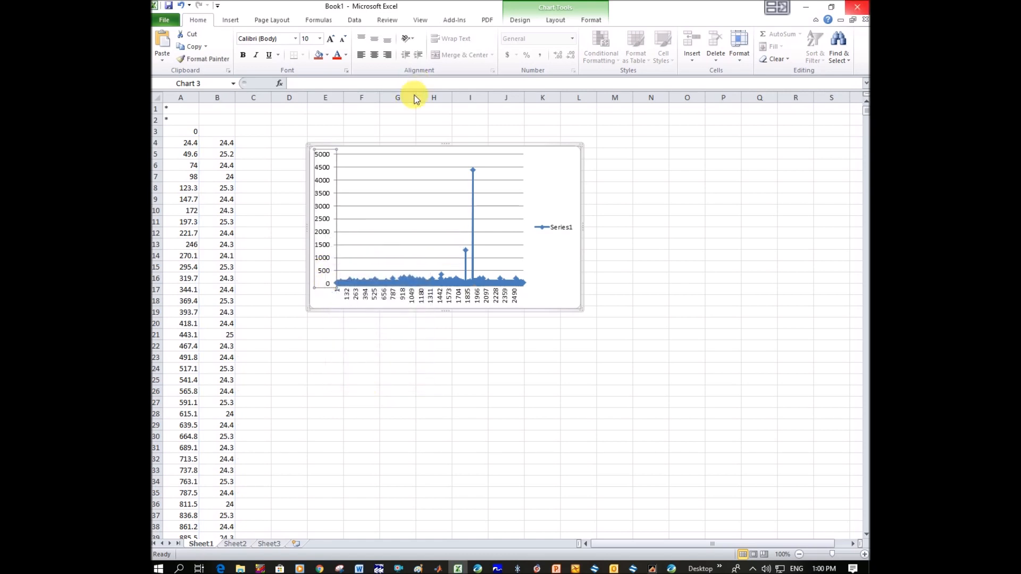
left_click(521, 181)
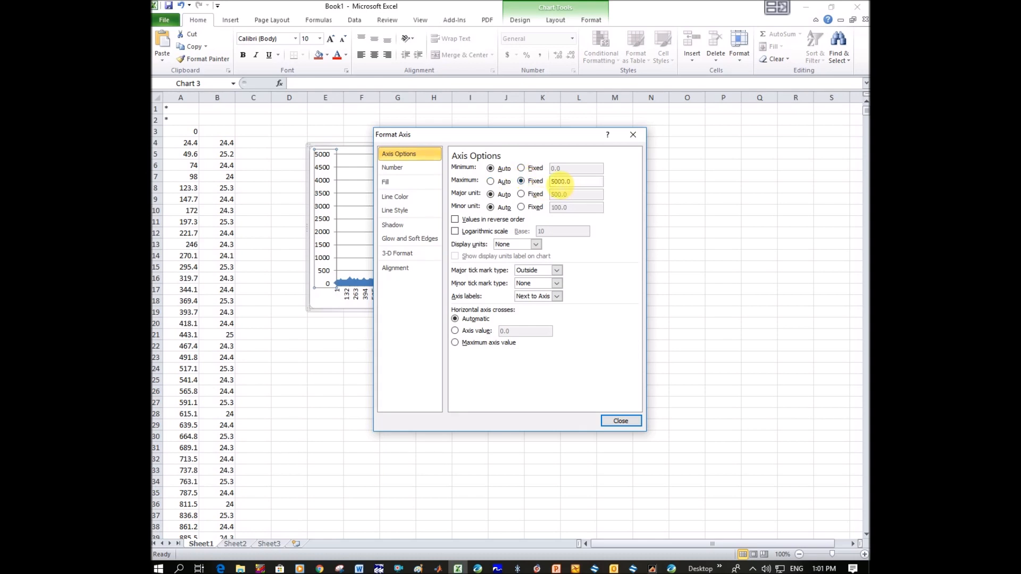
left_click(617, 420)
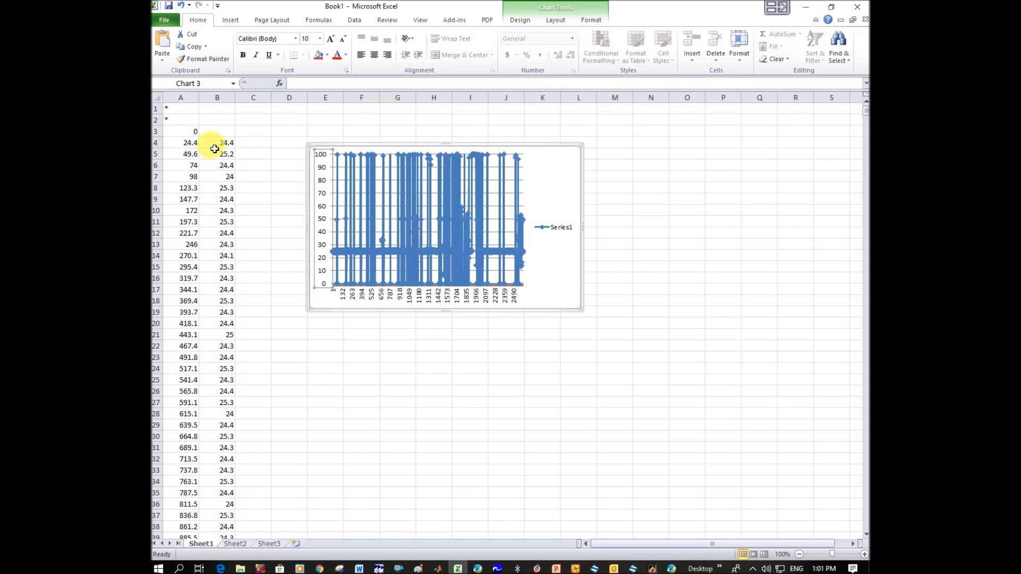
- Enter 0 in B3 and copy the differences in B3:B2623
left_click(223, 133)
left_click(250, 187)
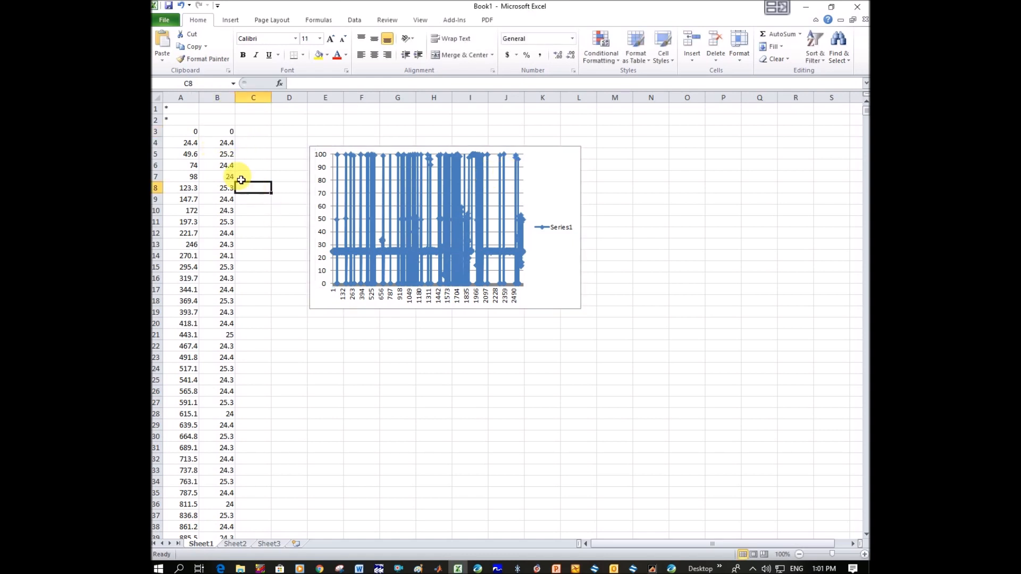
left_click(221, 129)
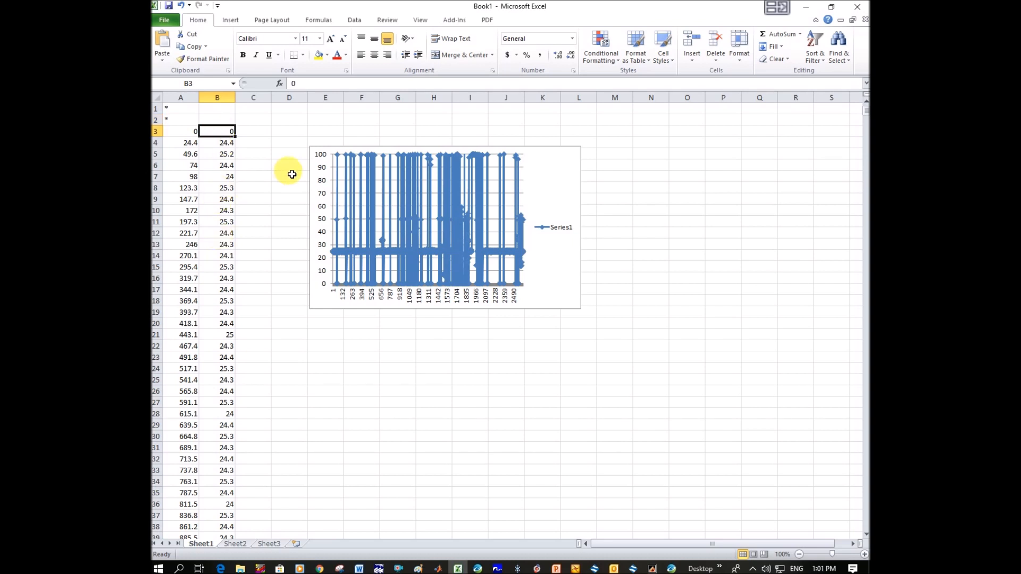
key("shift+Down")
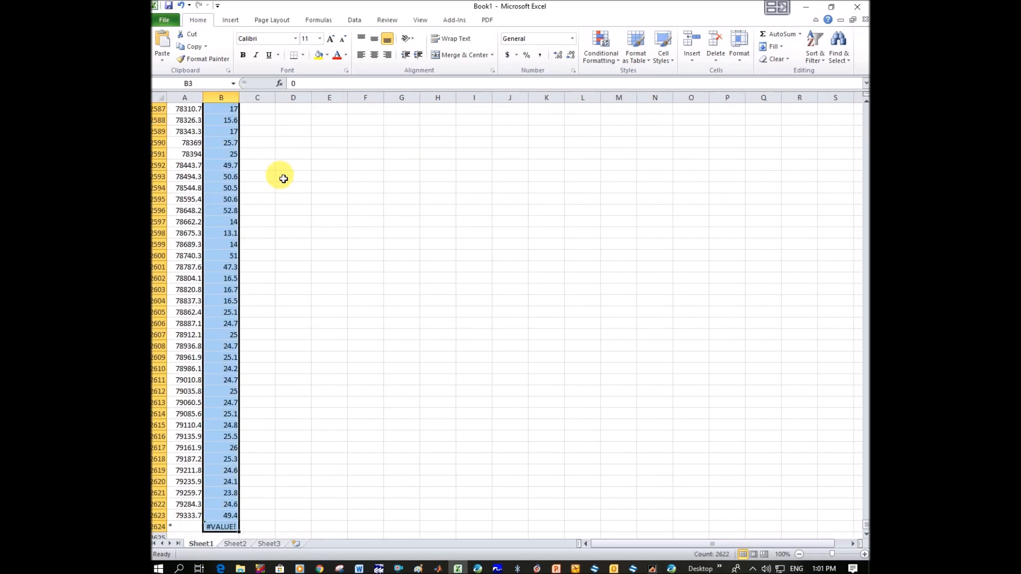
key("shift+Up")
key("ctrl+c")
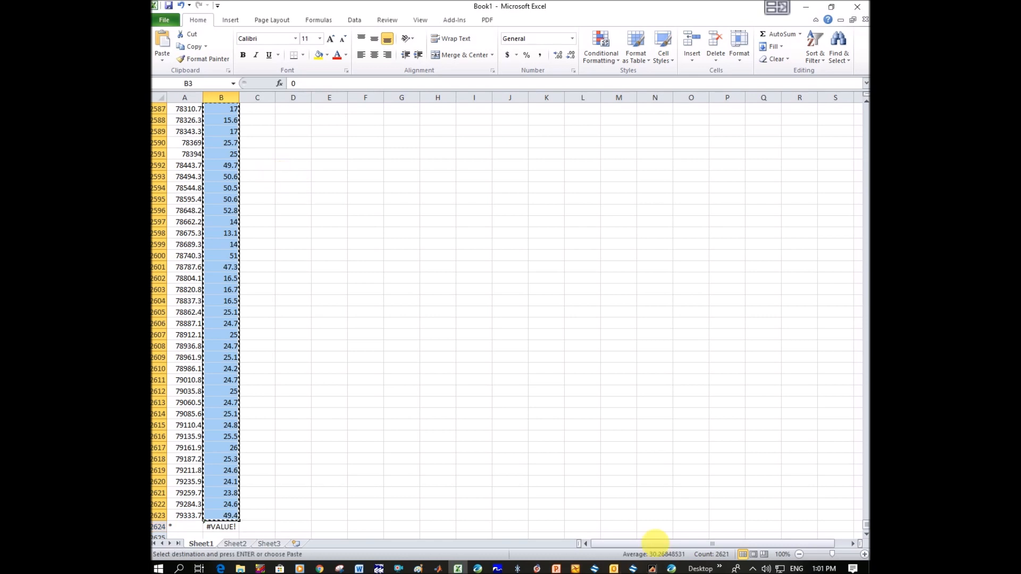
- Switch to Oasis montaj and paste the copied differences into the Diff channel, starting at fiducial 1.0
left_click(671, 569)
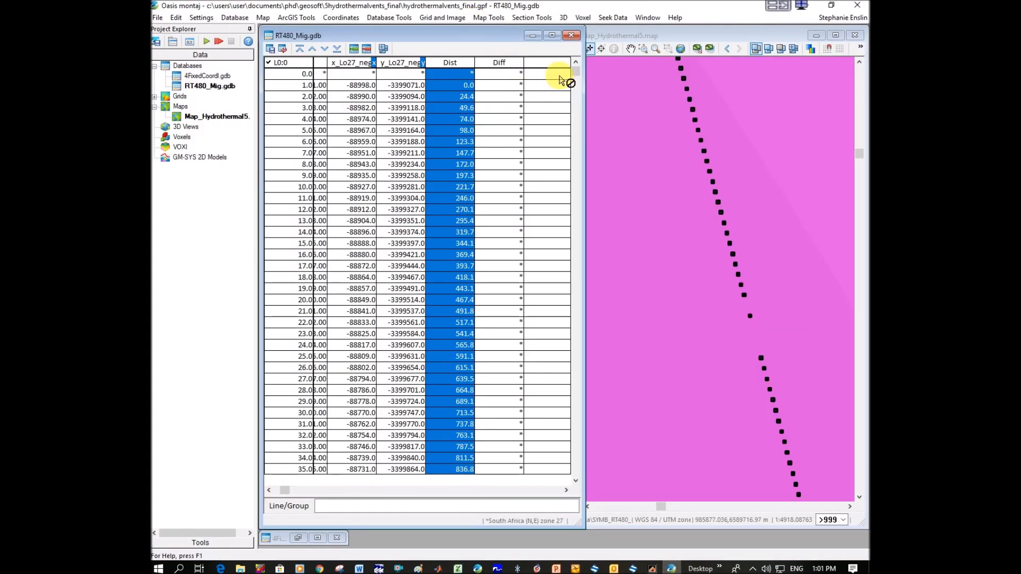
left_click(506, 63)
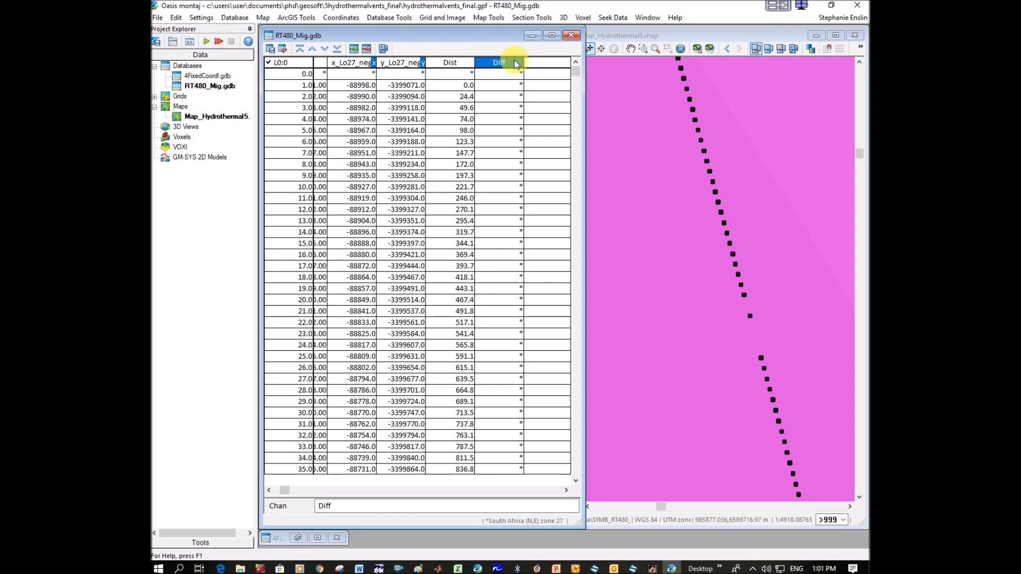
left_click(508, 86)
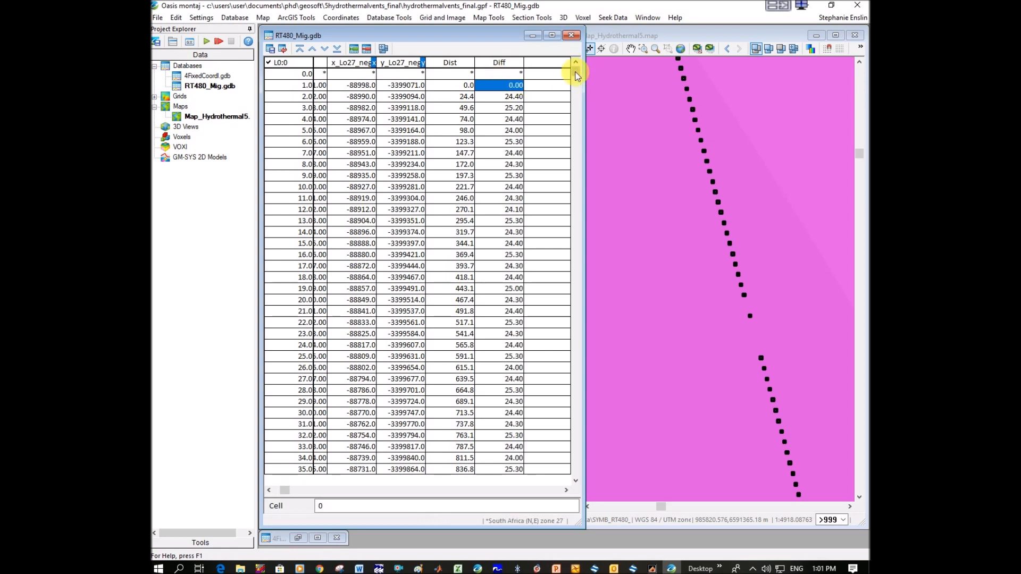
- Delete the empty first row at fiducial 0.0 in the RT480_Mig database
left_click(301, 76)
right_click(300, 79)
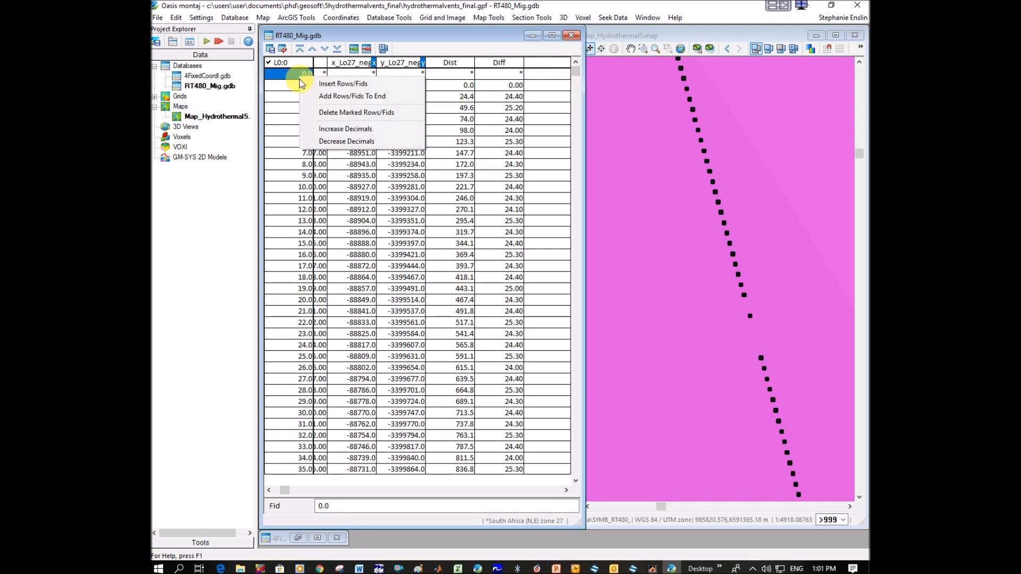
left_click(352, 106)
left_click(510, 309)
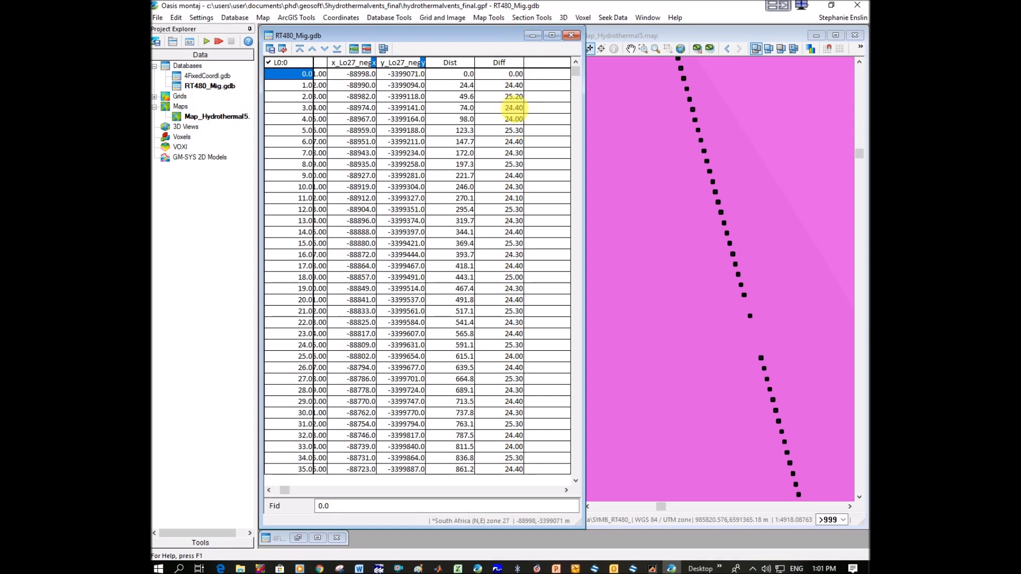
mouse_move(579, 77)
left_mouse_down()
mouse_move(579, 97)
mouse_move(581, 59)
left_mouse_up()
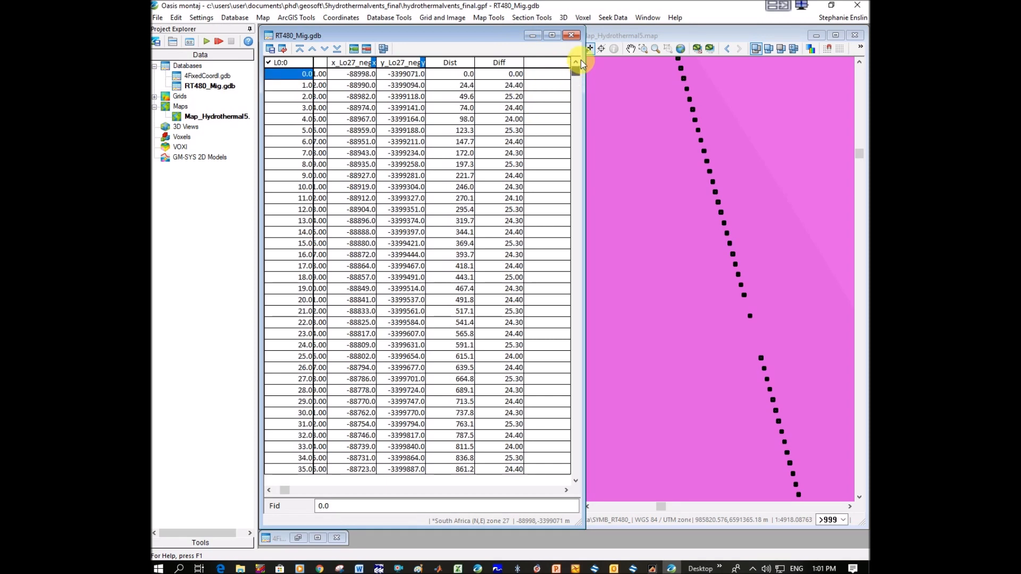
- Run a histogram analysis of the Diff channel with its upper limit set to 100, and close it after viewing
left_click(510, 64)
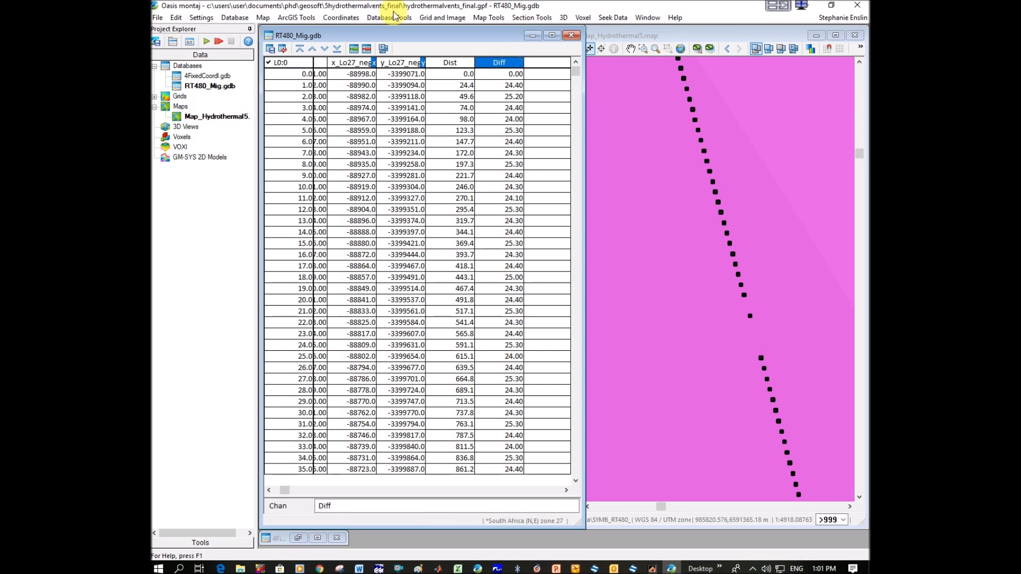
left_click(341, 17)
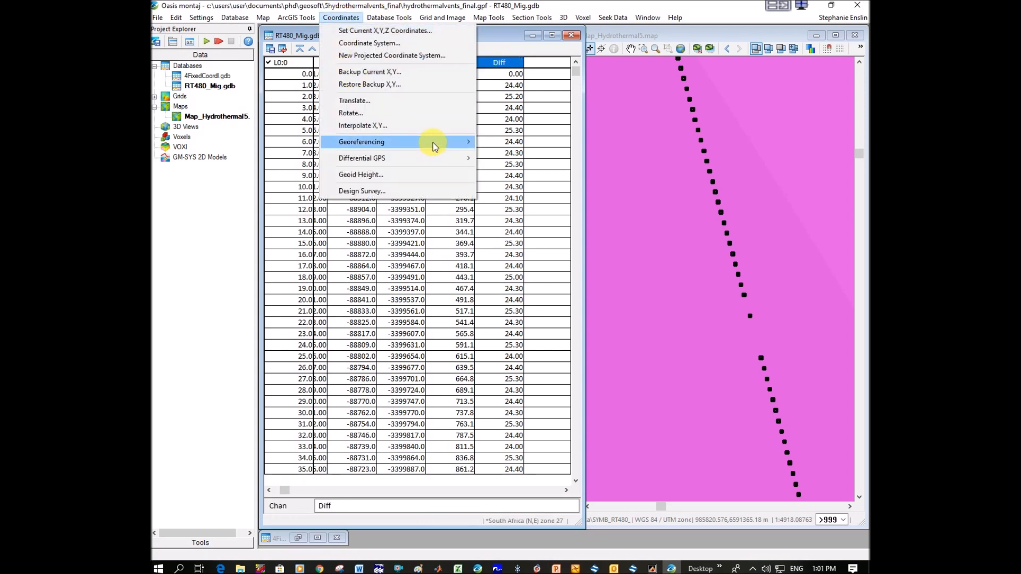
mouse_move(433, 144)
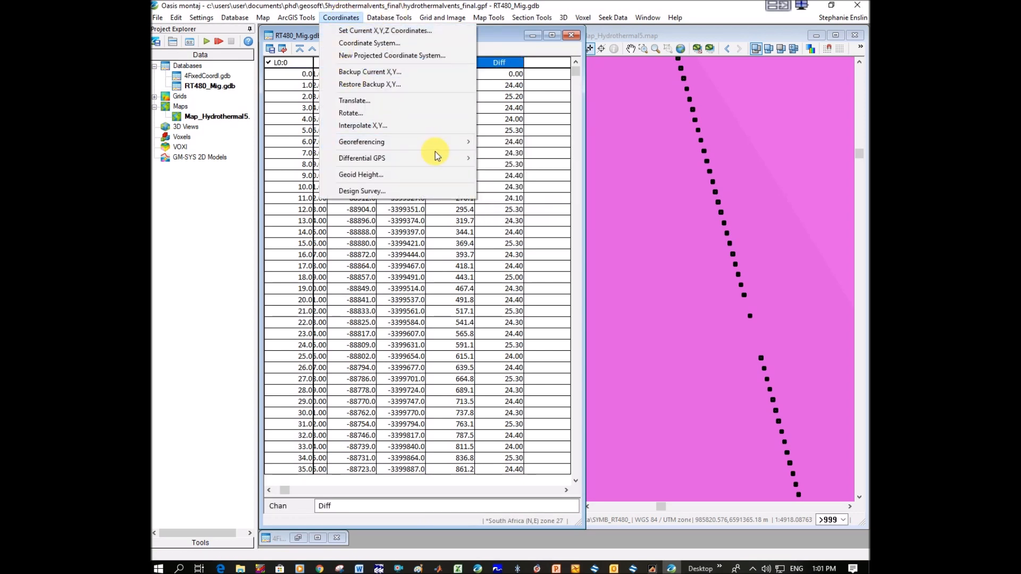
mouse_move(396, 20)
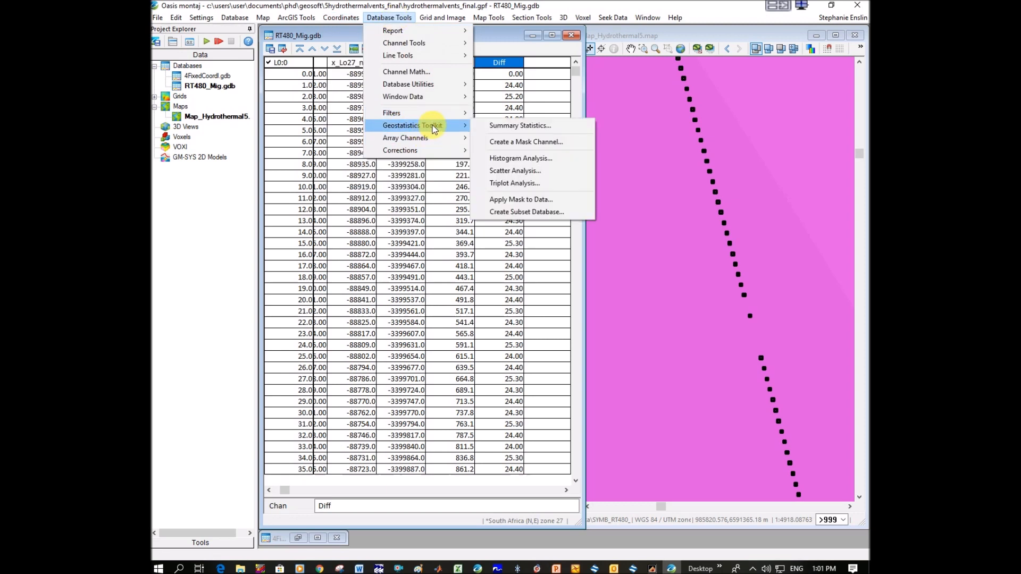
left_click(522, 159)
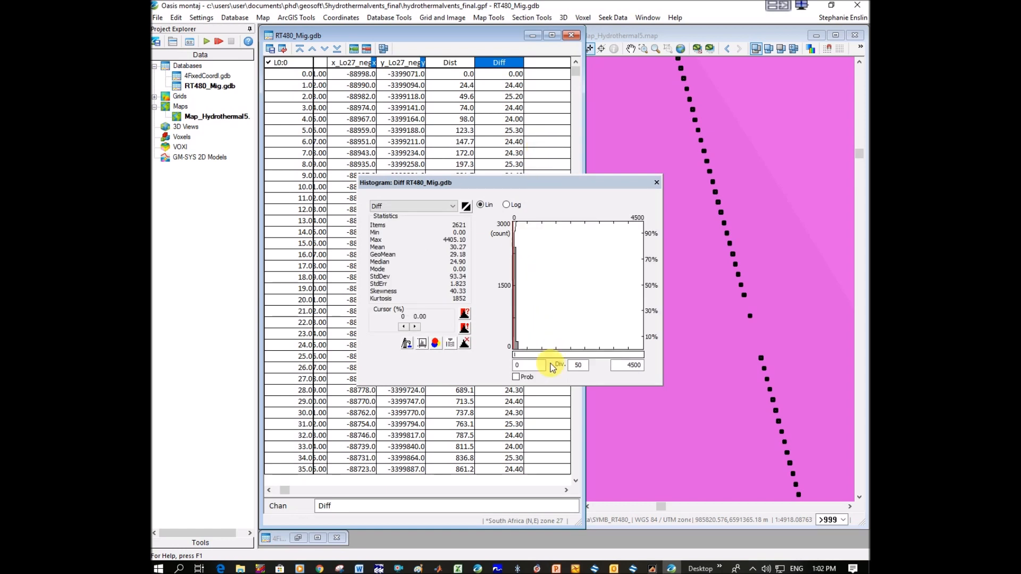
double_click(633, 366)
type("100")
left_click(529, 365)
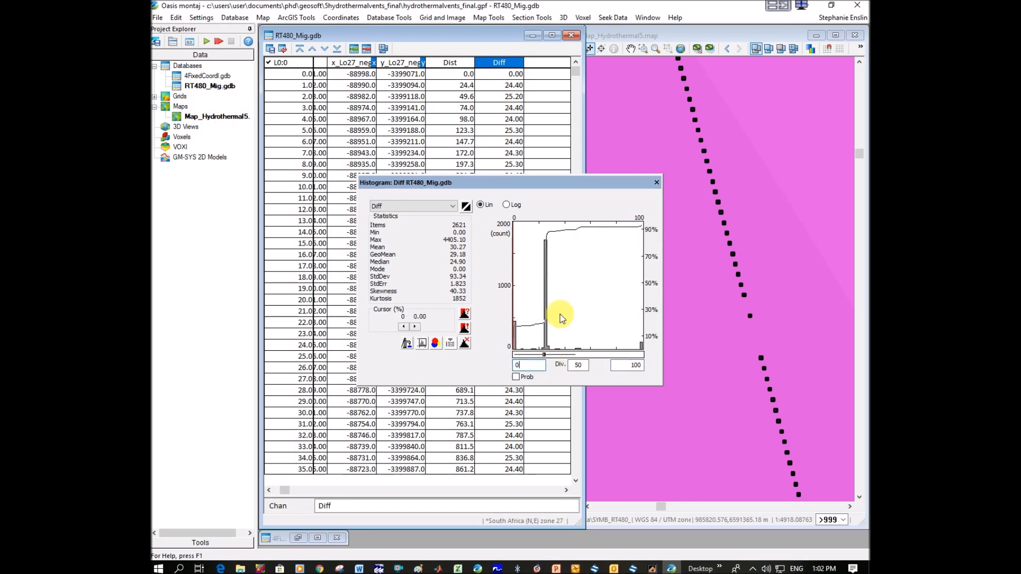
left_click(657, 183)
- Examine the Diff values from fiducial 57.0 to 64.0 one by one, comparing each with its point on the map
left_click(498, 277)
scroll(499, 289, "down", 10)
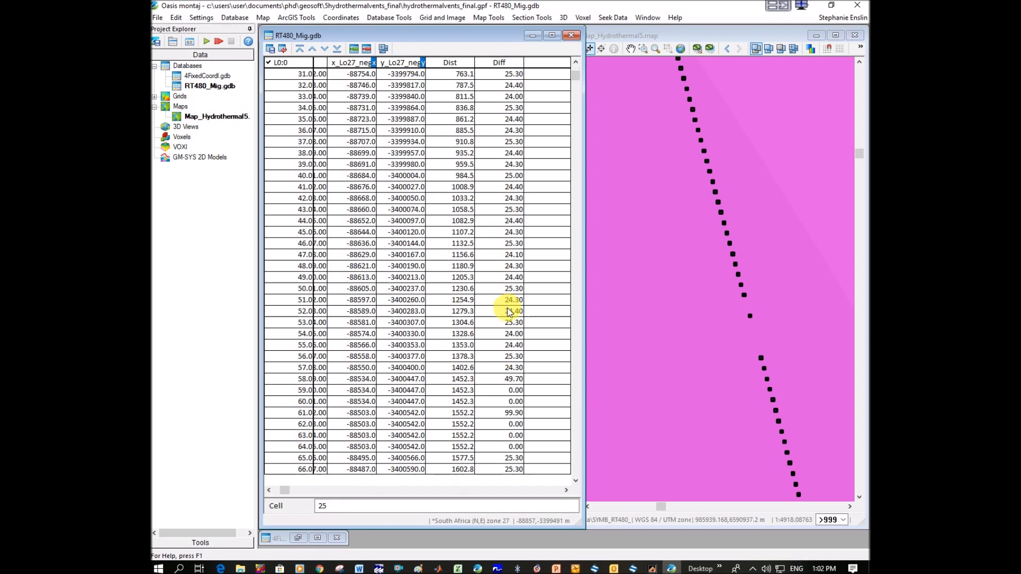
left_click(517, 382)
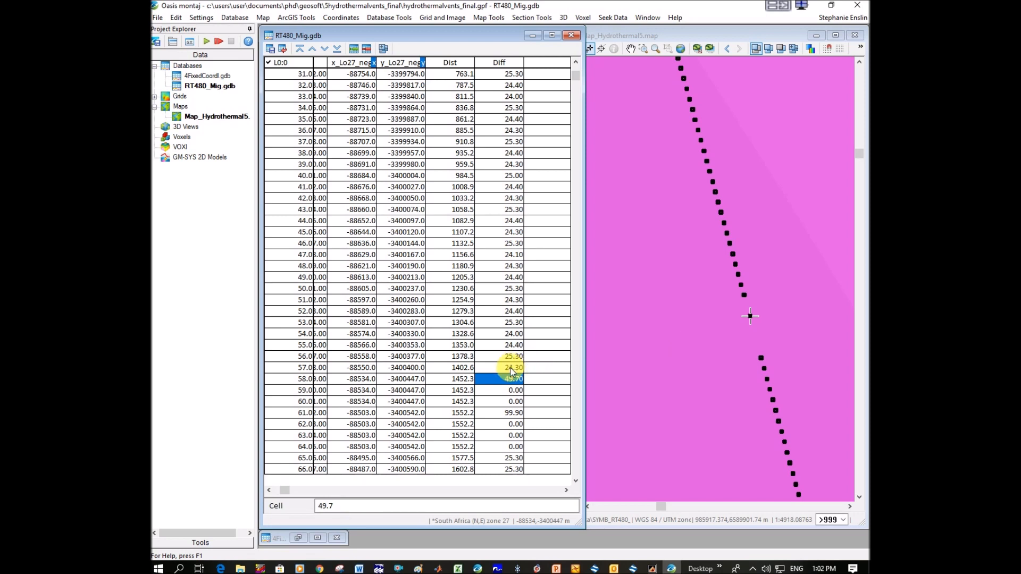
left_click(512, 371)
left_click(515, 381)
left_click(518, 391)
left_click(515, 403)
left_click(513, 414)
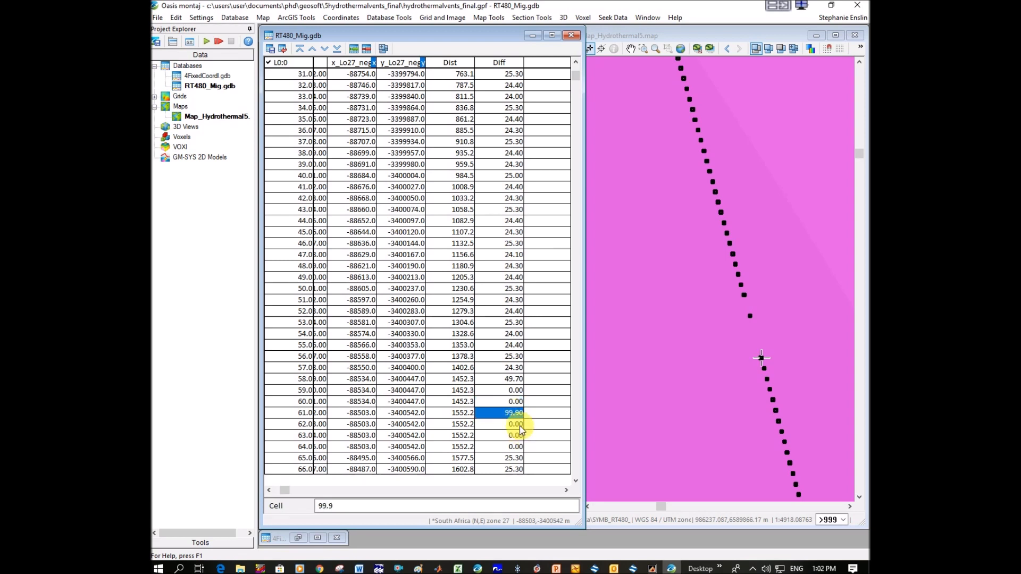
left_click(515, 424)
left_click(516, 436)
left_click(518, 448)
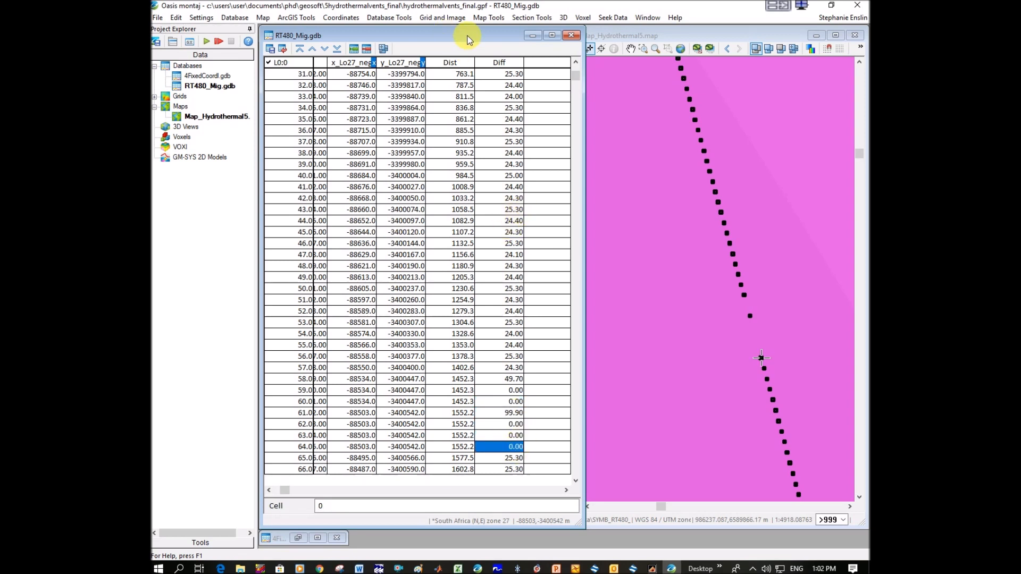
- Close the RT480_Mig database and open the 5HydrothermalVents_Final folder inside Geosoft in File Explorer
left_click(573, 35)
left_click(497, 313)
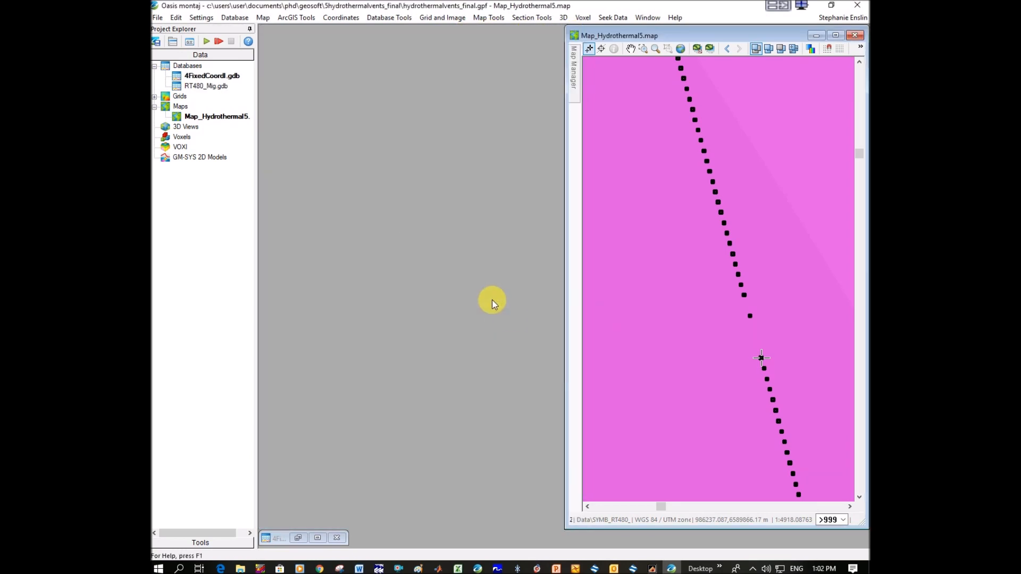
left_click(240, 568)
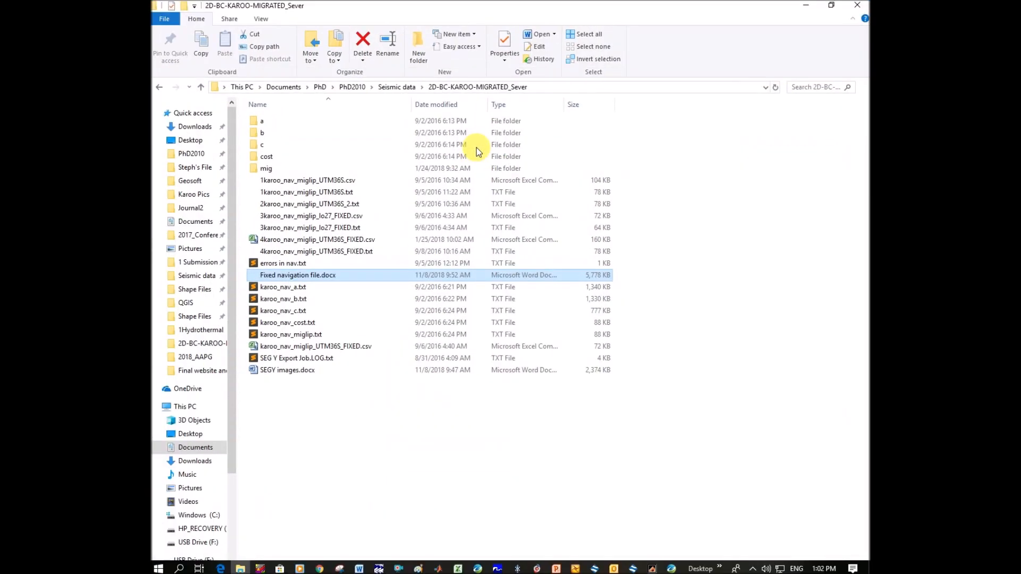
left_click(461, 143)
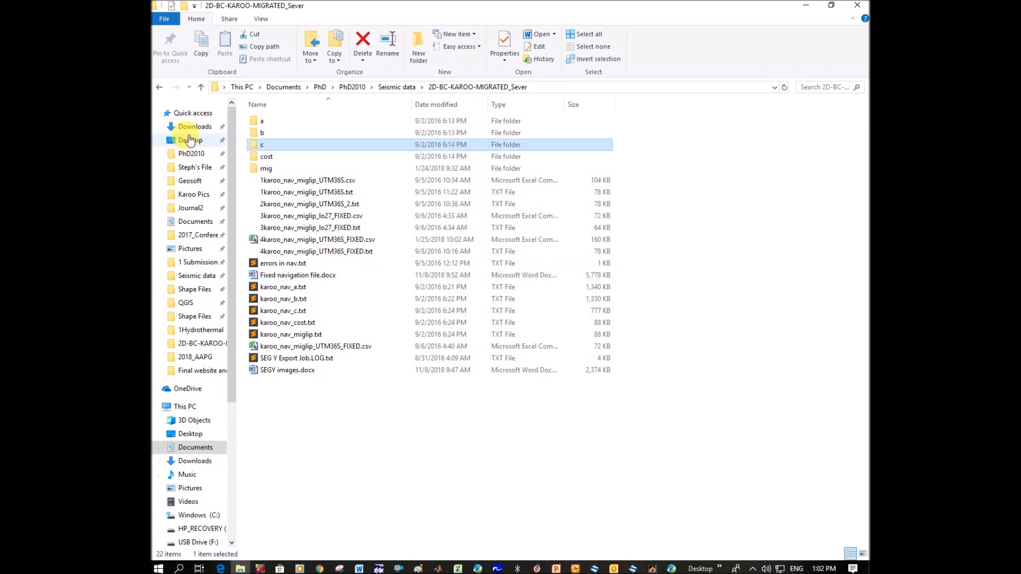
left_click(204, 186)
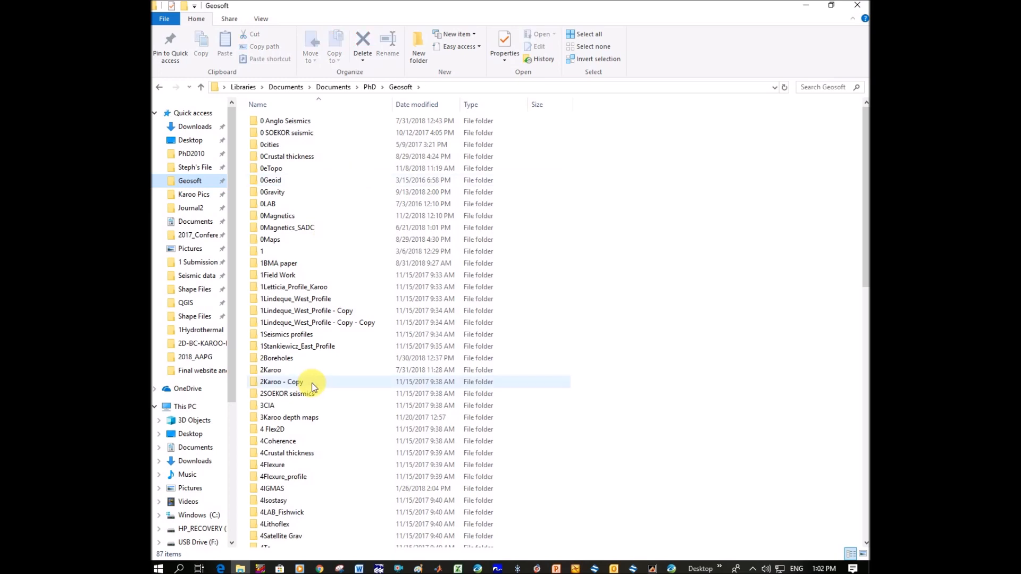
scroll(317, 404, "down", 8)
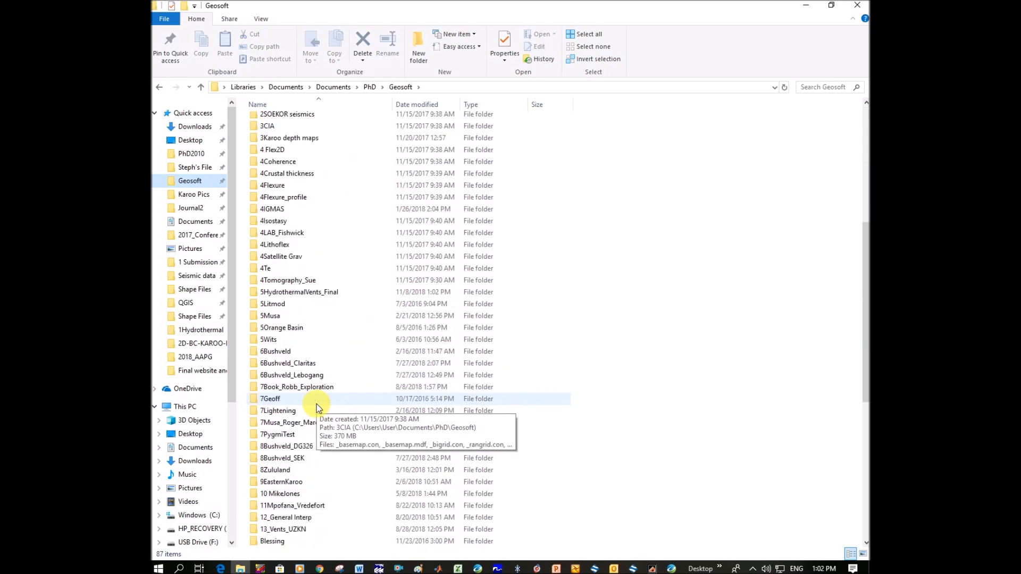
scroll(317, 404, "down", 4)
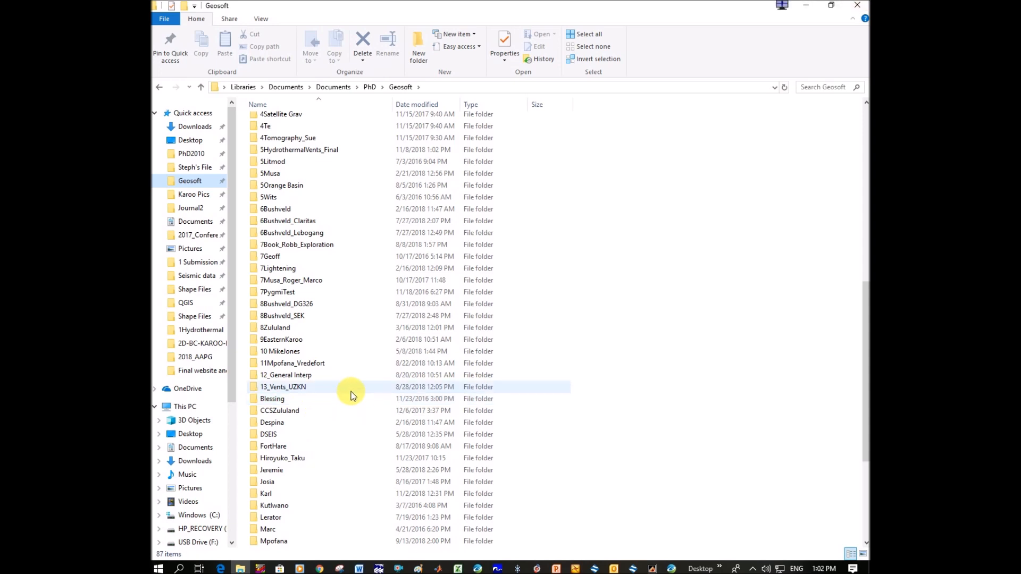
left_click(336, 151)
double_click(336, 151)
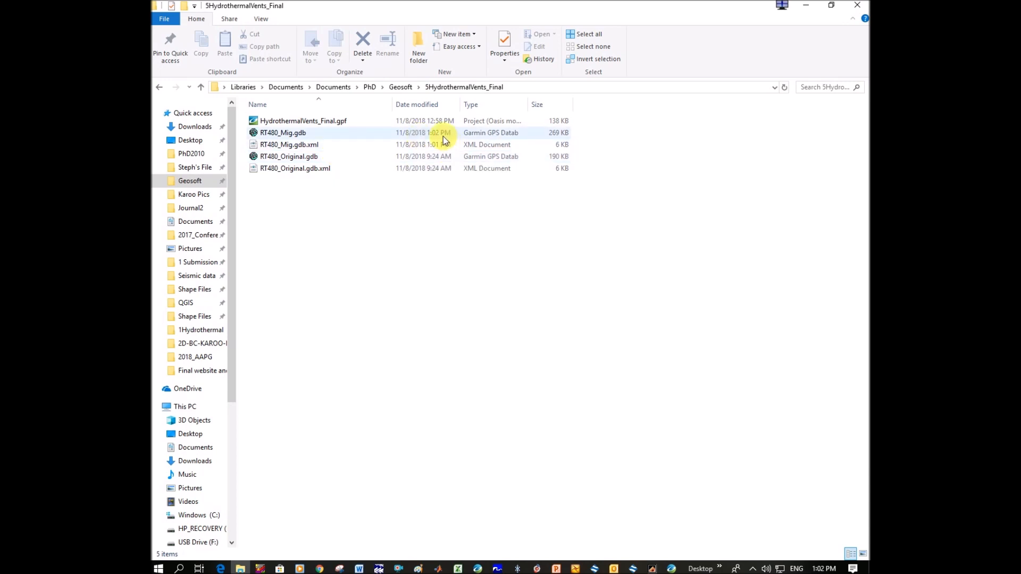
- Delete the files RT480_Original.gdb and RT480_Original.gdb.xml from the folder
left_click(305, 158)
left_click(306, 169, "shift")
key("Delete")
key("Return")
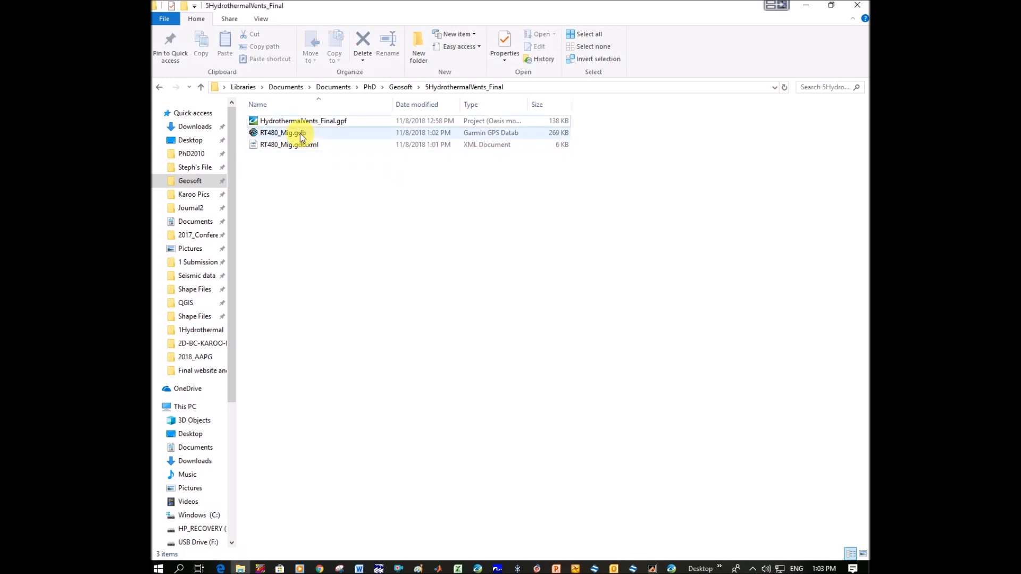
- Duplicate RT480_Mig.gdb in the same folder and rename the copy RT480_Mig_Fixed.gdb
left_click(301, 134)
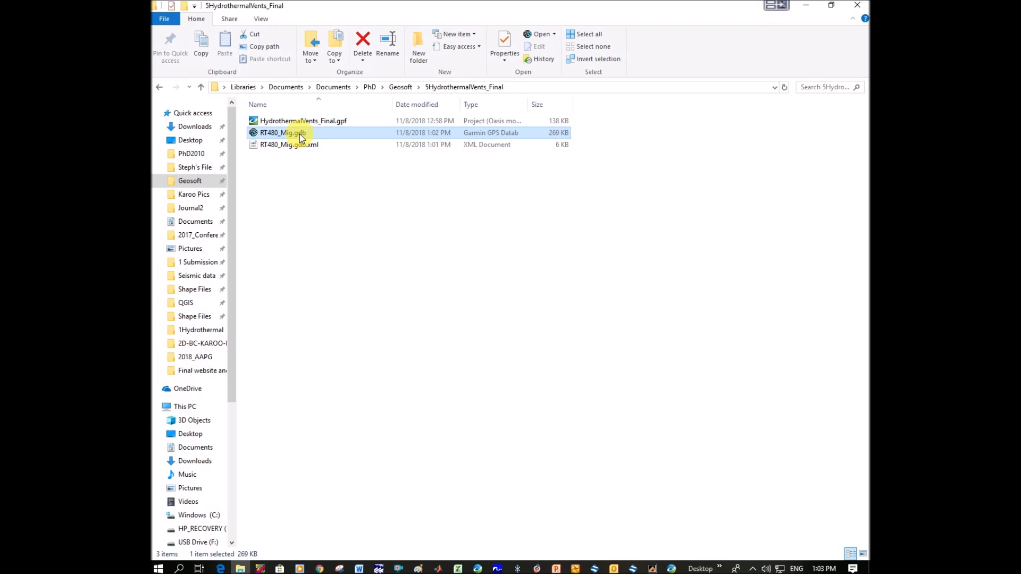
left_click(303, 186)
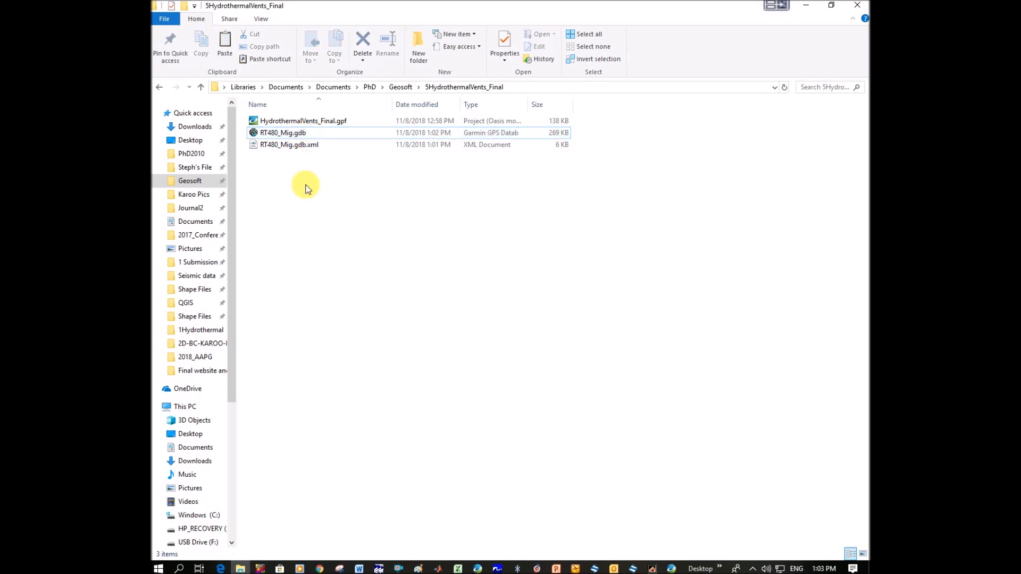
left_click(298, 134)
key("ctrl+c")
key("ctrl+v")
key("F2")
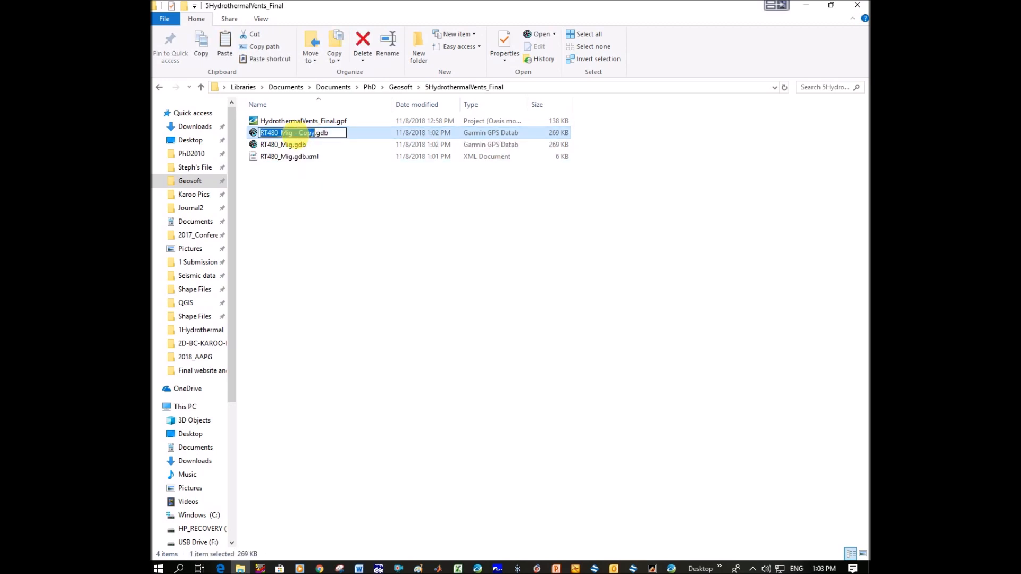
left_click_drag(293, 133, 314, 133)
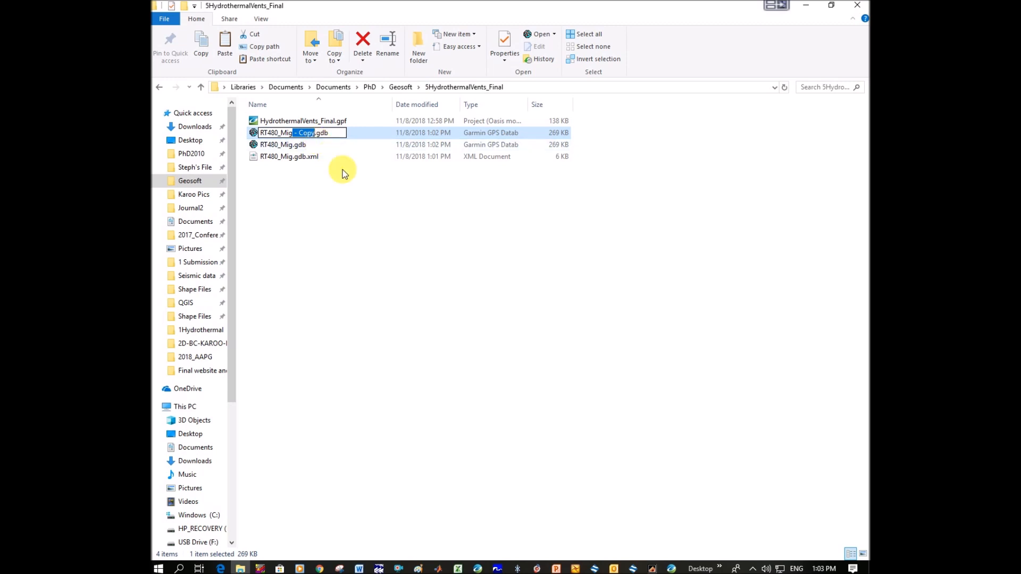
type("_Fixed")
key("Return")
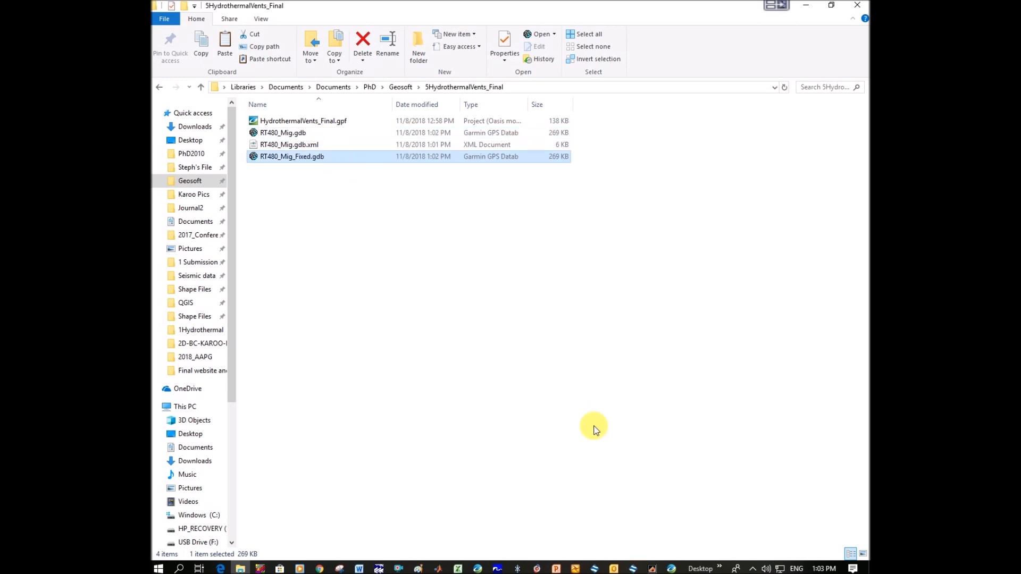
- Switch to Oasis montaj, open the RT480_Mig_Fixed.gdb database and fit its window beside the map
left_click(671, 568)
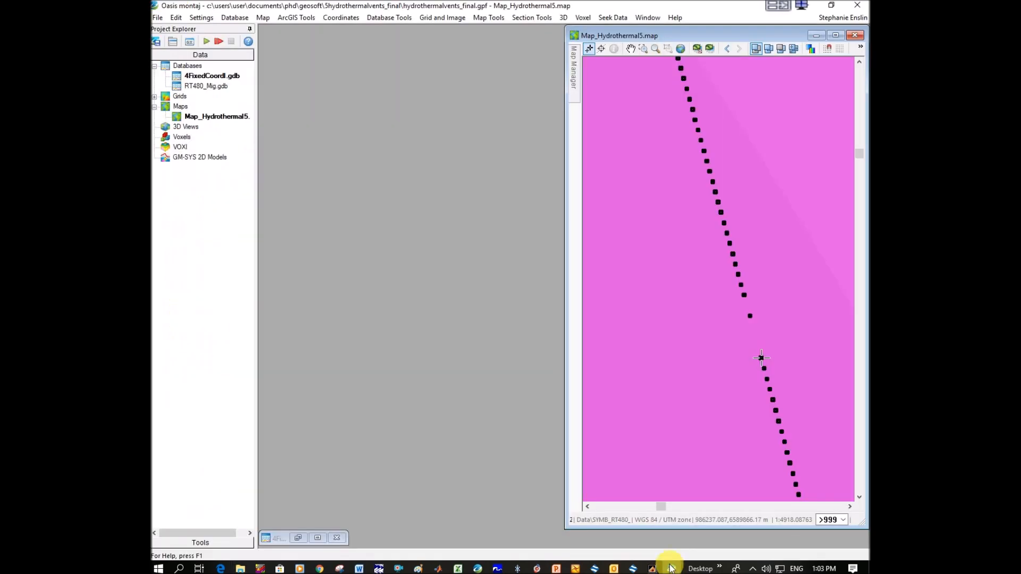
left_click(195, 66)
right_click(195, 68)
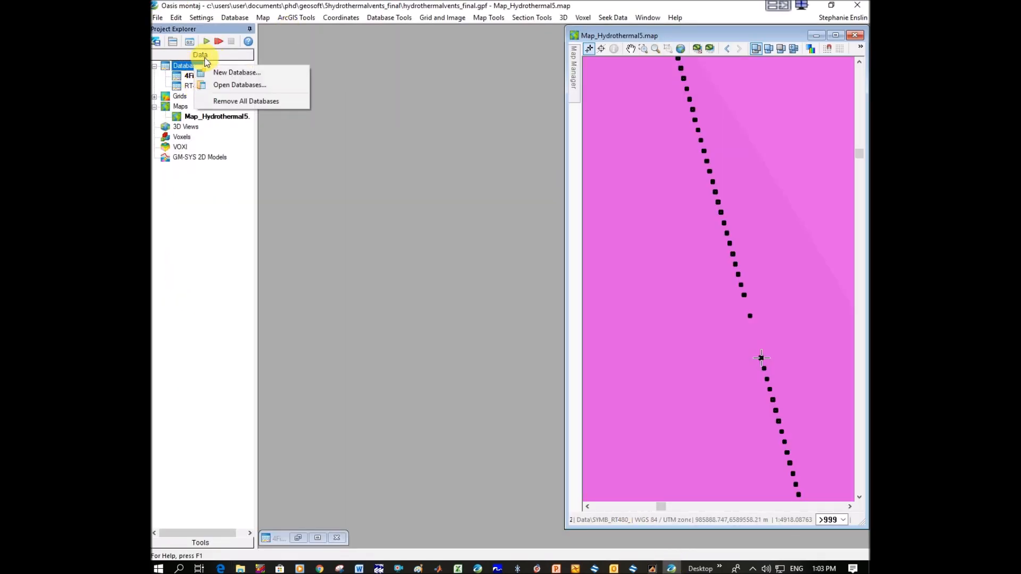
left_click(247, 86)
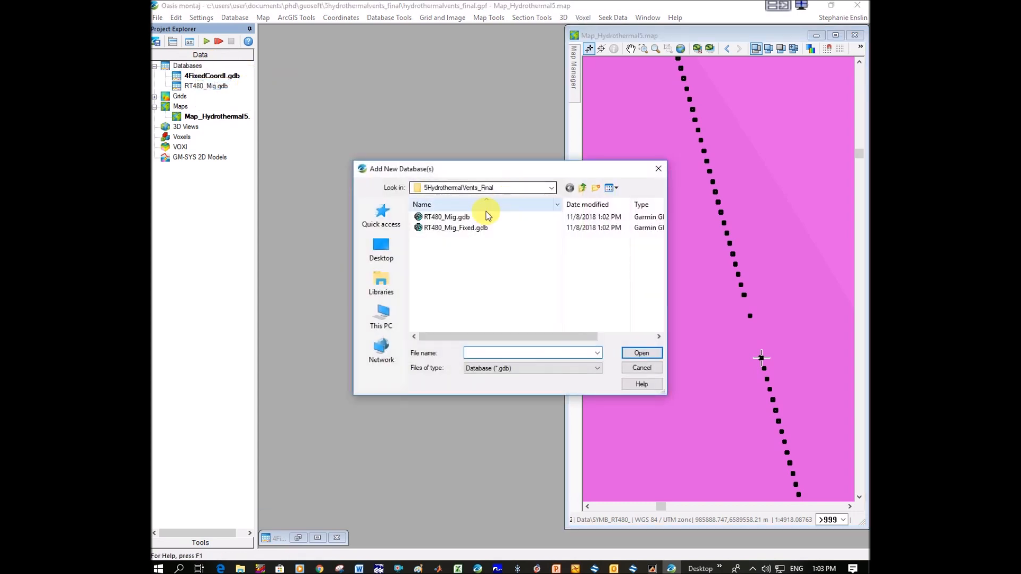
double_click(469, 230)
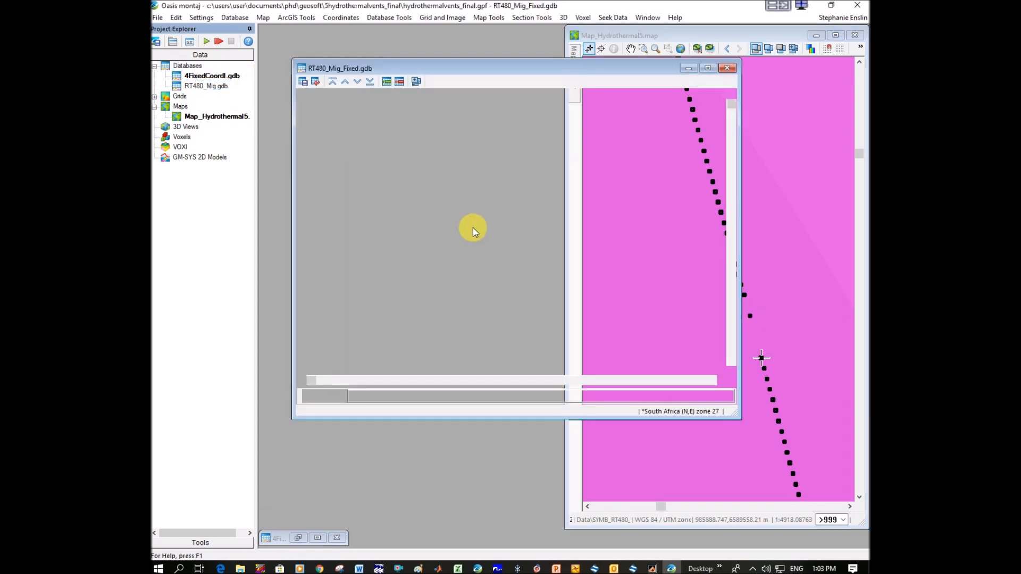
left_click_drag(495, 67, 463, 34)
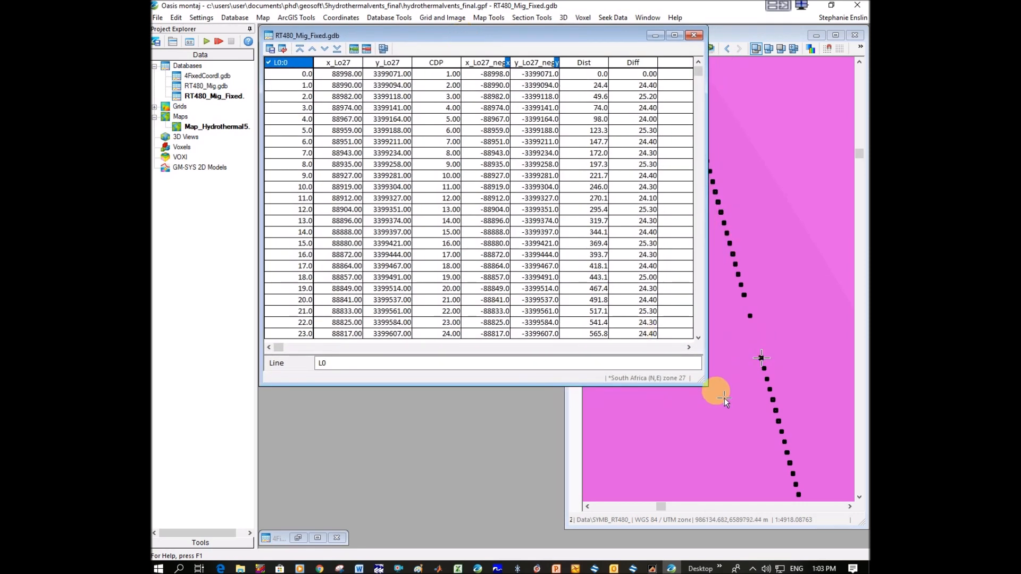
left_click_drag(707, 384, 652, 450)
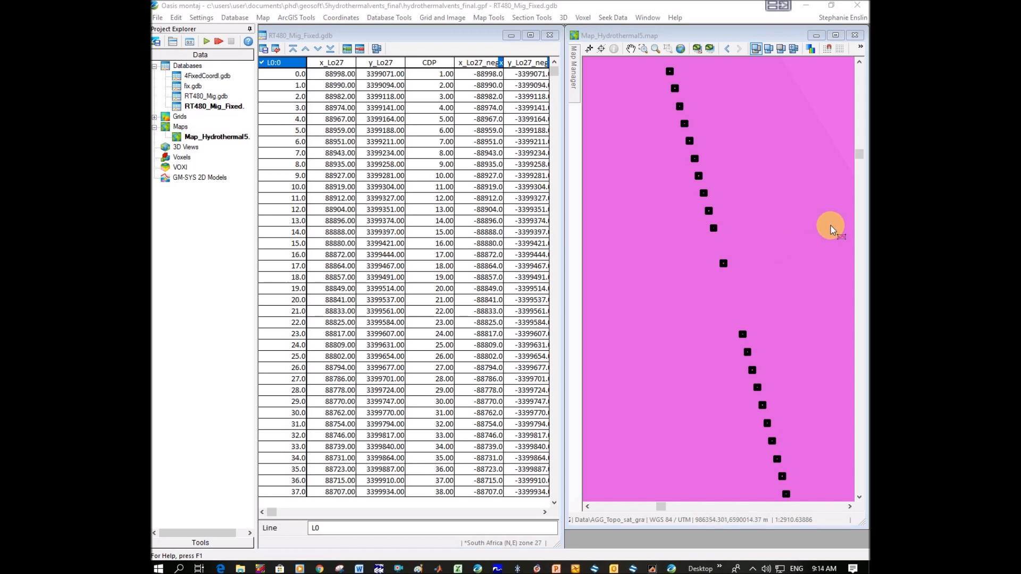
left_click(361, 36)
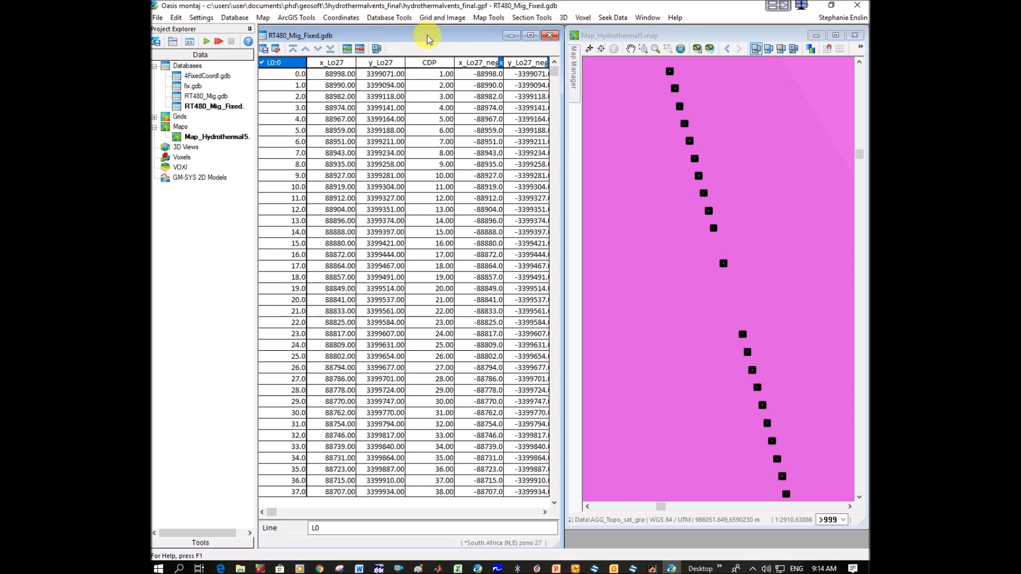
left_click(696, 35)
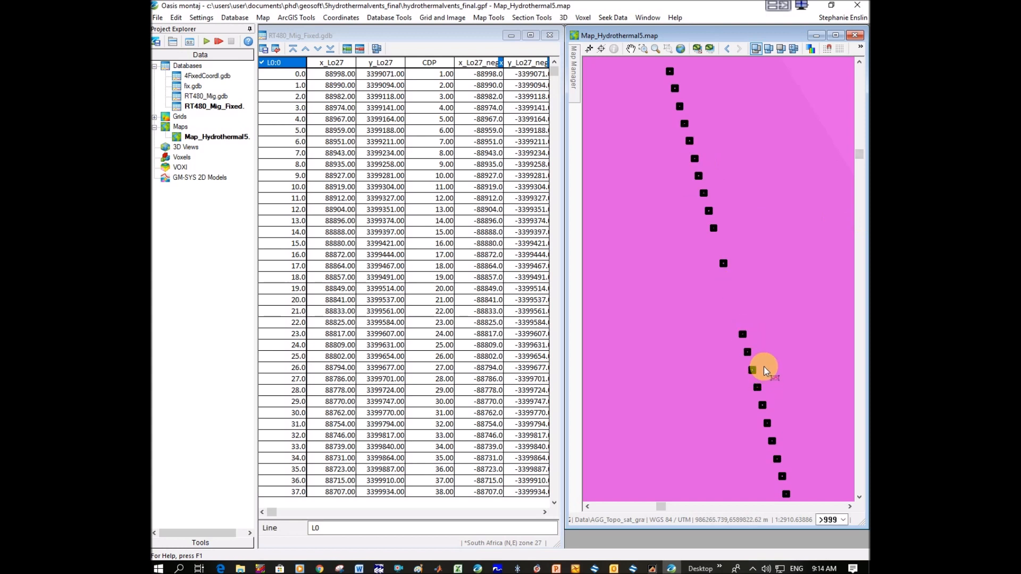
left_click(601, 49)
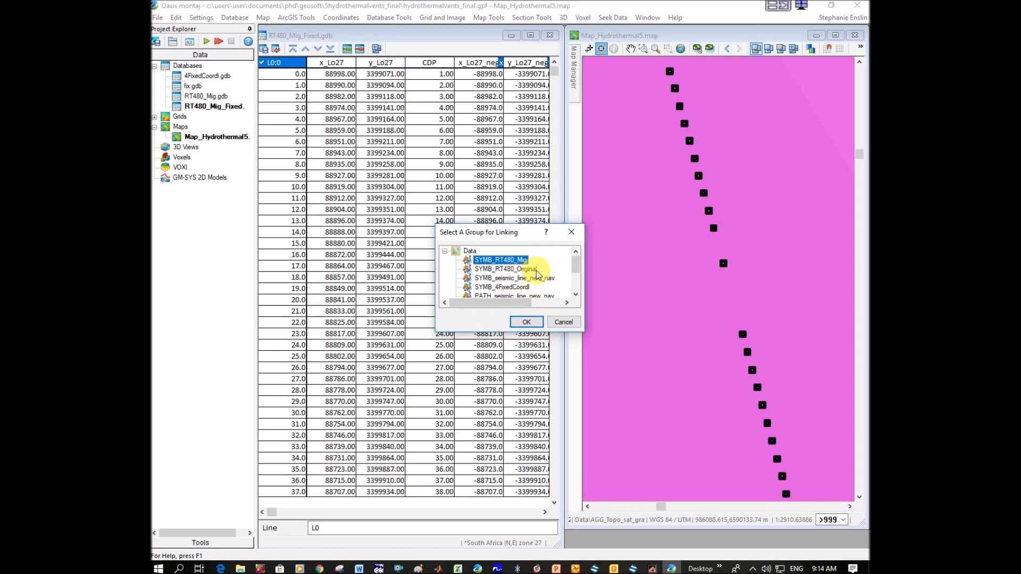
left_click(564, 322)
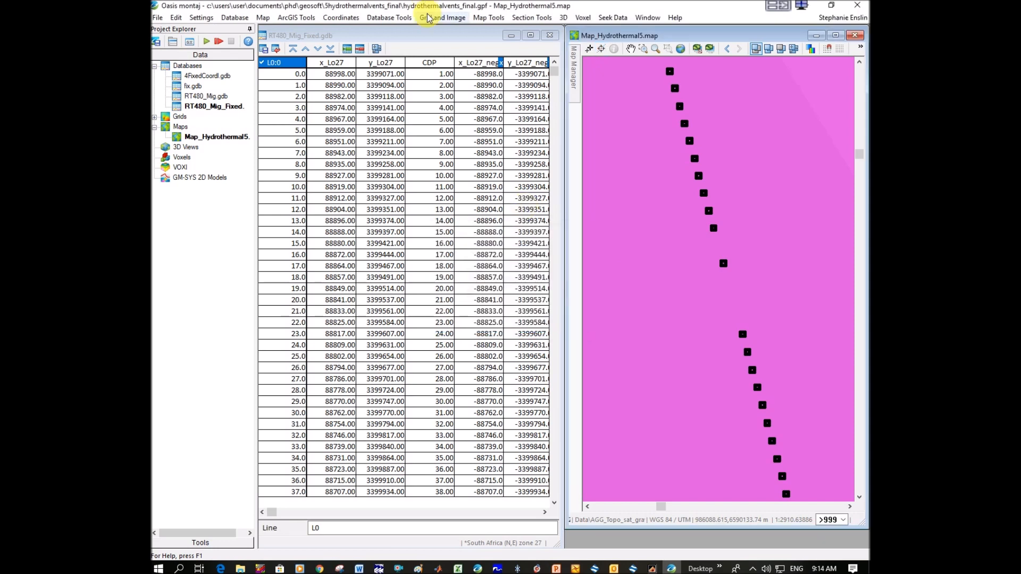
- Plot the RT480_Mig_Fixed locations on the map as 0.2 mm dot symbols with x_Lo27_neg as mask channel and black line colour
left_click(419, 38)
left_click(487, 17)
mouse_move(582, 190)
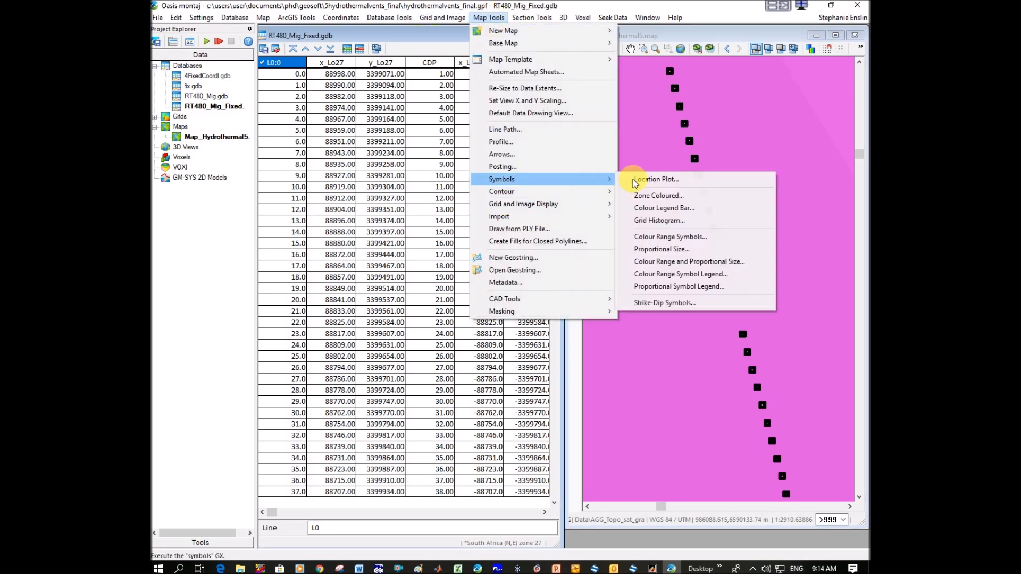
left_click(649, 179)
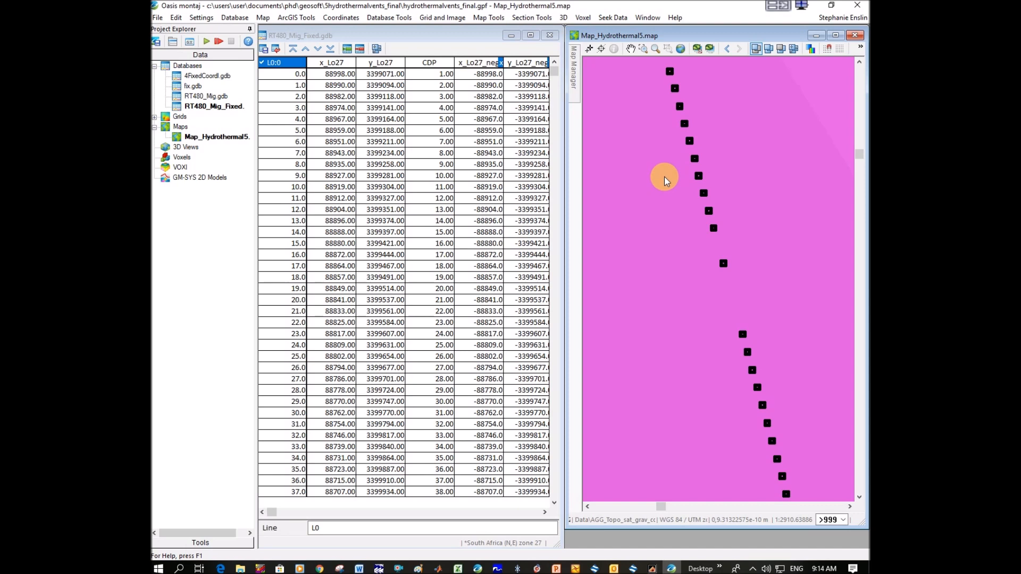
left_click(573, 233)
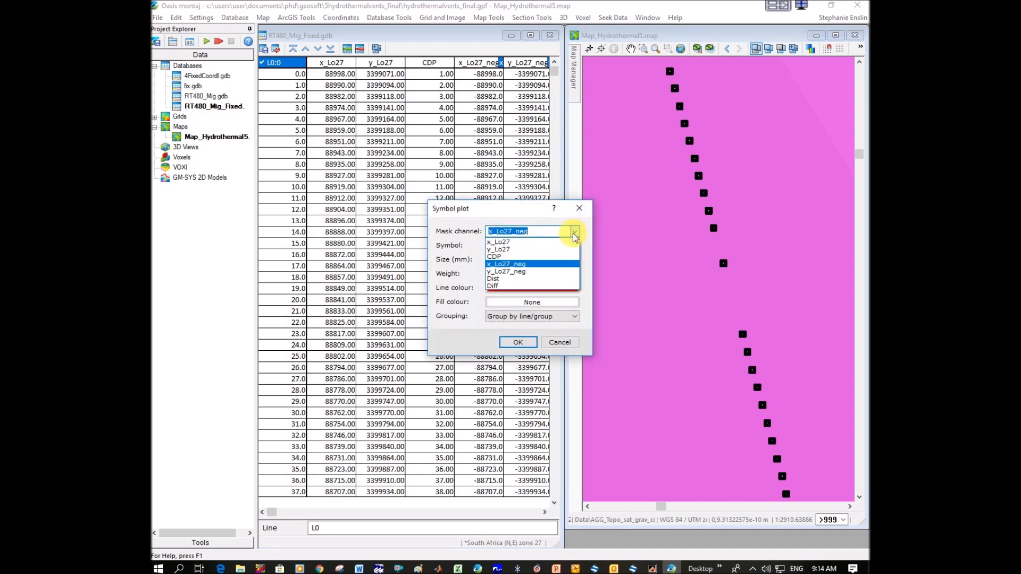
left_click(514, 290)
left_click(514, 289)
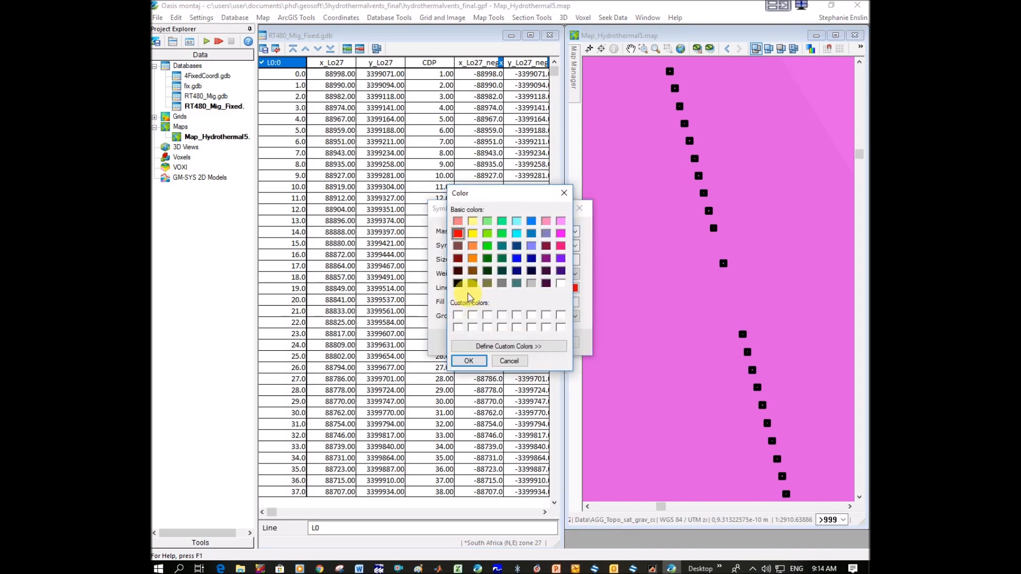
left_click(472, 363)
left_click(523, 343)
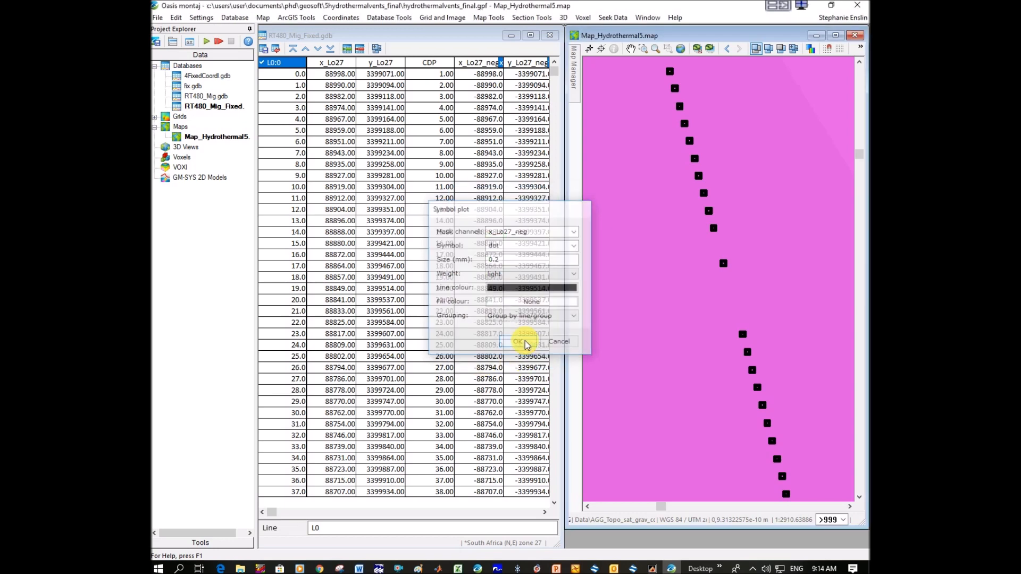
- Link the map to the SYMB_RT480_Mig_Fixed group and pick the last point above the gap to locate it in the database
left_click(601, 49)
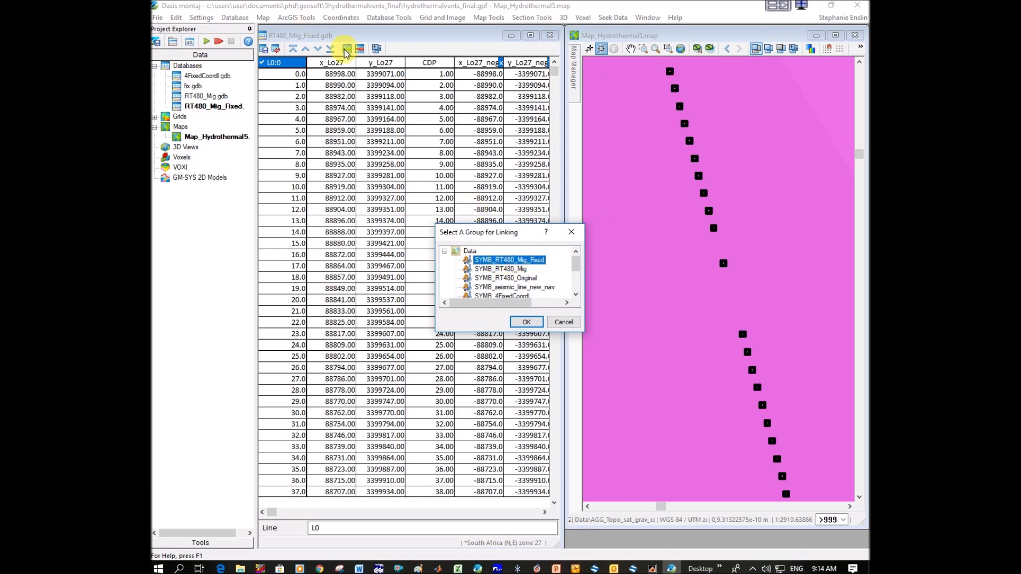
left_click(542, 323)
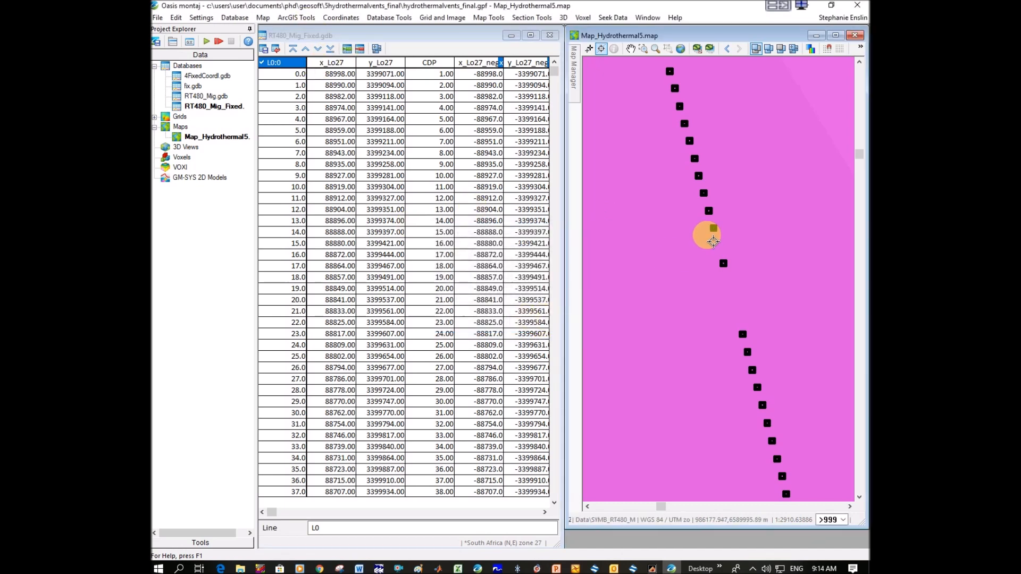
left_click(721, 233)
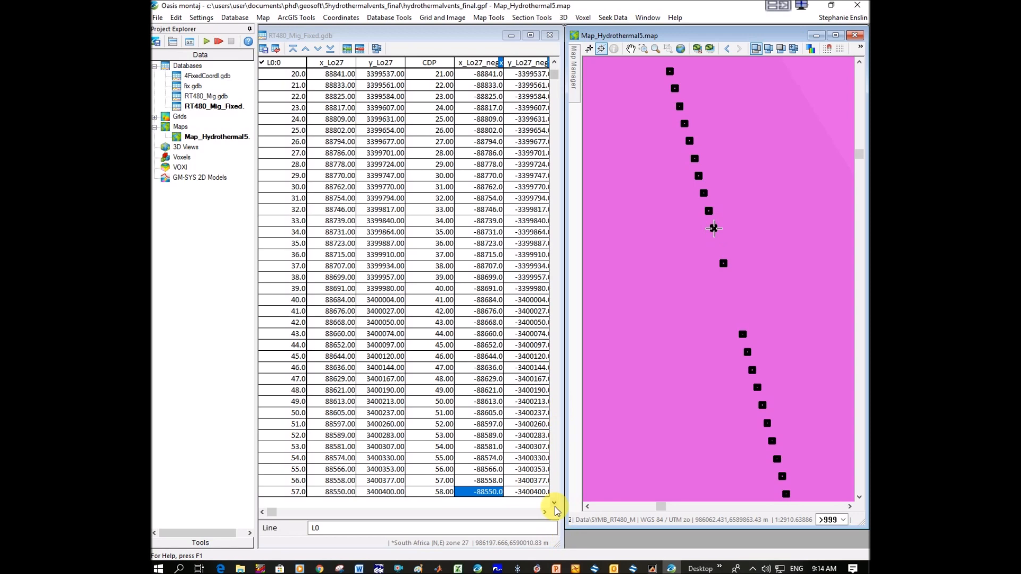
- Examine the CDP, Dist and Diff values around the picked point in the RT480_Mig_Fixed database
left_click(554, 504)
left_click(554, 505)
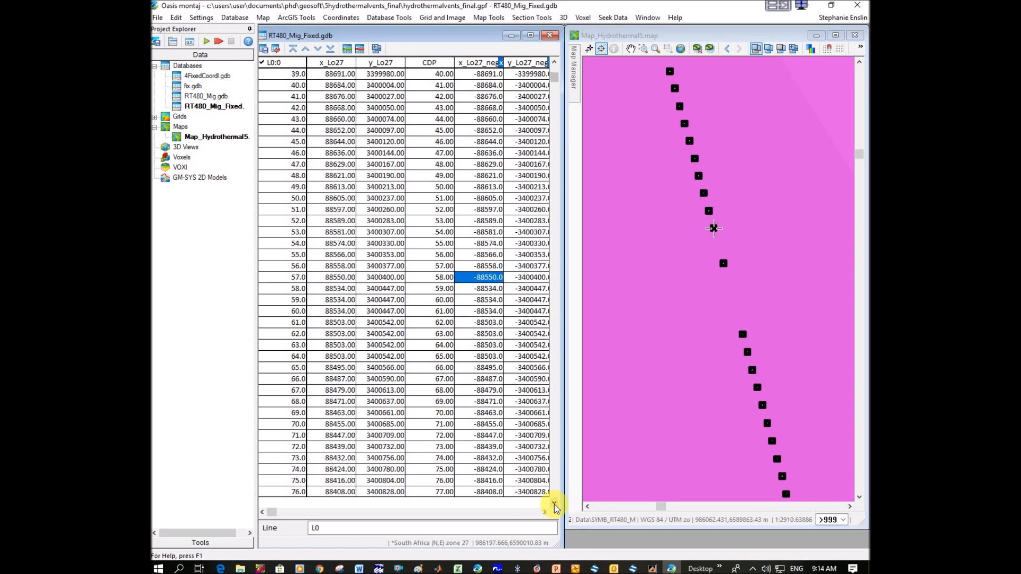
left_click(545, 511)
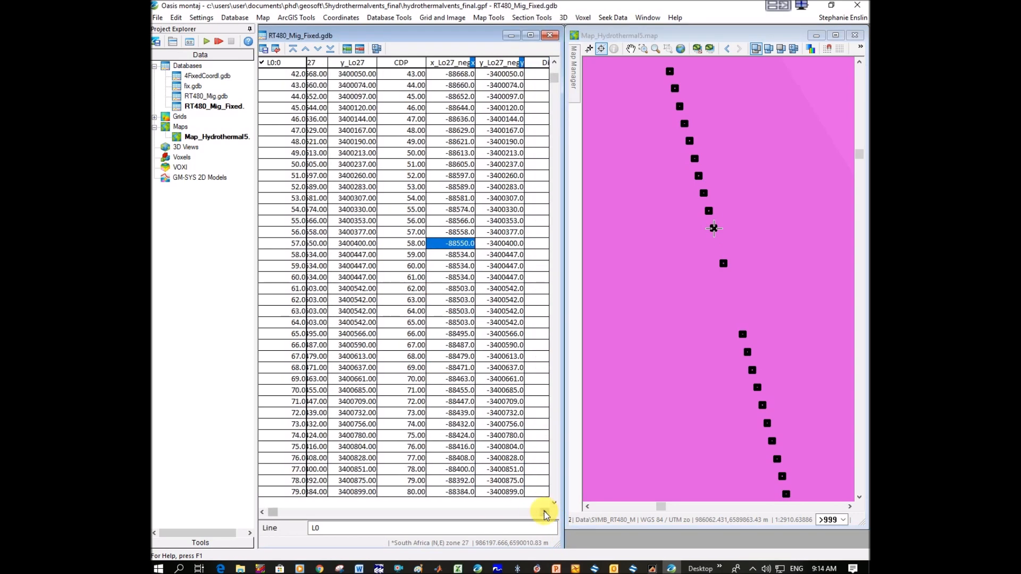
left_click(545, 510)
left_click(544, 511)
left_click(544, 510)
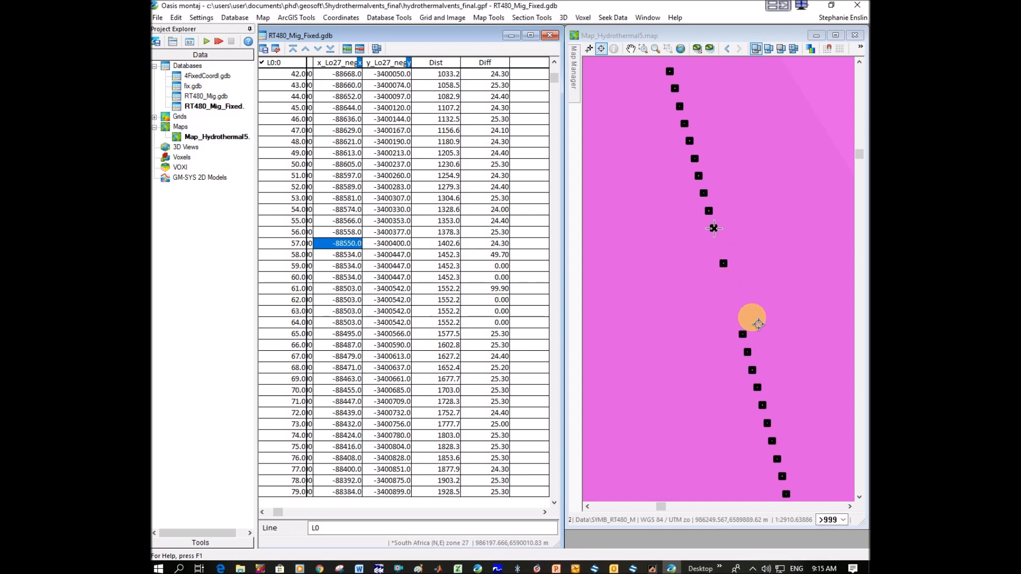
left_click(499, 243)
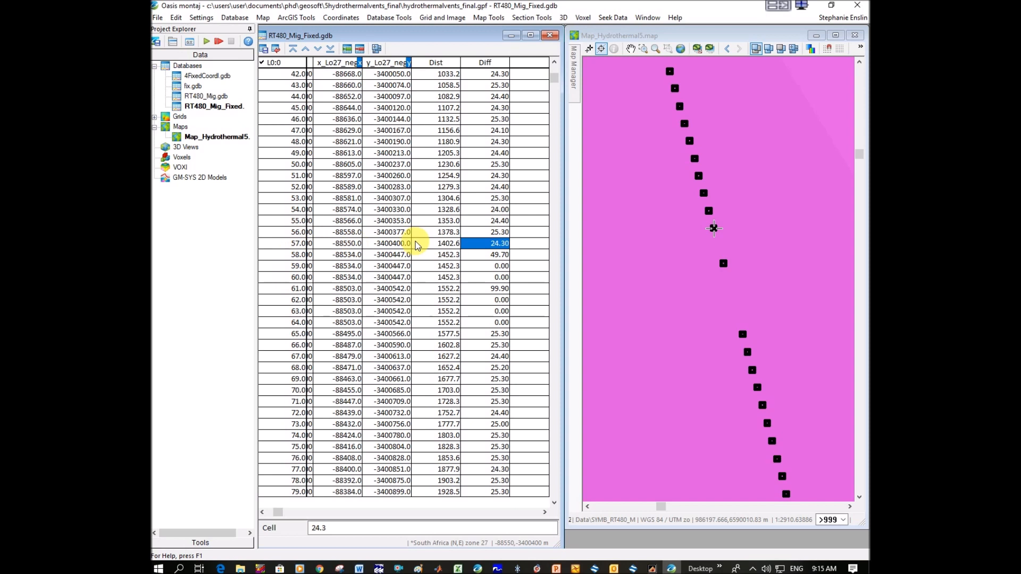
left_click(262, 512)
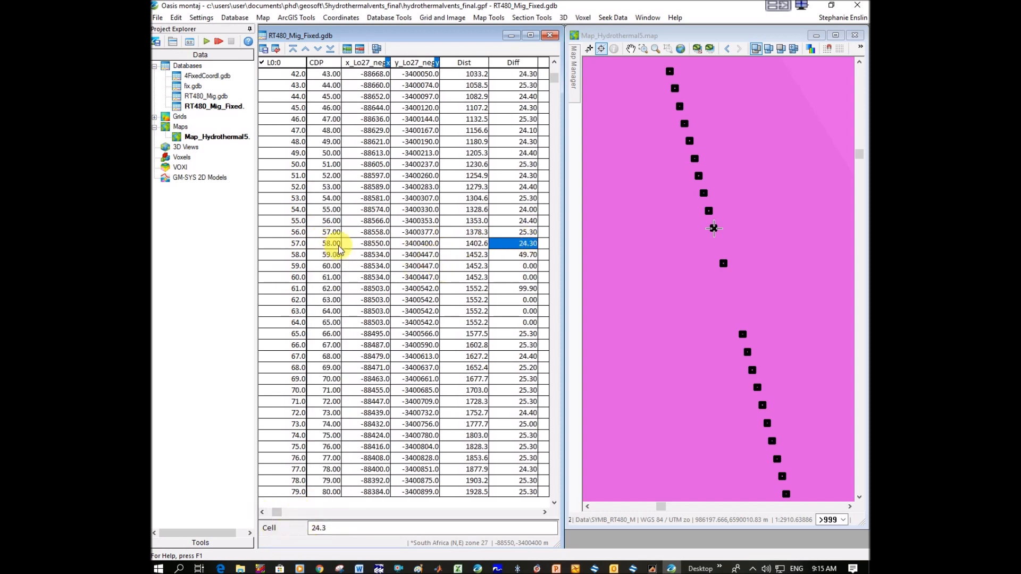
left_click(545, 512)
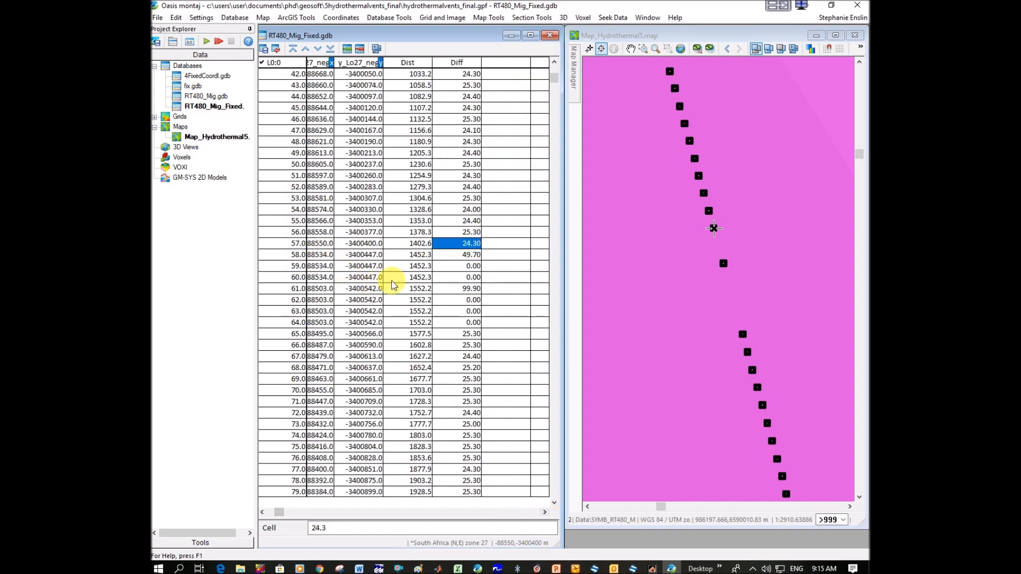
- Examine the Diff values for fiducials 58 to 65 against their linked points on the map
left_click(472, 255)
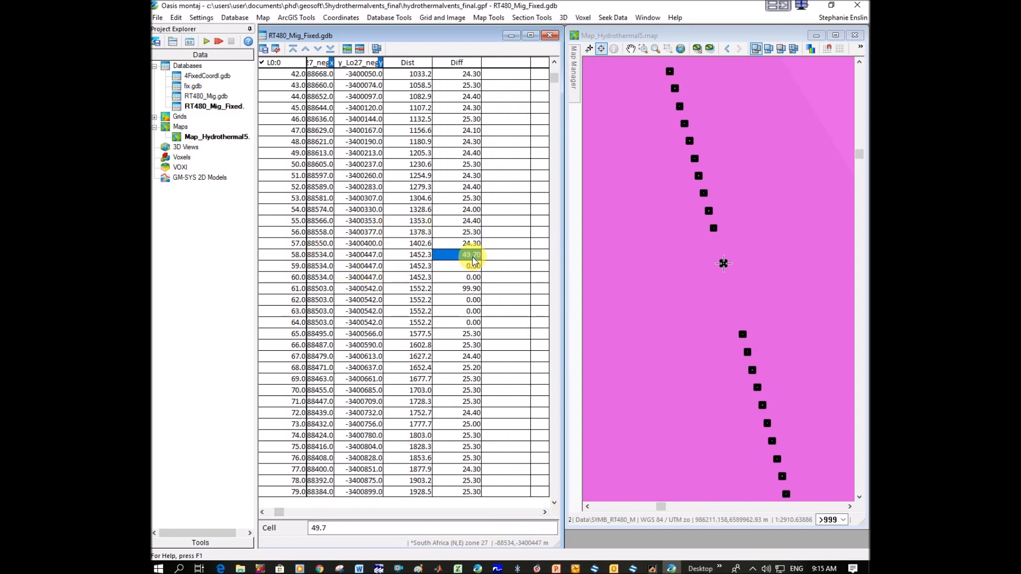
left_click(471, 277)
left_click(471, 289)
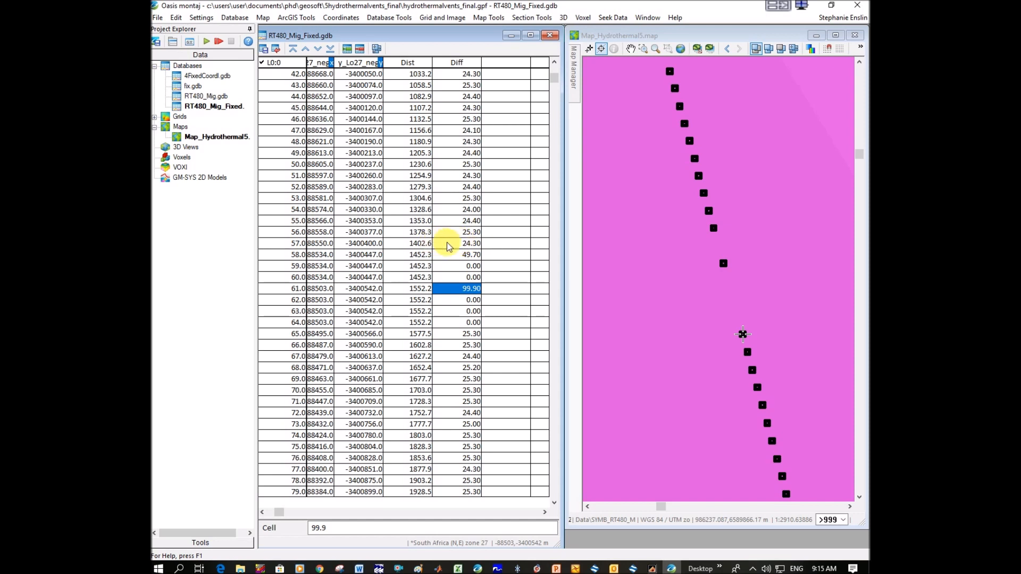
left_click(461, 301)
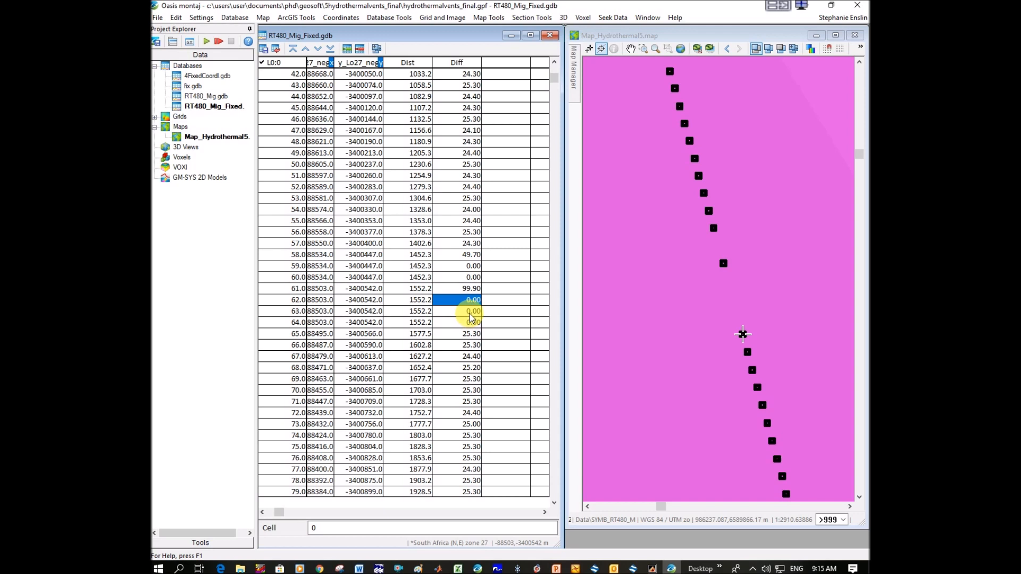
left_click(470, 313)
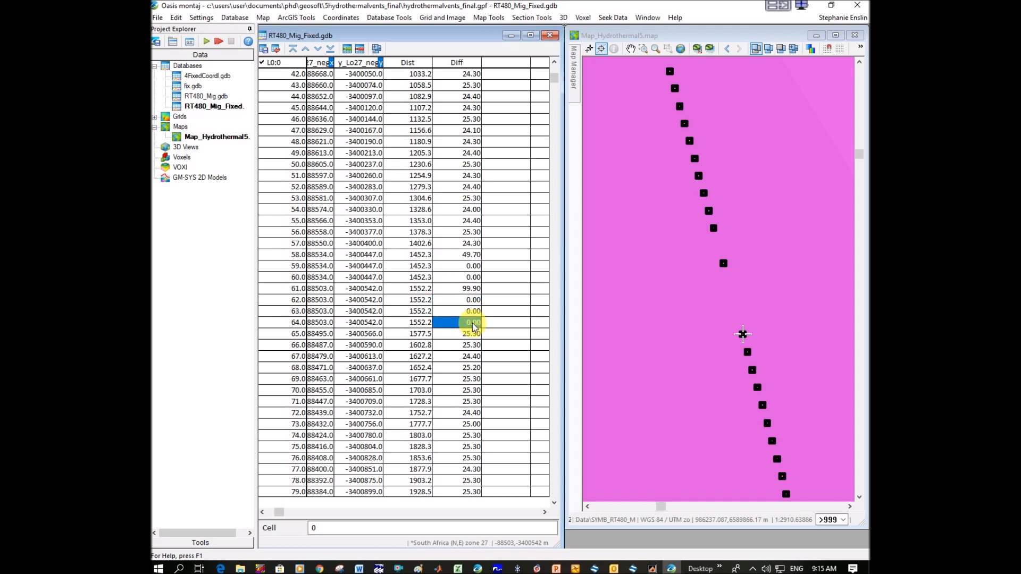
left_click(472, 303)
left_click(472, 310)
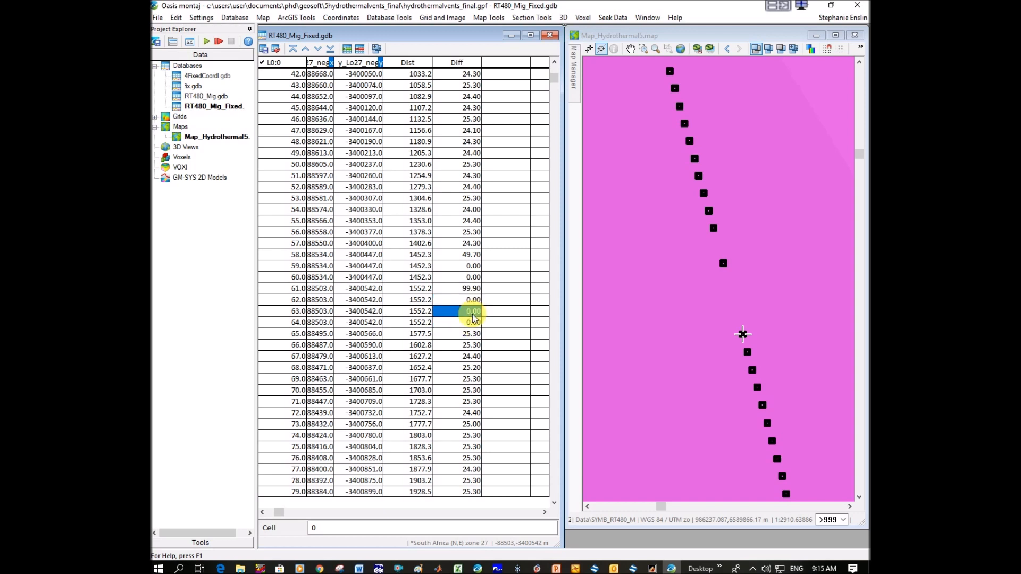
left_click(470, 322)
left_click(470, 334)
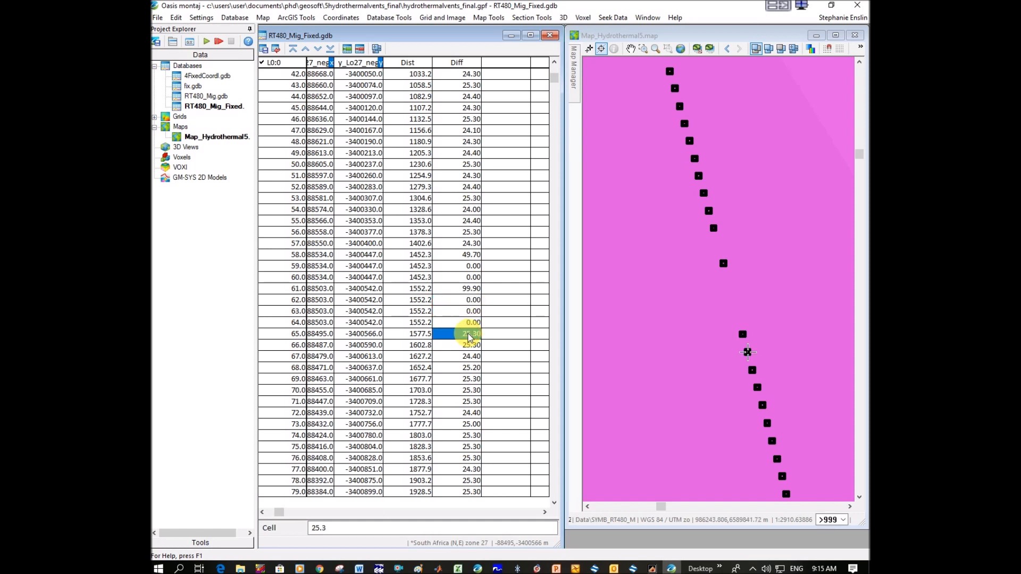
left_click(471, 323)
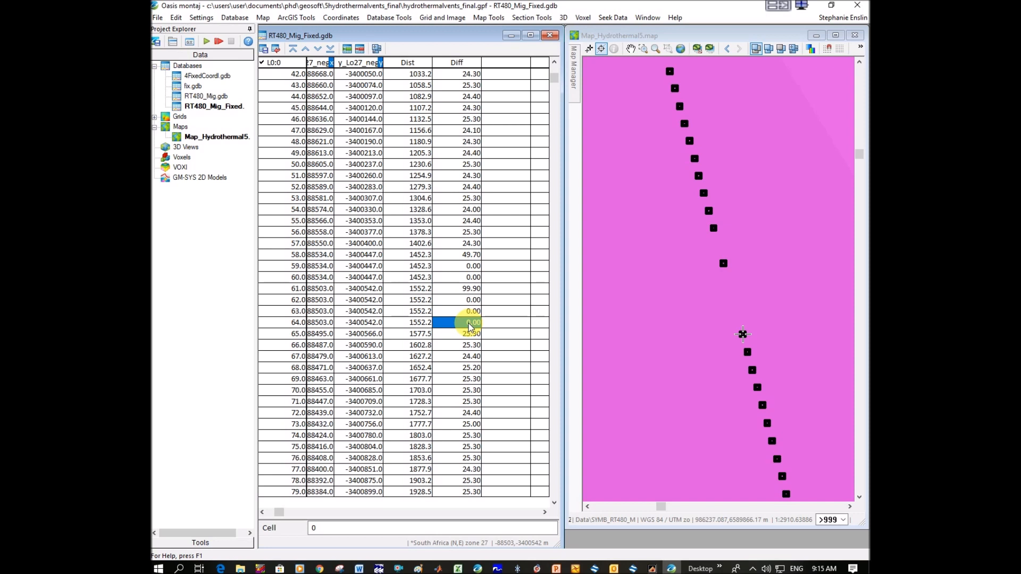
- Compare fiducials 57 and 64 on the map and go through the Diff rows between them to count the intervals across the gap
left_click(472, 243)
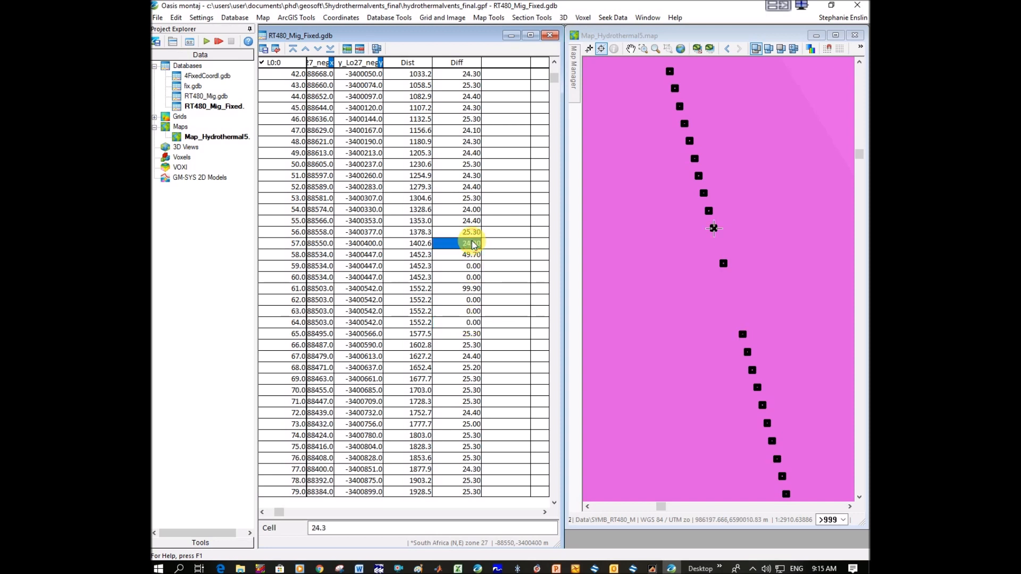
left_click(472, 323)
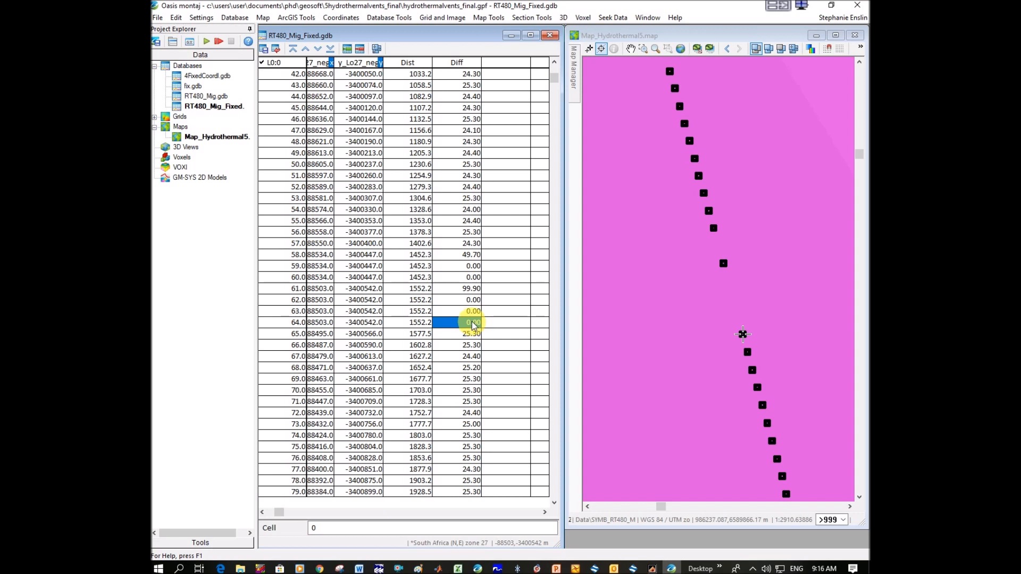
left_click(470, 243)
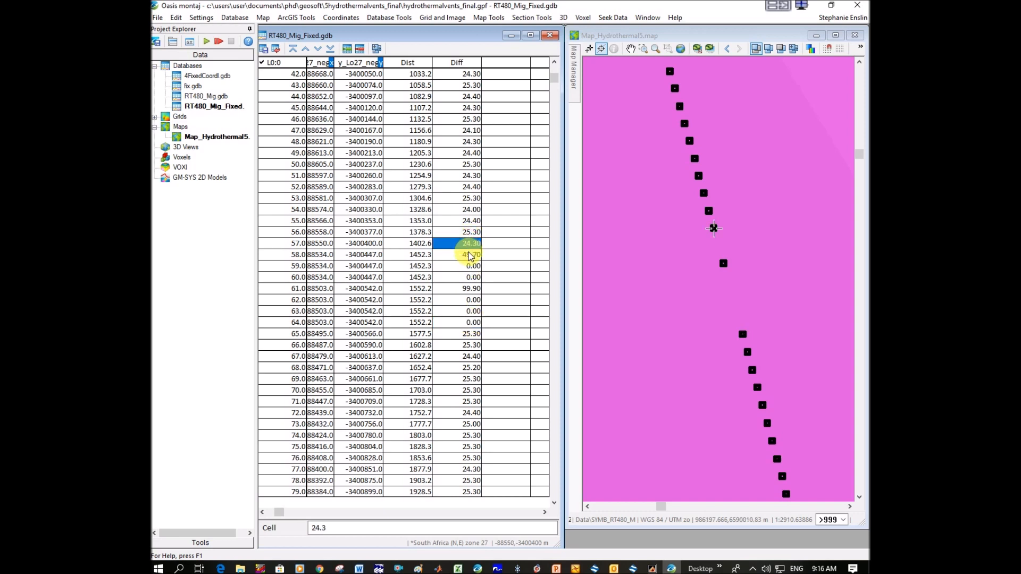
left_click(470, 255)
left_click(471, 266)
left_click(470, 277)
left_click(470, 288)
left_click(470, 300)
left_click(470, 313)
left_click(470, 323)
left_click(468, 333)
left_click(466, 325)
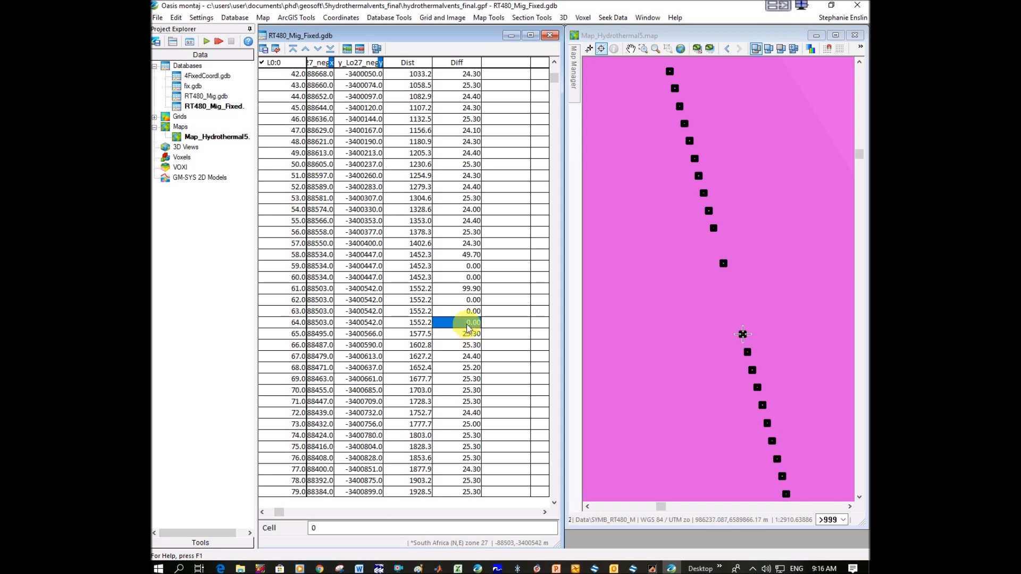
left_click_drag(467, 325, 458, 248)
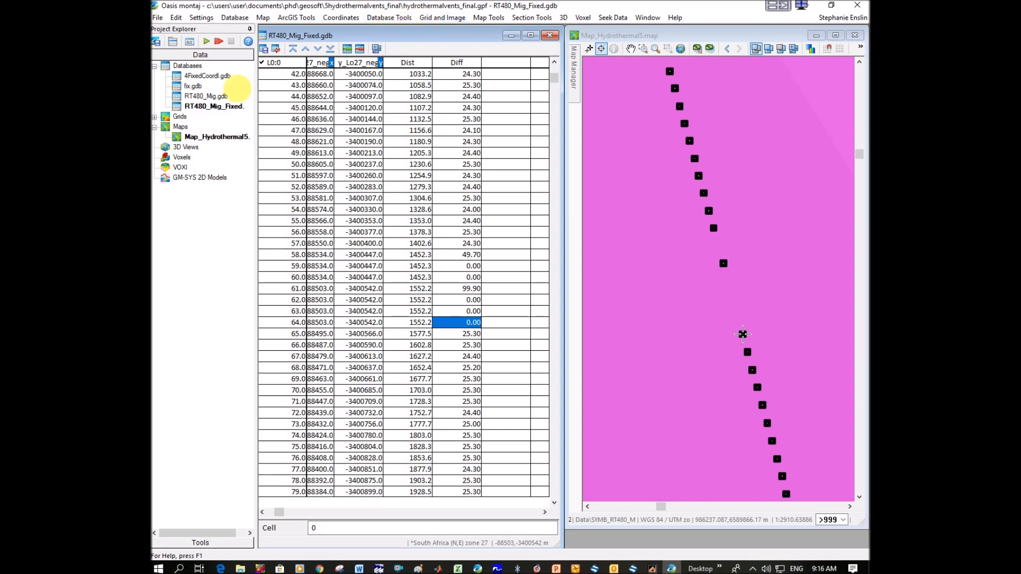
- Open the fix.gdb database above RT480_Mig_Fixed and check its x_Lo27_neg and y_Lo27_neg channels
double_click(188, 86)
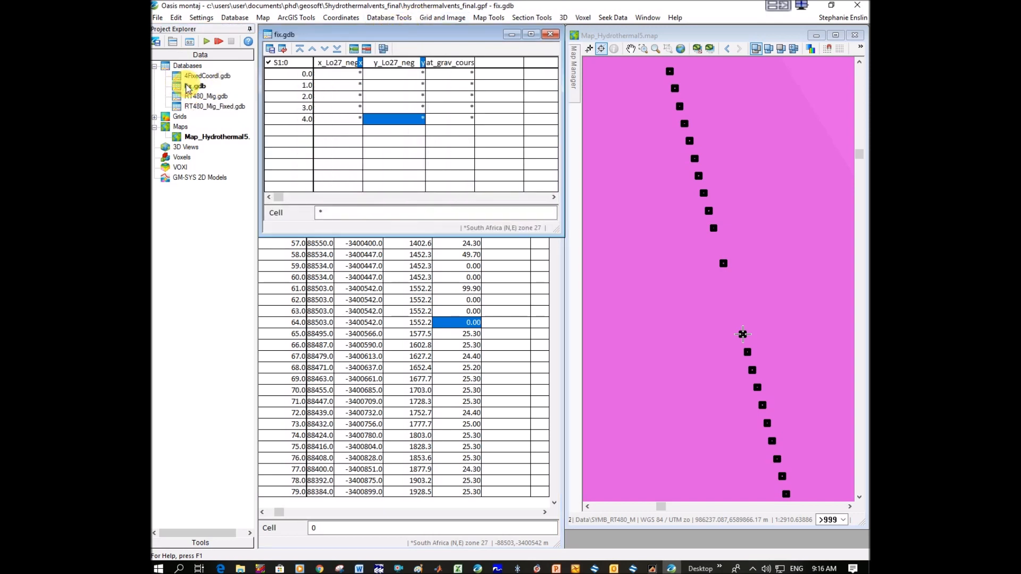
left_click(409, 41)
left_click_drag(409, 41, 410, 50)
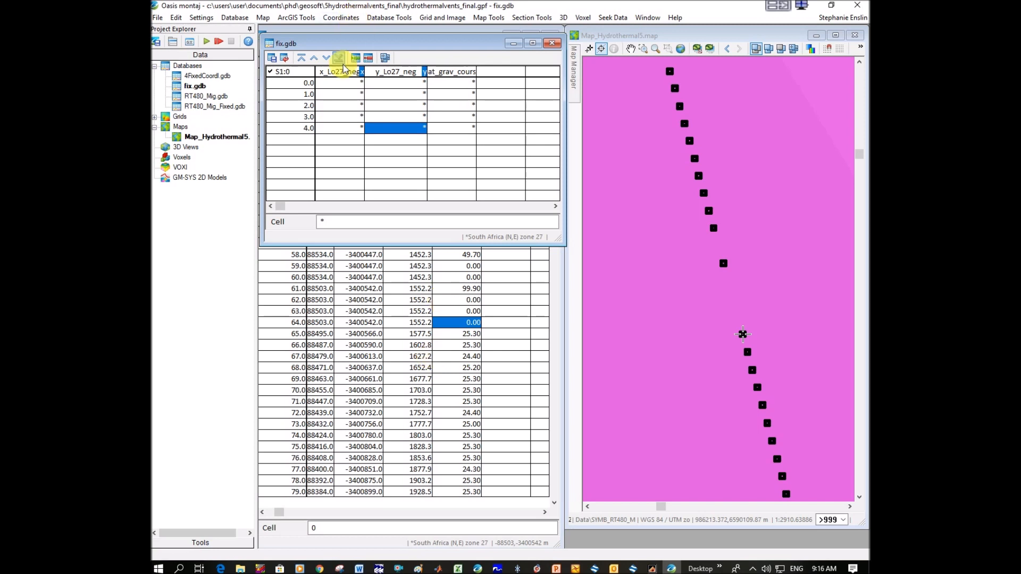
left_click(327, 72)
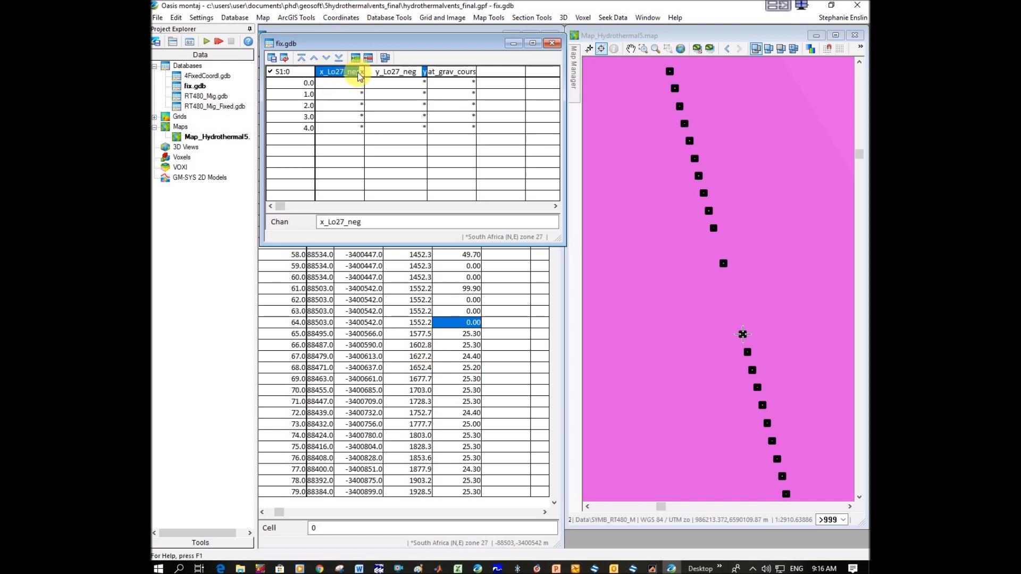
left_click(399, 75)
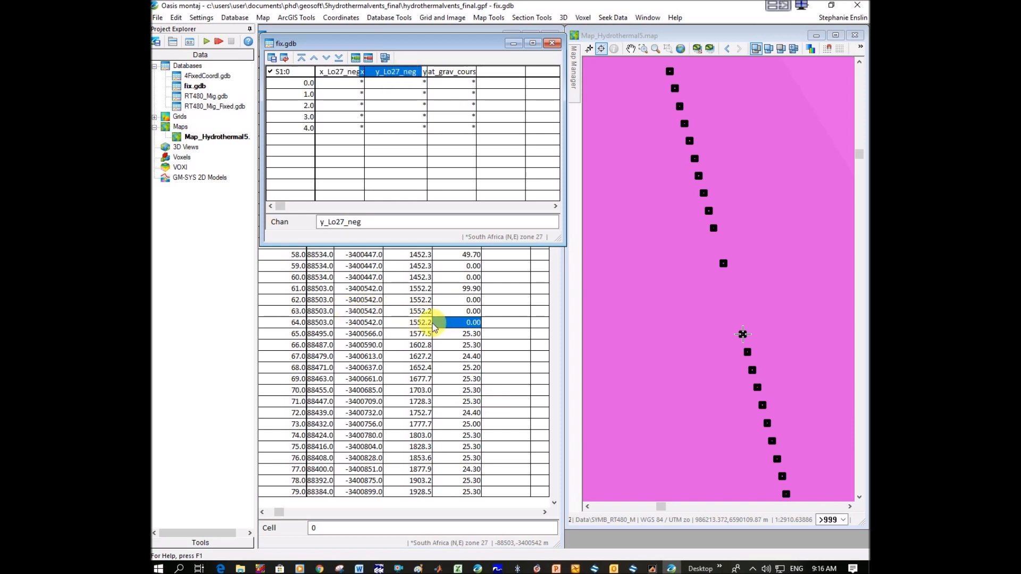
- Start extracting grid profiles into a new line of fix.gdb, using Topo_sat_grav_course_UTM34.GRD as Grid1
left_click(734, 311)
left_click(437, 17)
mouse_move(454, 100)
left_click(560, 209)
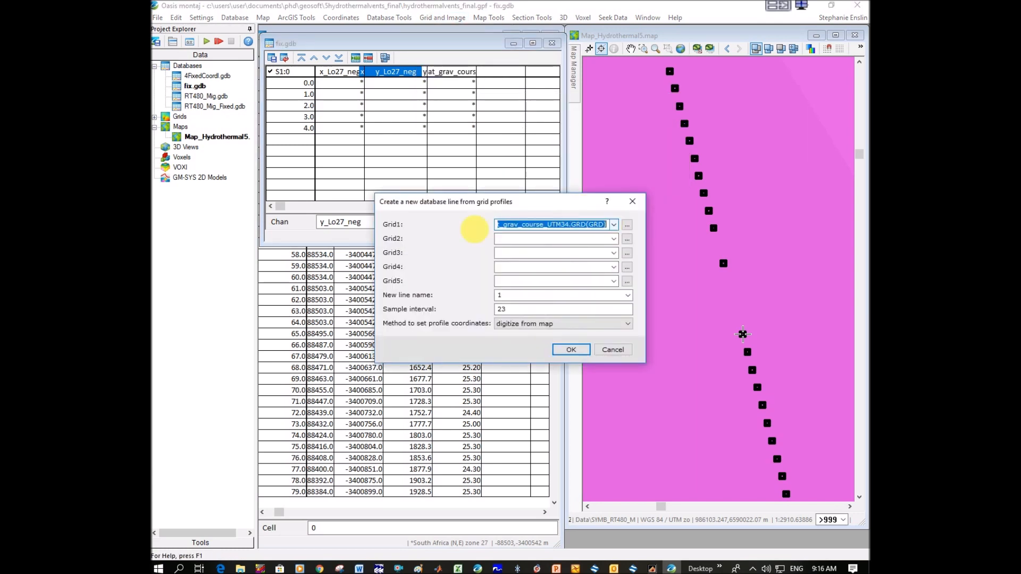
left_click(615, 224)
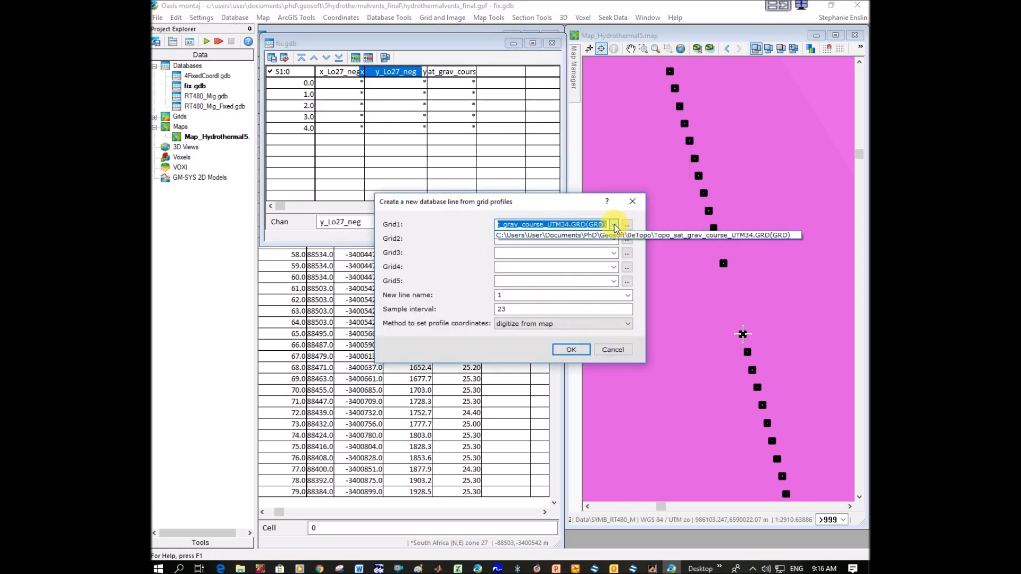
left_click(616, 237)
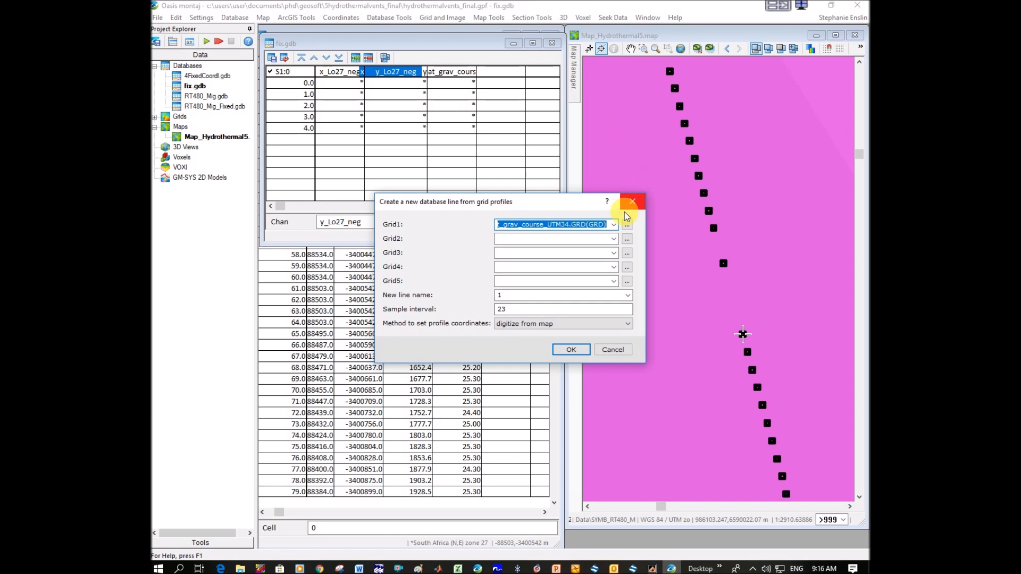
left_click(614, 227)
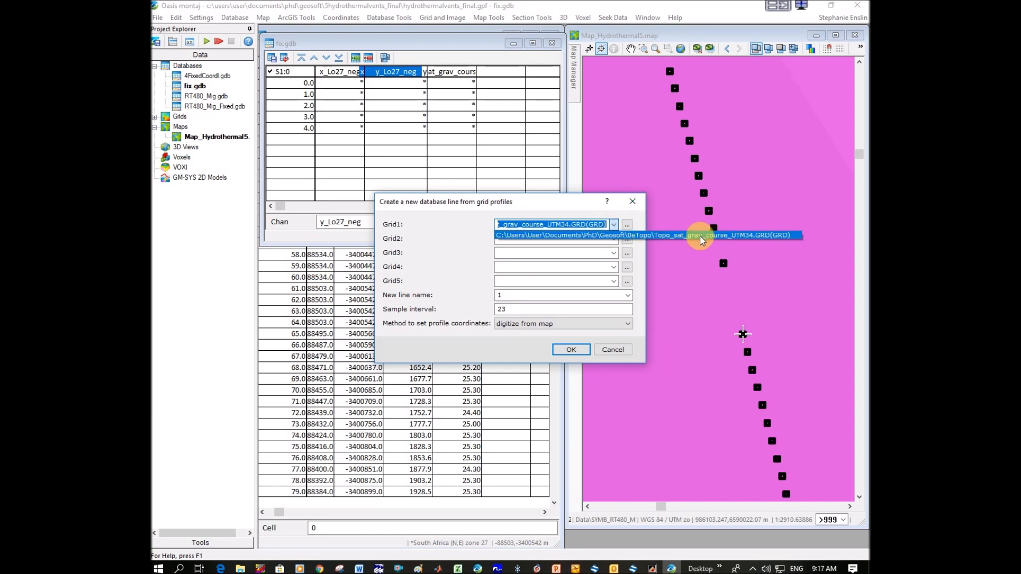
left_click(657, 234)
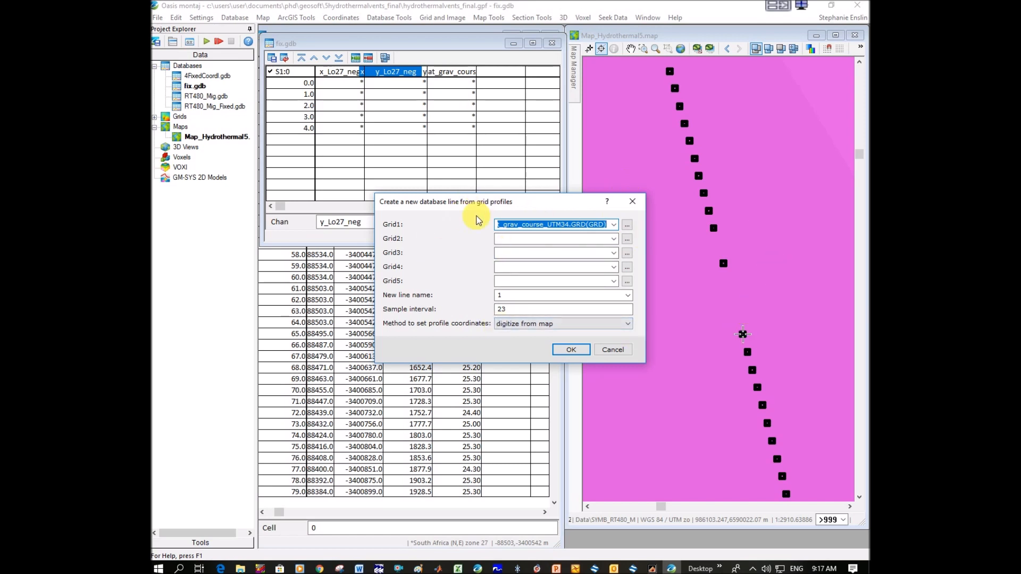
left_click_drag(477, 203, 465, 235)
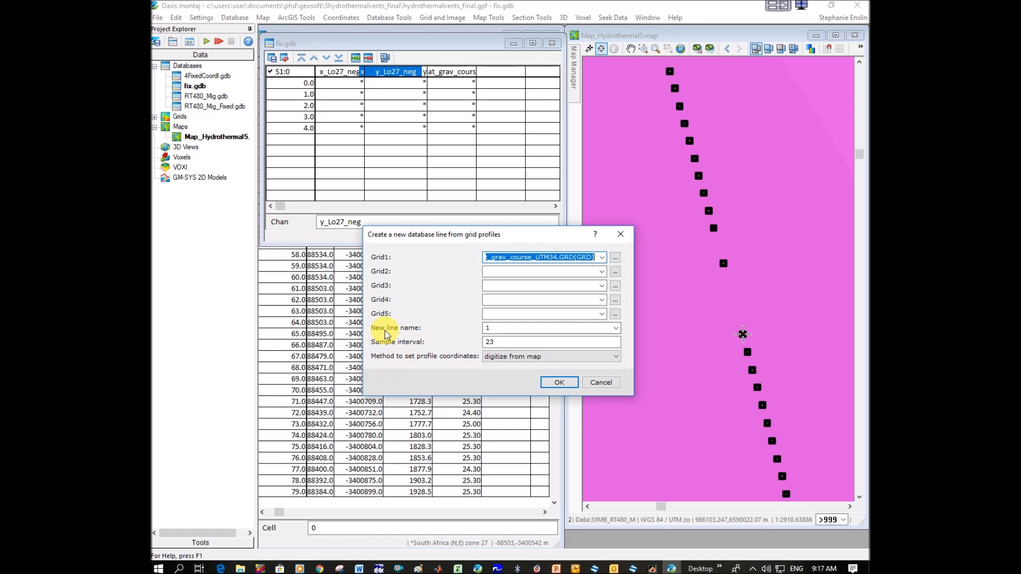
- Configure the profile extraction with new line name 1, sample interval 25 and coordinates digitized from the map
double_click(494, 330)
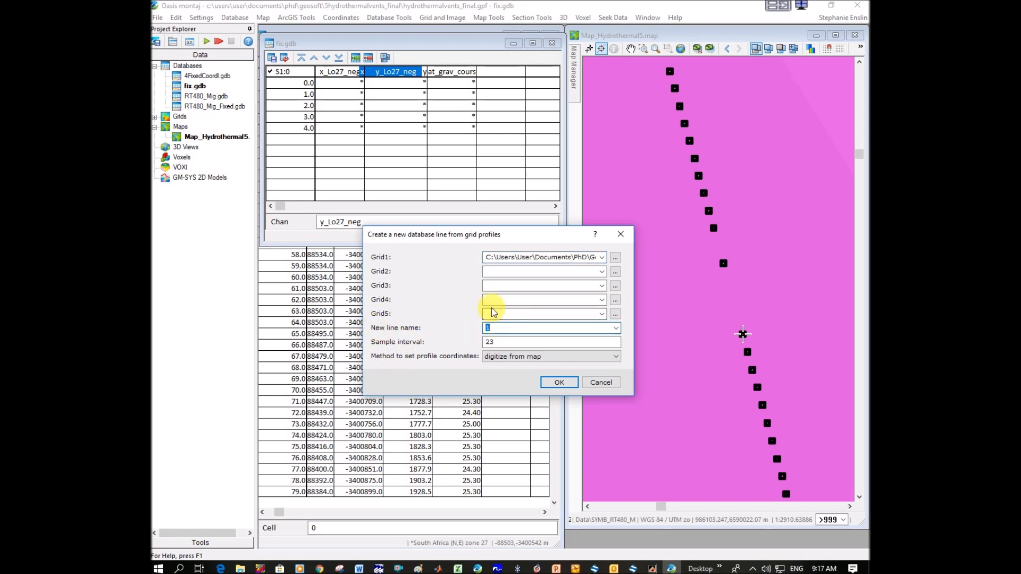
key("Tab")
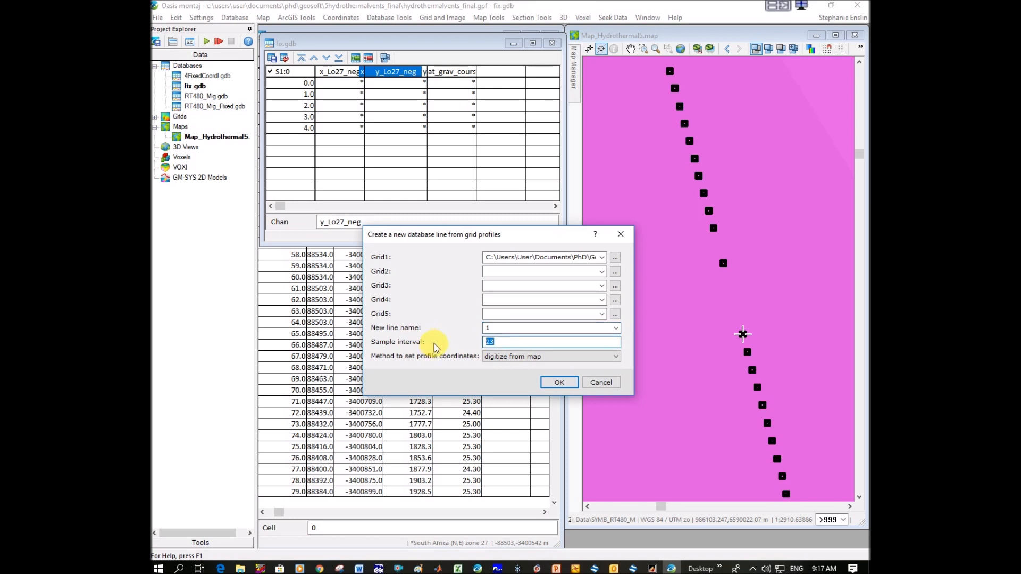
type("25")
left_click(523, 357)
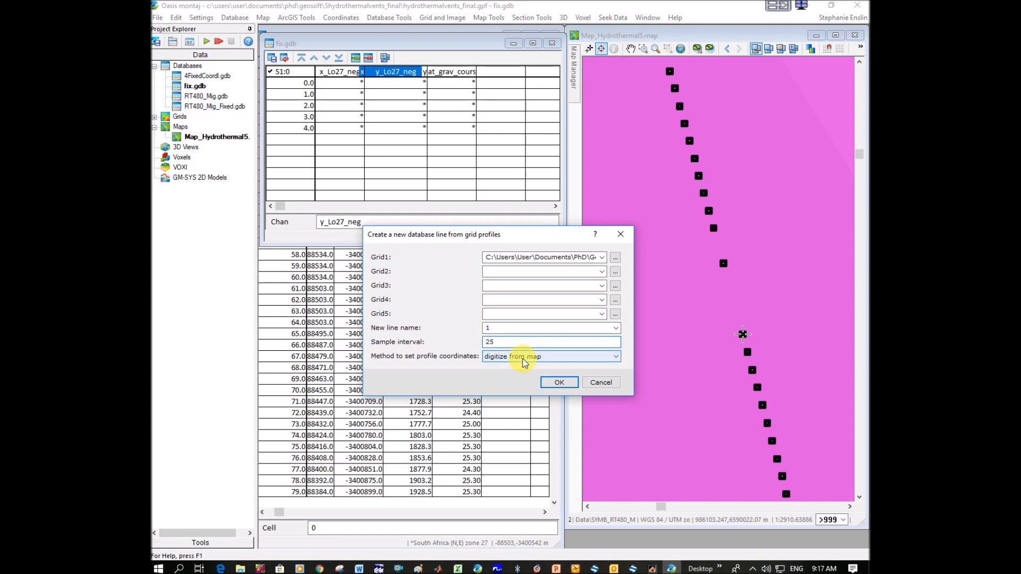
left_click(525, 366)
left_click(560, 384)
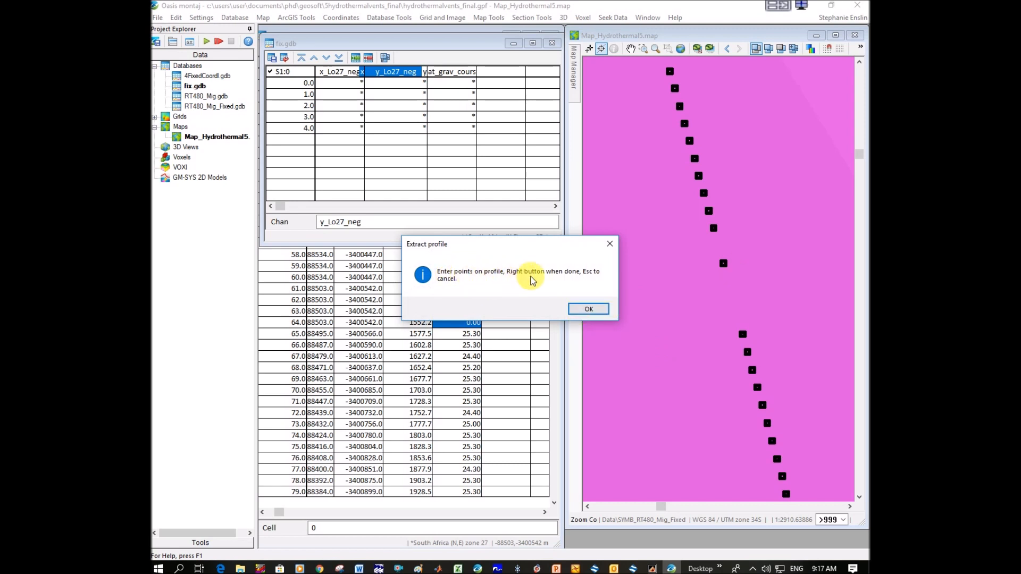
- Digitize the profile from the last regular point before the gap to the first point after it, overwriting the existing line in fix.gdb
left_click(596, 308)
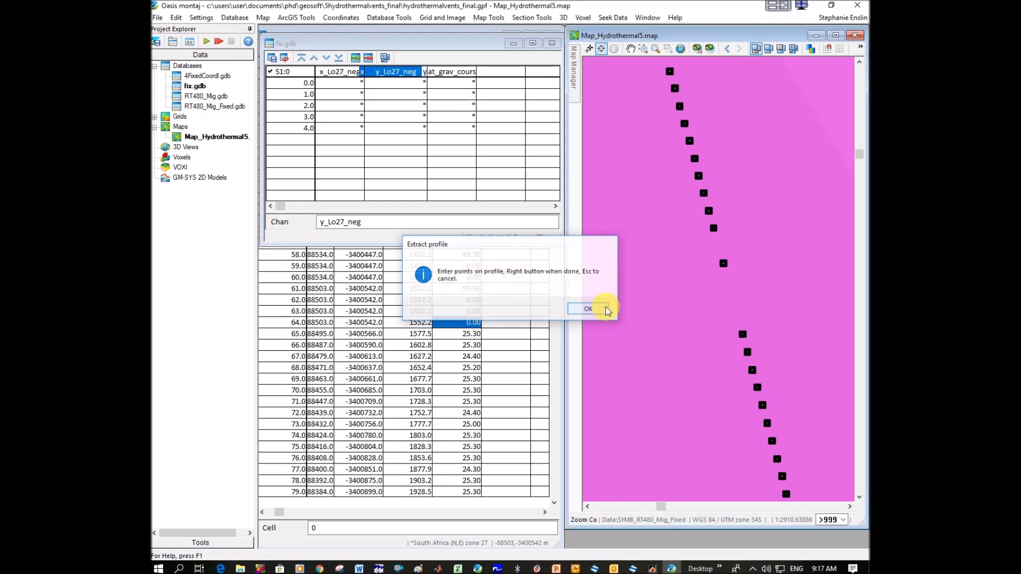
left_click(714, 228)
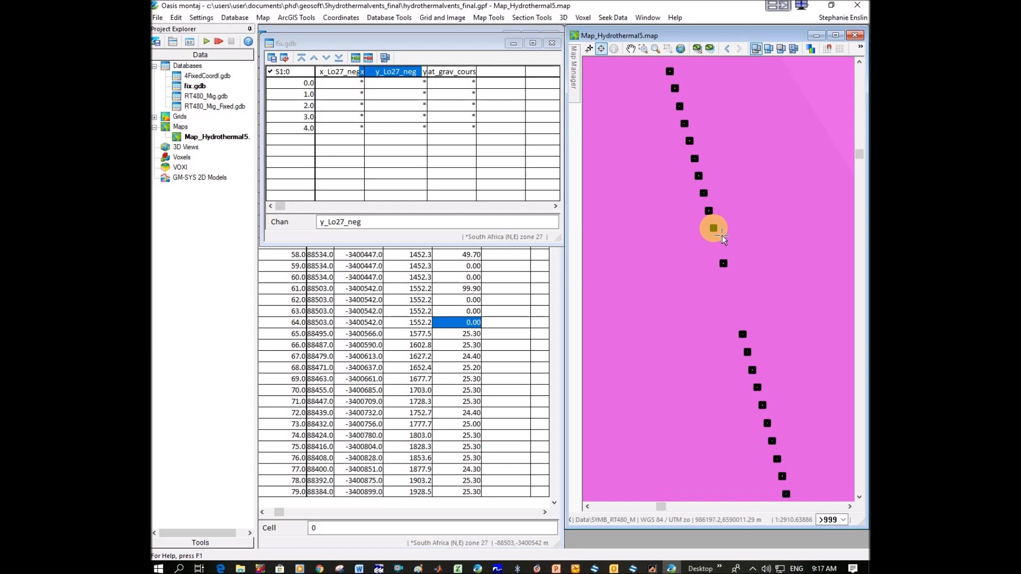
right_click(749, 339)
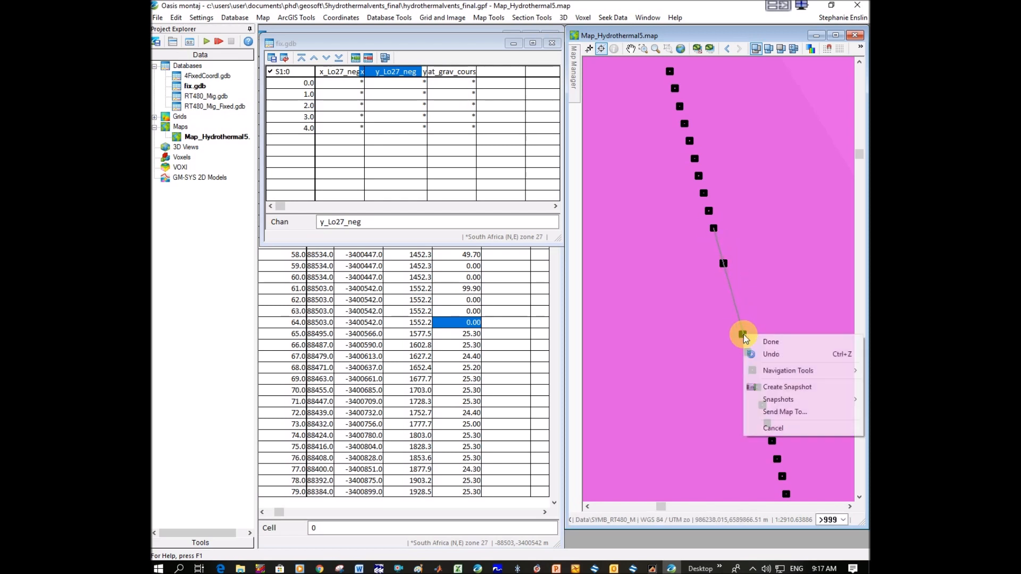
left_click(755, 339)
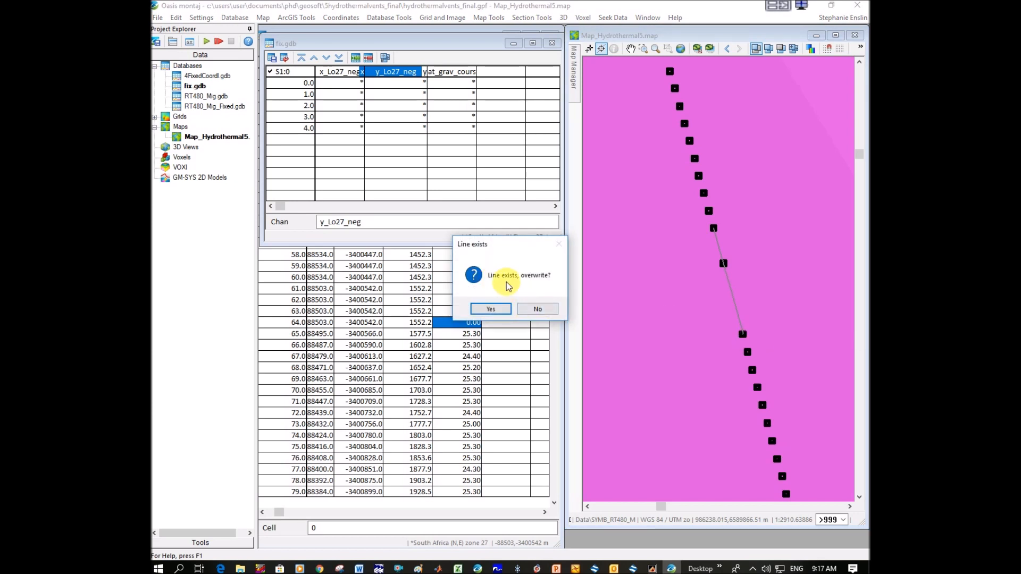
left_click(500, 308)
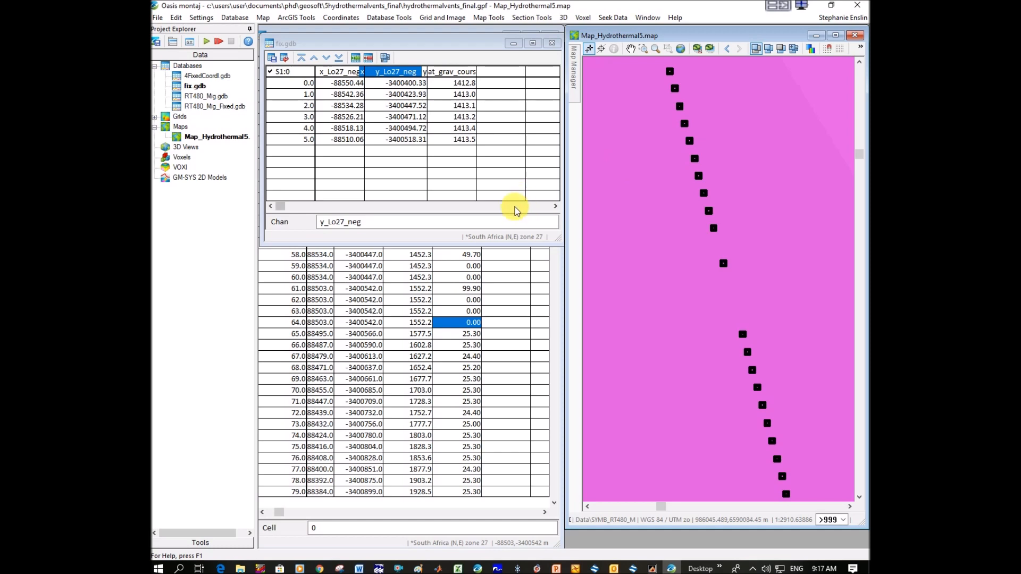
- Arrange the database windows so that fix.gdb sits above RT480_Mig_Fixed.gdb, leaving the map uncovered
left_click_drag(420, 47, 731, 94)
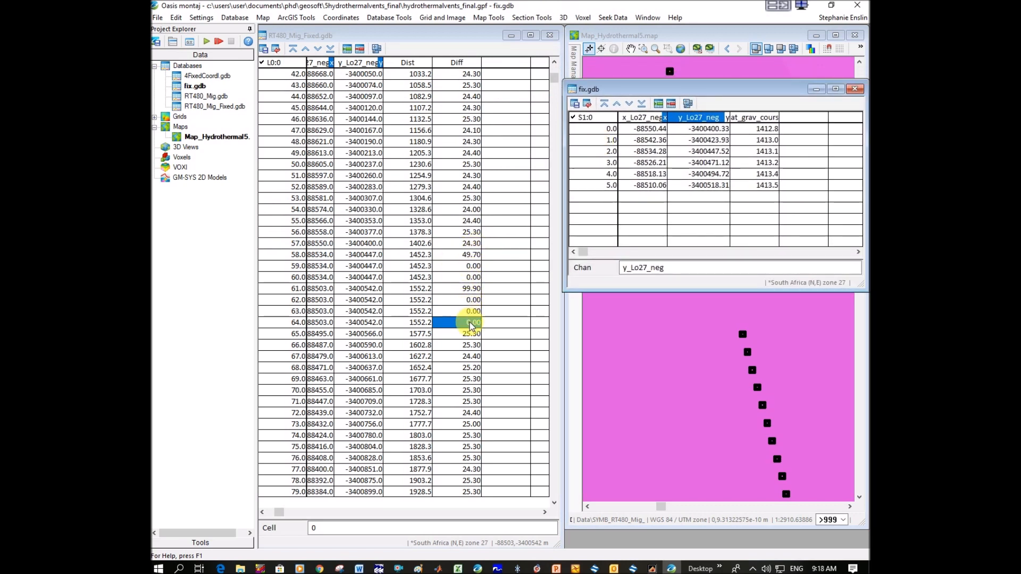
left_click_drag(711, 94, 400, 50)
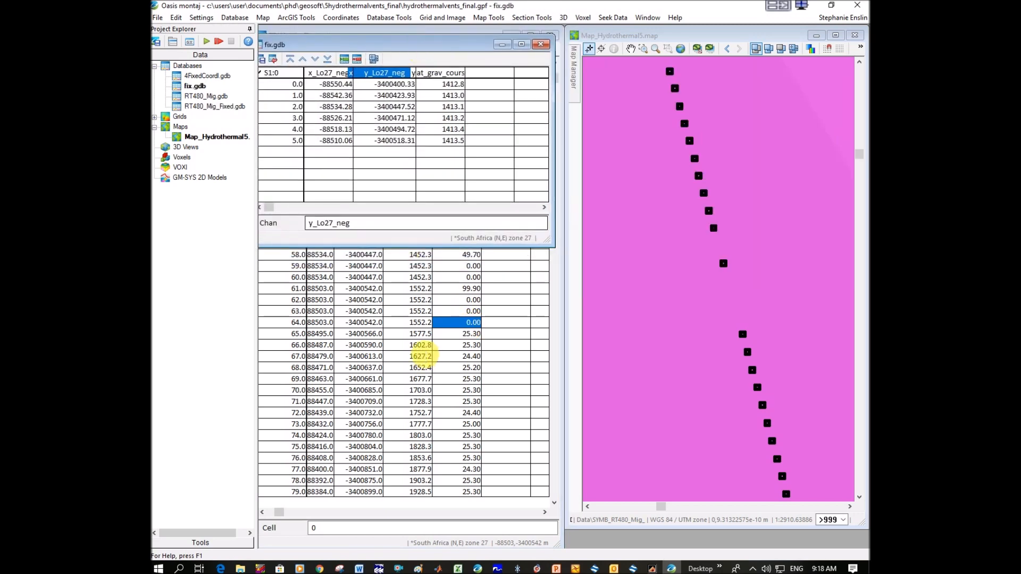
left_click(470, 334)
left_click(462, 321)
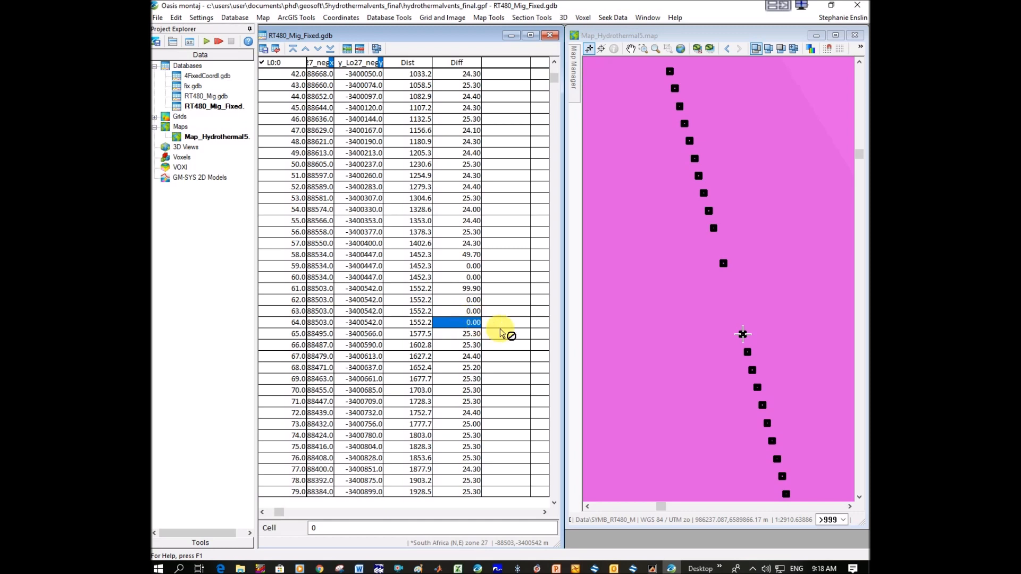
left_click_drag(424, 30, 413, 205)
left_click(404, 53)
- Go through the y_Lo27_neg rows of fix.gdb to check each digitized point on the map, and save the open documents
left_click(407, 85)
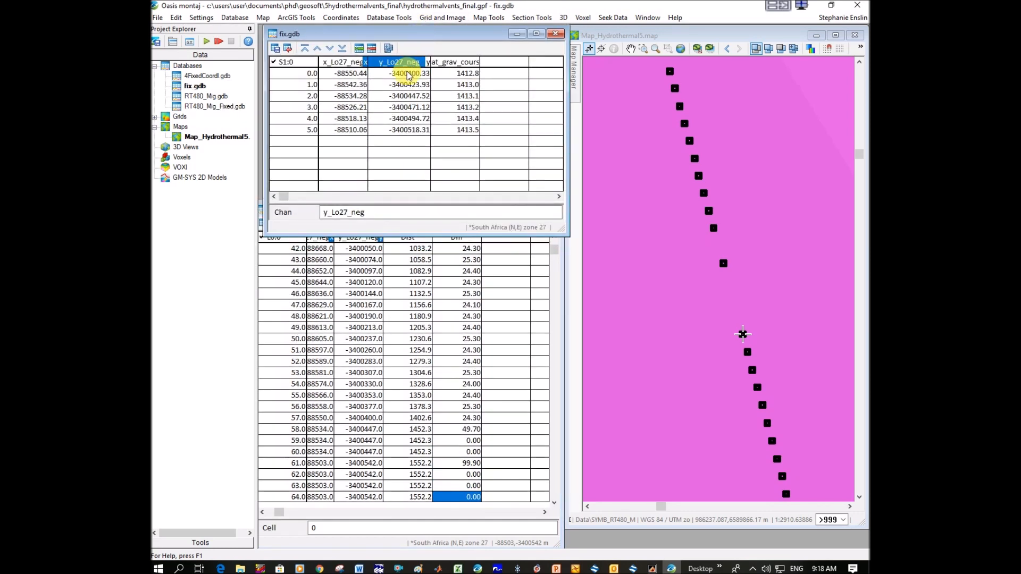
left_click(406, 95)
left_click(404, 106)
left_click(403, 119)
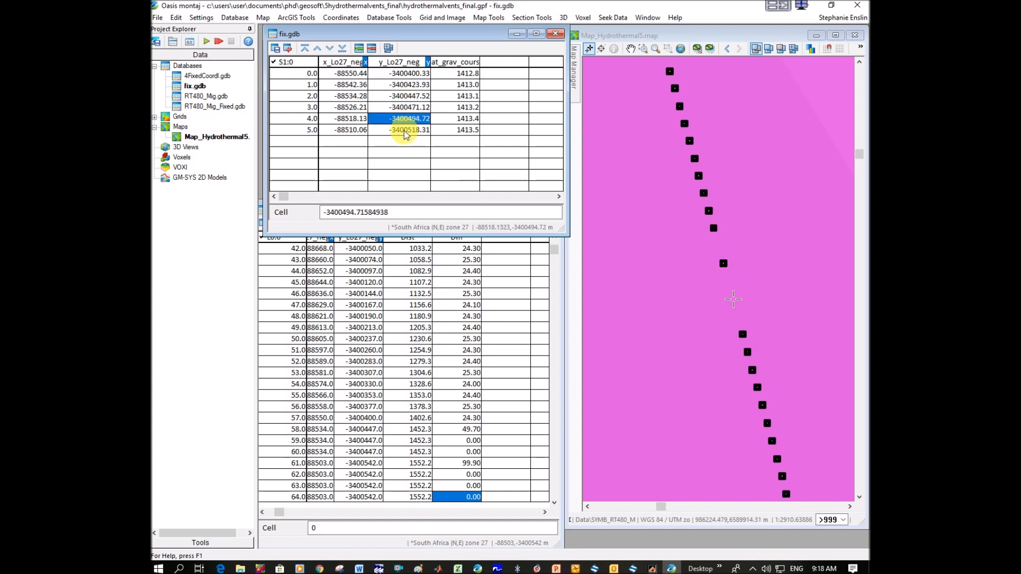
left_click(400, 130)
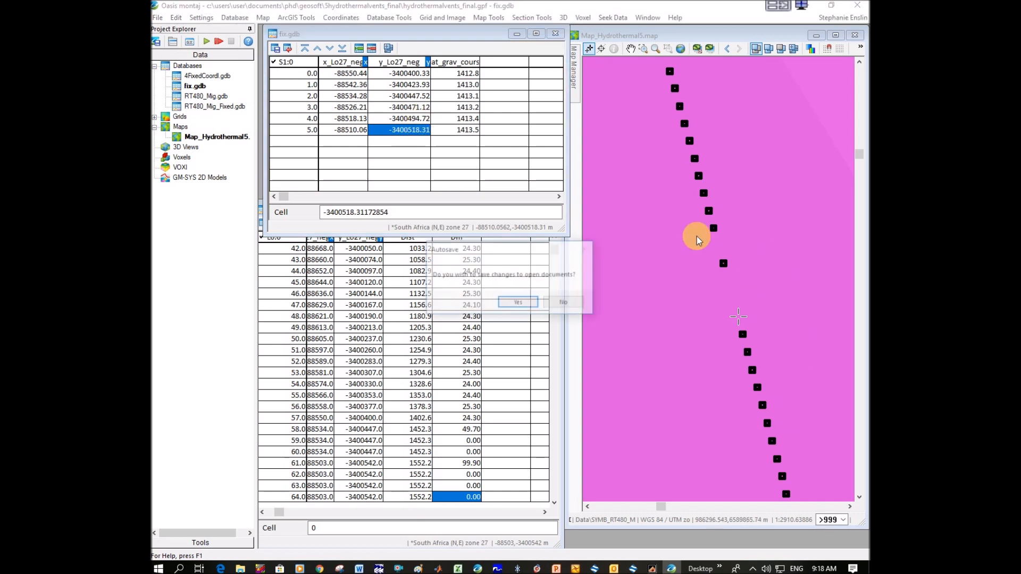
left_click(526, 305)
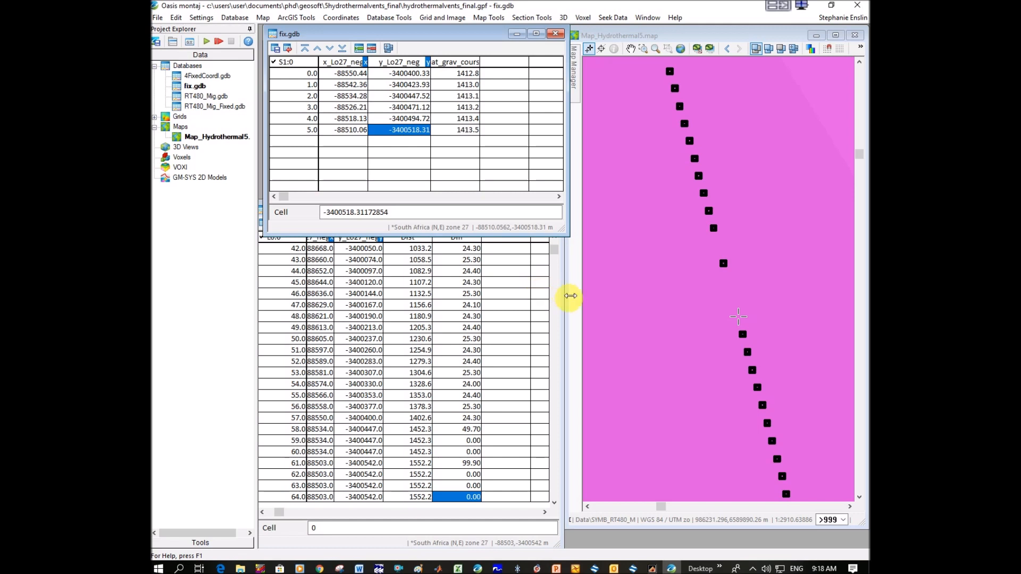
- Set up the grid profile extraction into line 1 of fix.gdb again, with a sample interval of 24
left_click(436, 19)
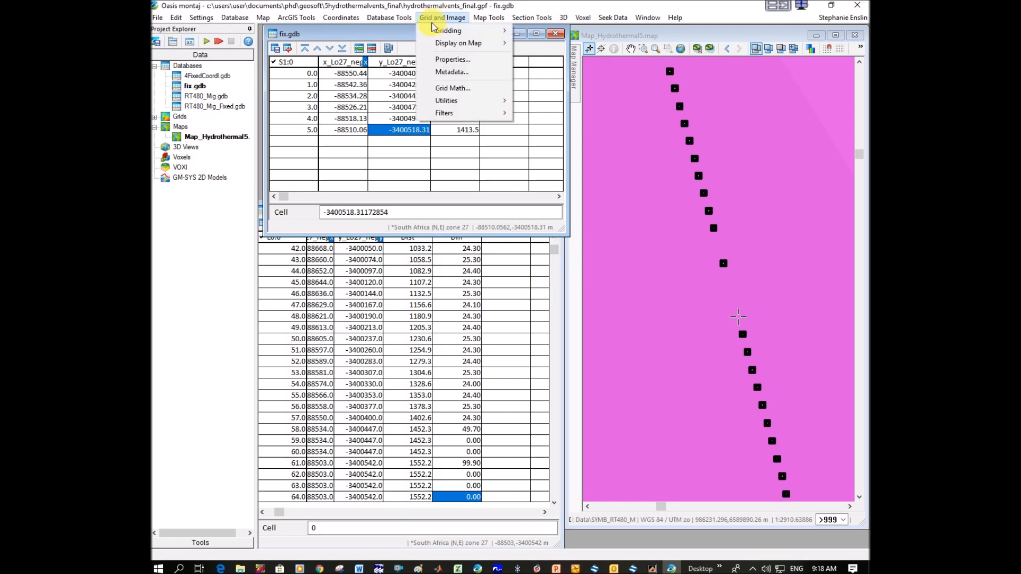
mouse_move(483, 100)
left_click(568, 207)
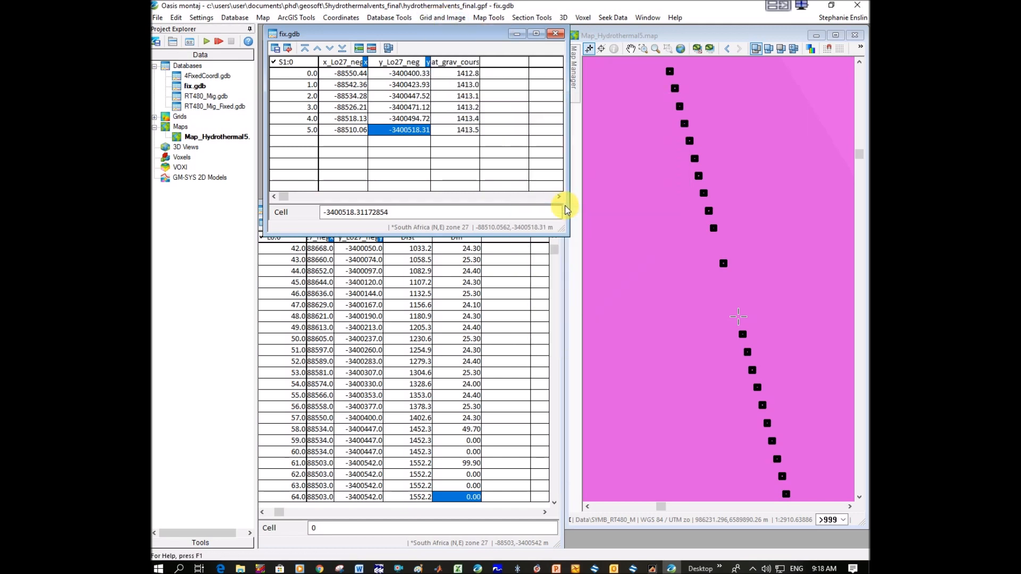
left_click(508, 313)
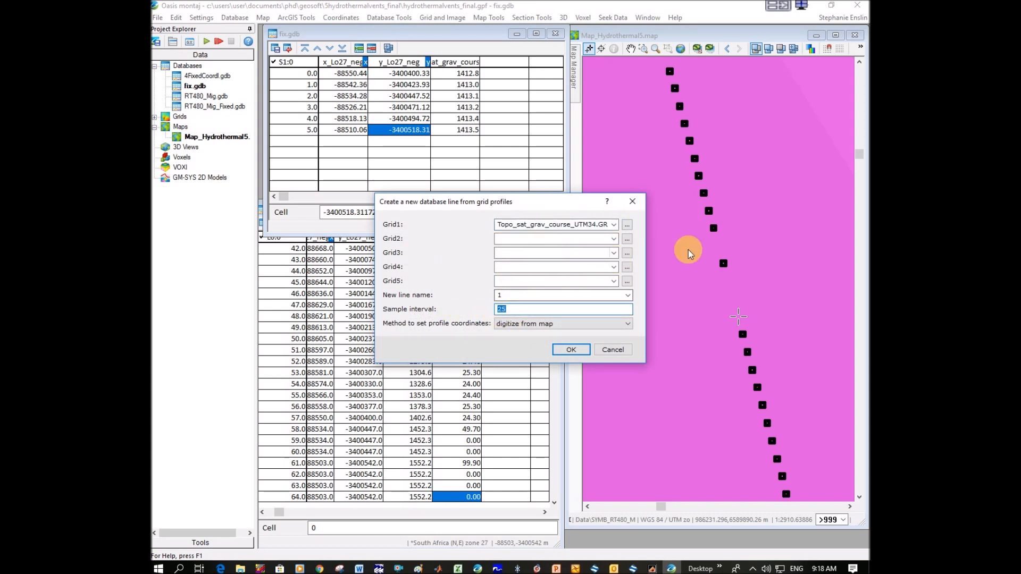
left_click(509, 312)
key("BackSpace")
type("4")
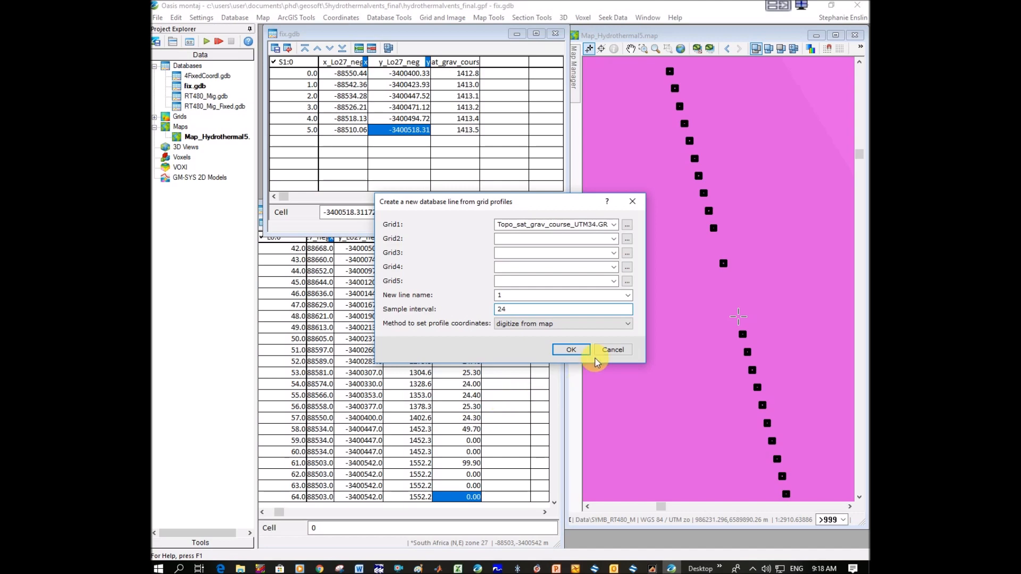
left_click(575, 351)
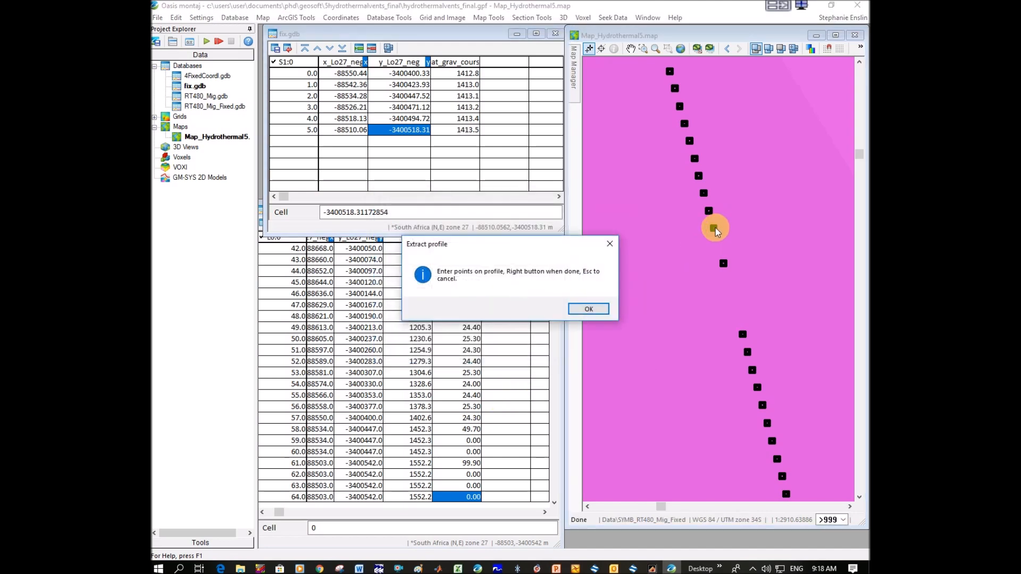
- Digitize the profile again between the points on either side of the gap and overwrite line 1 in fix.gdb
left_click(602, 309)
left_click(714, 229)
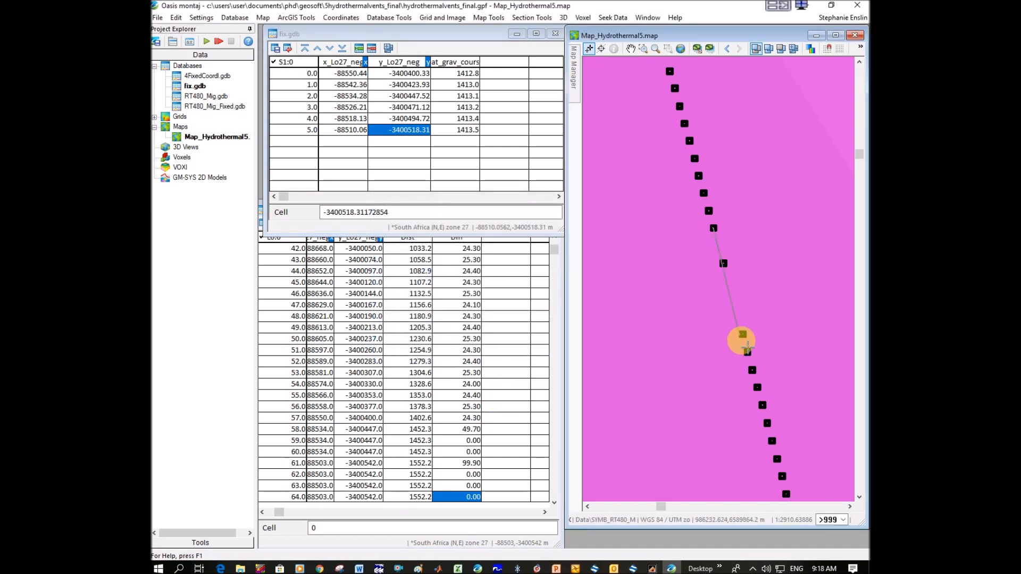
right_click(748, 340)
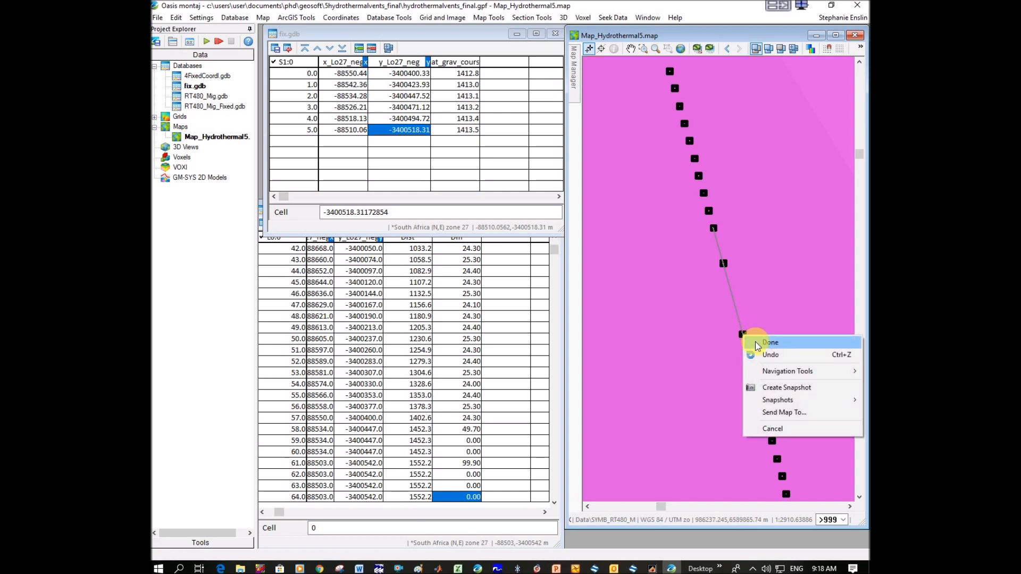
left_click(768, 338)
left_click(490, 308)
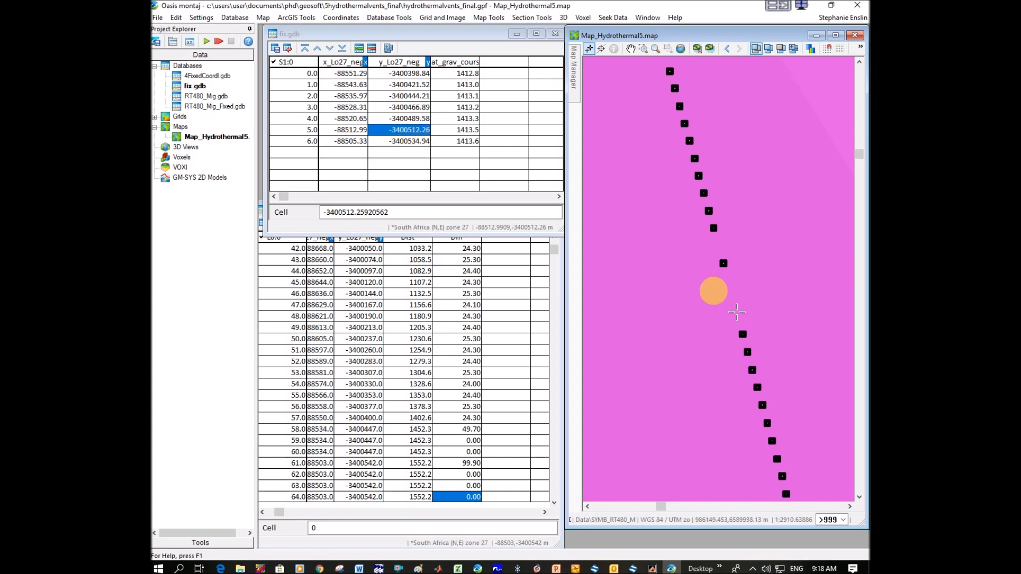
- Check the positions of fiducials 6 and 0 in fix.gdb against the survey points on the map
left_click(744, 335)
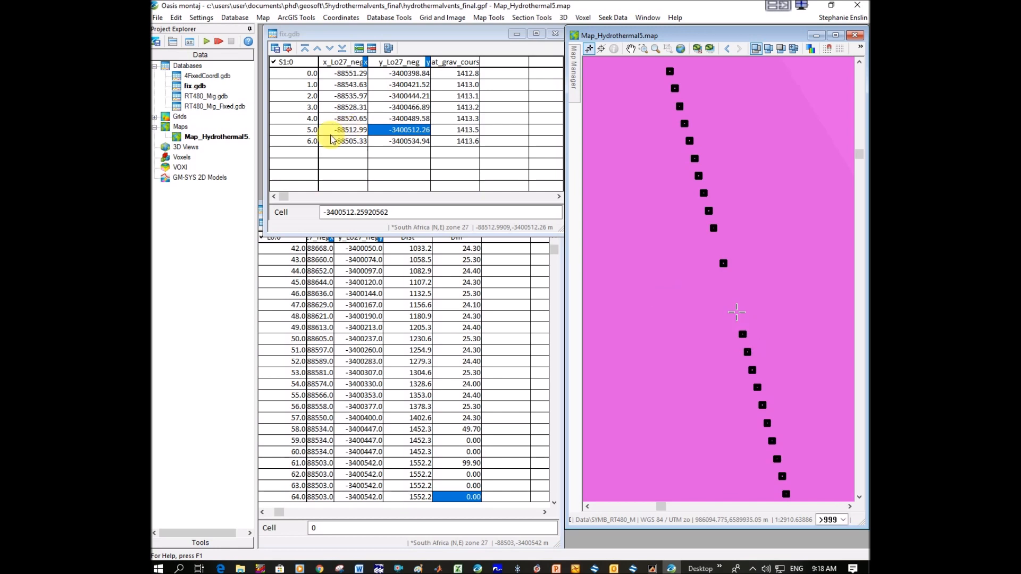
right_click(308, 141)
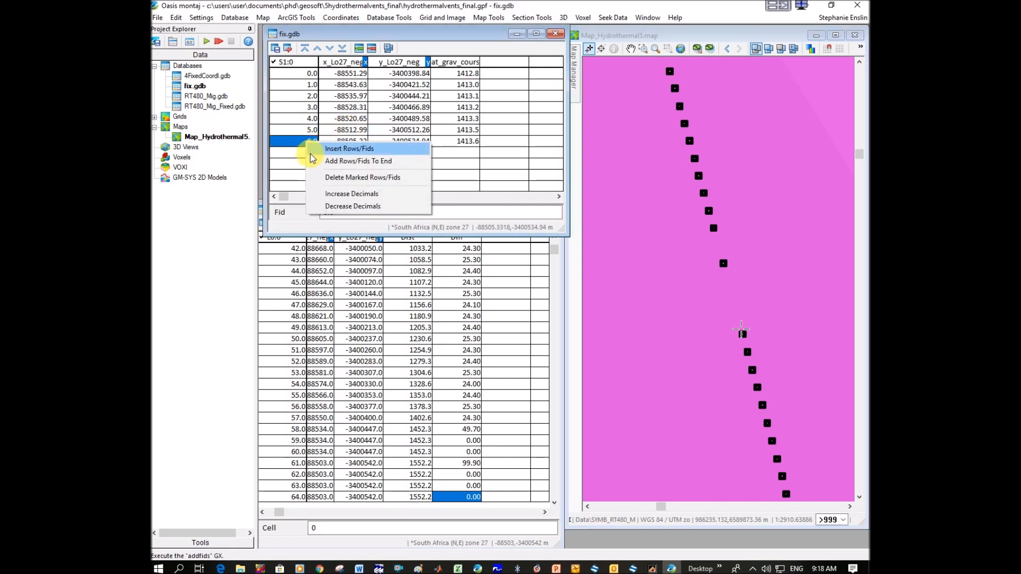
left_click(521, 94)
left_click(342, 75)
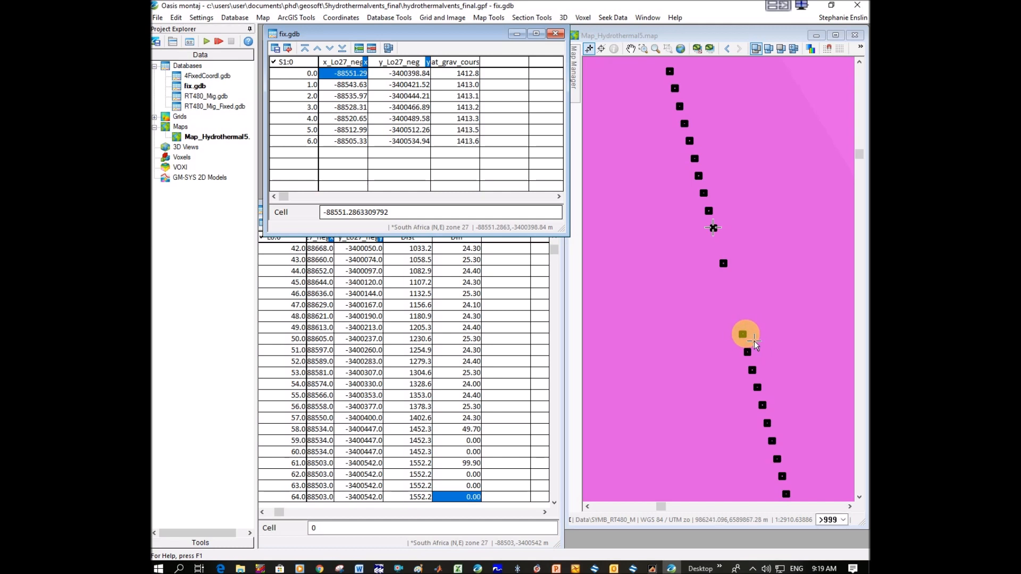
- Move the RT480_Mig_Fixed.gdb window below fix.gdb so that neither database covers the other
left_click(526, 282)
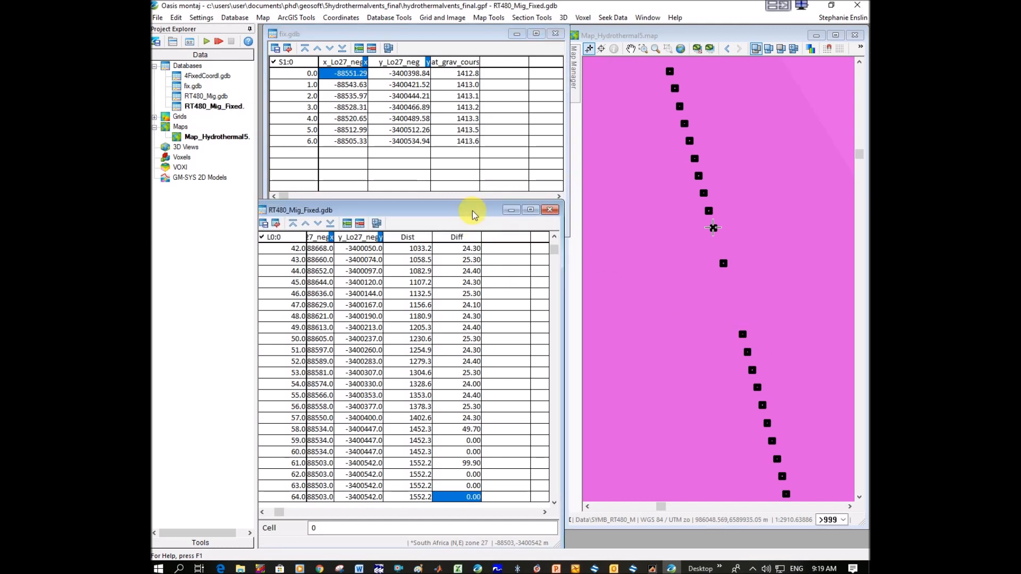
left_click_drag(470, 208, 474, 244)
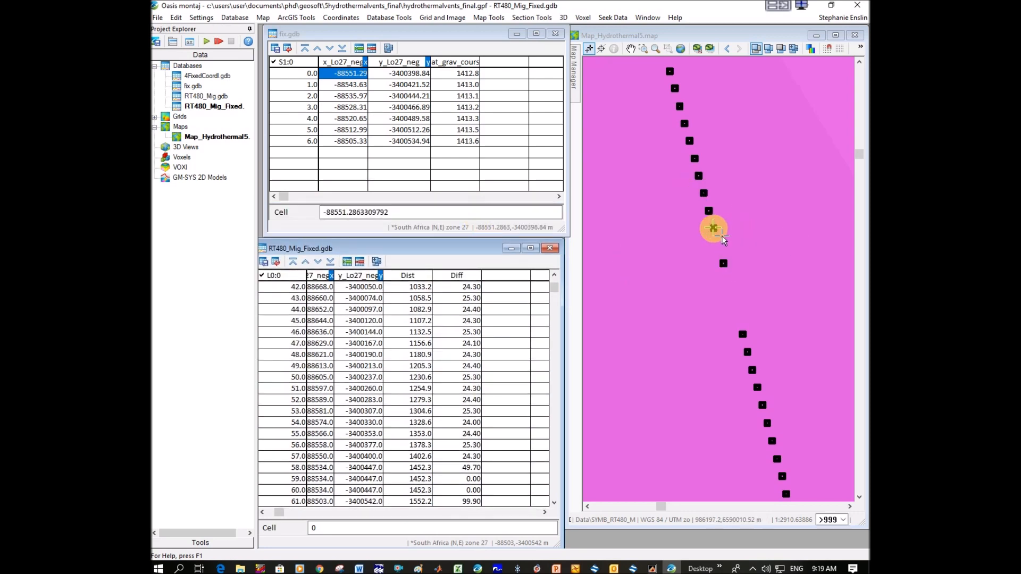
- Link the SYMB_RT480_Mig_Fixed group to its database and locate the last survey point before the gap in the table
left_click(601, 48)
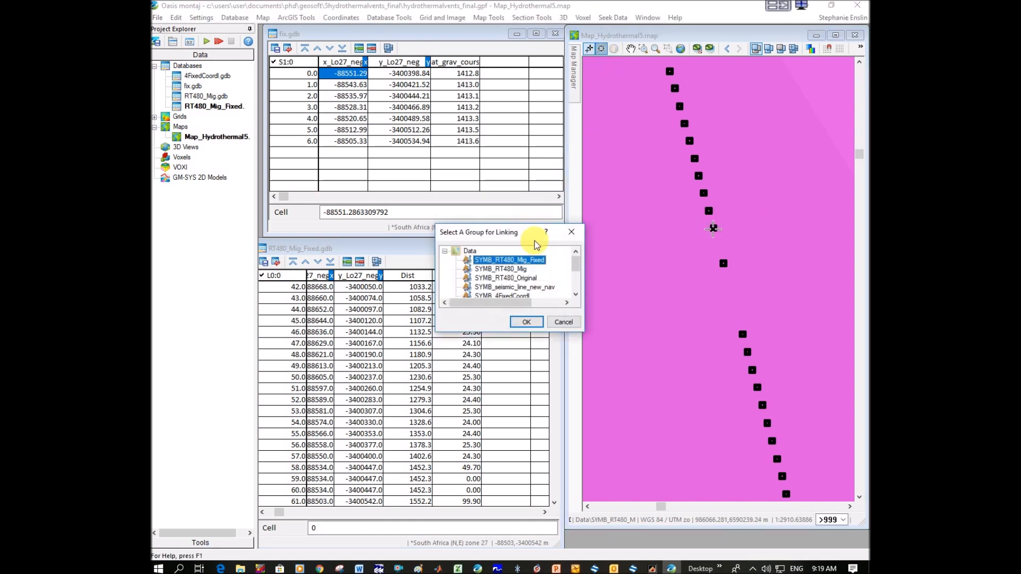
left_click(526, 322)
left_click(714, 237)
scroll(529, 468, "down", 3)
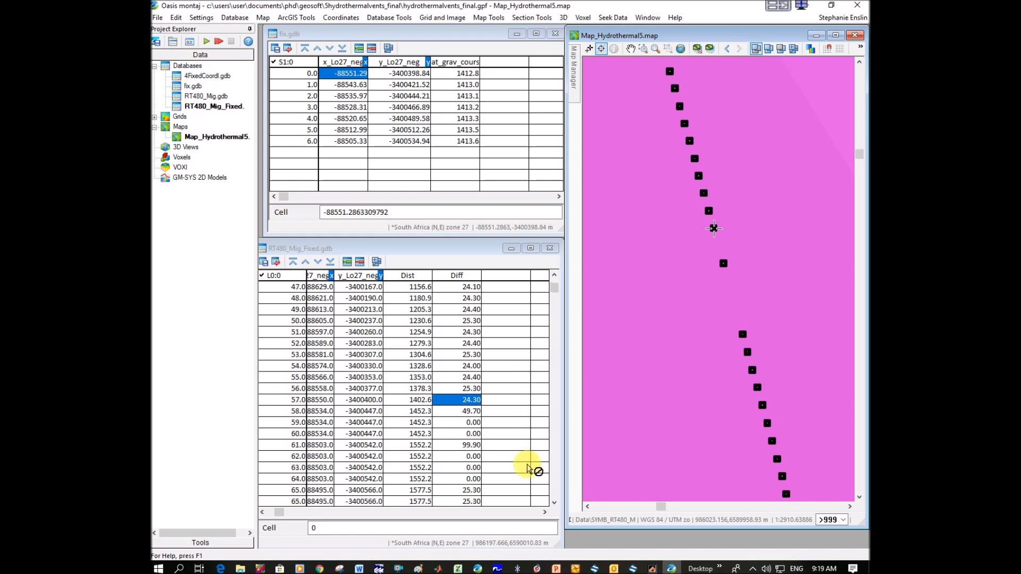
- Copy the x_Lo27_neg values of fiducials 0 to 6 from fix.gdb into RT480_Mig_Fixed.gdb, starting at fiducial 57
left_click_drag(350, 88, 347, 143)
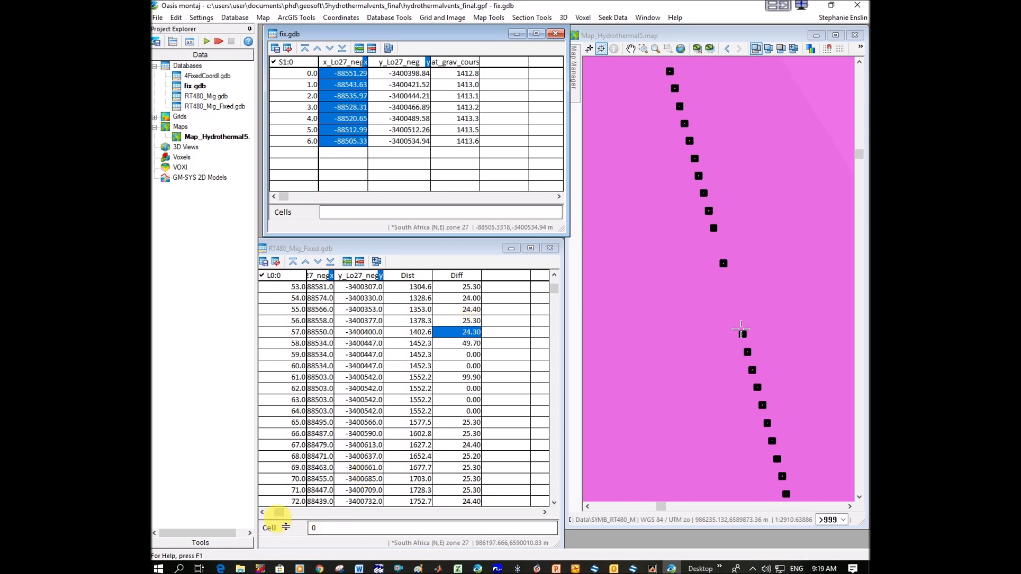
left_click(262, 512)
left_click(262, 511)
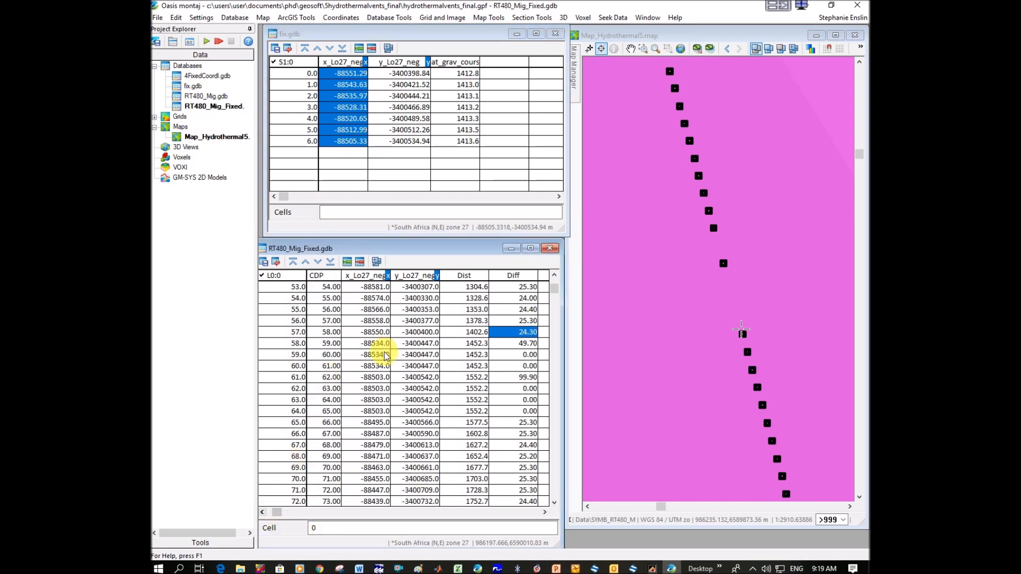
left_click(369, 334)
type("-88551.3 -88543.6 -88536.0 -88528.3 -88520.7 -88513.0 -88505.3")
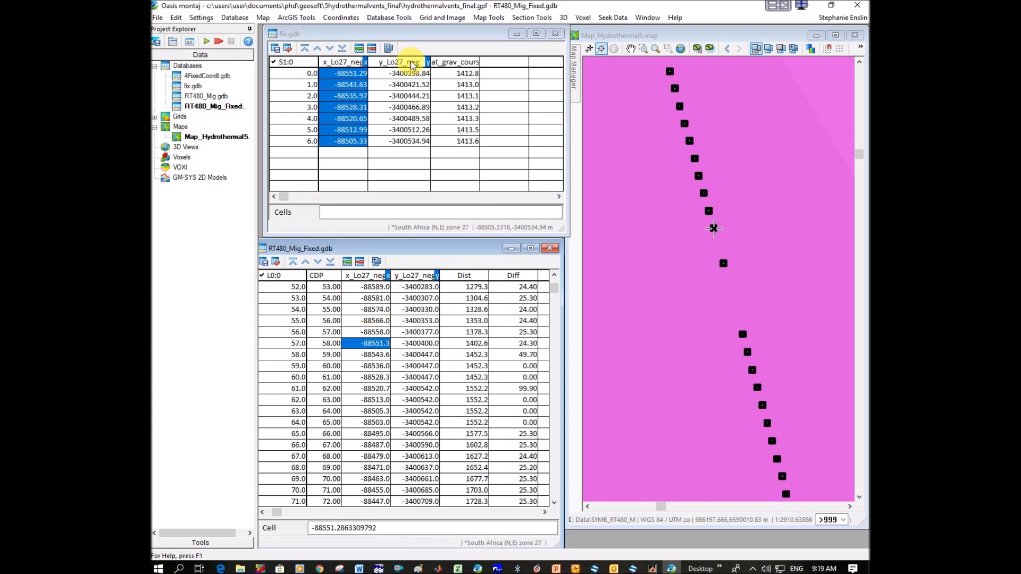
- Copy the y_Lo27_neg values of fiducials 0 to 6 from fix.gdb into RT480_Mig_Fixed.gdb, starting at fiducial 57
left_click(405, 74)
left_click(416, 141, "shift")
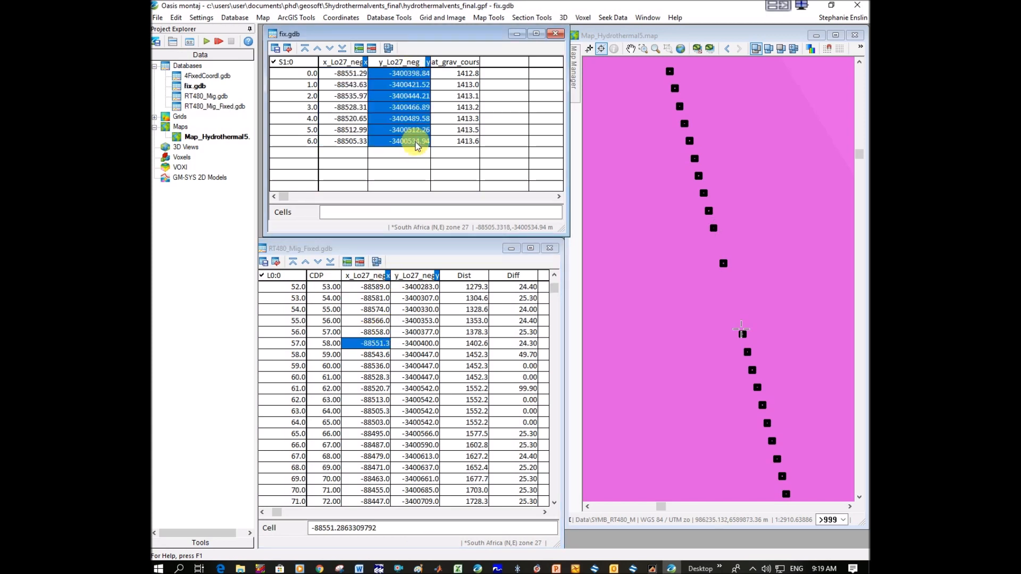
left_click(419, 343)
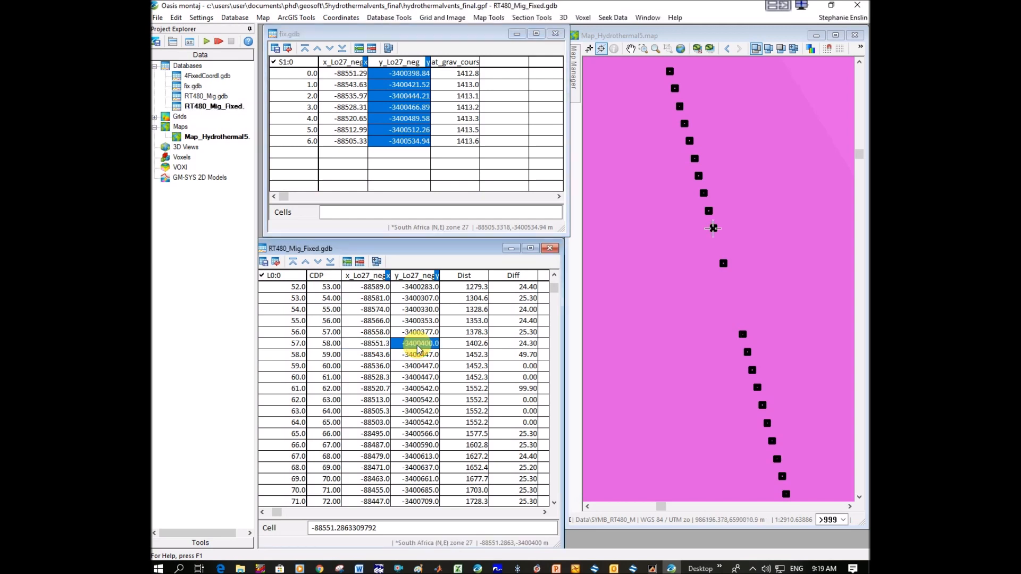
type("-3400398.84 -3400421.52 -3400444.21 -3400466.89 -3400489.58 -3400512.26 -3400534.94")
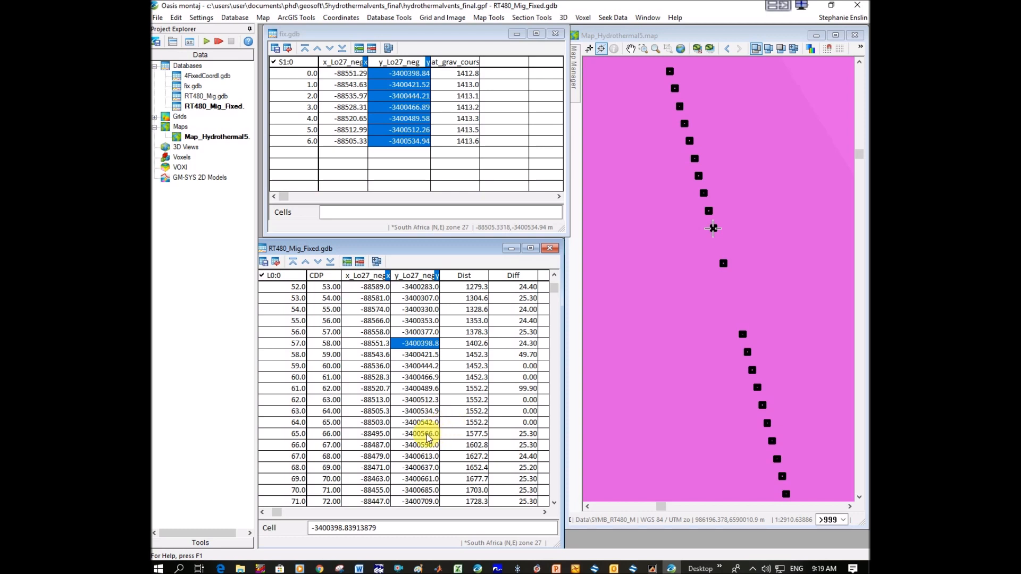
- Check the map positions of the replaced coordinates from fiducial 57 to 63 in RT480_Mig_Fixed.gdb one by one
left_click(397, 352)
left_click(367, 344)
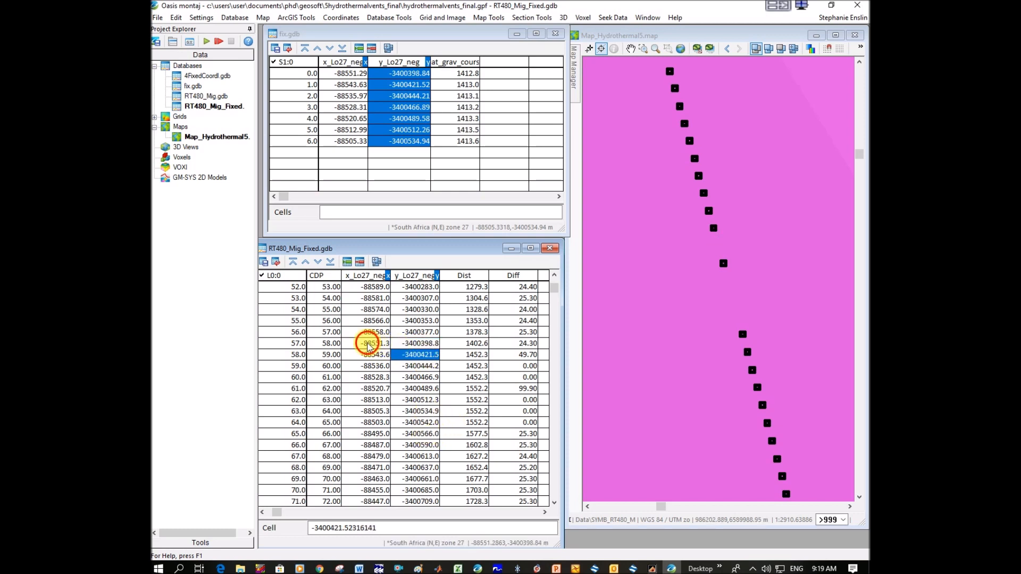
left_click(421, 346)
key("Down")
key("Down")
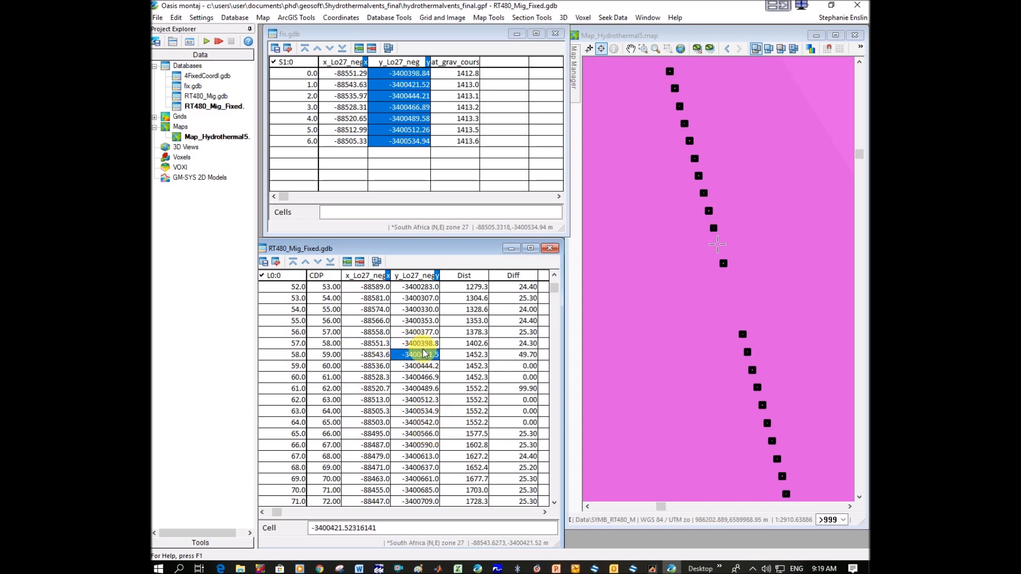
key("Down")
key("Down")
key("Down")
key("Down")
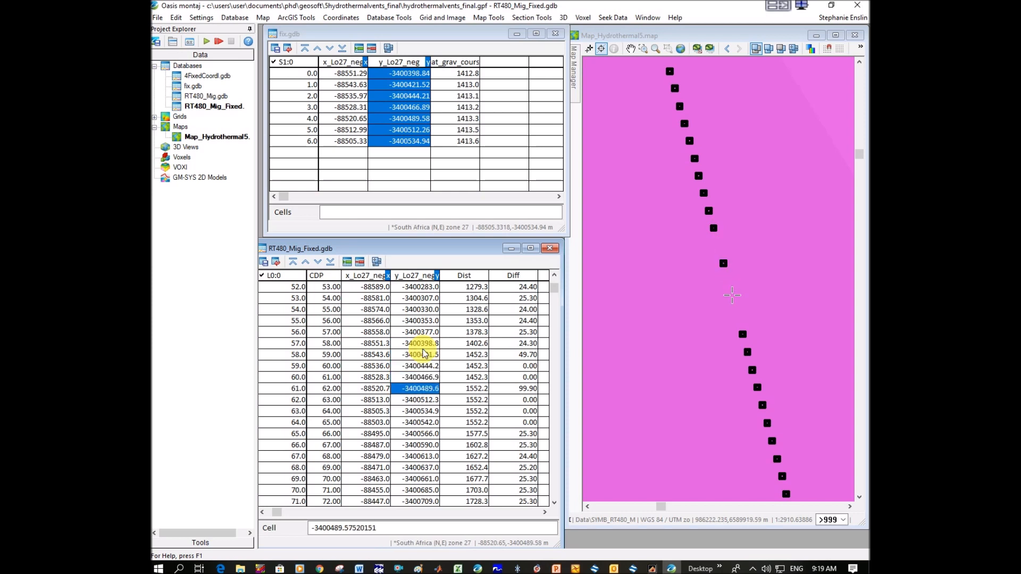
key("Down")
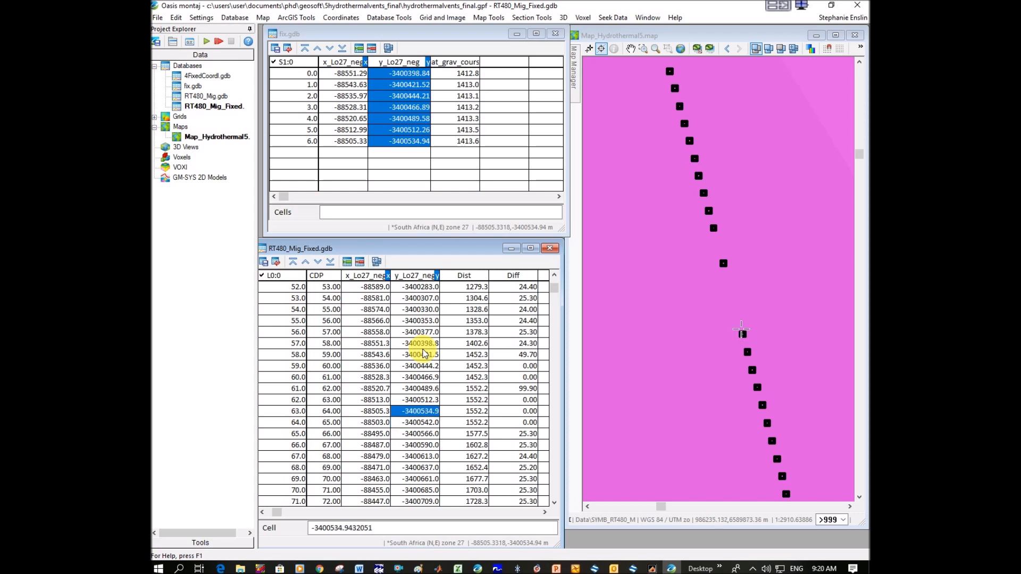
key("Up")
key("Down")
key("Up")
key("Down")
key("Up")
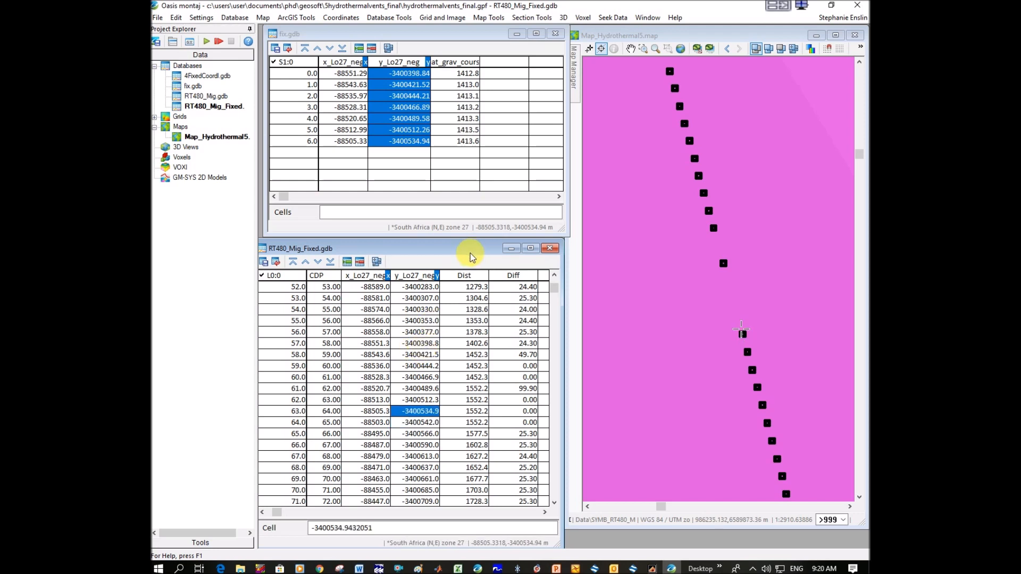
- Plot the RT480_Mig_Fixed locations on the map as 0.2 mm dot symbols with a red line colour
left_click(488, 18)
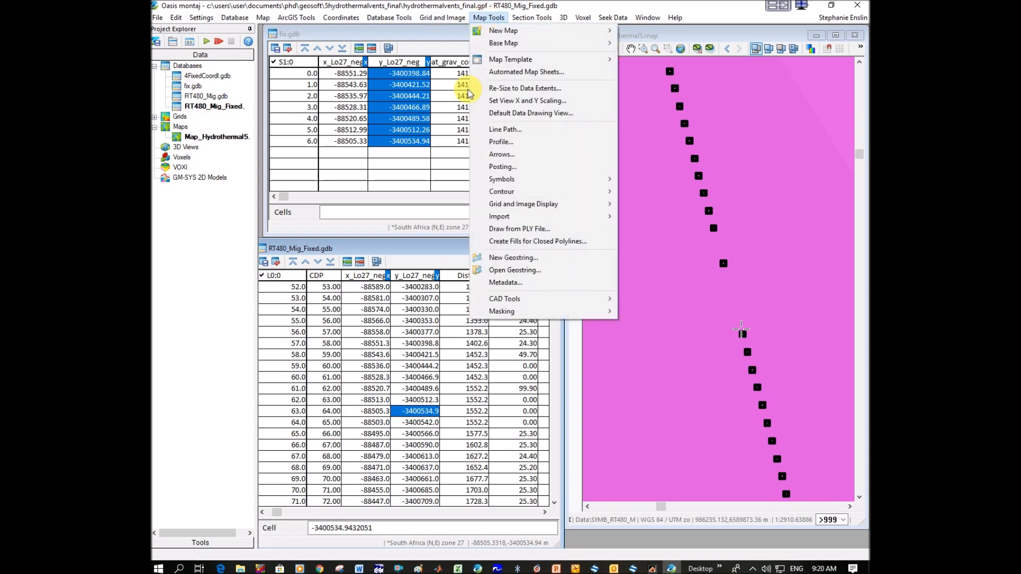
left_click(637, 177)
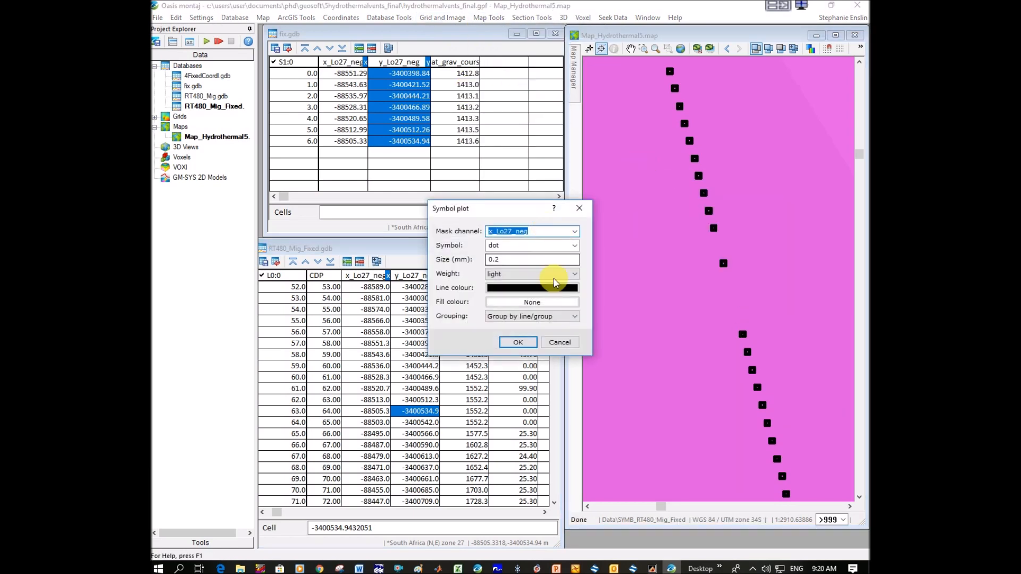
left_click(546, 287)
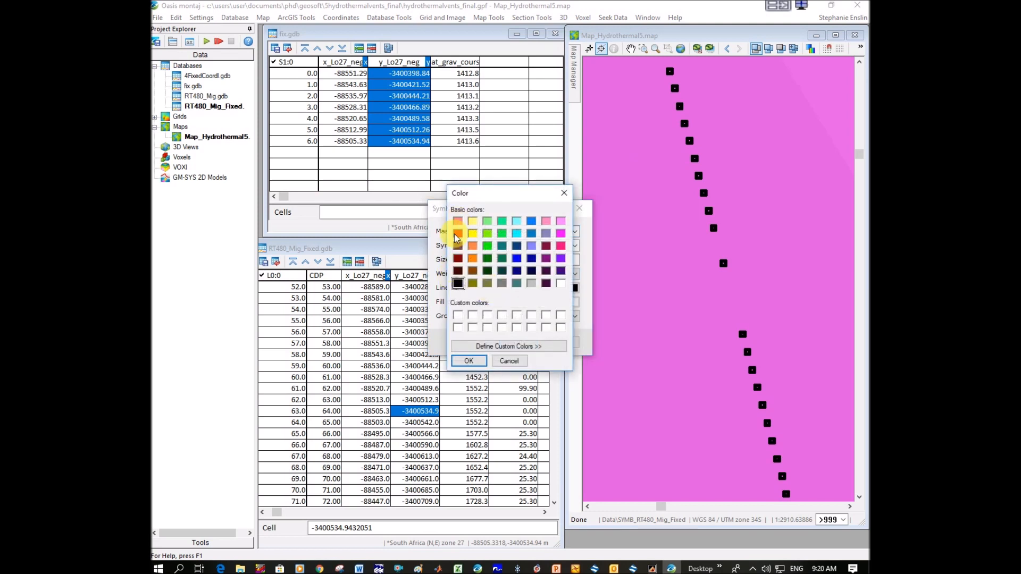
left_click(468, 360)
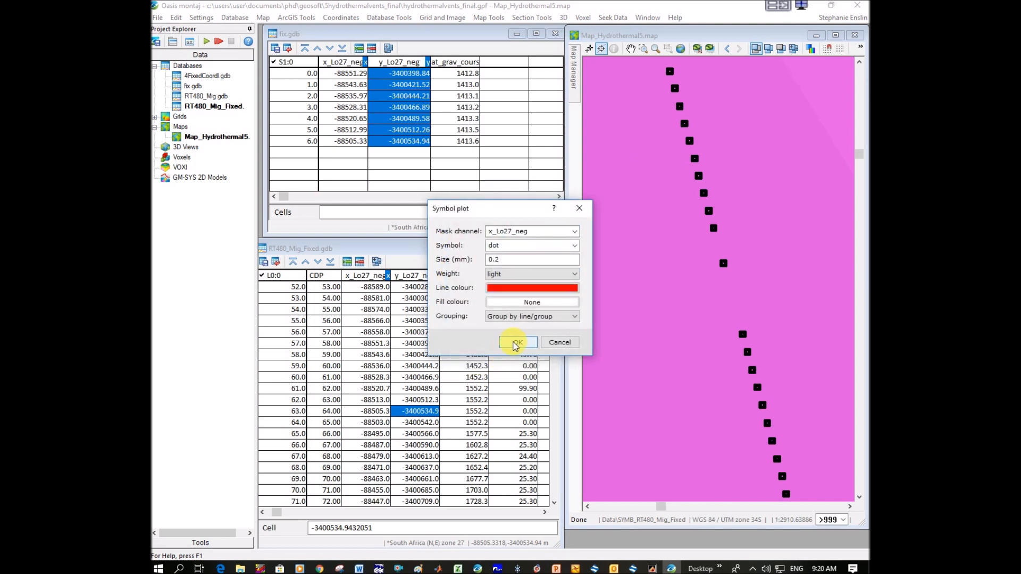
left_click(520, 344)
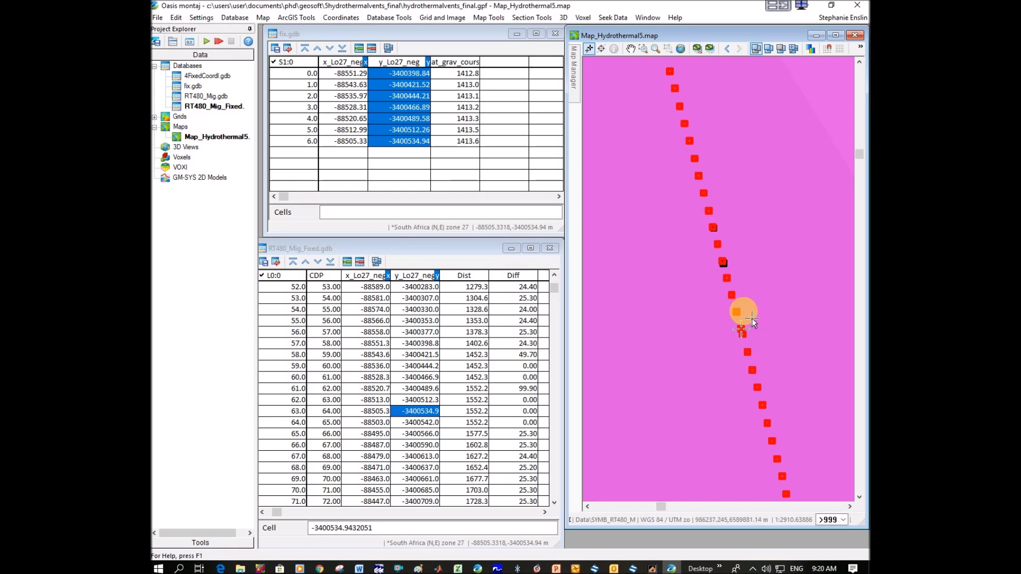
- Replot the RT480_Mig_Fixed locations on the map with the + symbol
left_click(488, 18)
mouse_move(594, 184)
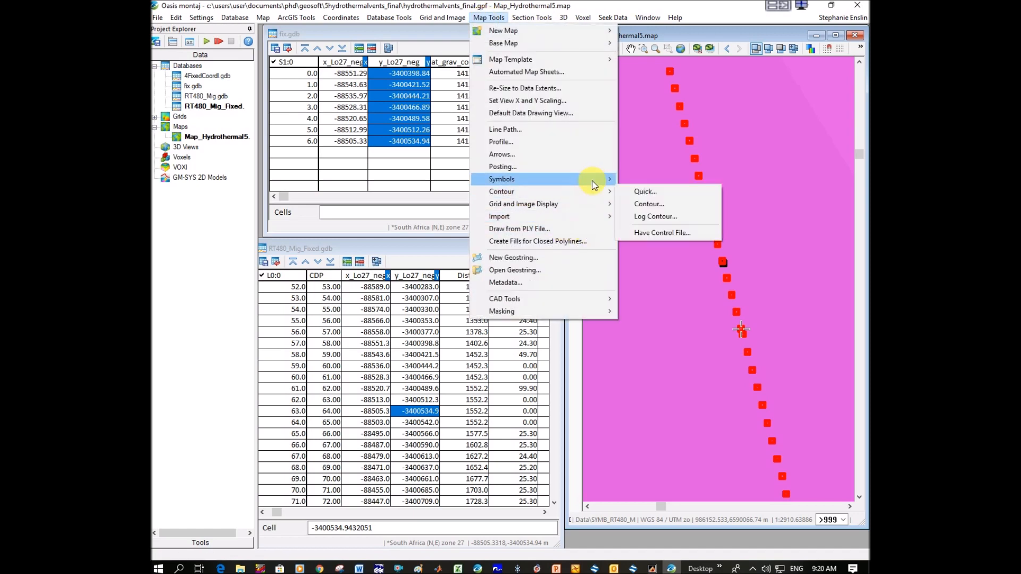
left_click(646, 176)
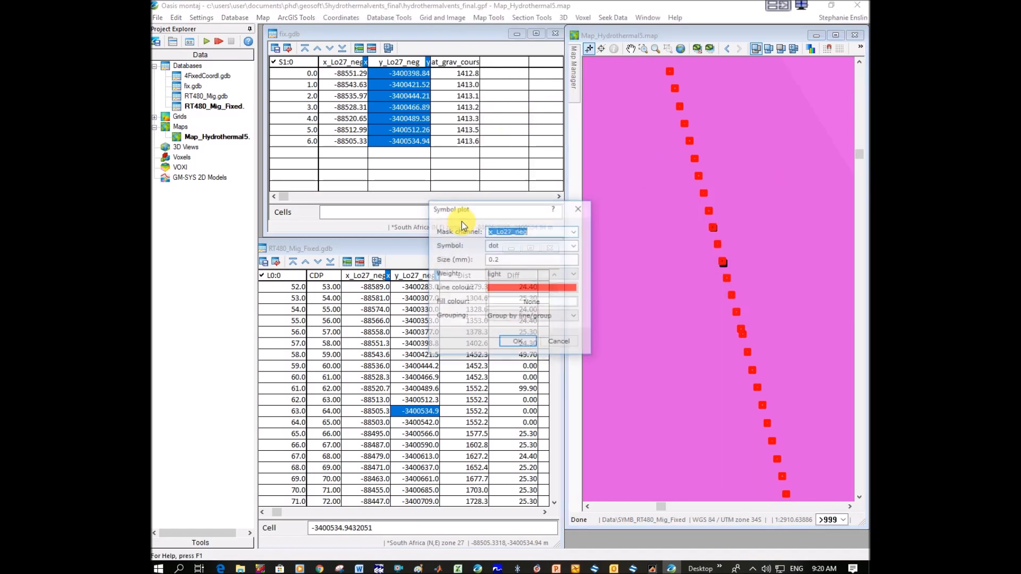
left_click(579, 247)
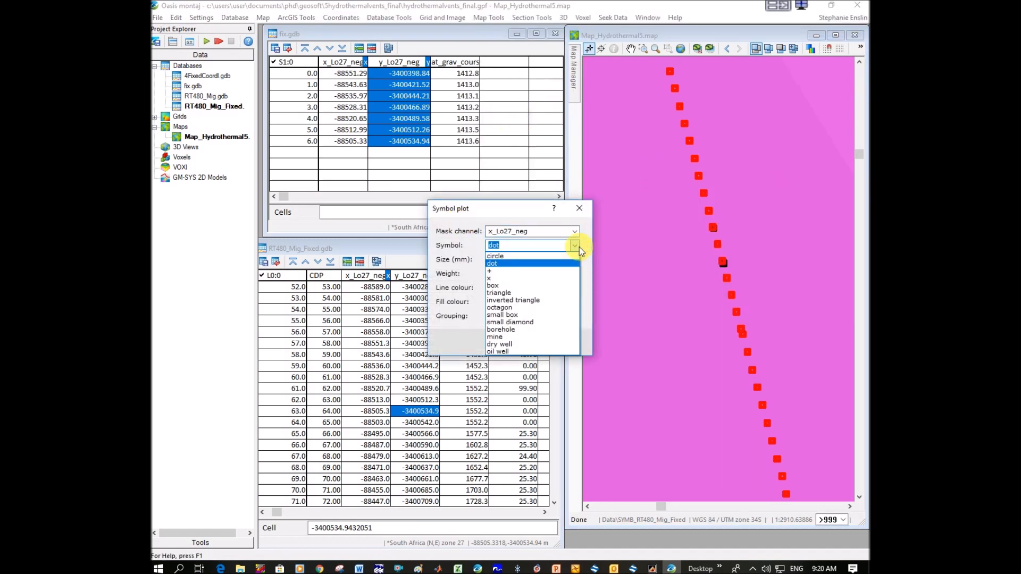
left_click(524, 271)
left_click(519, 340)
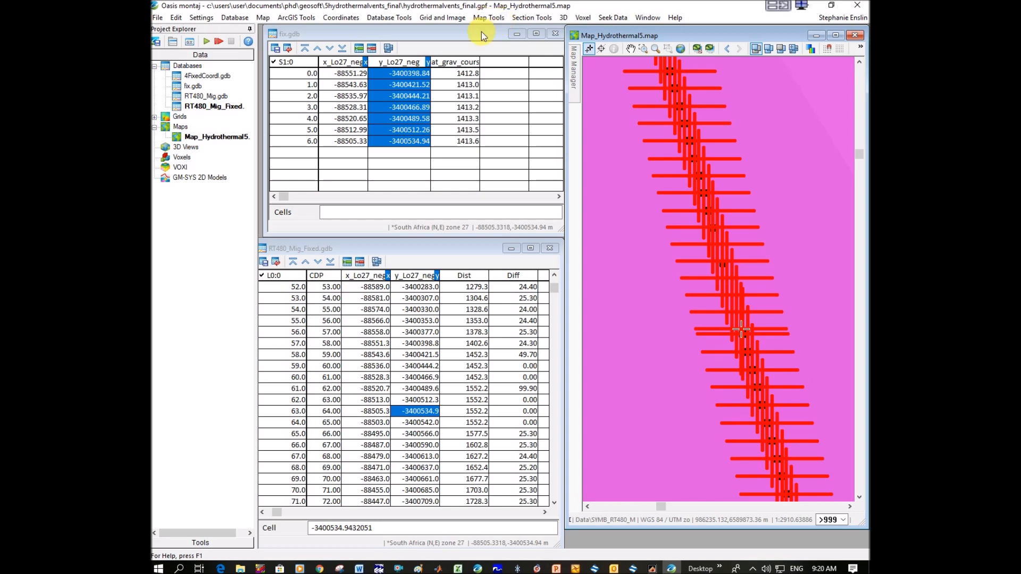
- Replot the RT480_Mig_Fixed locations as red dot symbols with a size of 0.05 mm
left_click(494, 20)
mouse_move(587, 184)
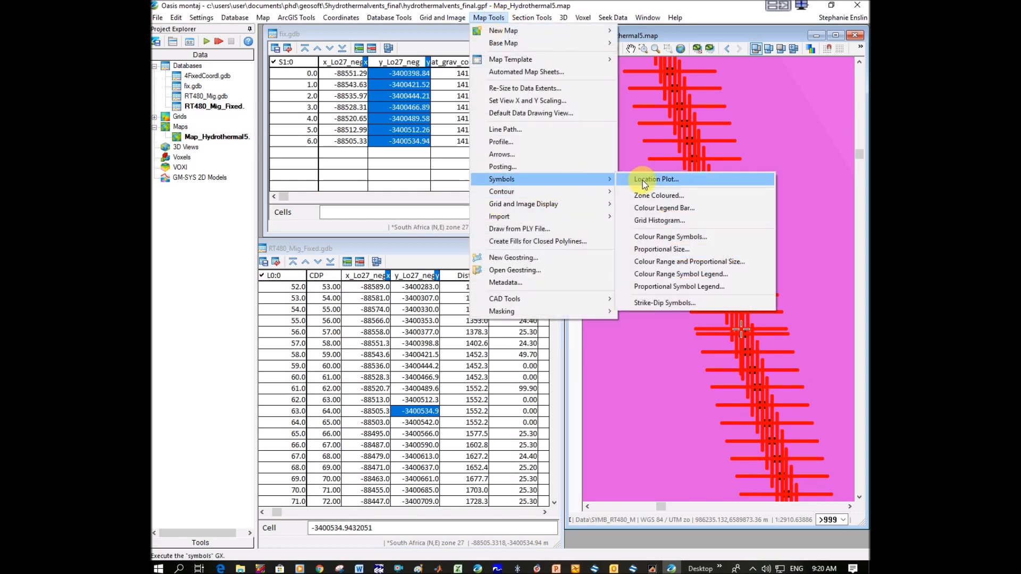
left_click(643, 180)
left_click(575, 245)
left_click(518, 263)
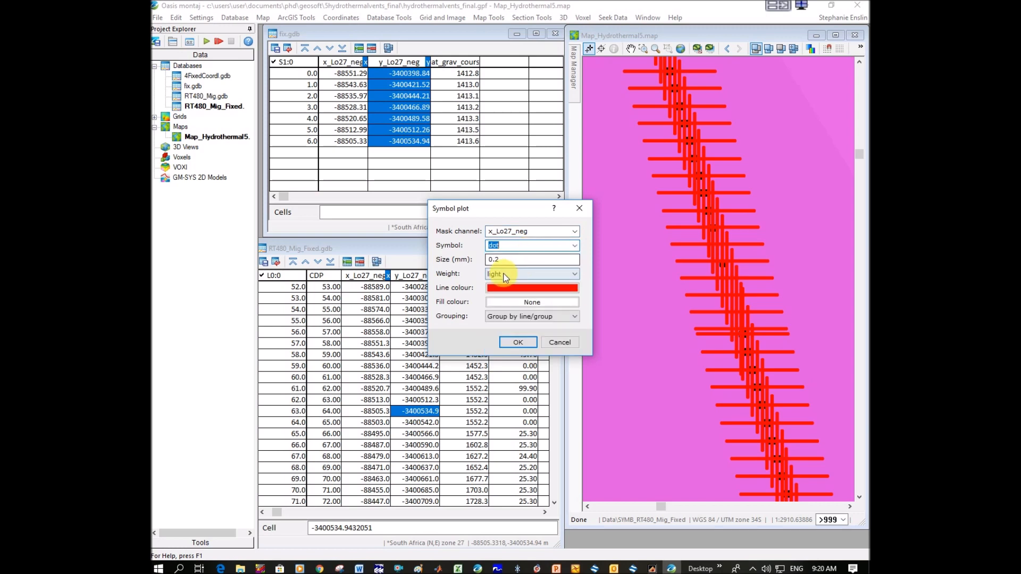
left_click_drag(494, 259, 511, 260)
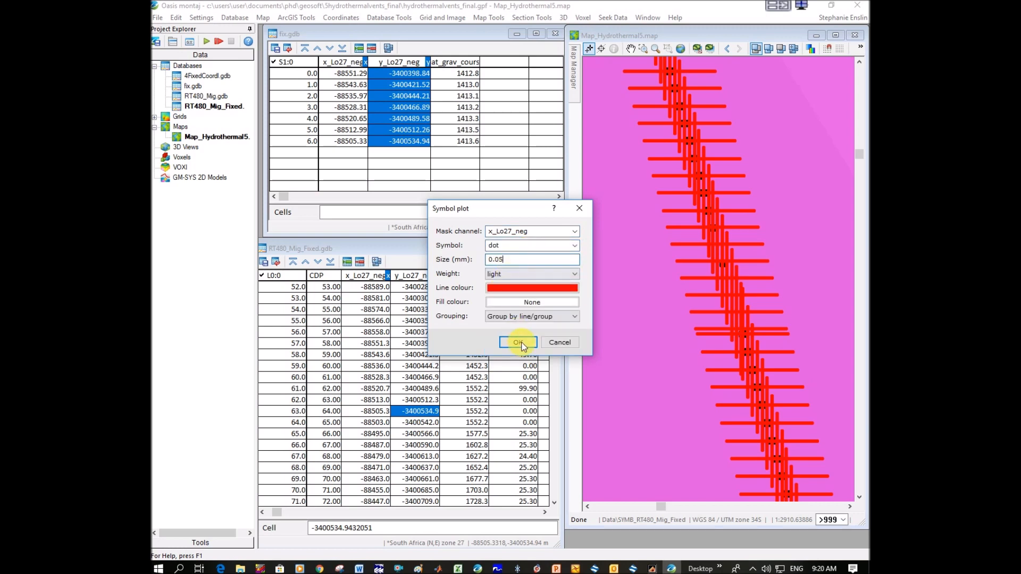
left_click(520, 342)
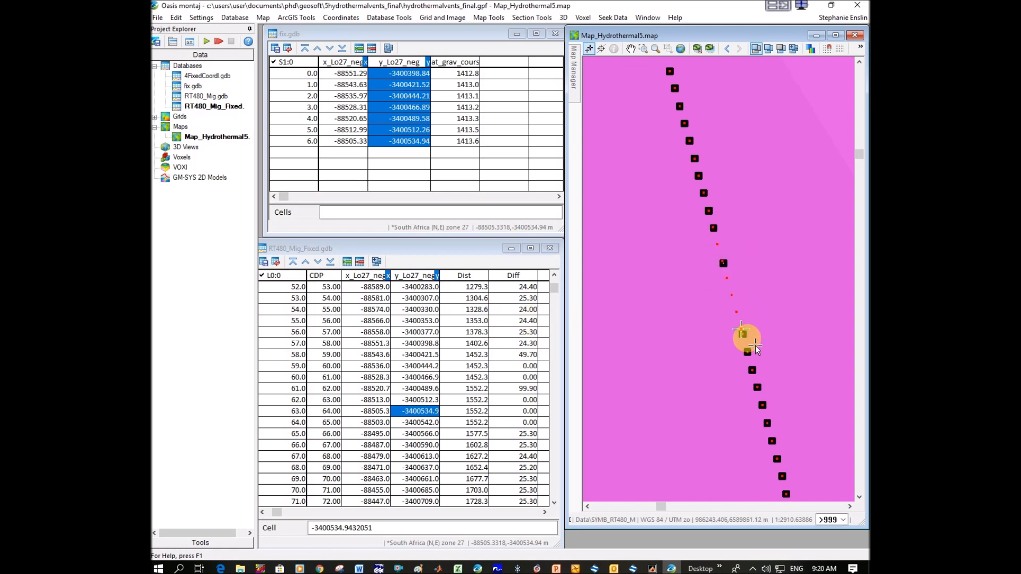
- Find the next gaps farther down the survey line and locate the last point before them through the linked SYMB_RT480_Mig_Fixed group
left_click_drag(785, 427, 687, 190)
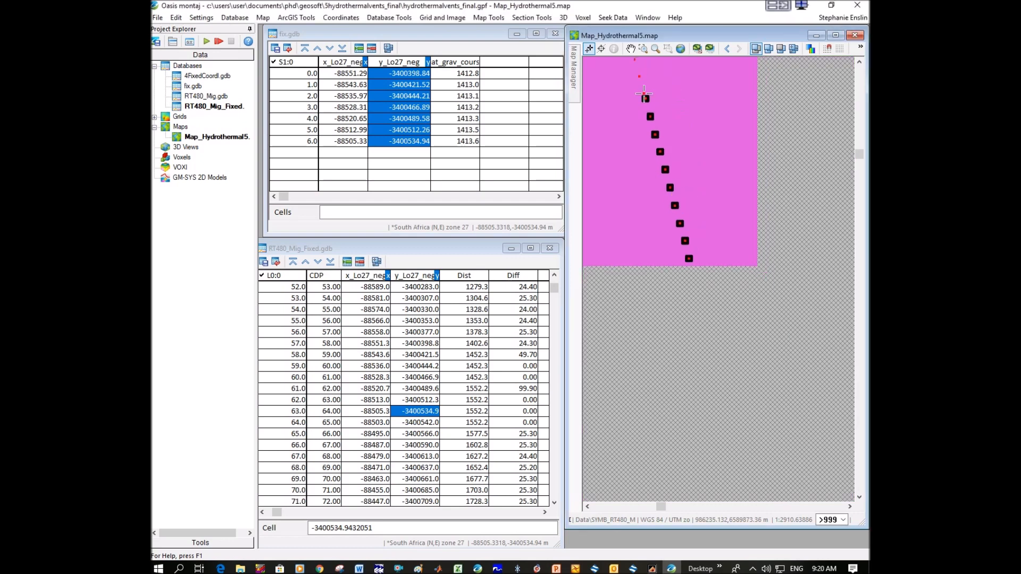
left_click_drag(783, 452, 749, 297)
left_click_drag(751, 359, 739, 272)
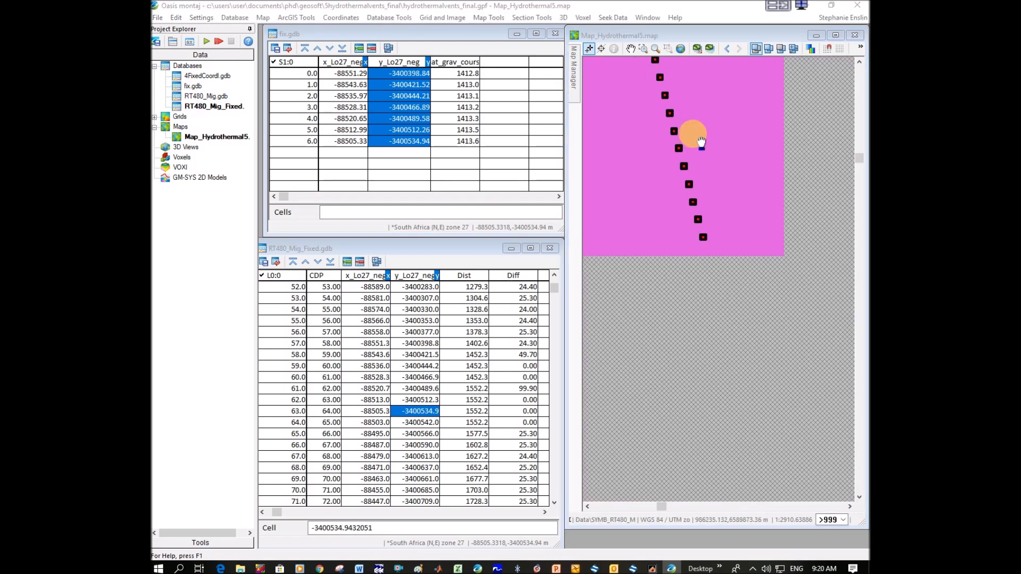
left_click_drag(745, 340, 724, 296)
left_click_drag(764, 383, 725, 165)
left_click_drag(804, 442, 704, 119)
left_click(789, 419)
left_click_drag(792, 425, 757, 319)
left_click(758, 318)
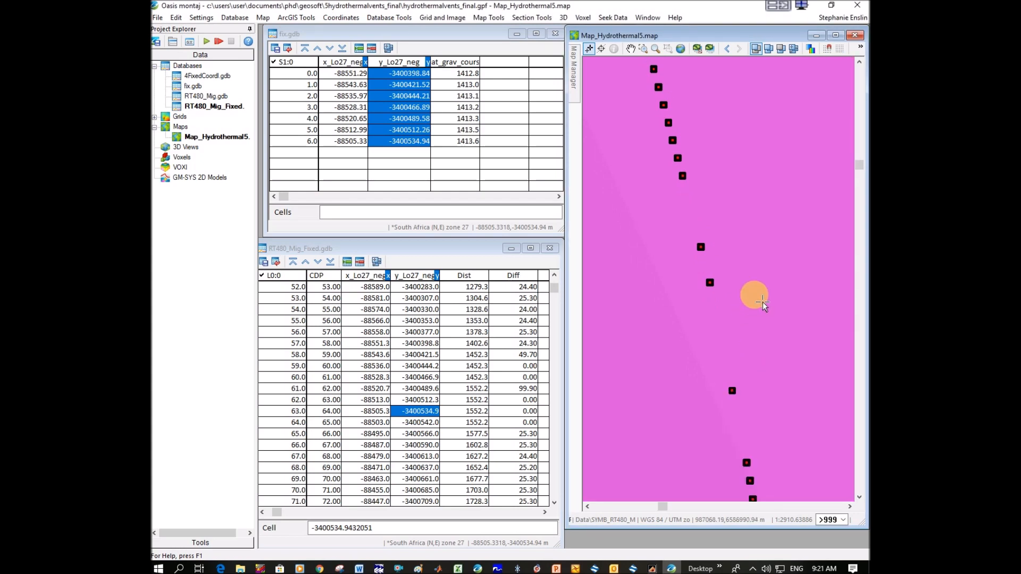
left_click(601, 48)
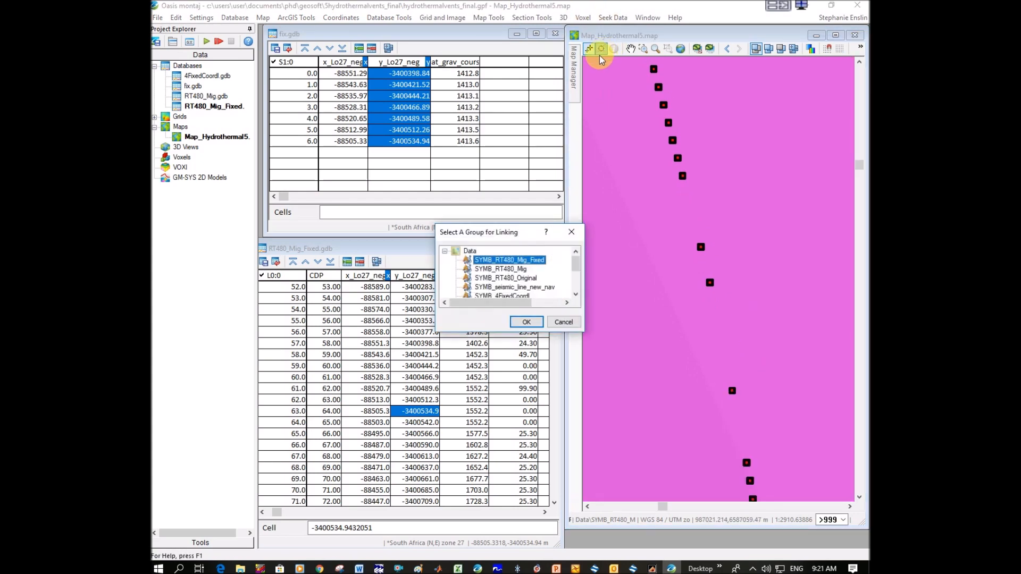
left_click(526, 322)
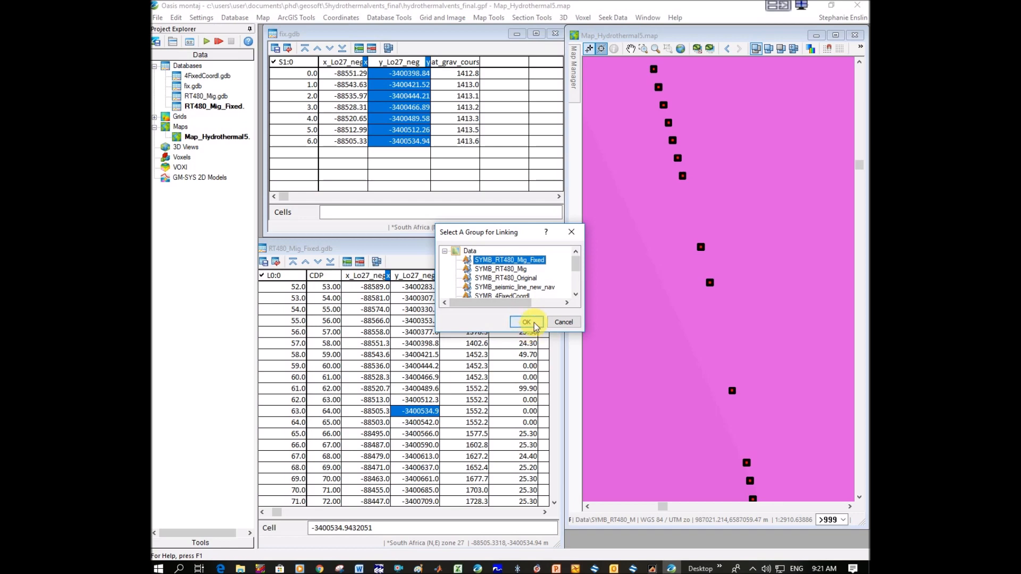
left_click(682, 176)
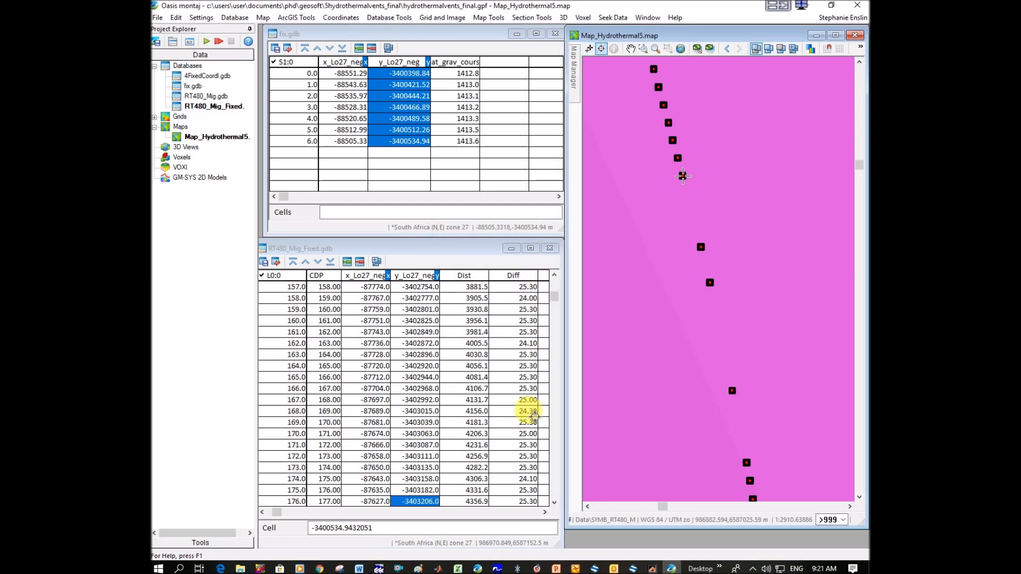
- Examine the coordinates and Diff values in RT480_Mig_Fixed.gdb from fiducial 176 to 196 to find the extent of the faulty navigation
left_click(553, 503)
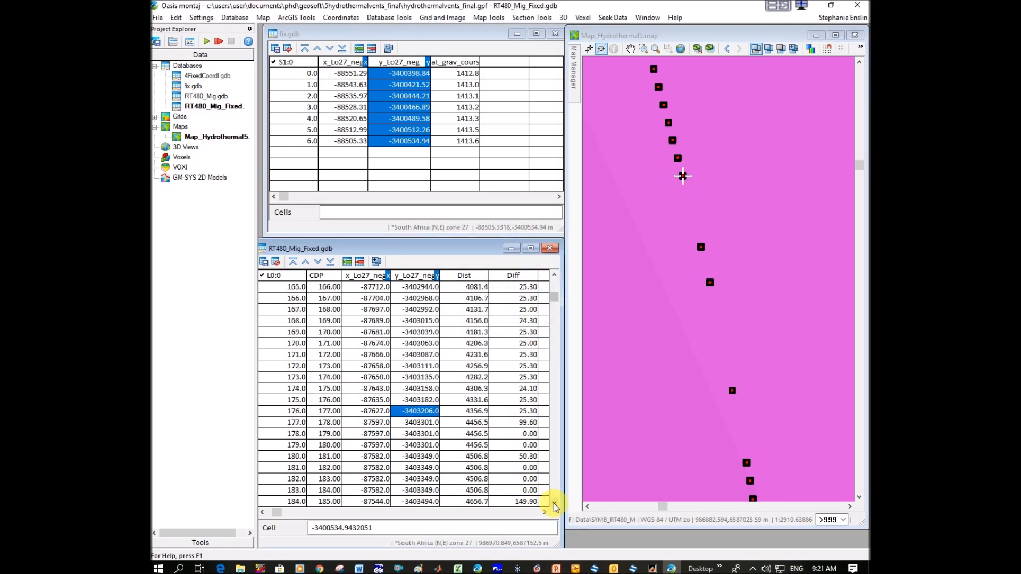
left_click(553, 503)
left_click(554, 503)
left_click(554, 503)
left_click(554, 503)
left_click(554, 503)
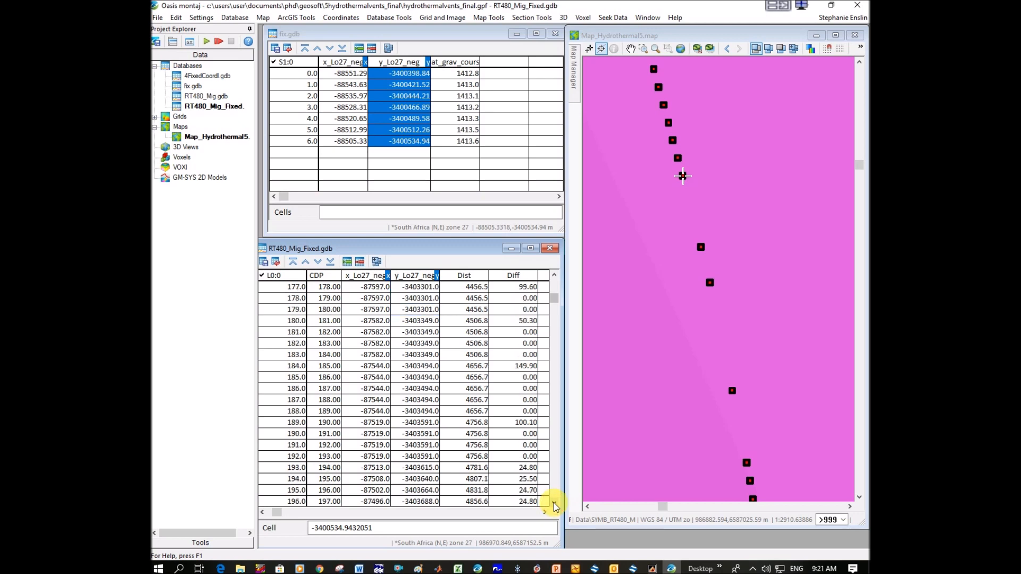
left_click(554, 274)
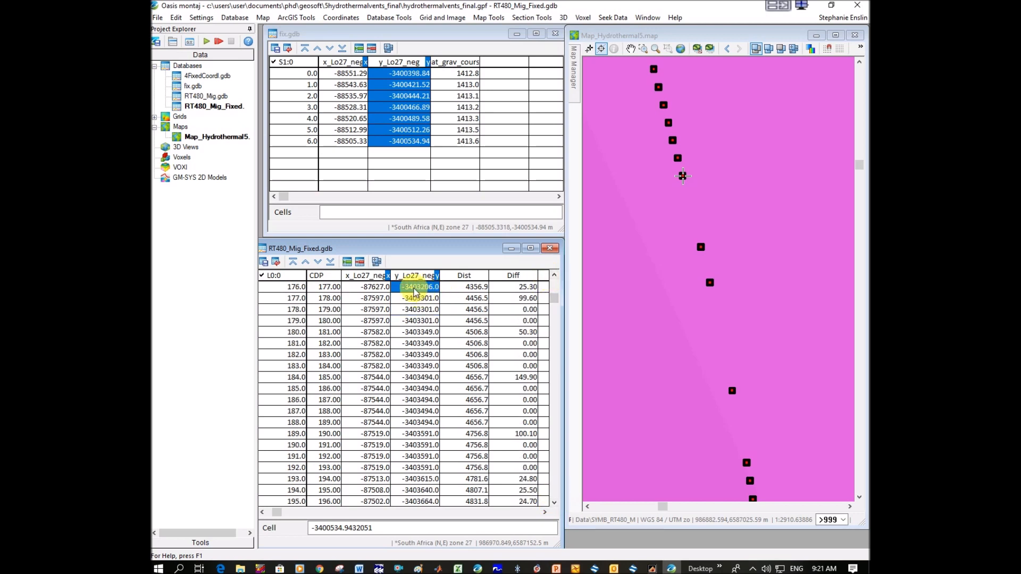
- Step through the coordinates of fiducials 177 to 189 in RT480_Mig_Fixed.gdb and trace the matching points across the gap on the map
left_click(415, 295)
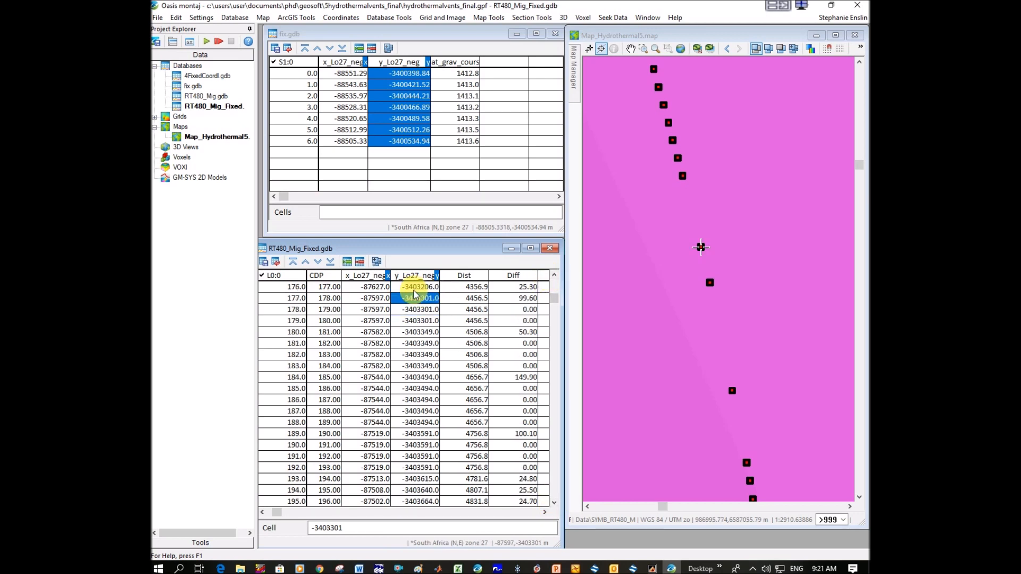
key("Down")
key("Down")
key("Down")
key("Down")
key("Down")
key("Down")
key("Down")
key("Down")
key("Down")
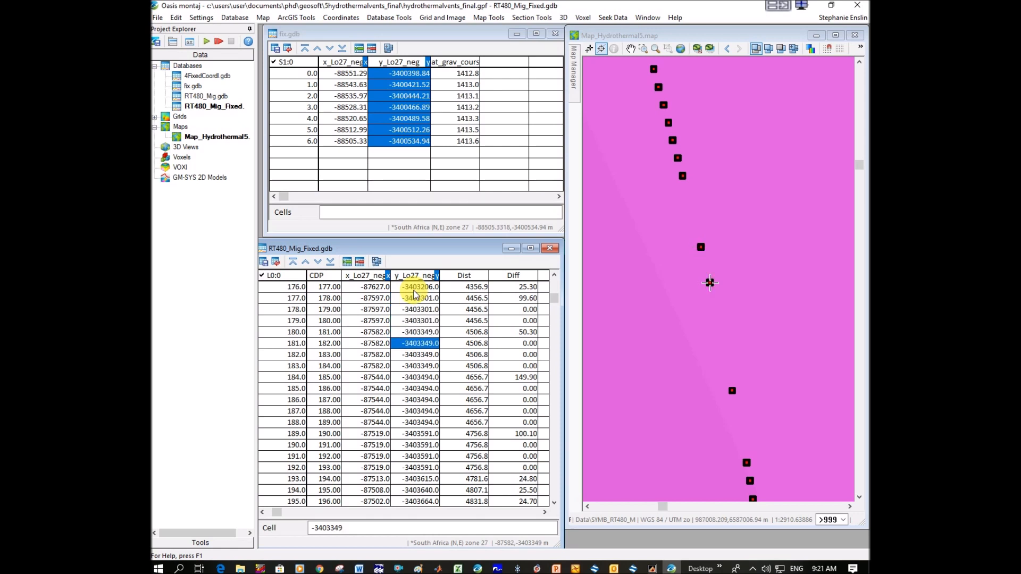
key("Down")
key("Down")
key("Down")
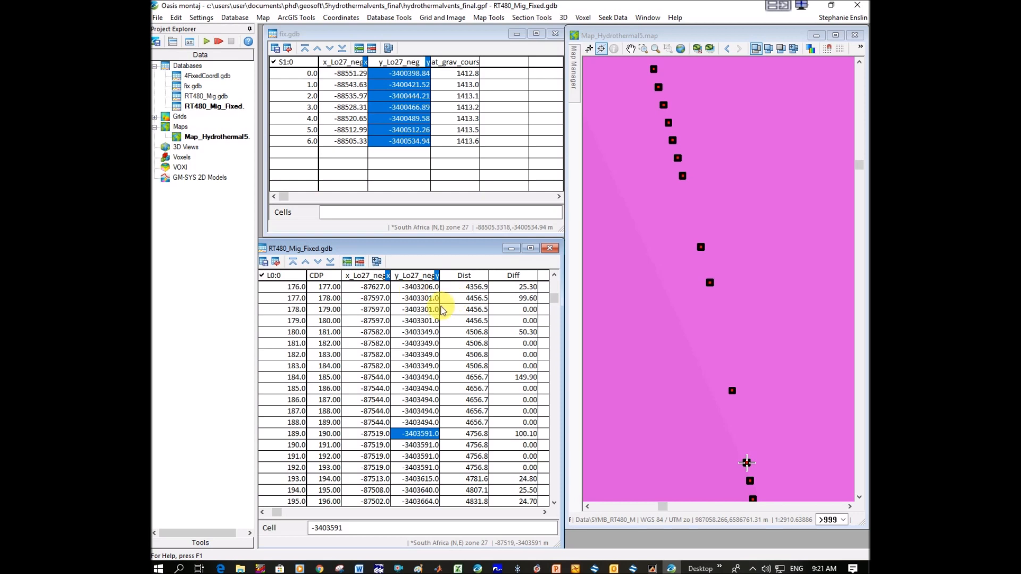
left_click(416, 298)
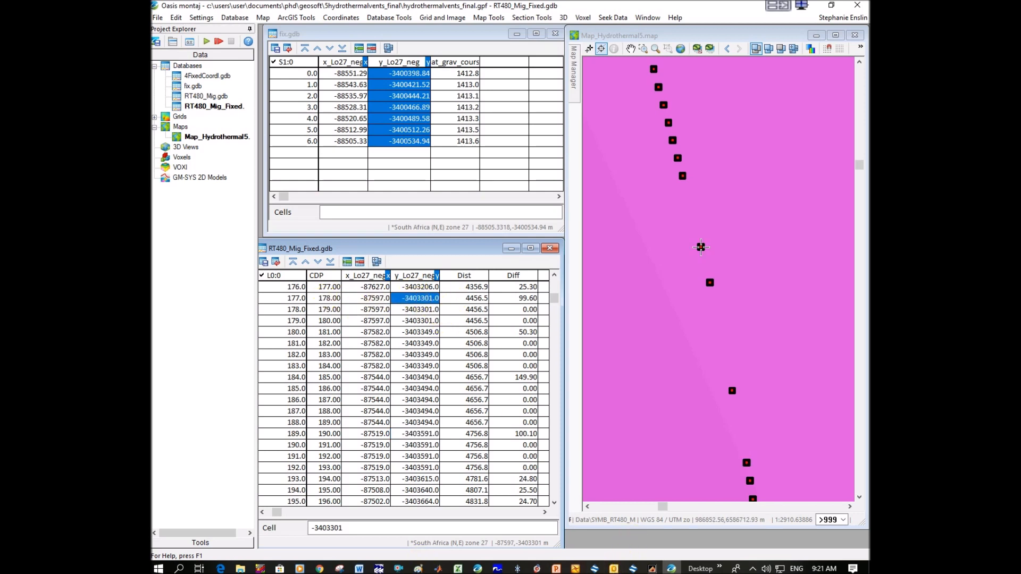
- View seismic line RT_480_MIGBLIP_16SEC_AMPLITUDES in IHS Kingdom, return to Oasis montaj and select the last map point before the gap
left_click(633, 569)
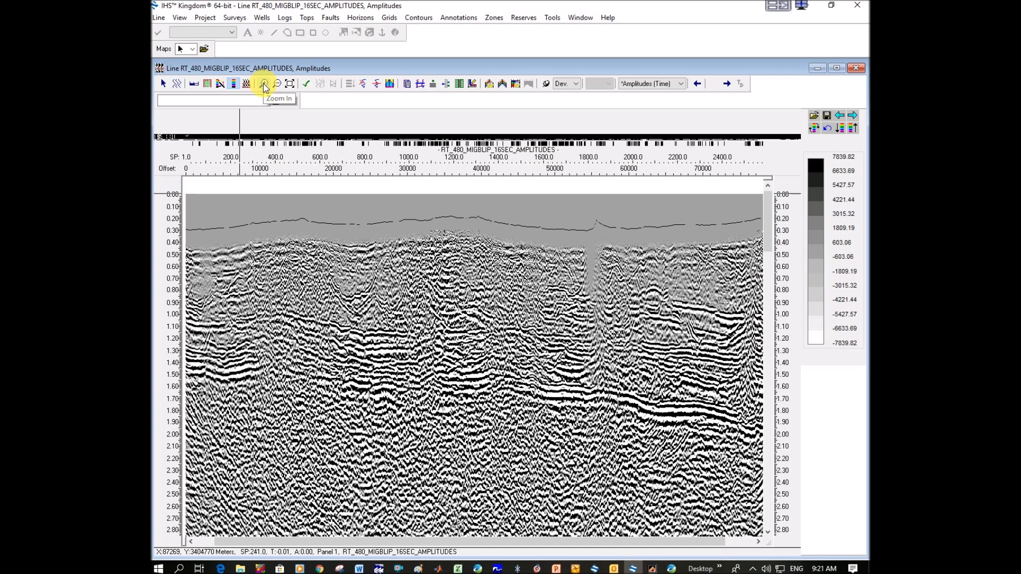
left_click(671, 568)
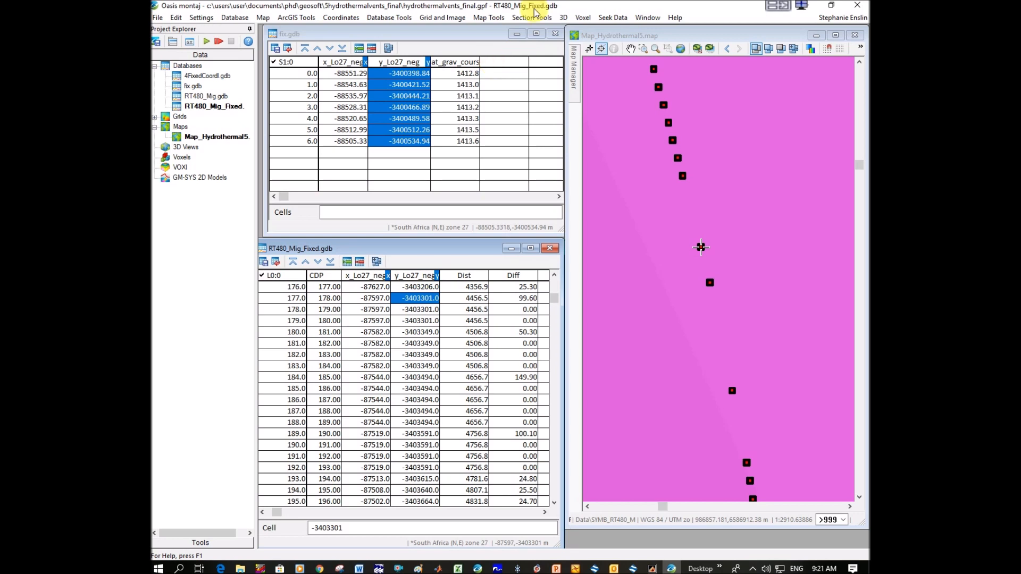
left_click(688, 183)
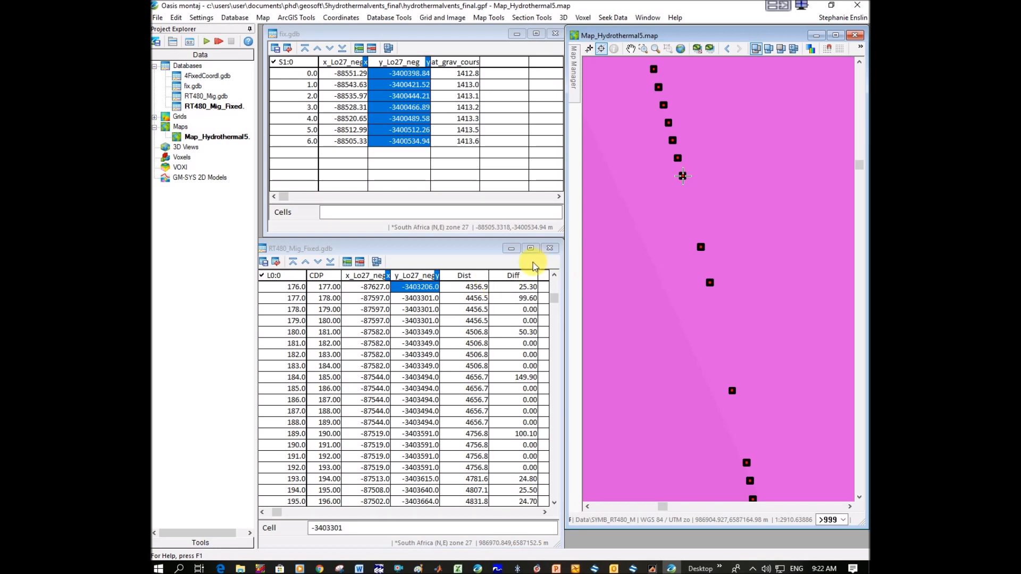
- Walk through the y_Lo27_neg rows from fiducial 176 to the end of the repeated coordinates, then reselect fiducial 176 as the gap start
left_click(424, 289)
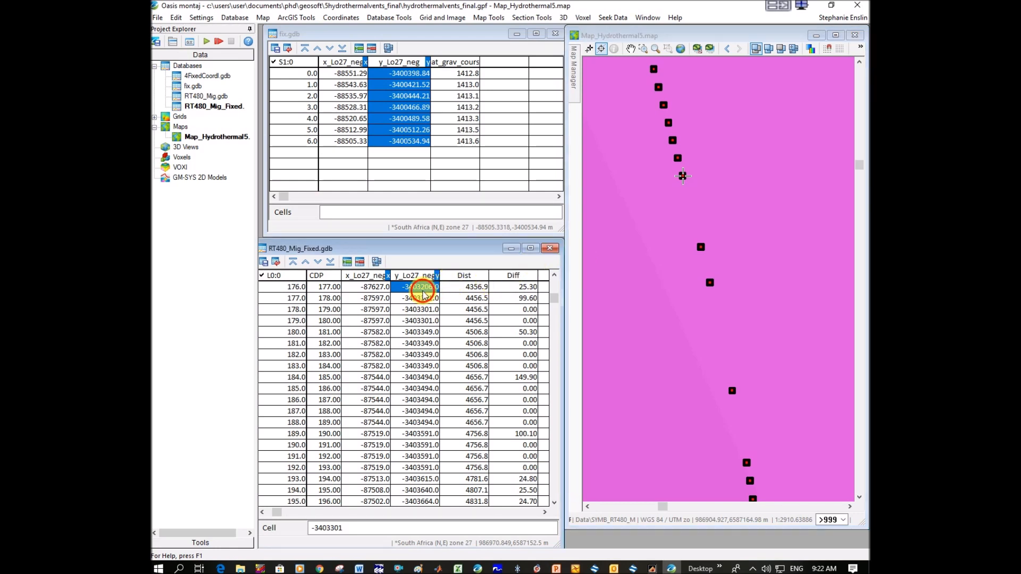
key("Down")
key("Down")
key("Down")
key("Down")
key("Down")
key("Down")
key("Down")
key("Down")
key("Down")
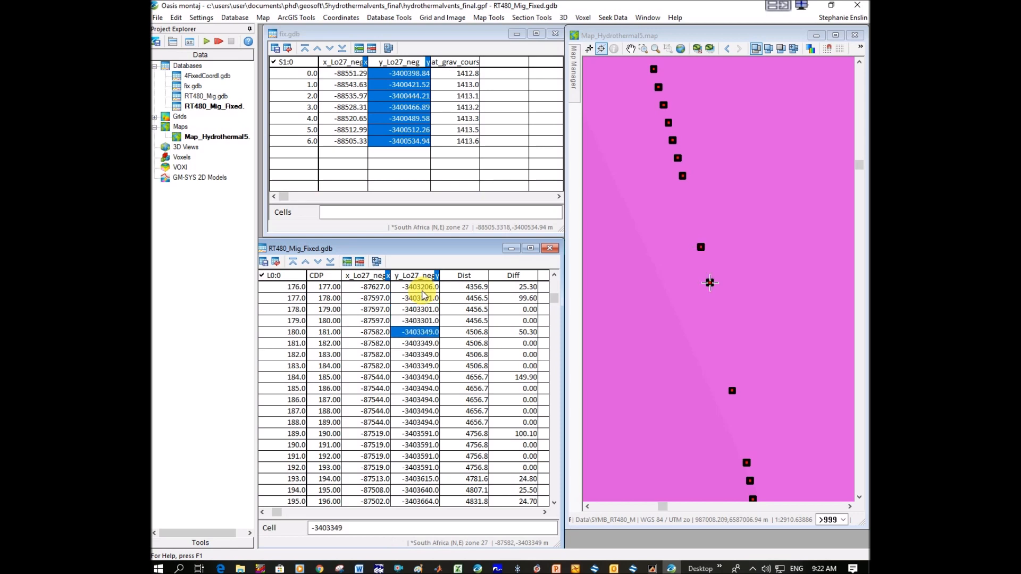
key("Down")
key("Down")
key("Down")
key("Down")
key("Down")
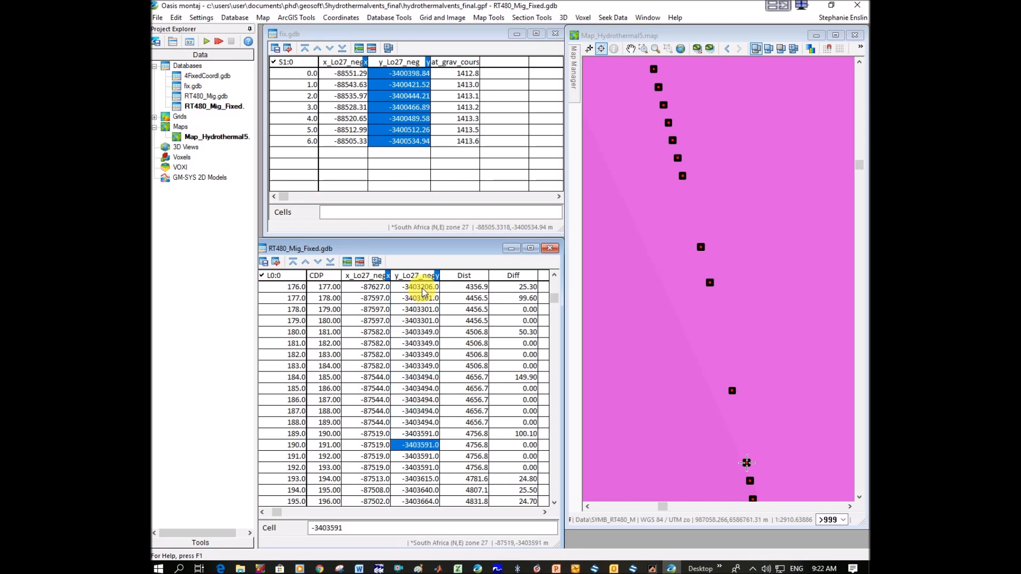
key("Down")
key("Down")
key("Down")
key("Up")
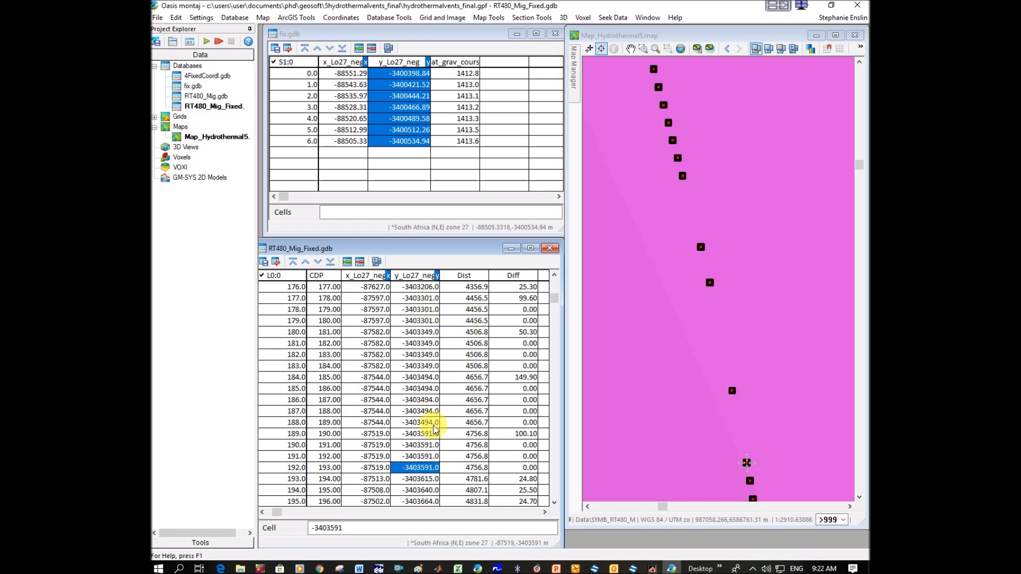
left_click(429, 287)
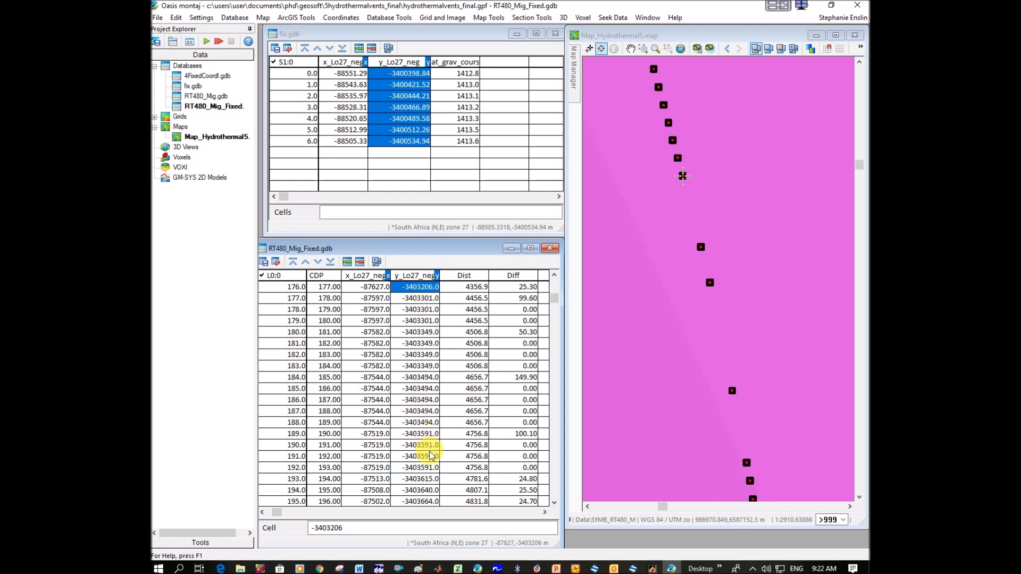
- Set up a grid profile named 1 from the Topo_sat_grav_course_UTM34 grid, digitized from the map with a sample interval of 25
left_click(443, 18)
mouse_move(473, 101)
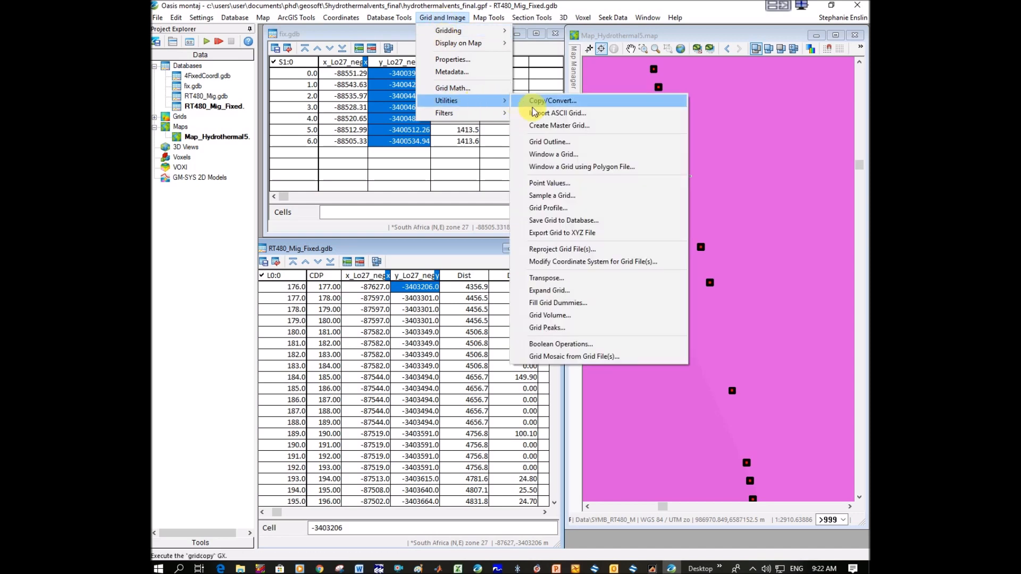
left_click(540, 202)
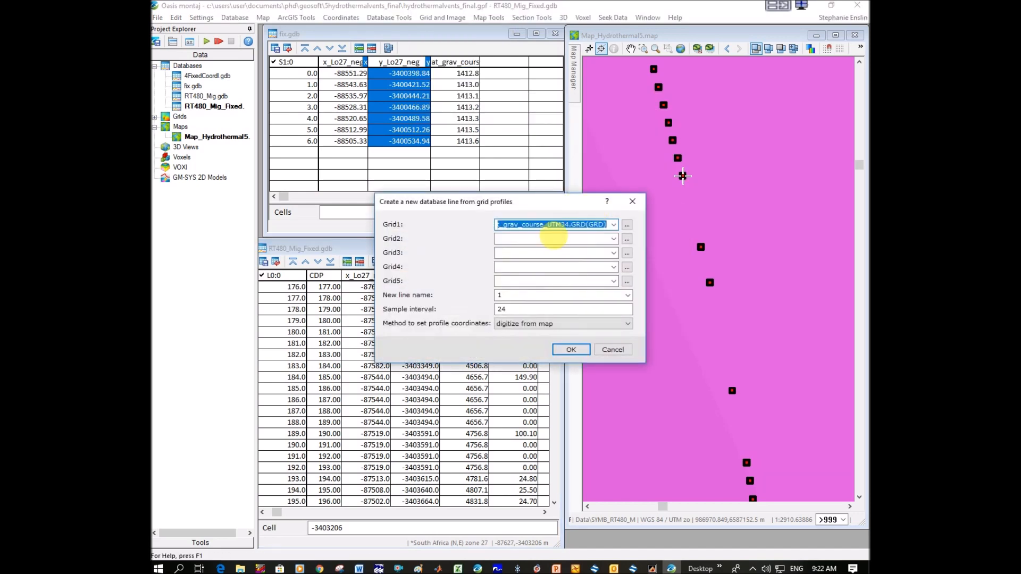
left_click(524, 296)
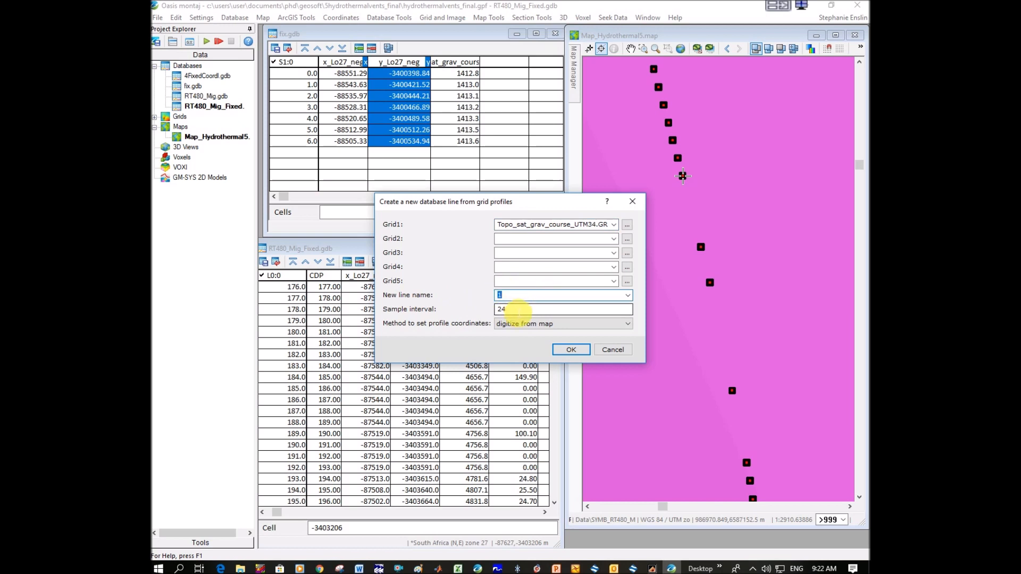
double_click(513, 310)
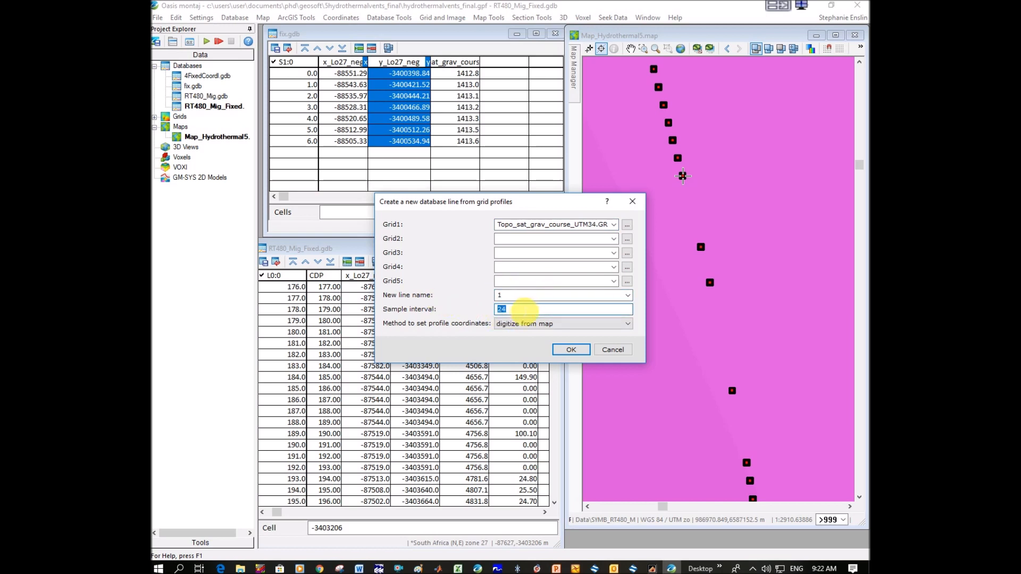
left_click(574, 350)
- Try to digitize the profile through the five points spanning the gap, with RT480_Mig_Fixed.gdb as the receiving database
left_click(682, 178)
left_click(595, 305)
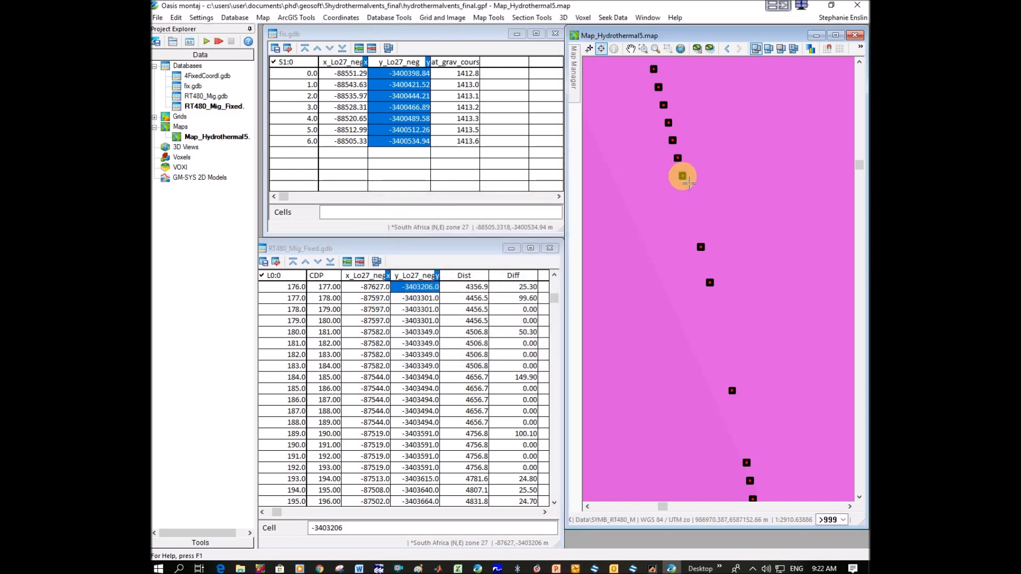
left_click(701, 247)
left_click(709, 282)
left_click(732, 390)
left_click(747, 462)
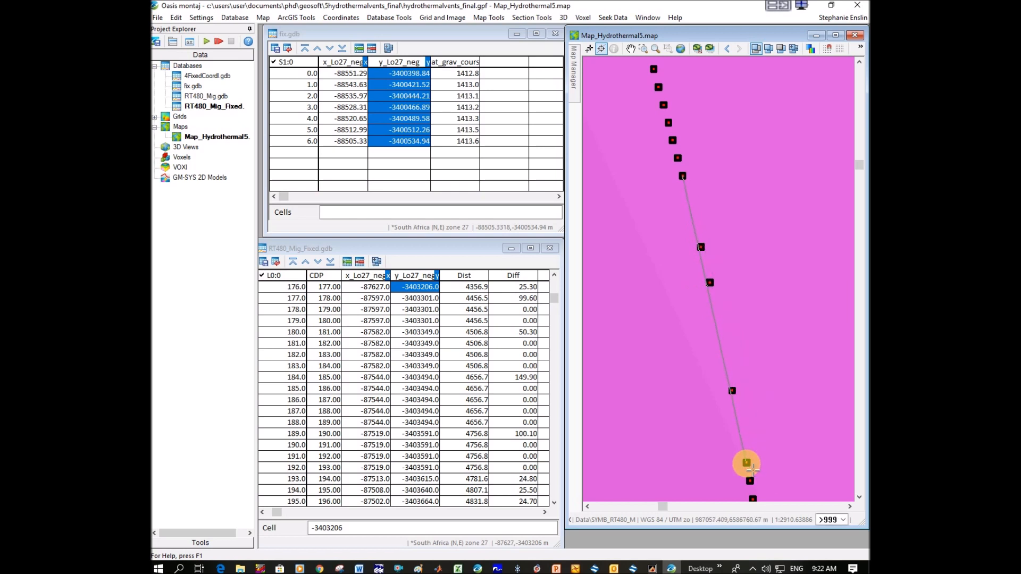
key("BackSpace")
key("BackSpace")
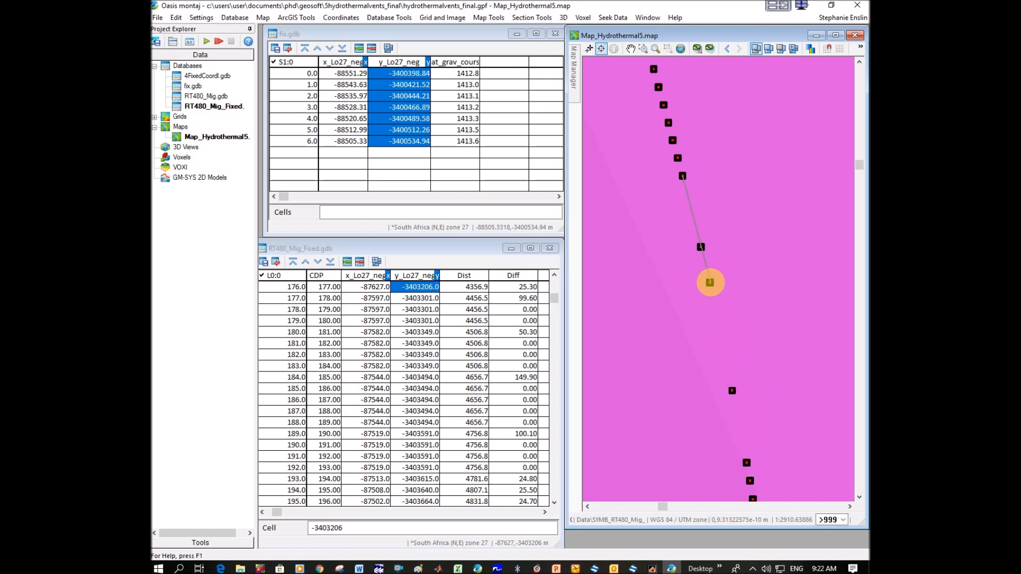
left_click(732, 390)
left_click(747, 463)
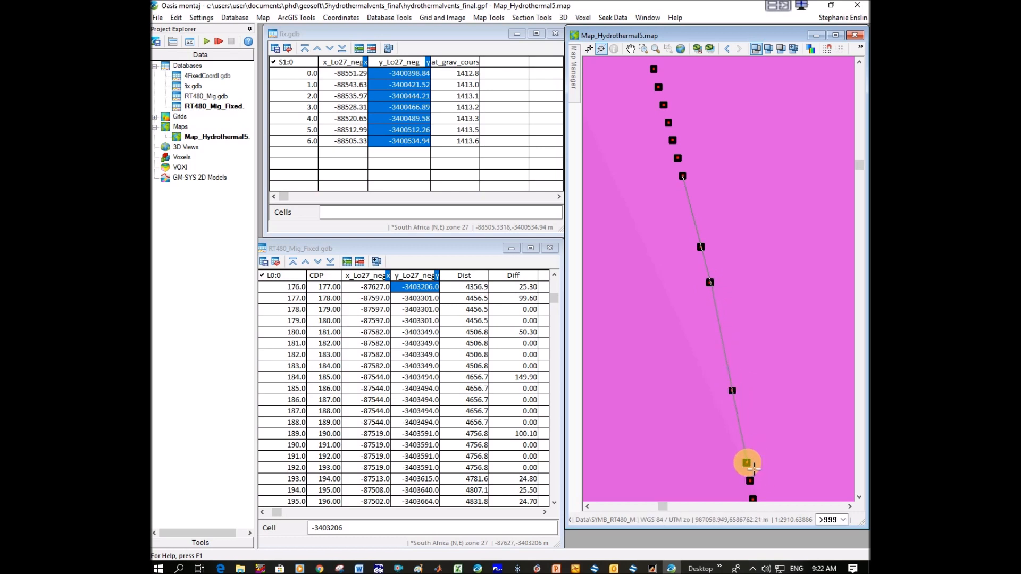
right_click(754, 468)
left_click(796, 375)
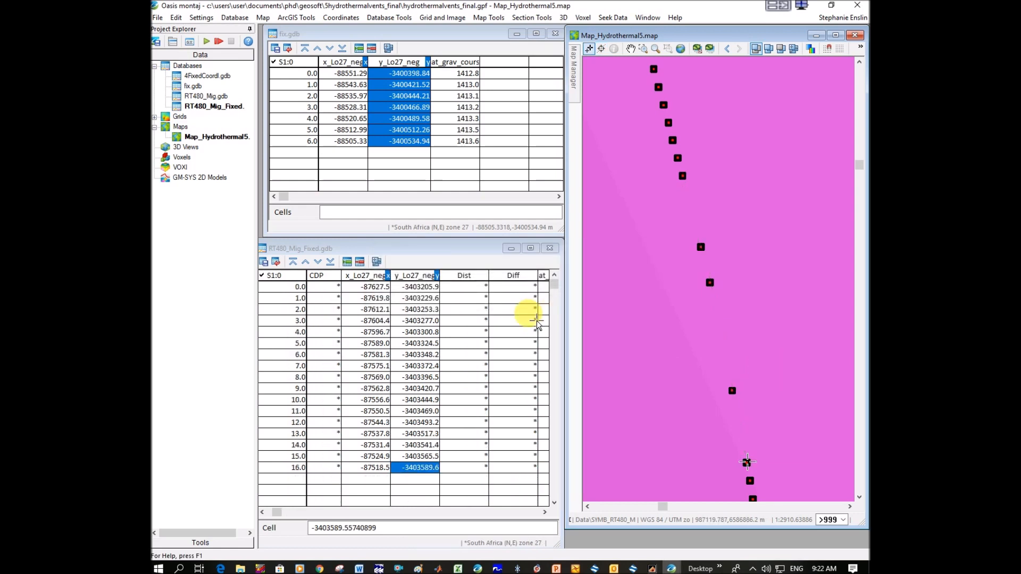
- List the lines in RT480_Mig_Fixed.gdb and compare the contents of L0 and S1
right_click(287, 276)
left_click(317, 283)
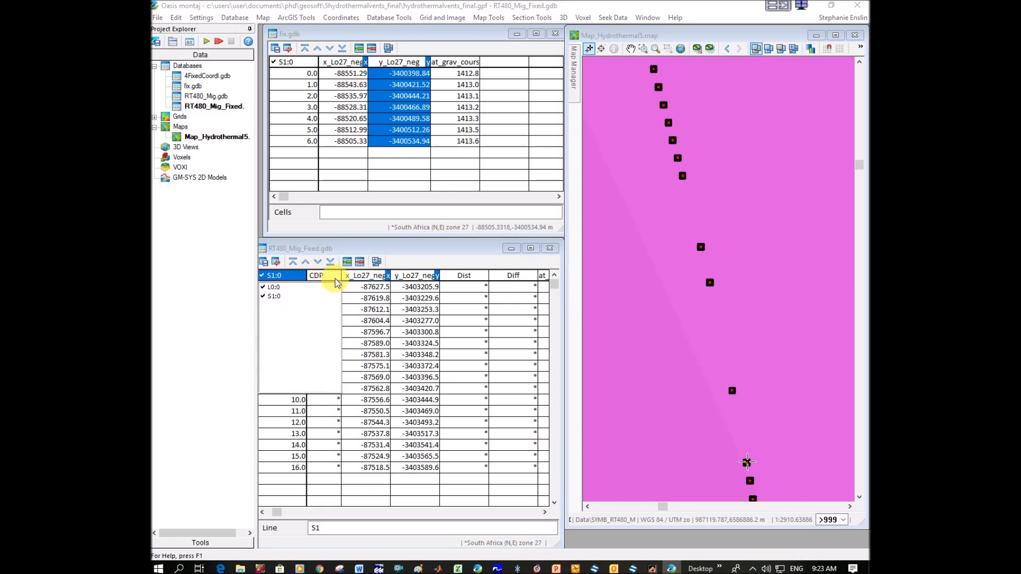
left_click(364, 246)
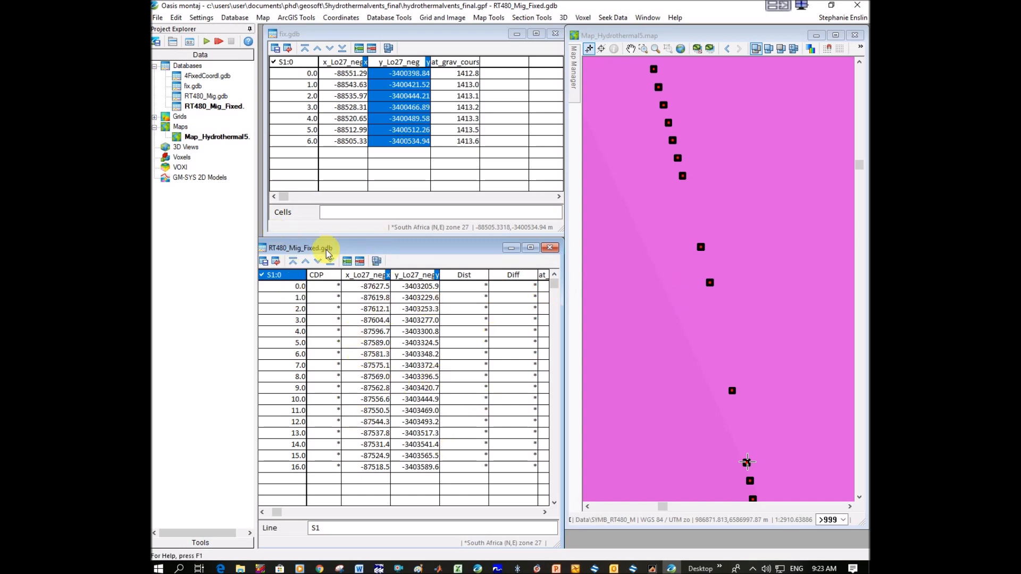
right_click(272, 277)
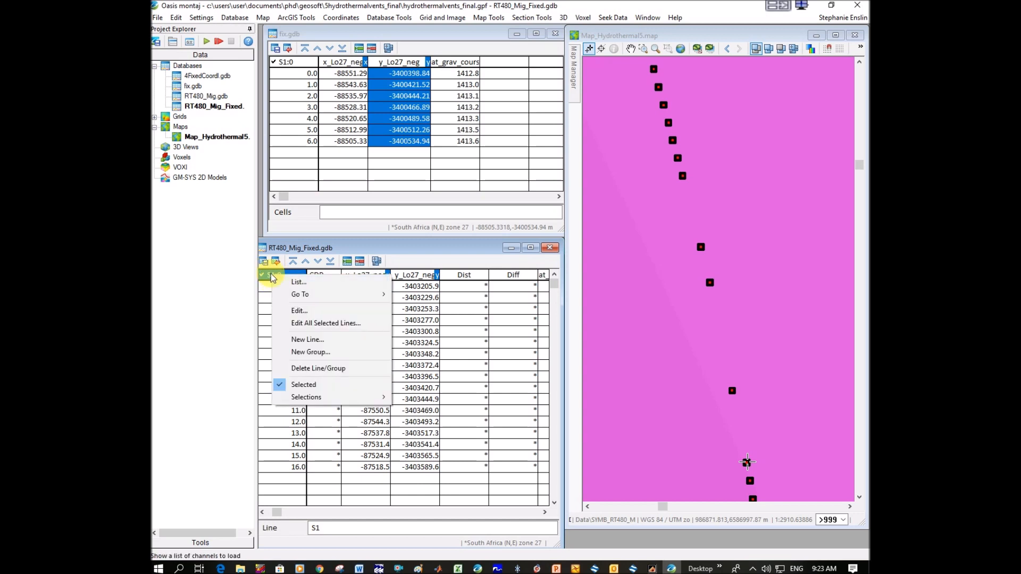
left_click(310, 282)
left_click(274, 288)
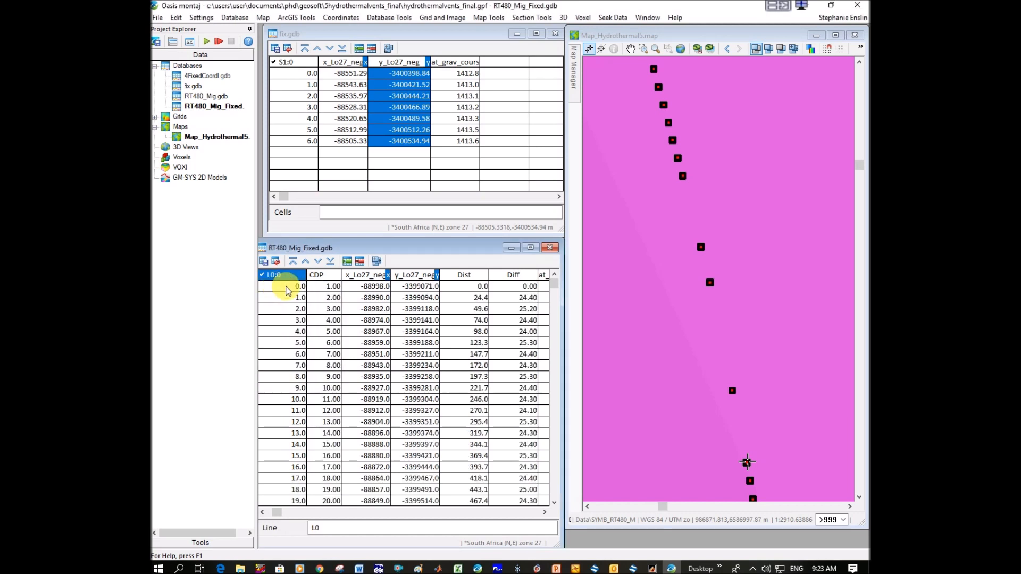
right_click(292, 275)
left_click(305, 285)
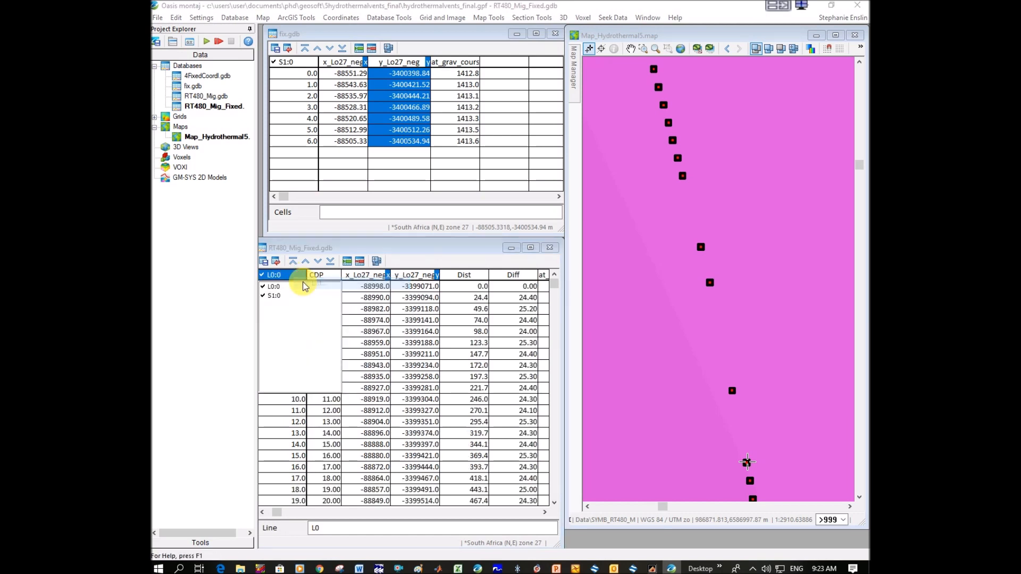
left_click(273, 295)
- Delete the misplaced line S1 from RT480_Mig_Fixed.gdb
right_click(275, 277)
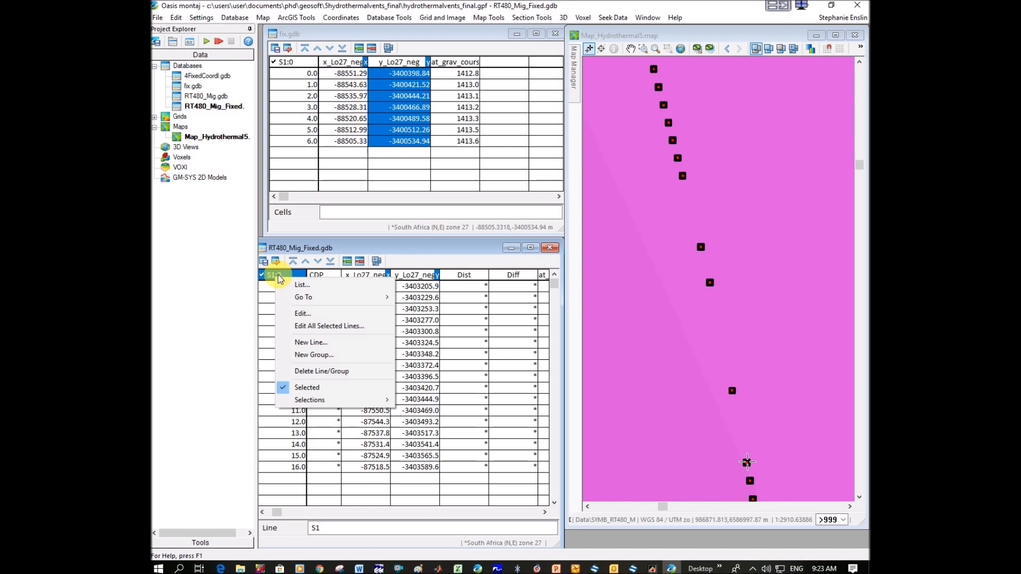
left_click(338, 371)
left_click(521, 274)
left_click(497, 285)
left_click(521, 301)
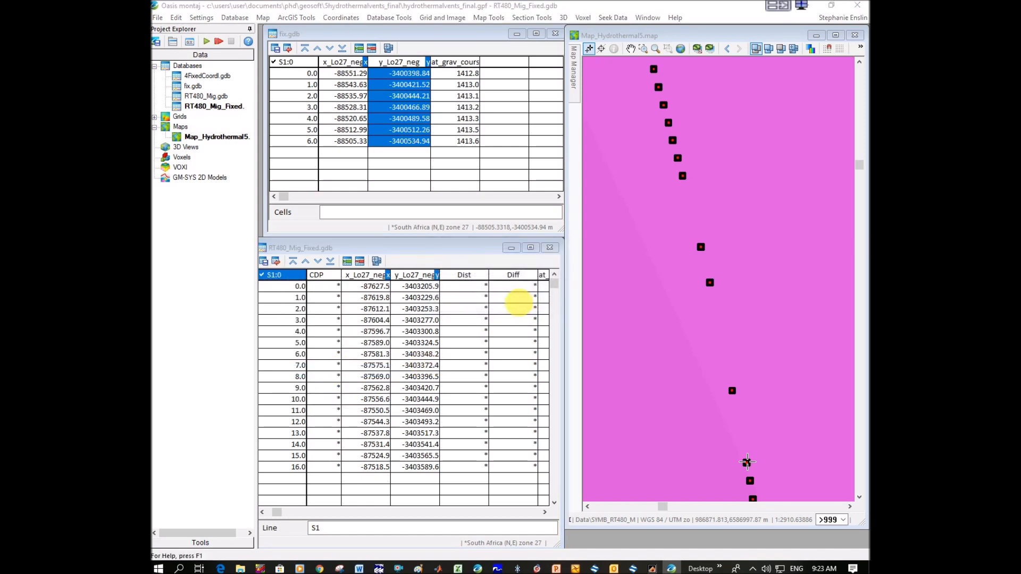
left_click(524, 312)
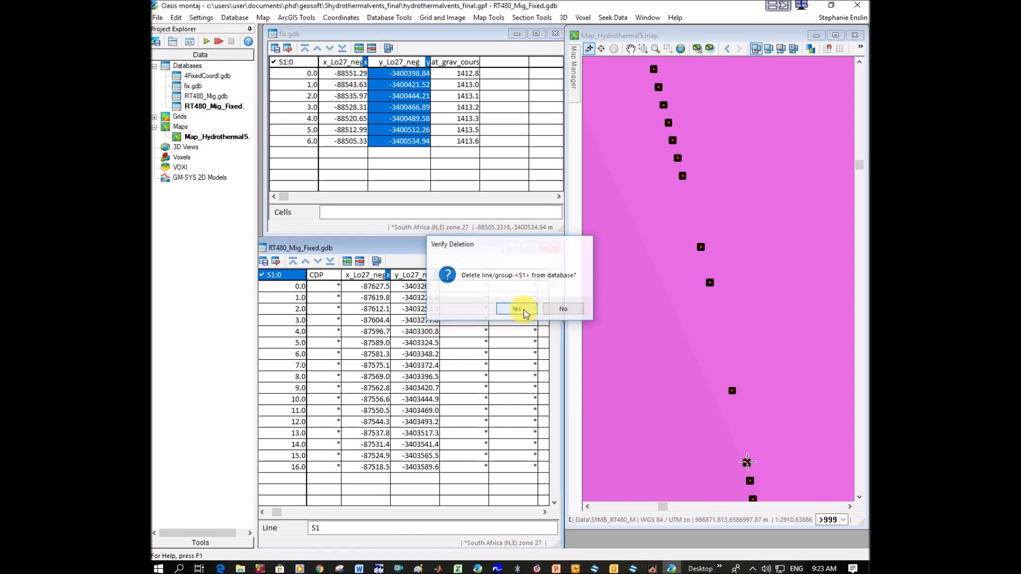
- With fix.gdb as the receiving database, set up grid profile 1 from the Topo_sat_grav_course_UTM34 grid, digitized from the map at interval 25
left_click(306, 42)
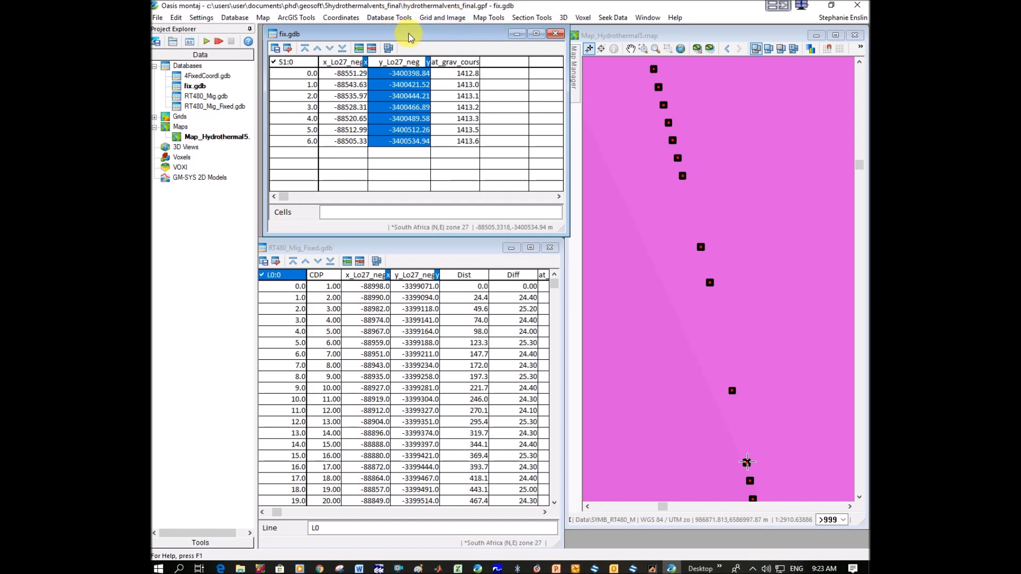
left_click(441, 20)
mouse_move(457, 100)
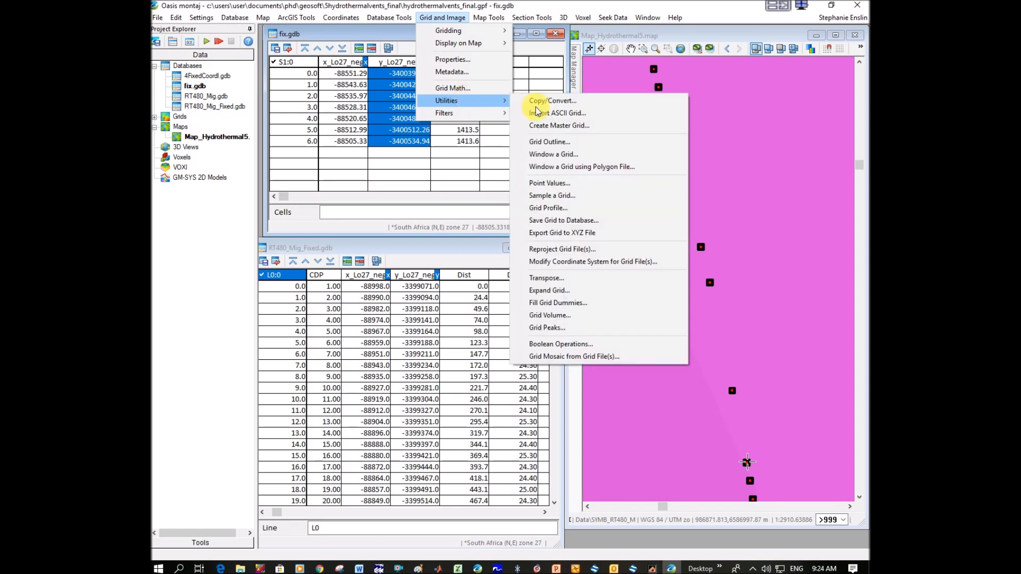
left_click(547, 208)
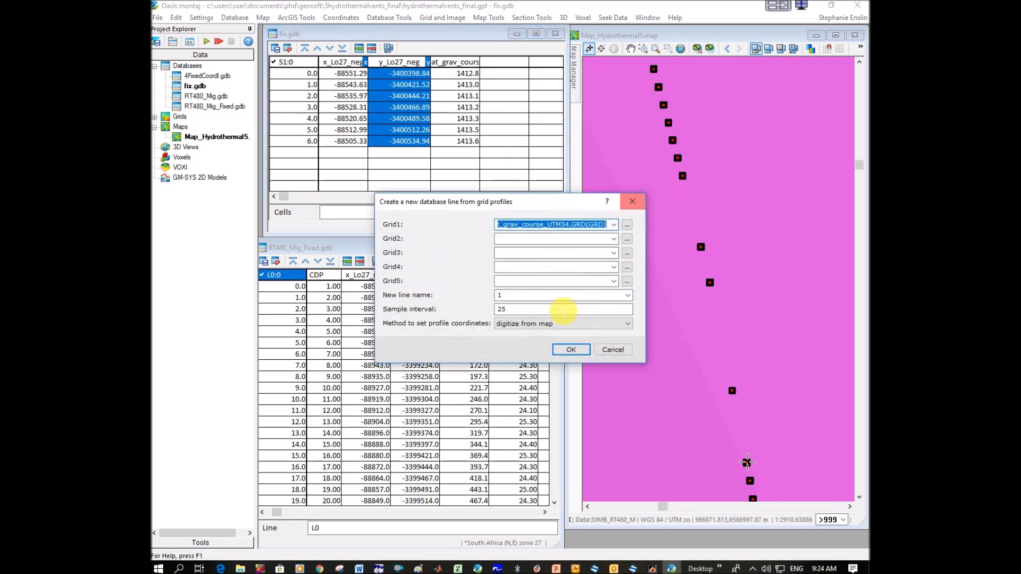
left_click(572, 350)
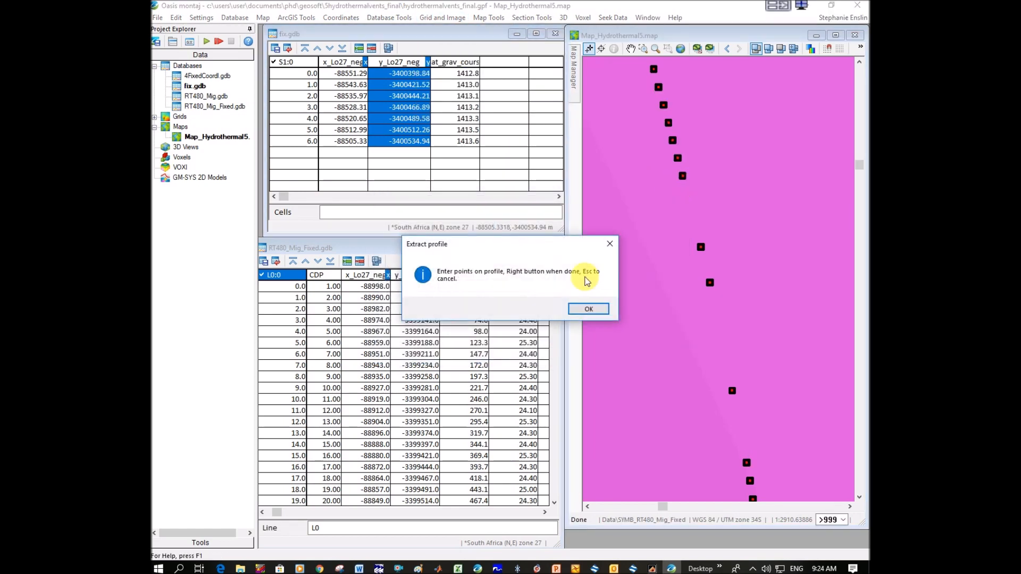
- Digitize the profile through the five points spanning the gap on the map, overwriting the existing line in fix.gdb
left_click(589, 308)
left_click(701, 247)
left_click(710, 282)
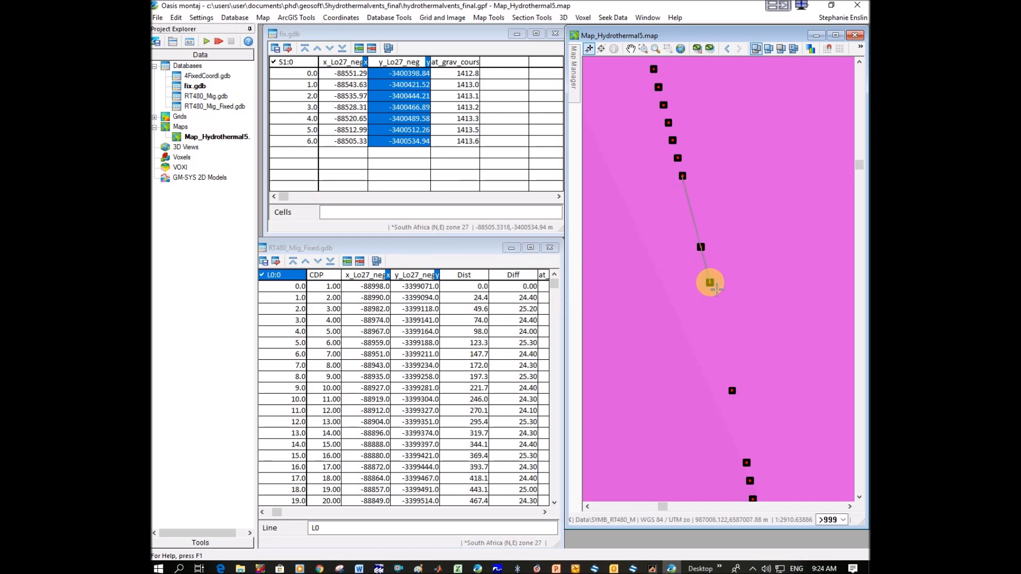
left_click(732, 390)
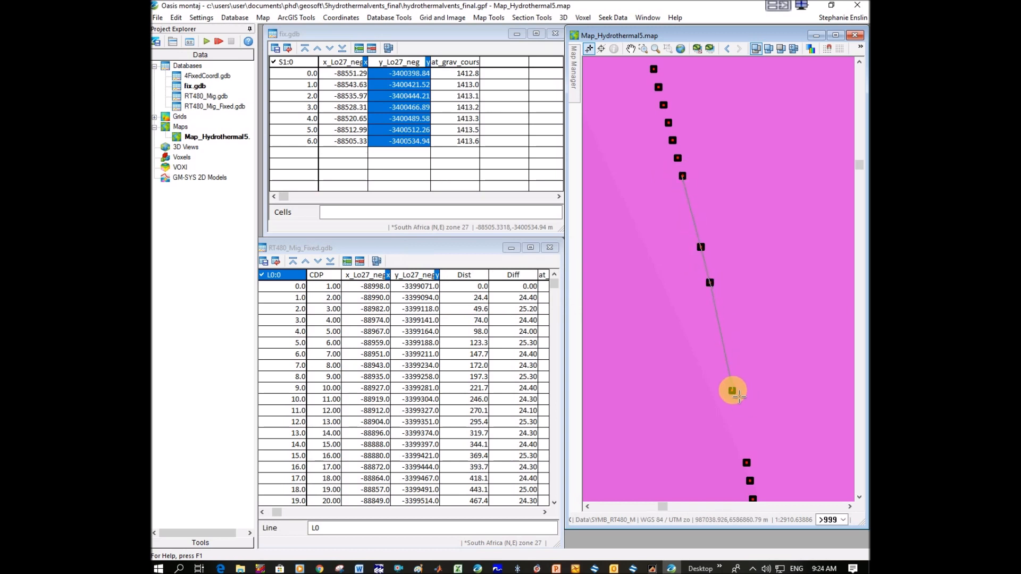
left_click(747, 463)
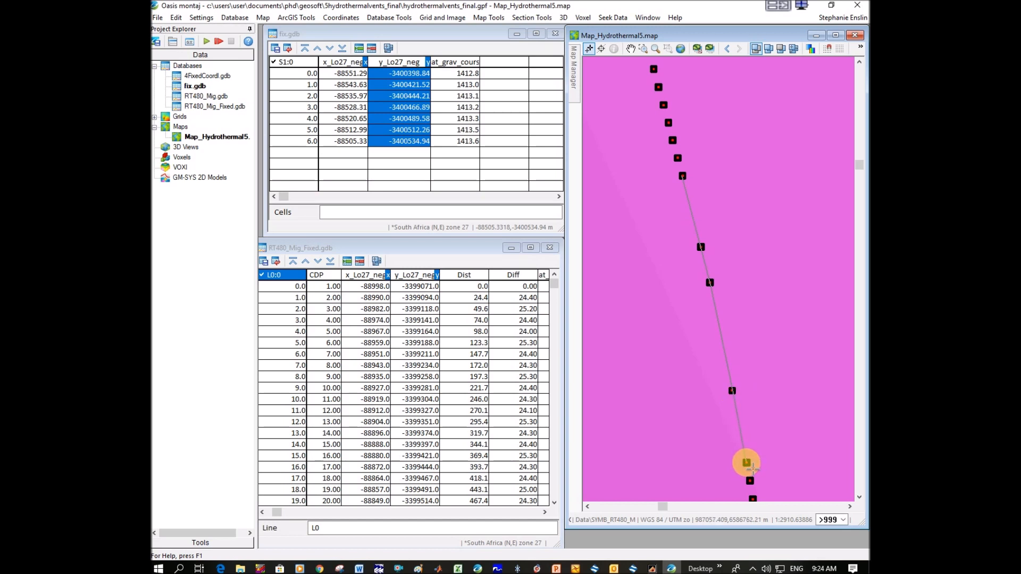
right_click(753, 468)
left_click(781, 366)
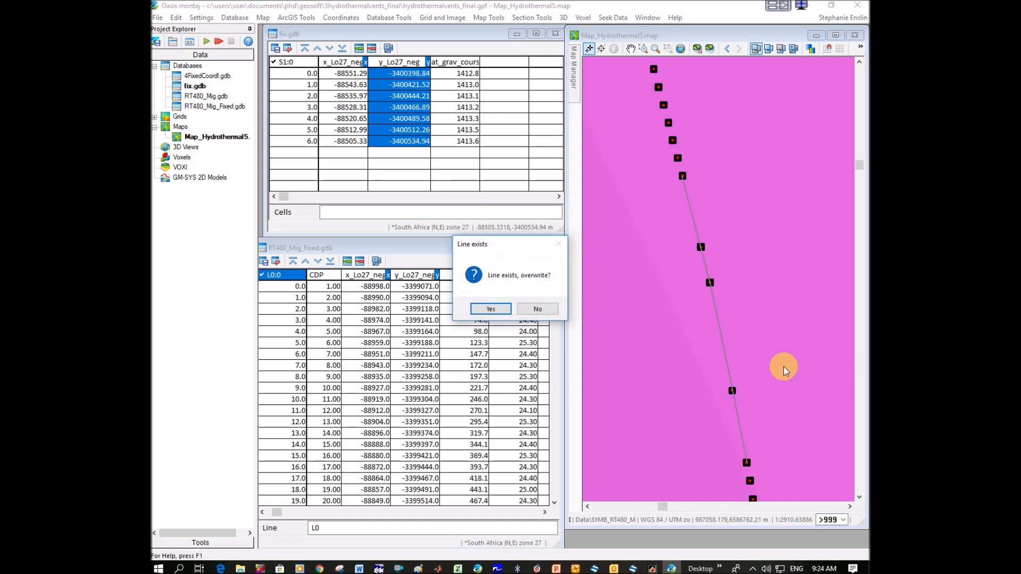
left_click(497, 308)
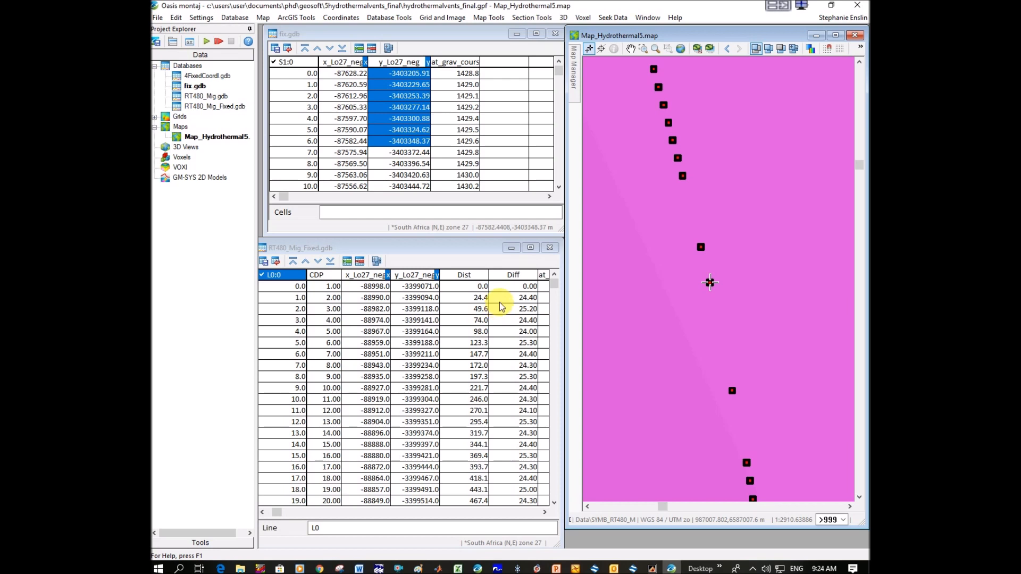
- Review the newly sampled coordinates of line S1 in fix.gdb from the first row to the last
left_click(404, 76)
left_click_drag(557, 73, 564, 180)
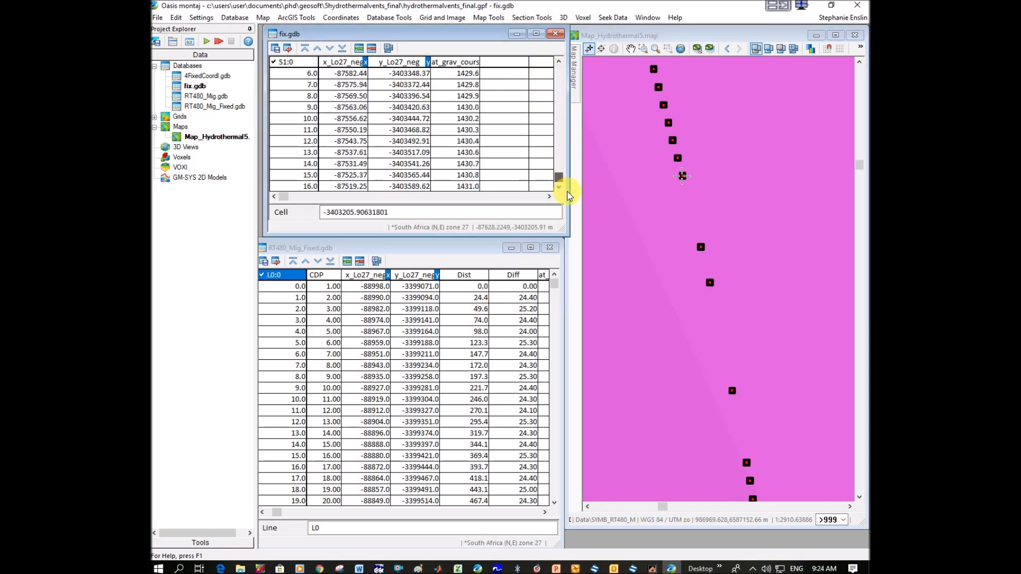
mouse_move(558, 177)
left_mouse_down()
mouse_move(563, 59)
mouse_move(573, 186)
left_mouse_up()
- Link RT480_Mig_Fixed.gdb to the SYMB_RT480_Mig_Fixed map group and locate the row of the last good point before the gap
left_click(410, 248)
left_click(352, 300)
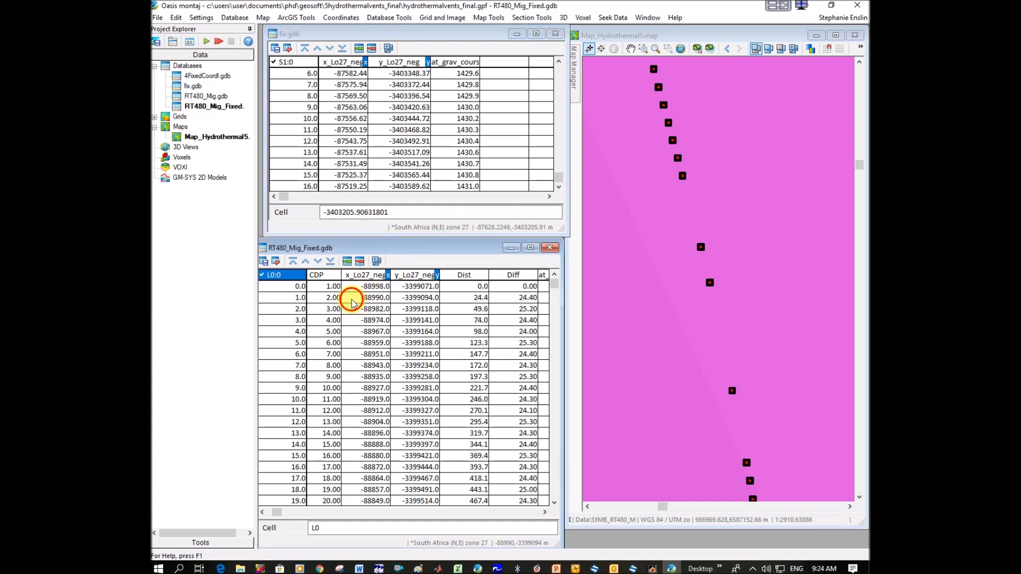
left_click(601, 49)
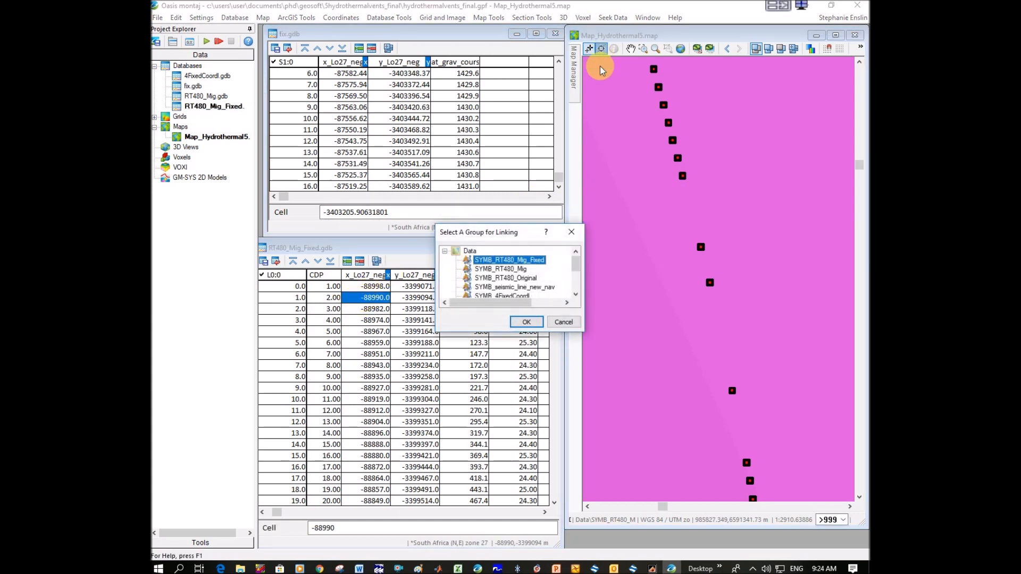
left_click(525, 321)
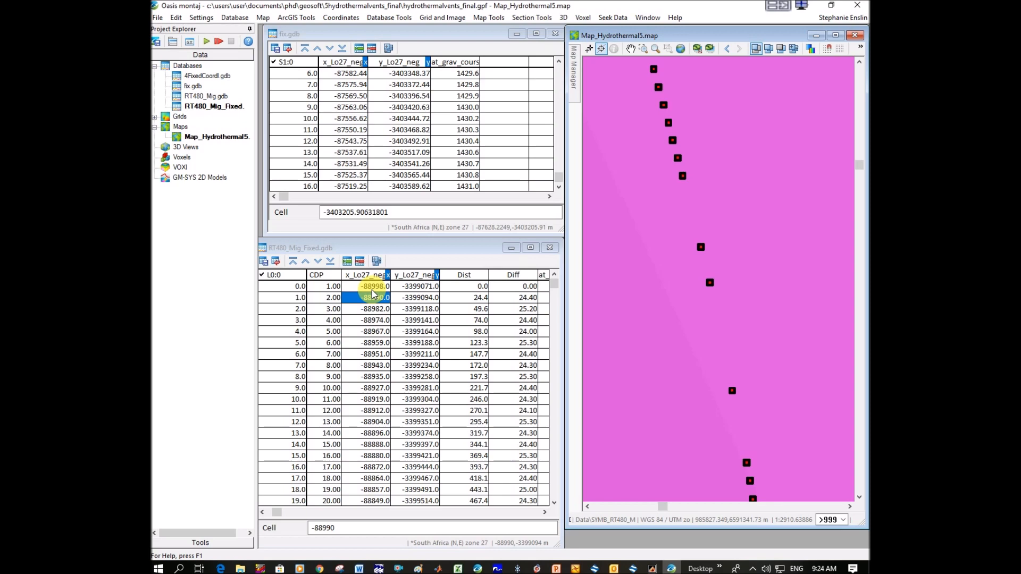
left_click(683, 176)
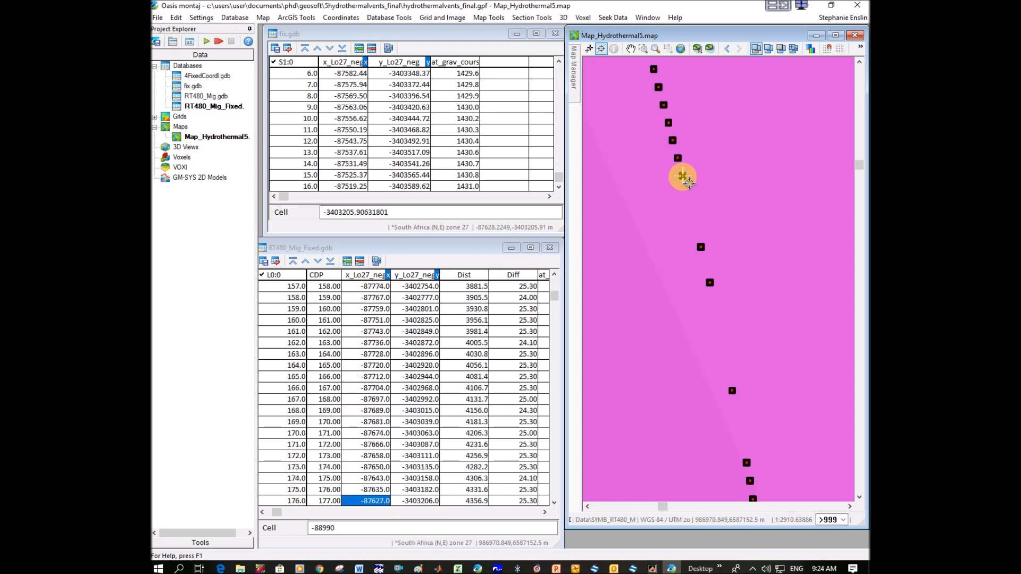
scroll(406, 415, "down", 4)
scroll(404, 423, "down", 2)
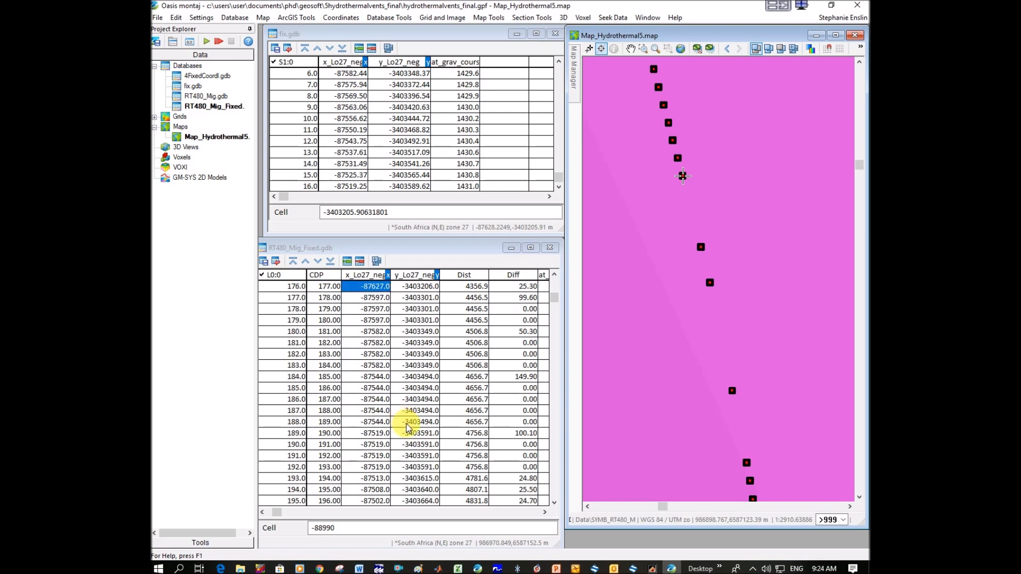
- Copy the x_Lo27_neg and y_Lo27_neg columns from fix.gdb into the matching columns of RT480_Mig_Fixed.gdb, starting at row 176
left_click_drag(394, 73, 519, 154)
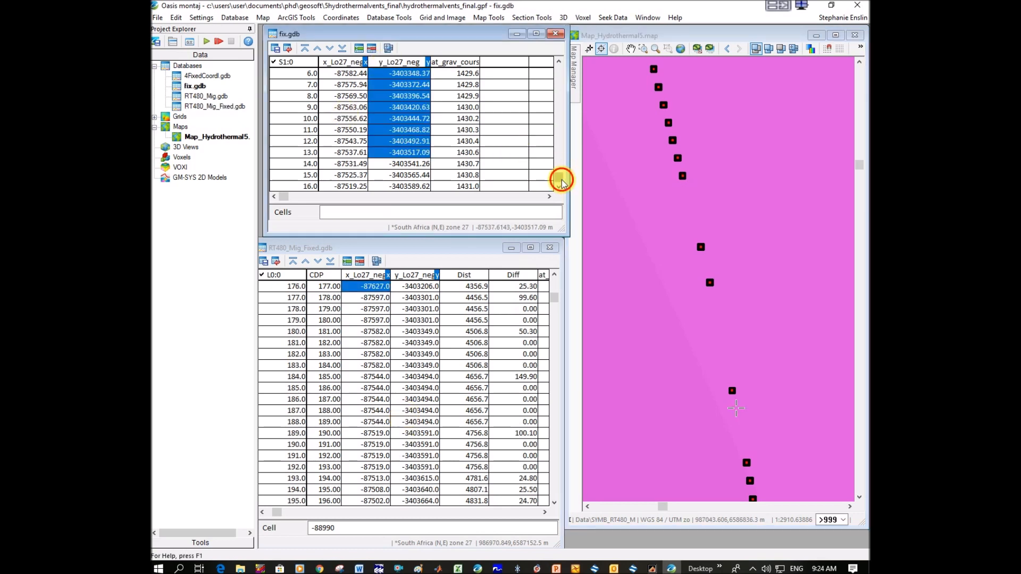
left_click_drag(561, 180, 556, 65)
left_click(346, 73)
left_click(346, 63)
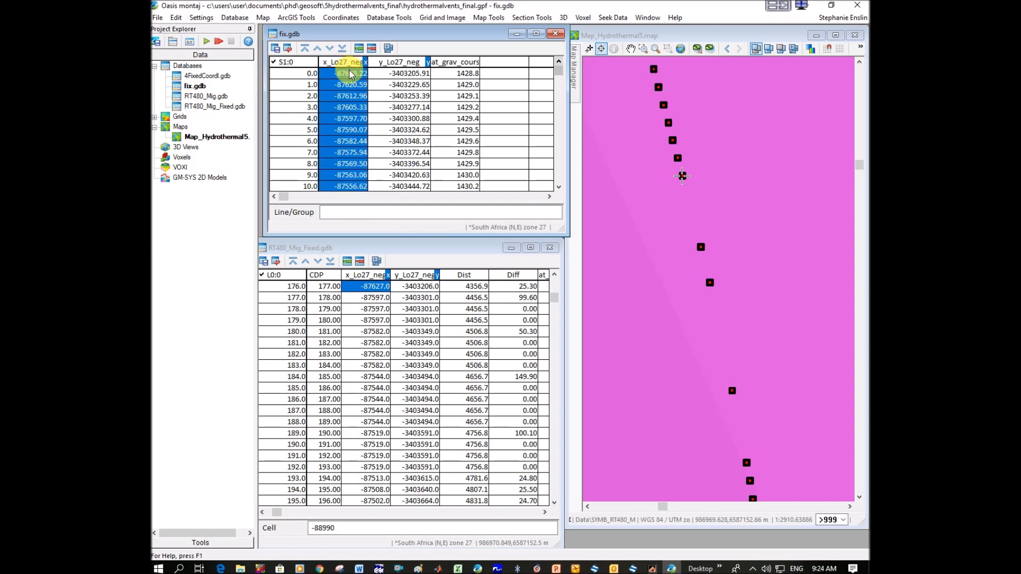
left_click(369, 289)
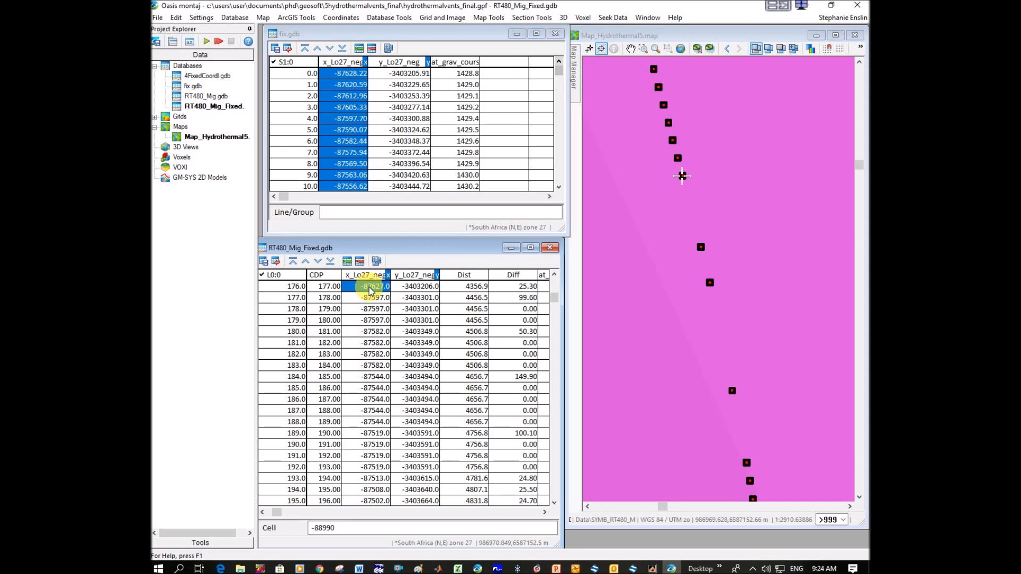
key("ctrl+v")
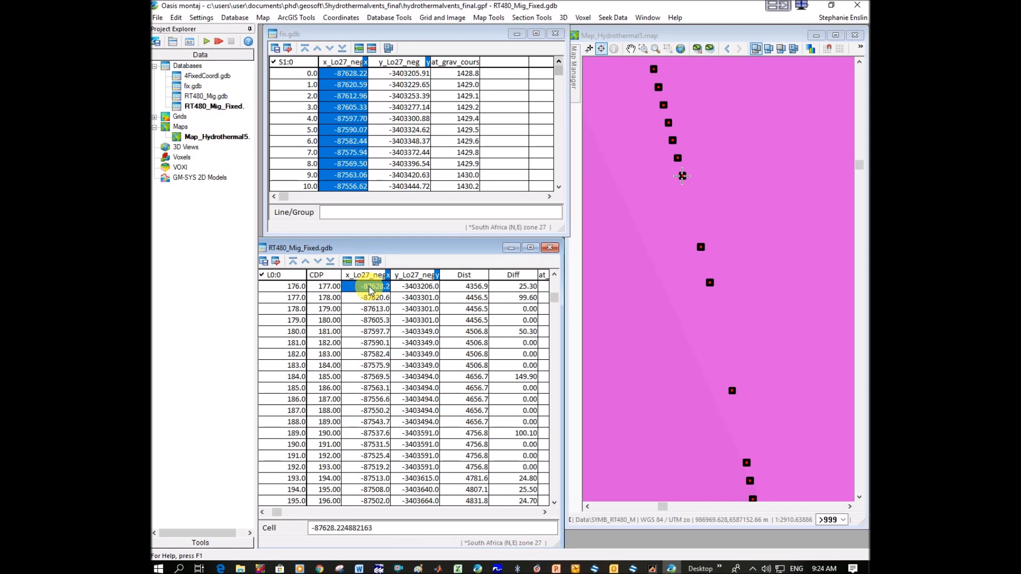
left_click(410, 62)
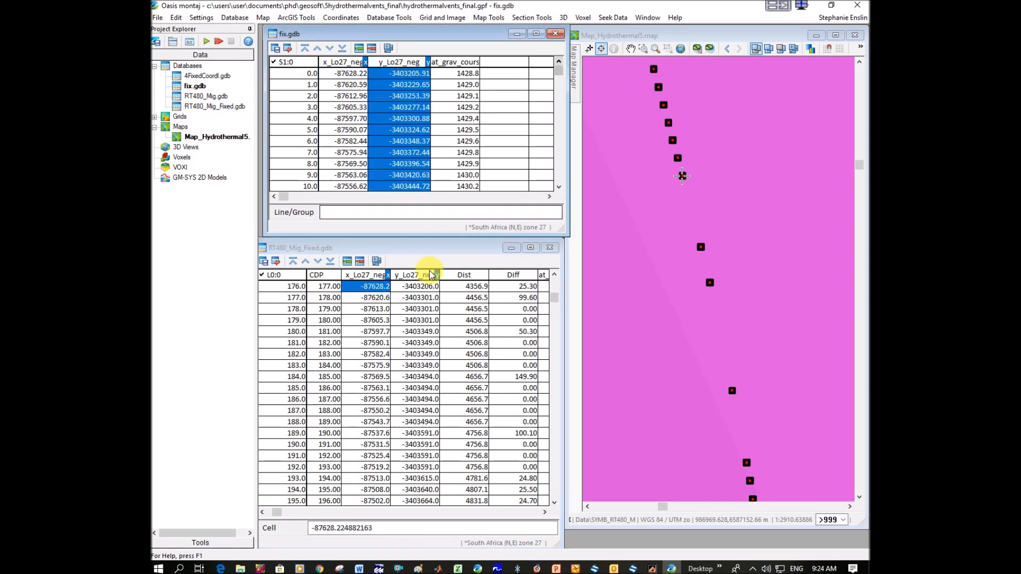
left_click(425, 287)
key("ctrl+v")
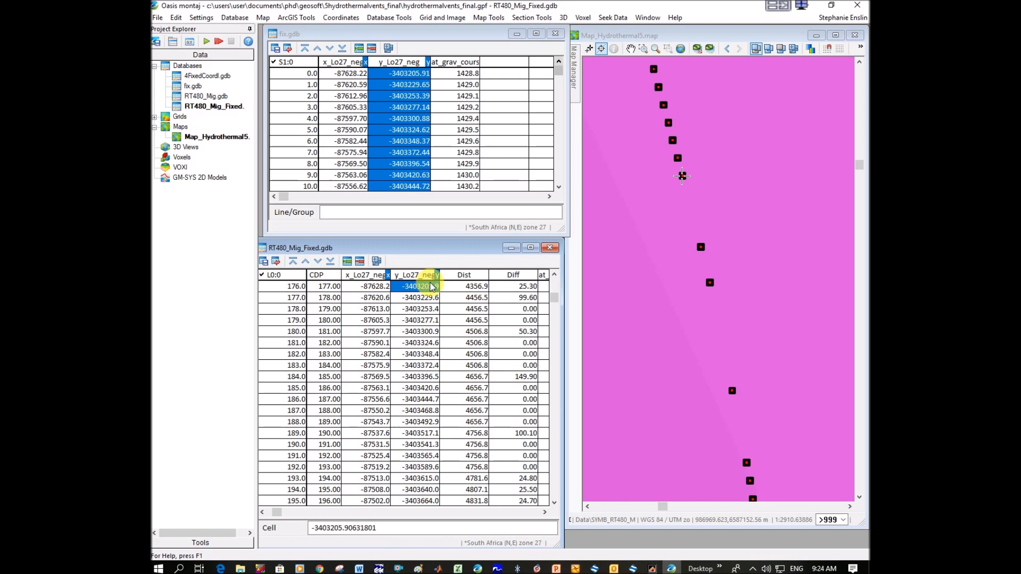
- Plot the corrected RT480_Mig_Fixed locations as symbols on the map
left_click(489, 17)
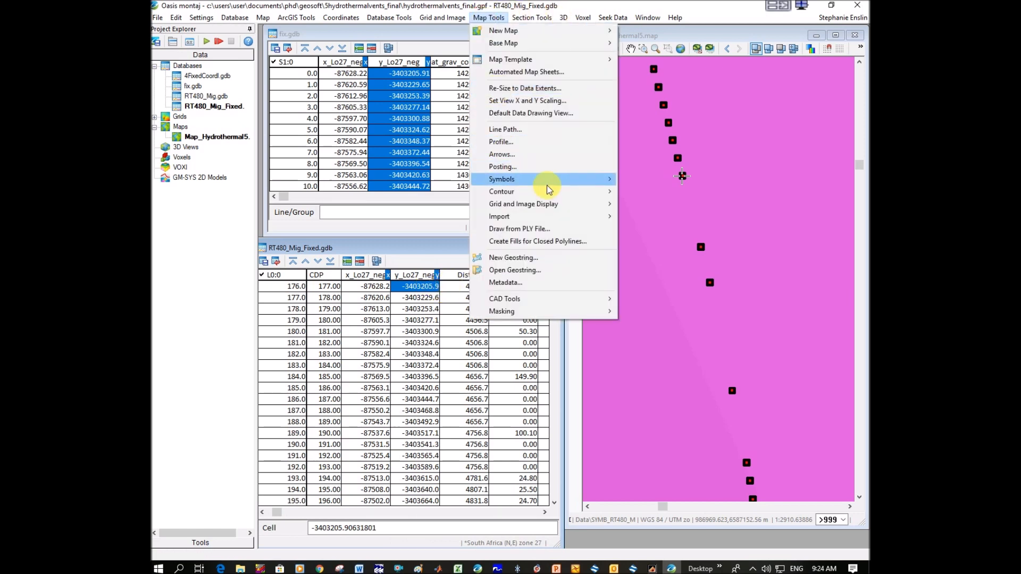
mouse_move(549, 187)
left_click(638, 179)
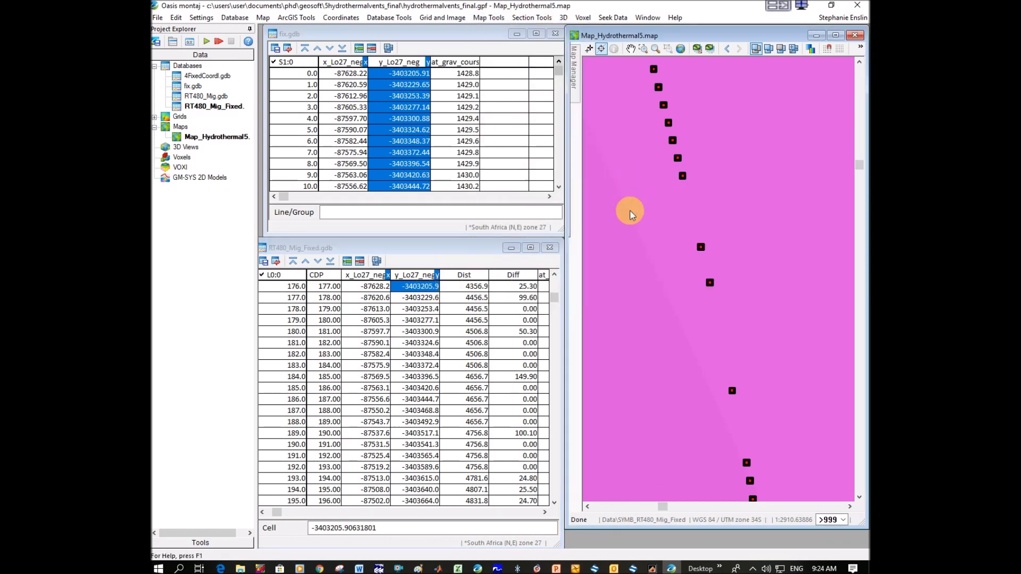
left_click(524, 344)
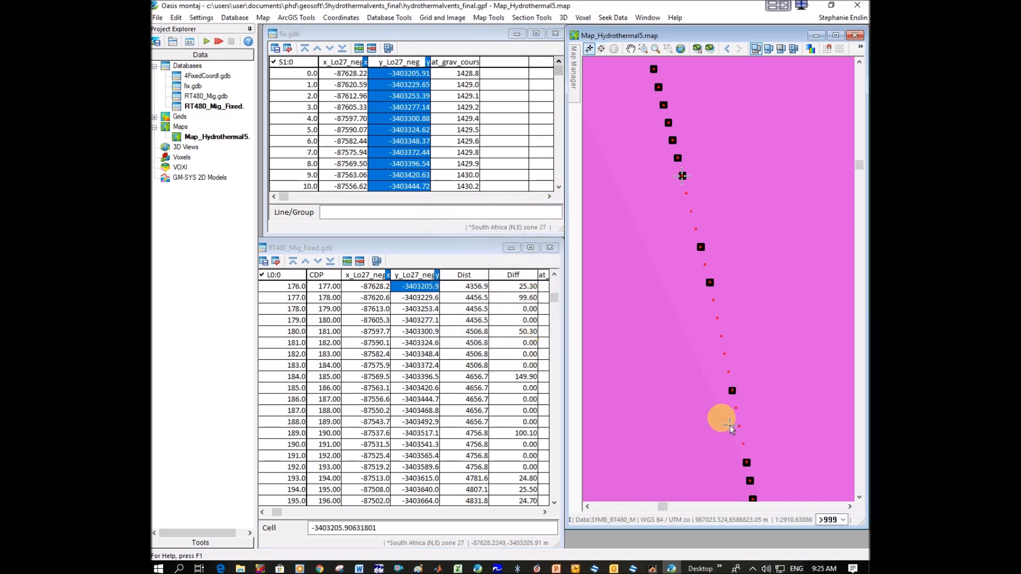
- Relink the SYMB_RT480_Mig_Fixed group and check the gap's final points against their rows in RT480_Mig_Fixed.gdb
left_click(600, 54)
left_click(525, 321)
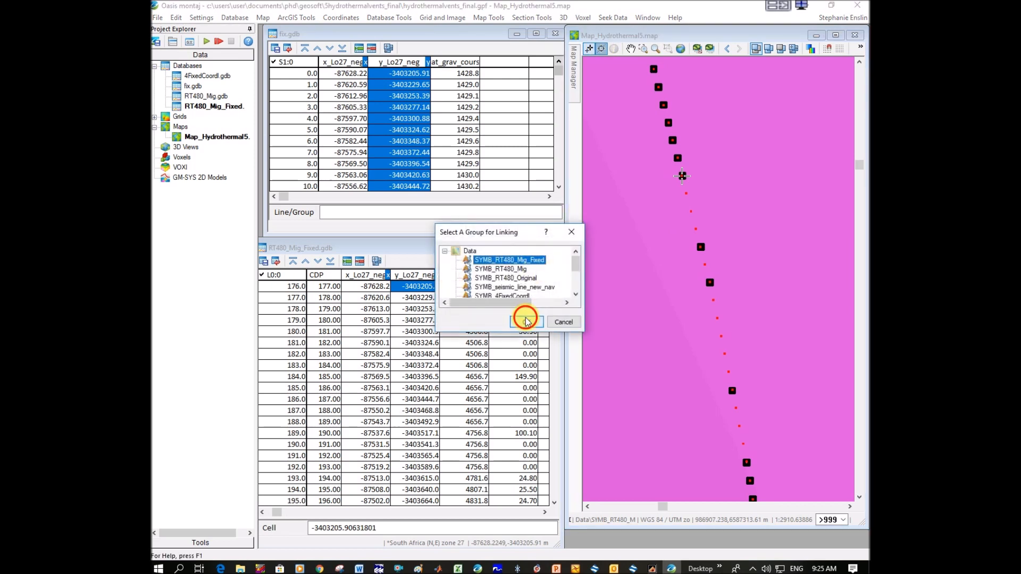
left_click(744, 445)
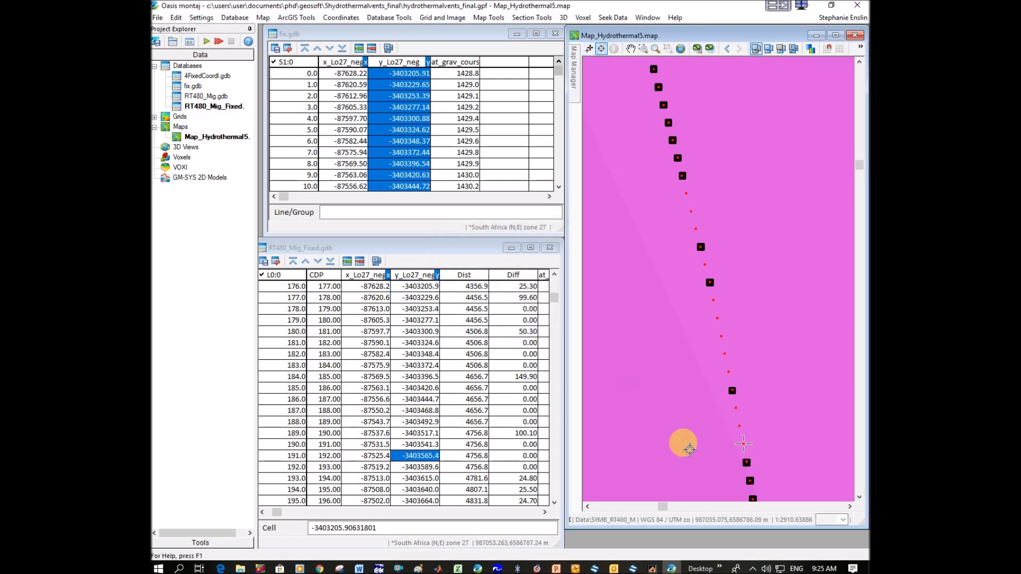
left_click(416, 463)
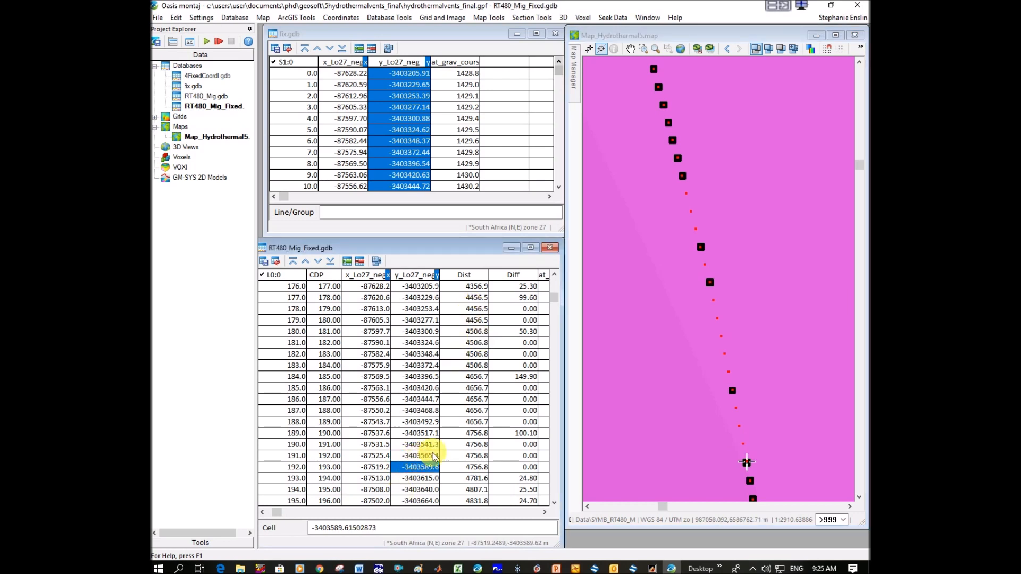
- Follow the survey line southward on the map beyond the corrected section to find the next gap
left_click(631, 48)
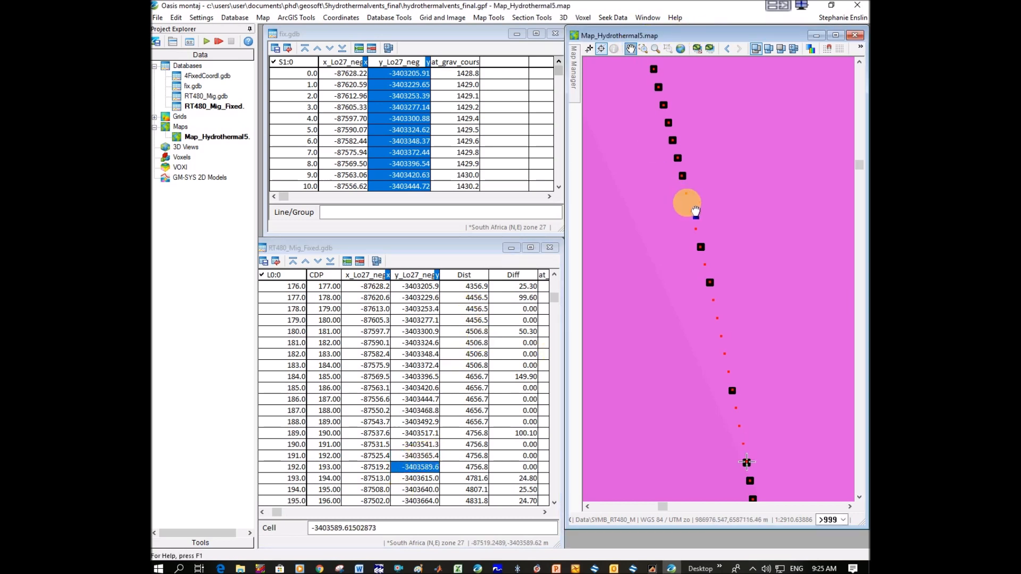
left_click_drag(773, 461, 698, 142)
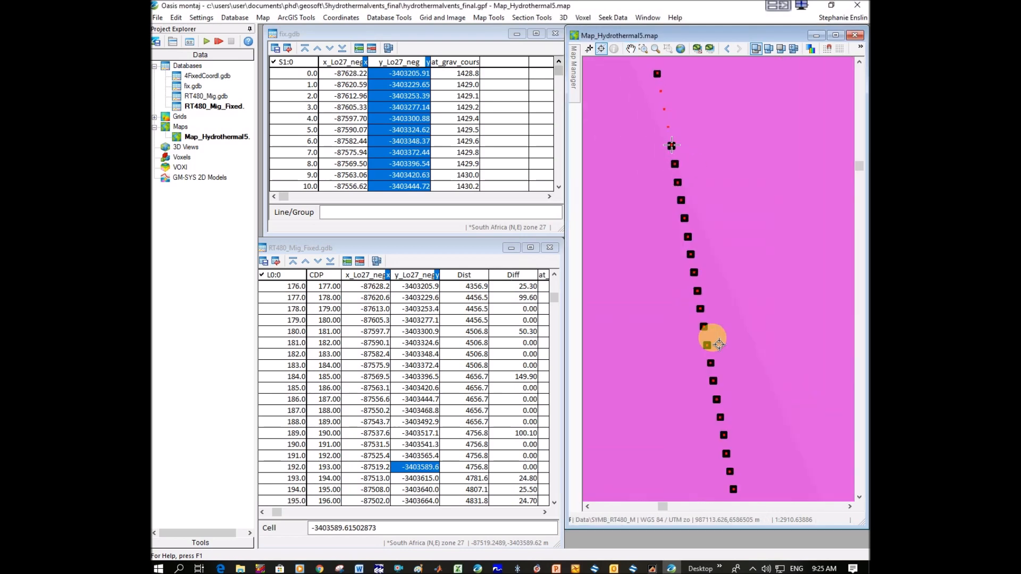
left_click_drag(760, 428, 739, 213)
left_click_drag(740, 388, 746, 215)
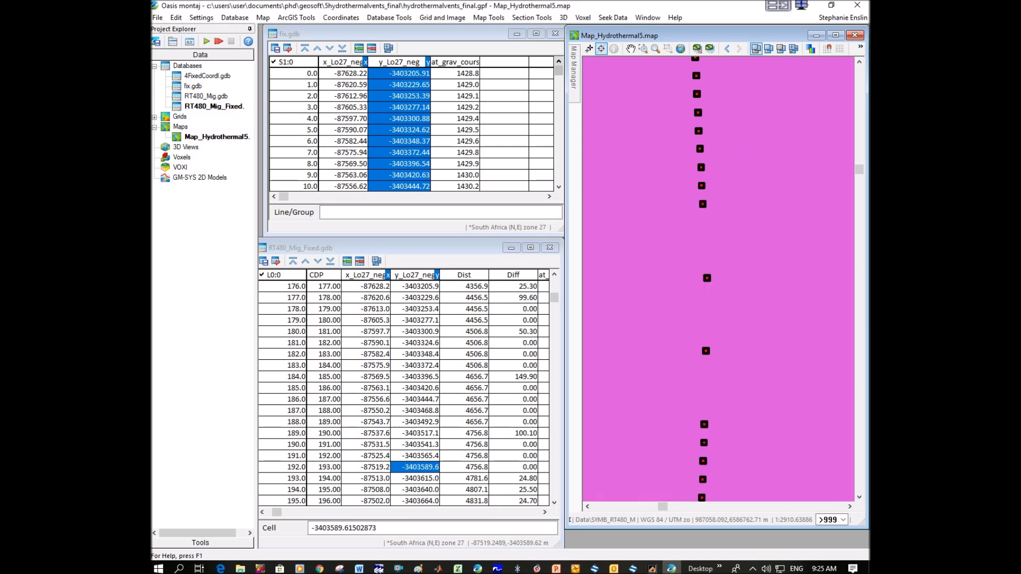
left_click_drag(725, 417, 740, 378)
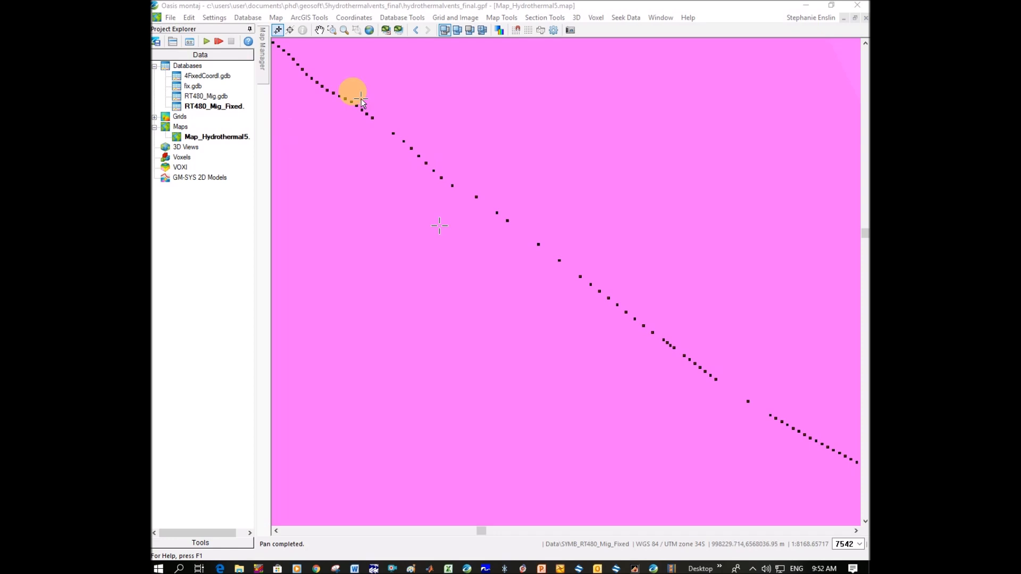
- Measure the distance between neighbouring points before the first gap, and begin another measurement along the gapped stretch
right_click(347, 108)
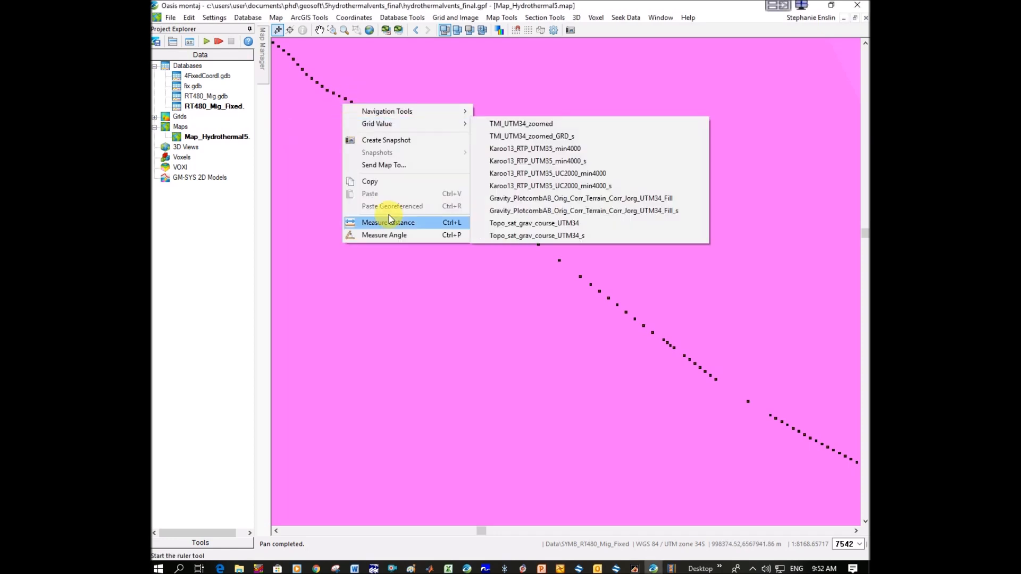
left_click(413, 225)
left_click(370, 122)
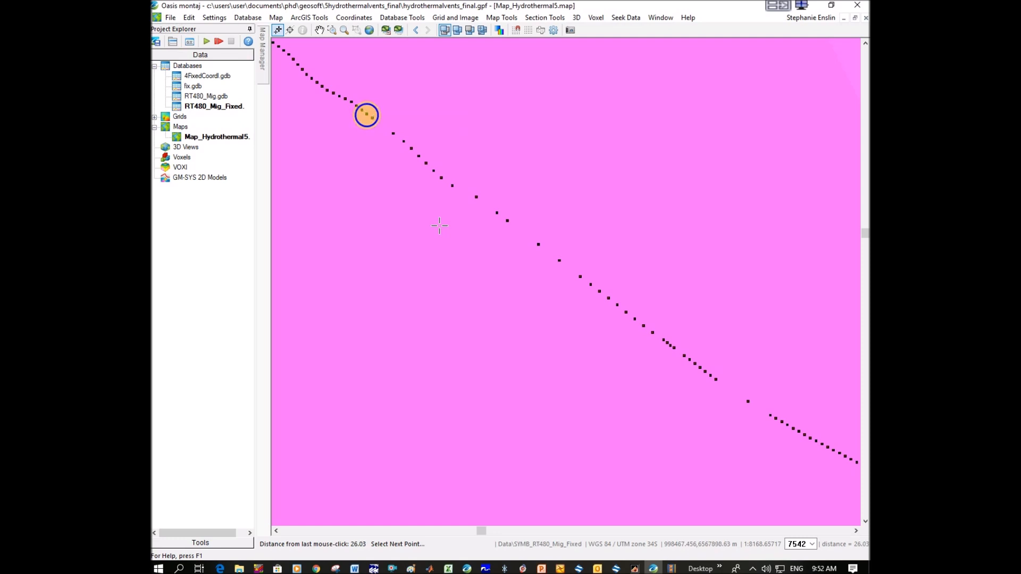
right_click(372, 119)
left_click(378, 121)
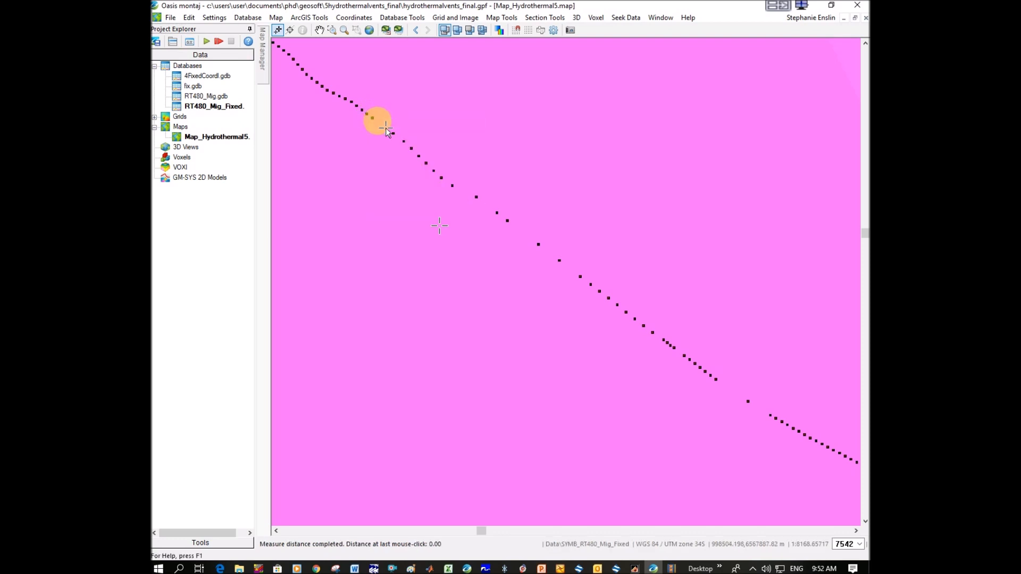
right_click(467, 191)
left_click(525, 303)
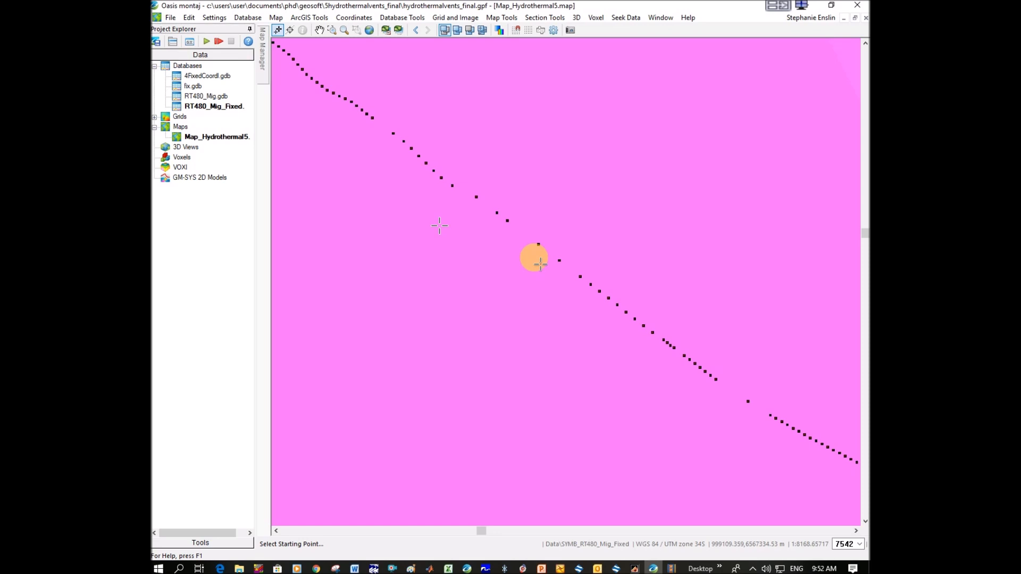
- Measure the distance between the two neighbouring points on either side of the mid-line gap on the map
left_click(508, 221)
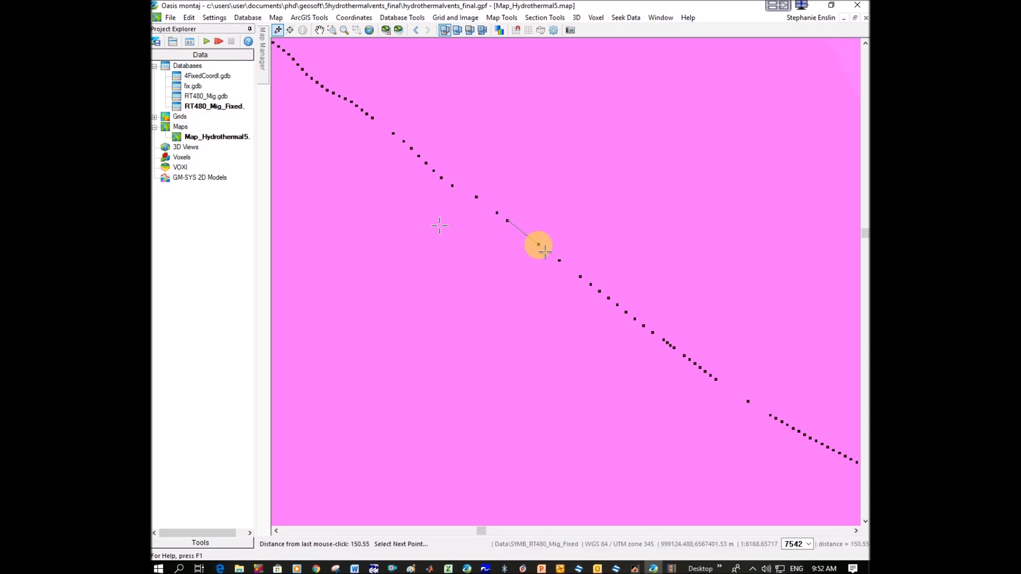
right_click(539, 245)
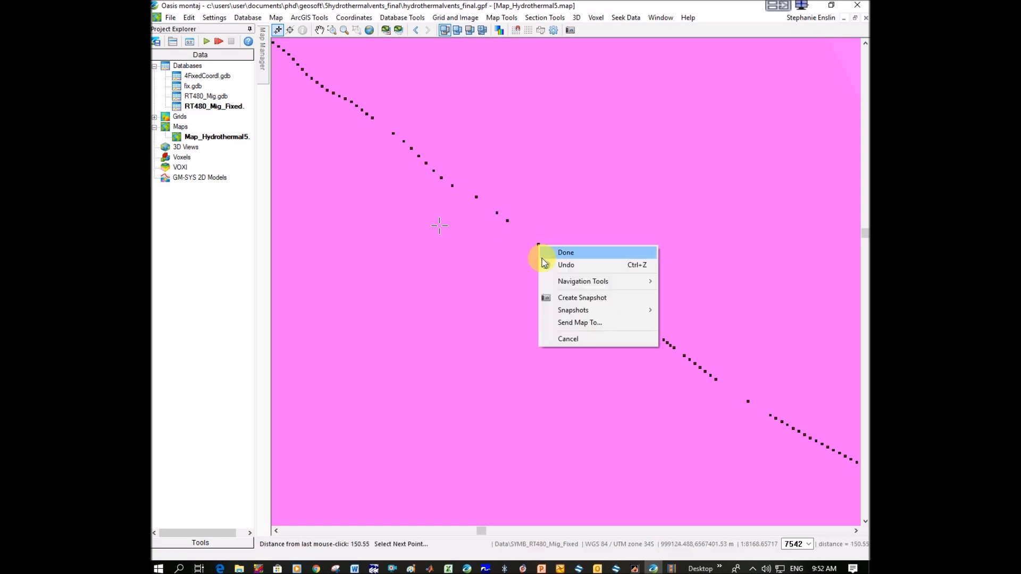
left_click(558, 253)
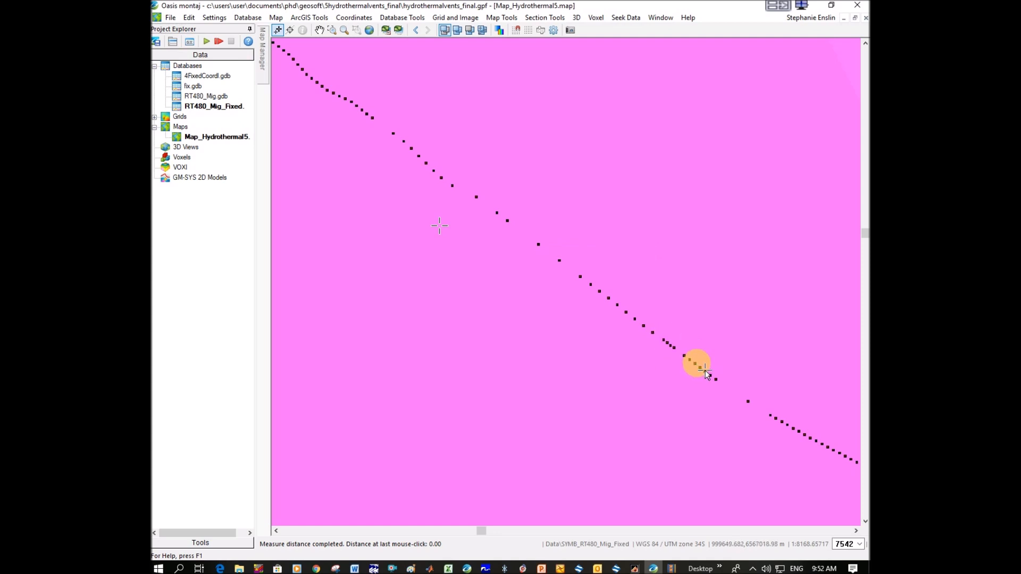
- Measure the distance between two of the closely clustered points southeast of the mid-line gap
right_click(662, 354)
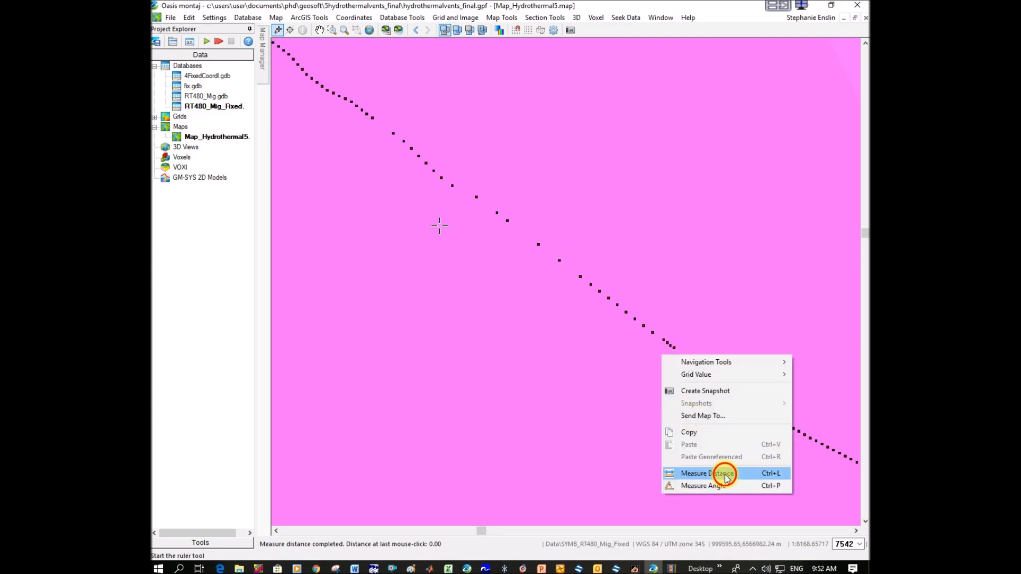
left_click(696, 472)
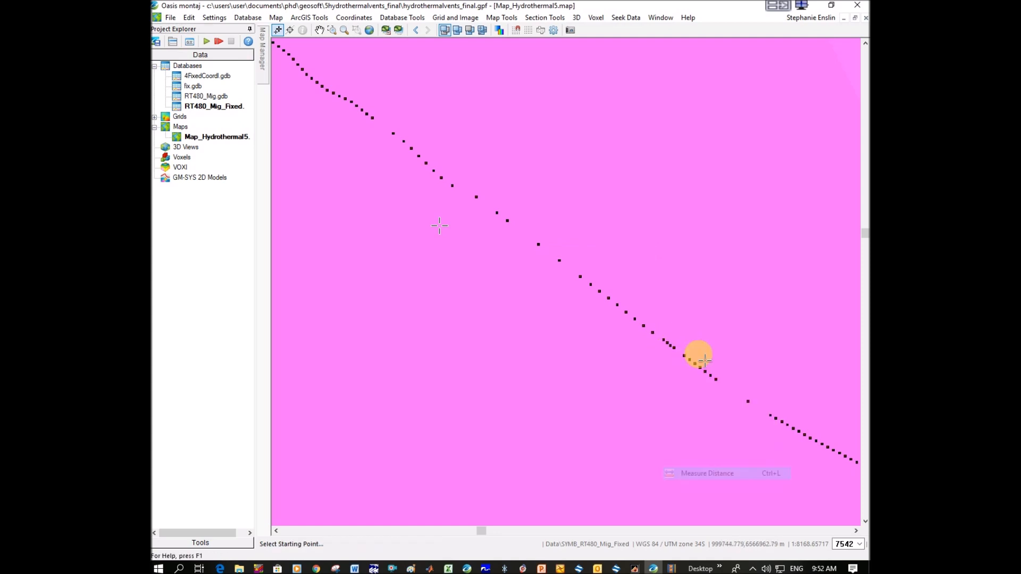
left_click(670, 347)
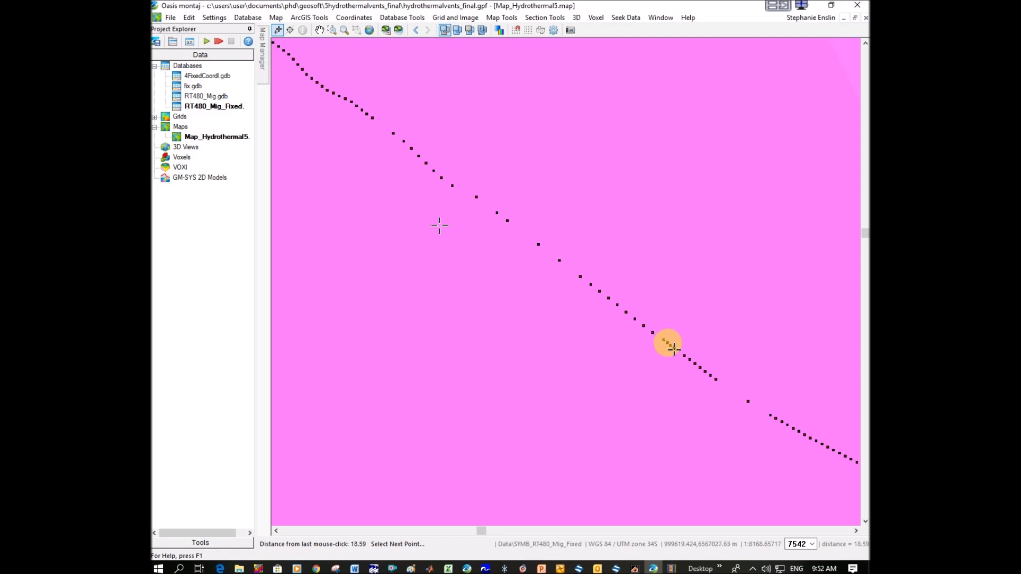
right_click(667, 343)
left_click(679, 347)
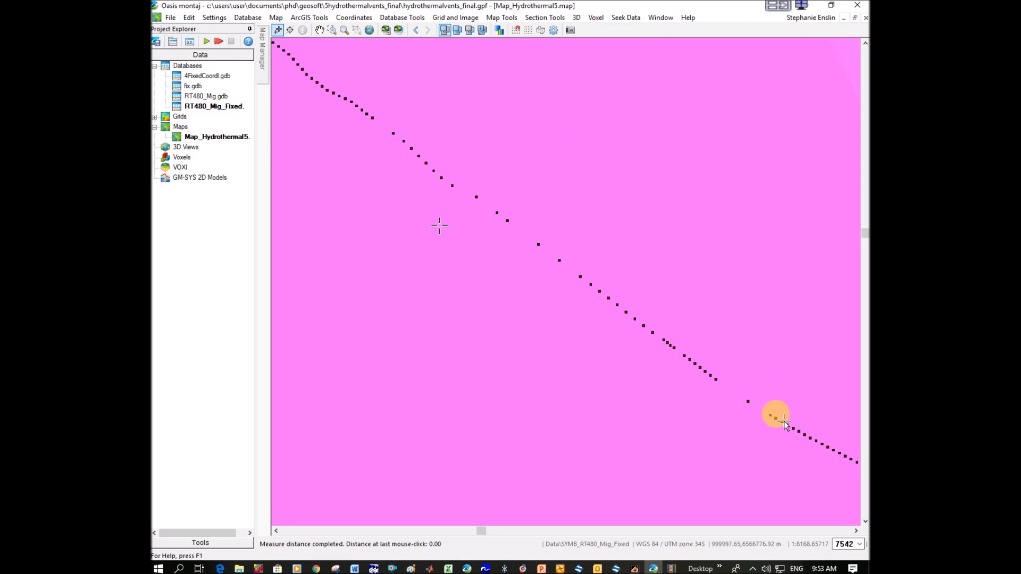
- Measure the spacing between two neighbouring points in the evenly spaced stretch near the line's southeastern end
right_click(789, 449)
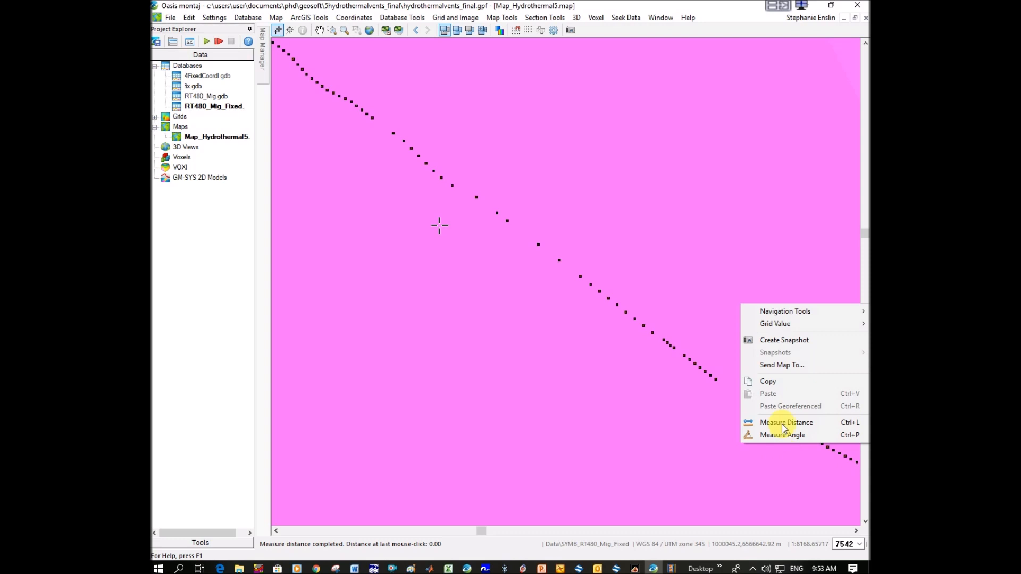
left_click(782, 423)
left_click(796, 434)
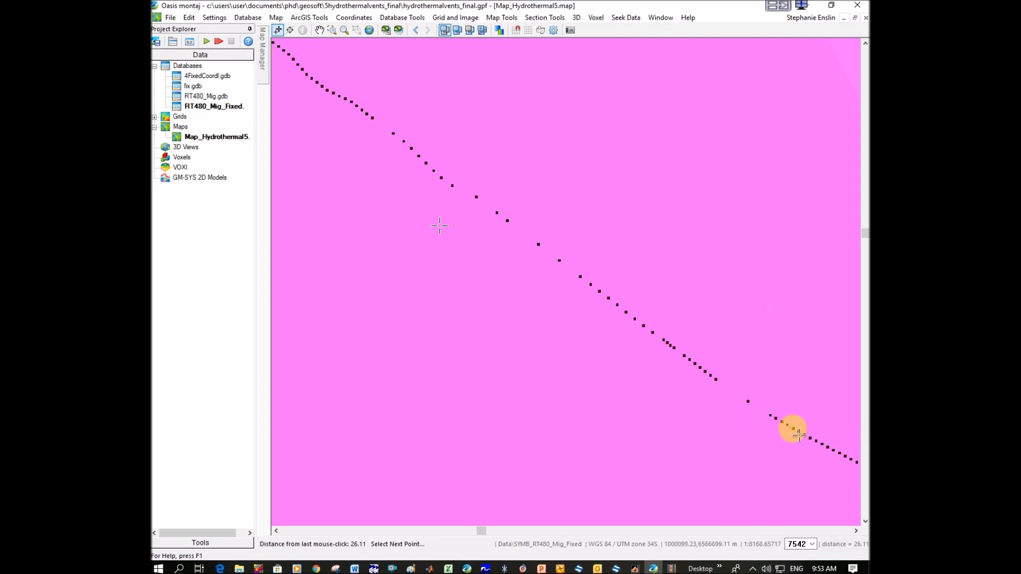
right_click(797, 433)
left_click(800, 429)
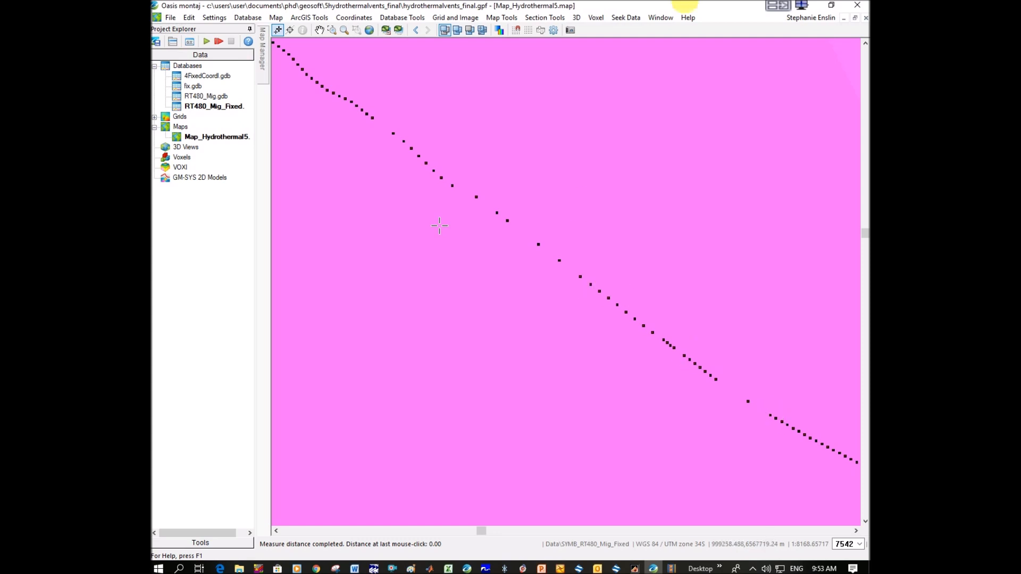
- Restore the map beside the databases, link it to the SYMB_RT480_Mig_Fixed group, and locate the last evenly spaced point before the gaps, CDP 1101
left_click(855, 17)
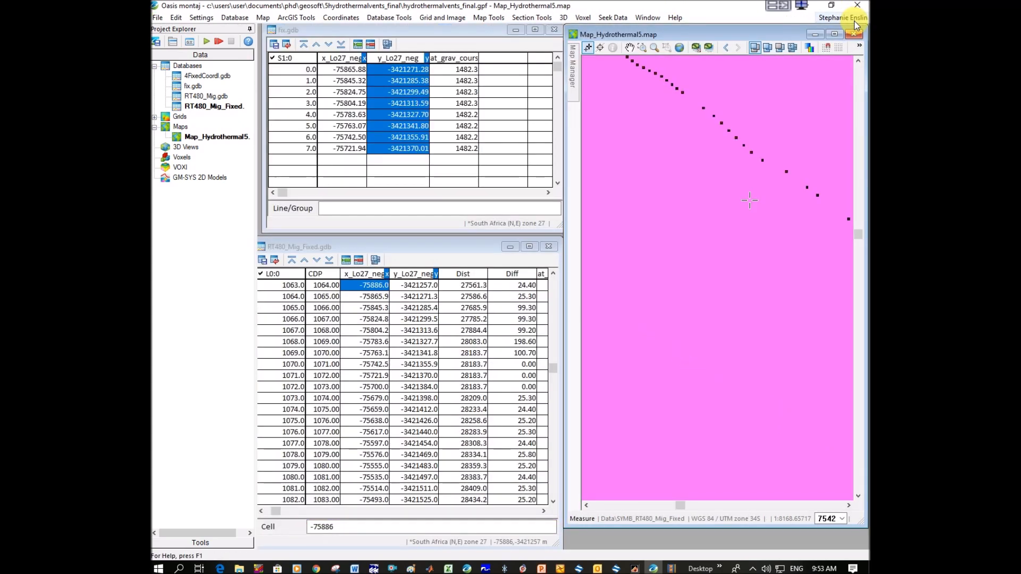
left_click(599, 49)
left_click(531, 320)
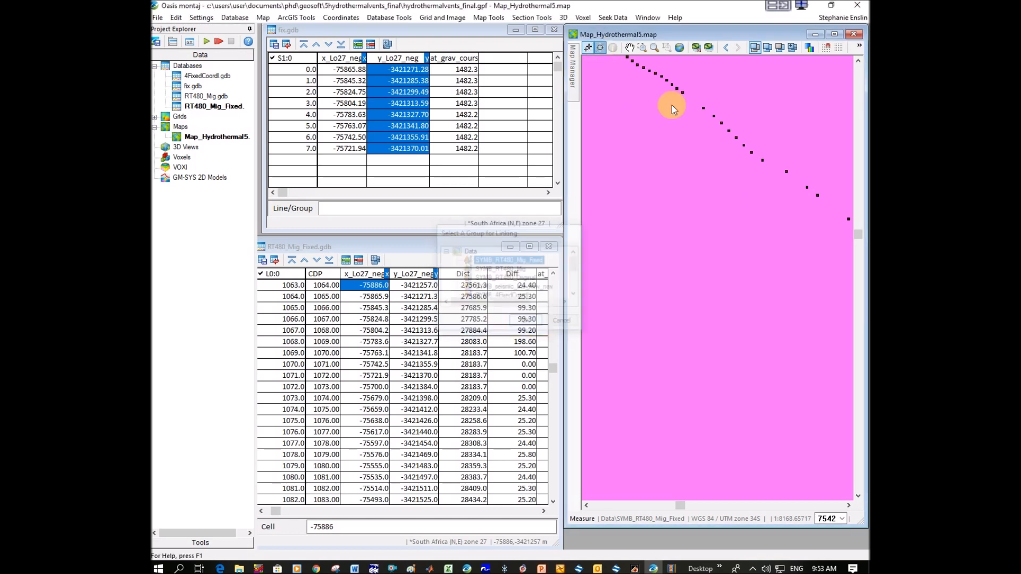
left_click(683, 93)
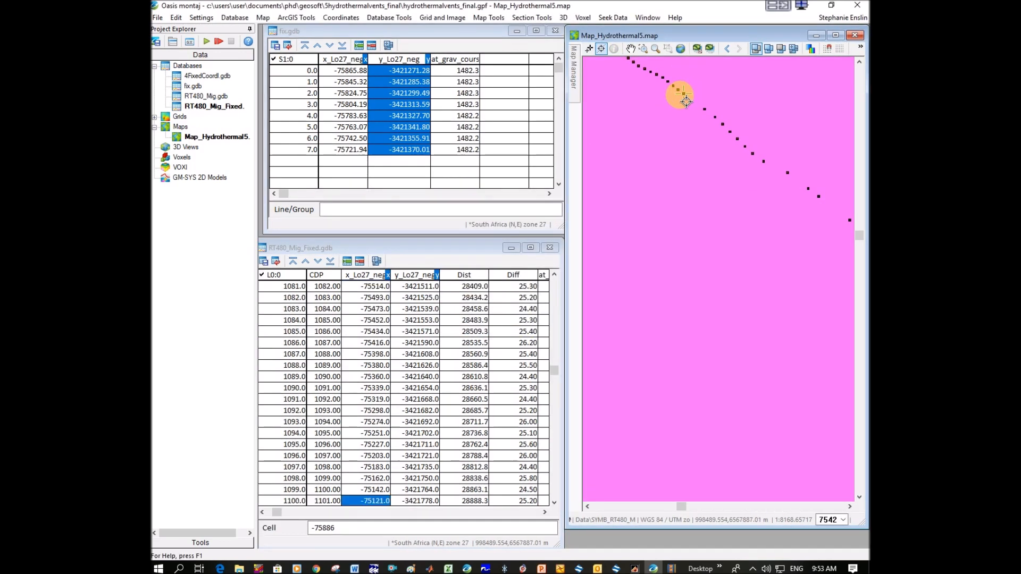
scroll(400, 376, "down", 10)
scroll(400, 376, "down", 2)
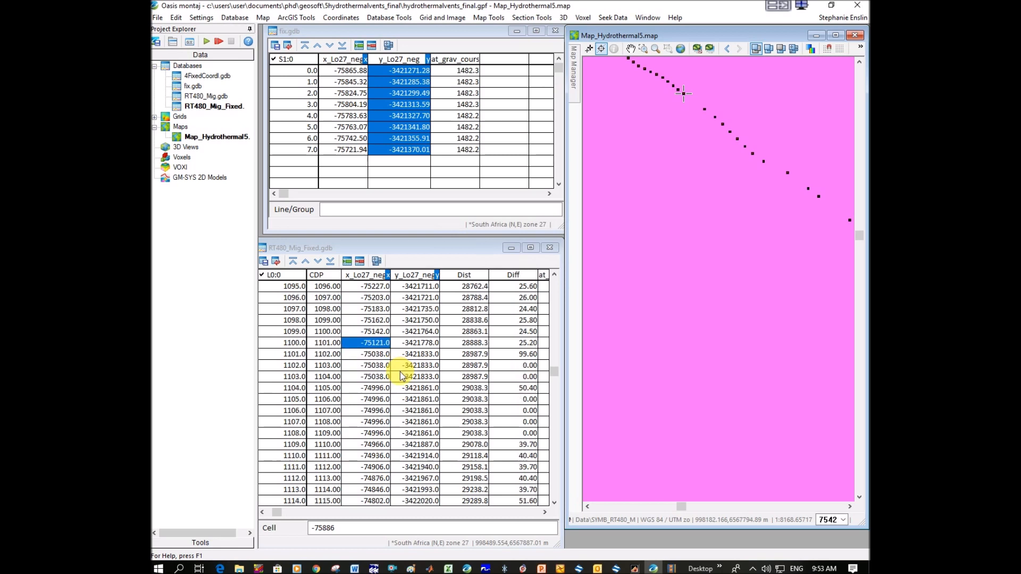
scroll(400, 376, "down", 4)
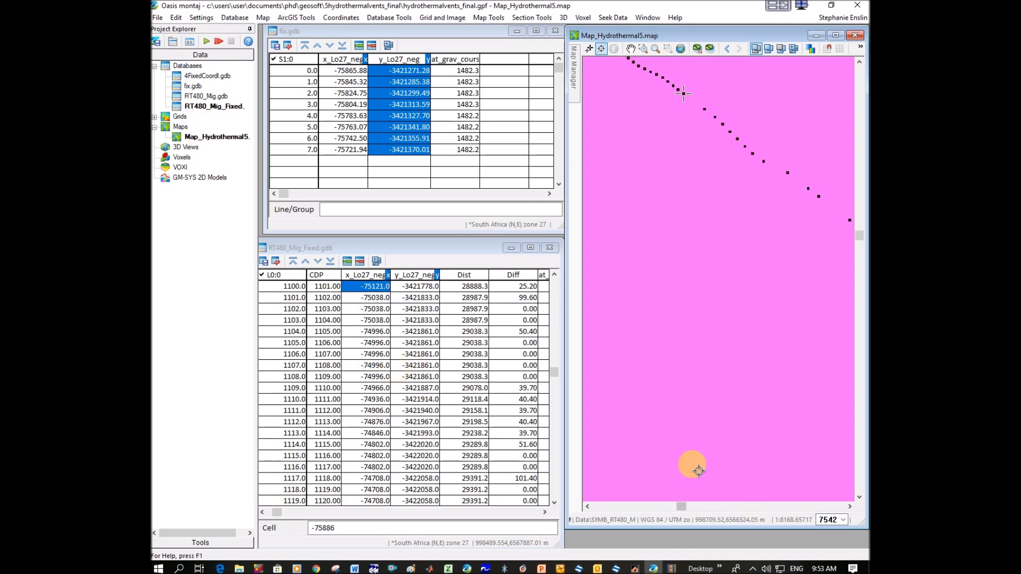
- Switch to the RT_480 seismic section in IHS Kingdom and return to Oasis montaj
left_click(615, 569)
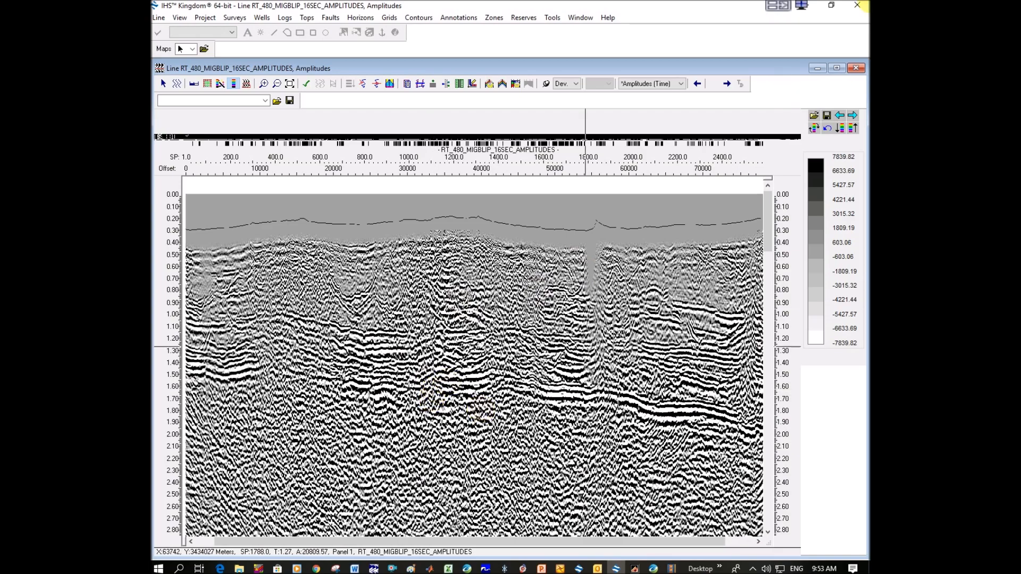
left_click(810, 9)
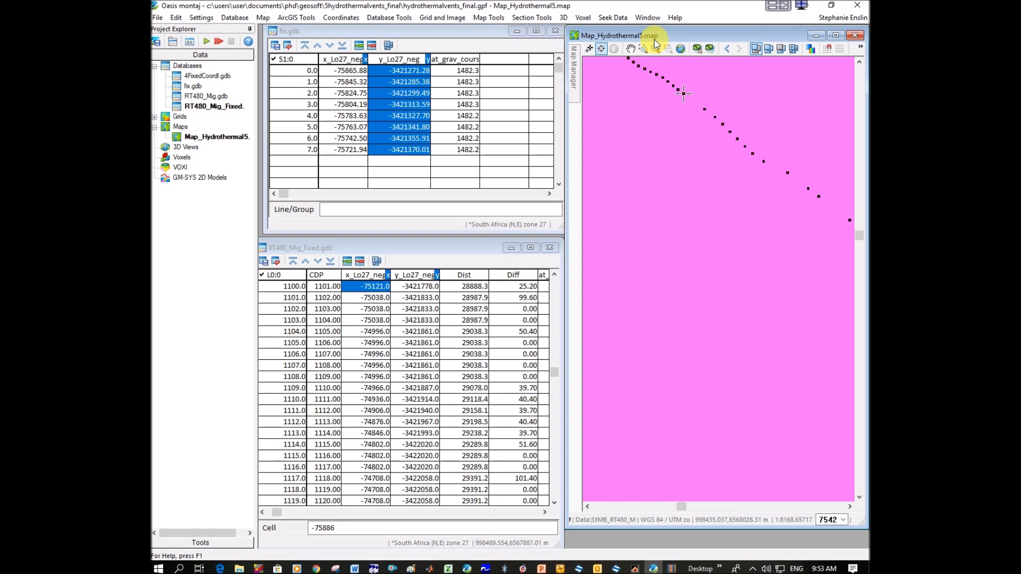
- Examine the irregularly spaced stretch of the line on the map and the RT480_Mig_Fixed records following CDP 1101
left_click_drag(767, 213, 684, 212)
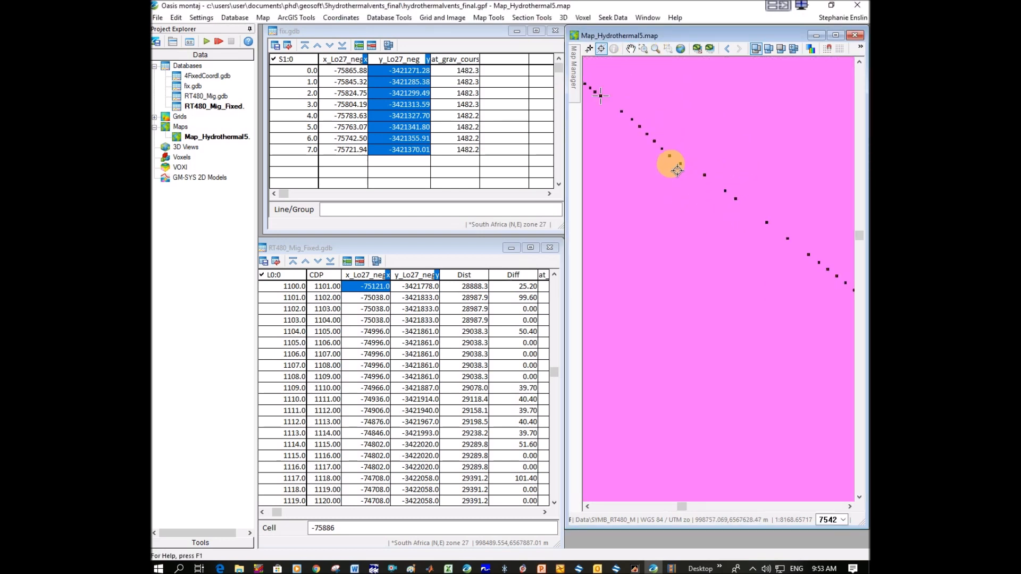
left_click_drag(677, 175, 690, 188)
scroll(733, 255, "down", 1)
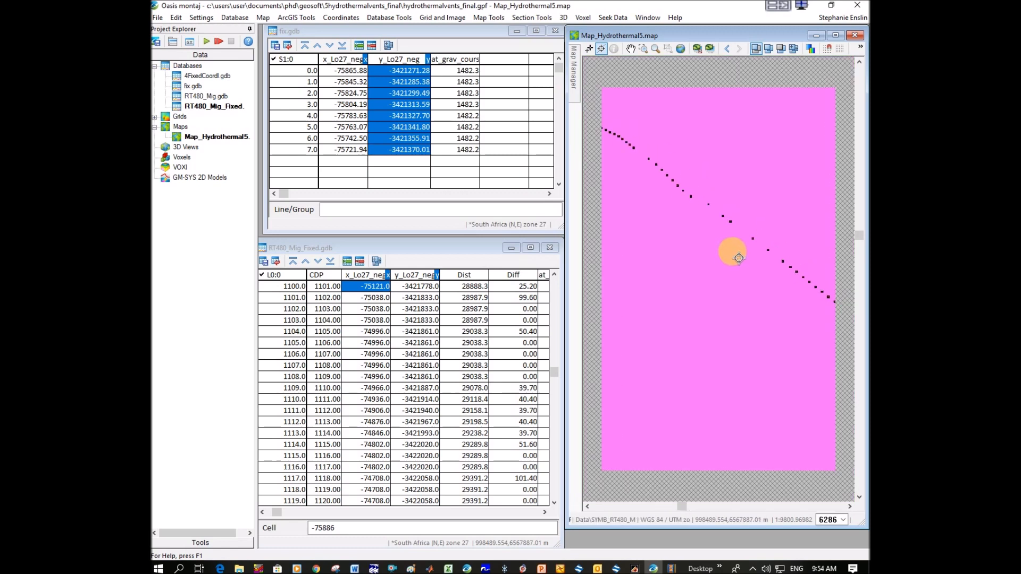
scroll(690, 152, "down", 1)
left_click(631, 49)
left_click_drag(704, 186, 654, 146)
left_click(670, 160)
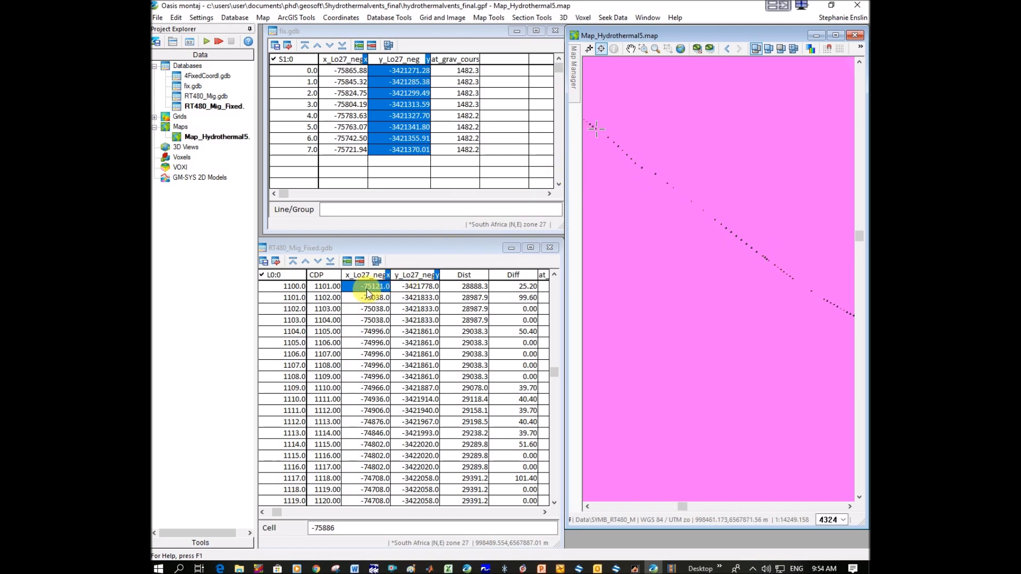
scroll(372, 319, "down", 3)
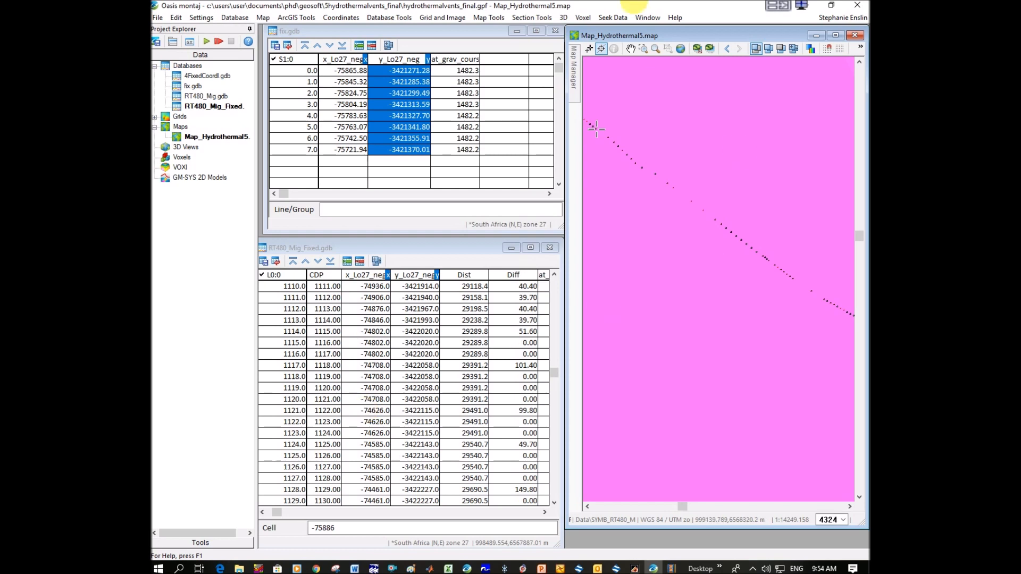
- Locate where even spacing resumes southeast of the gaps and step through the RT480_Mig_Fixed records to CDP 1177
left_click(830, 305)
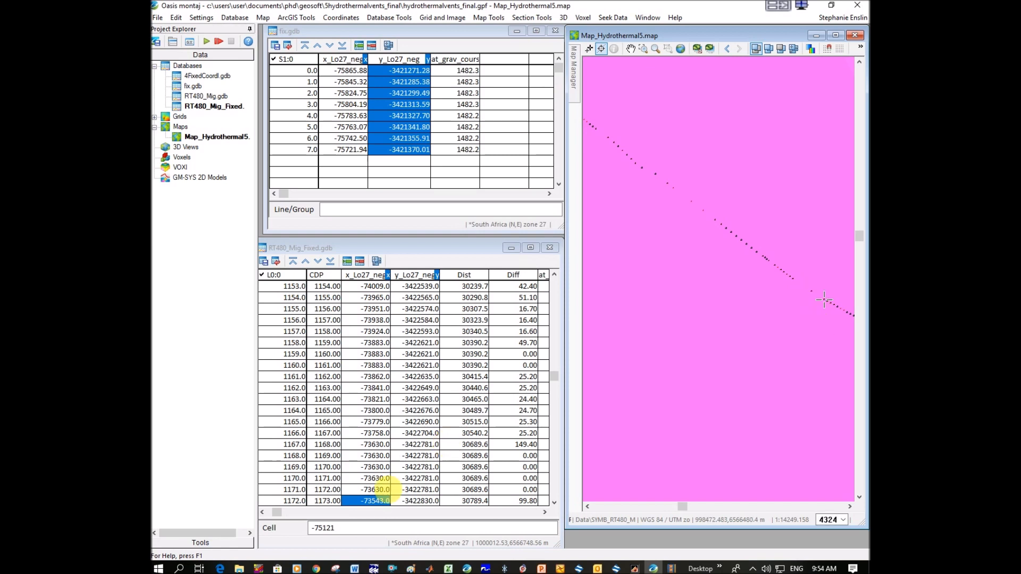
left_click(376, 500)
key("Down")
key("Down")
key("Down")
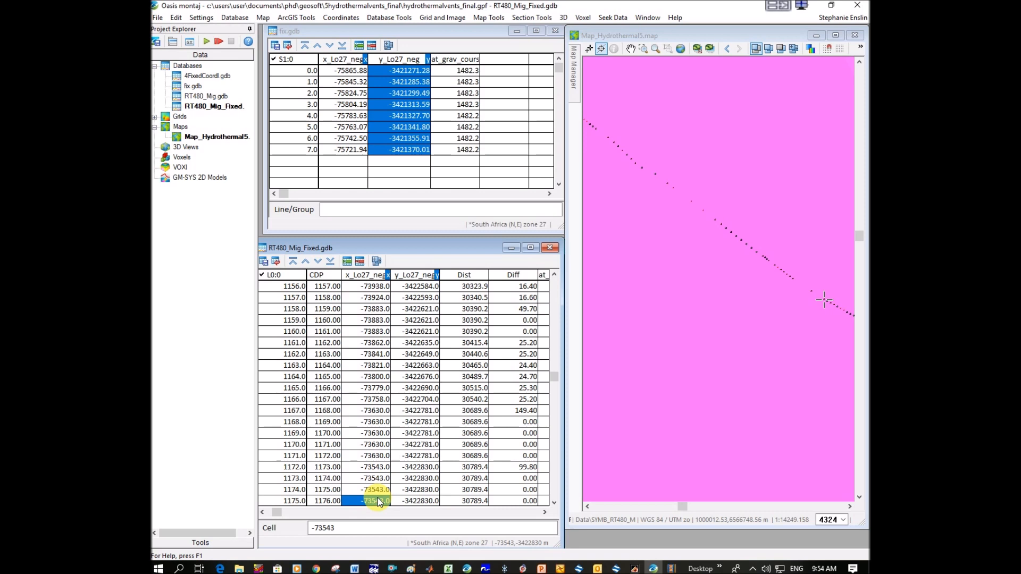
scroll(407, 497, "down", 2)
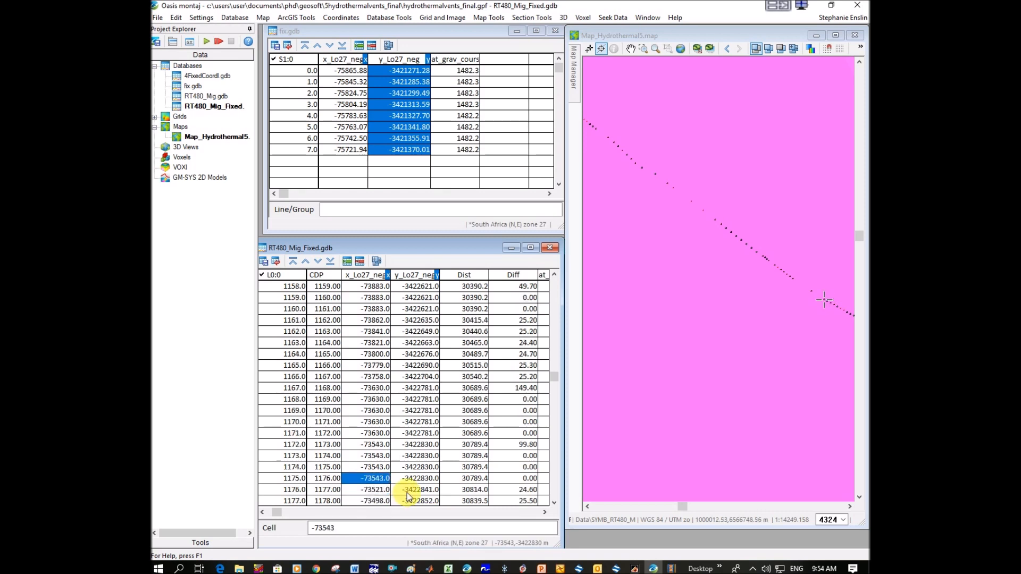
key("Down")
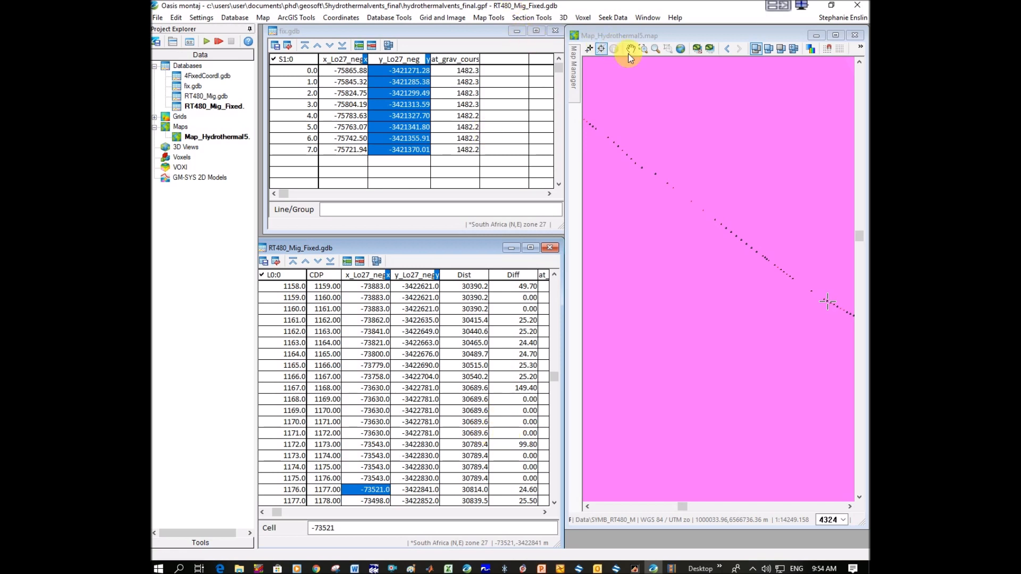
- Make fix.gdb the current database and start the interactive extraction of a grid profile into a new database line
left_click(637, 37)
left_click(307, 37)
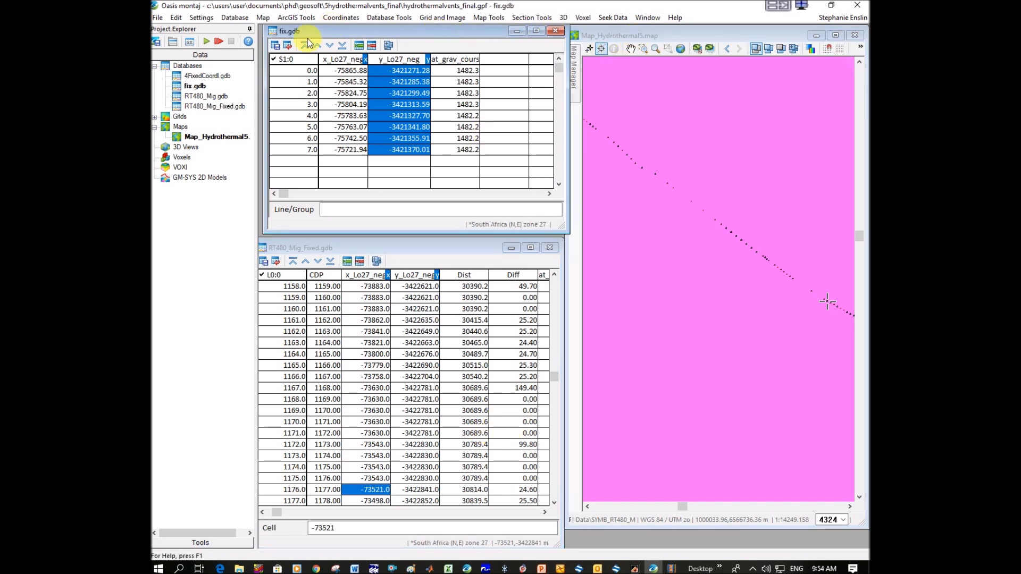
left_click(420, 18)
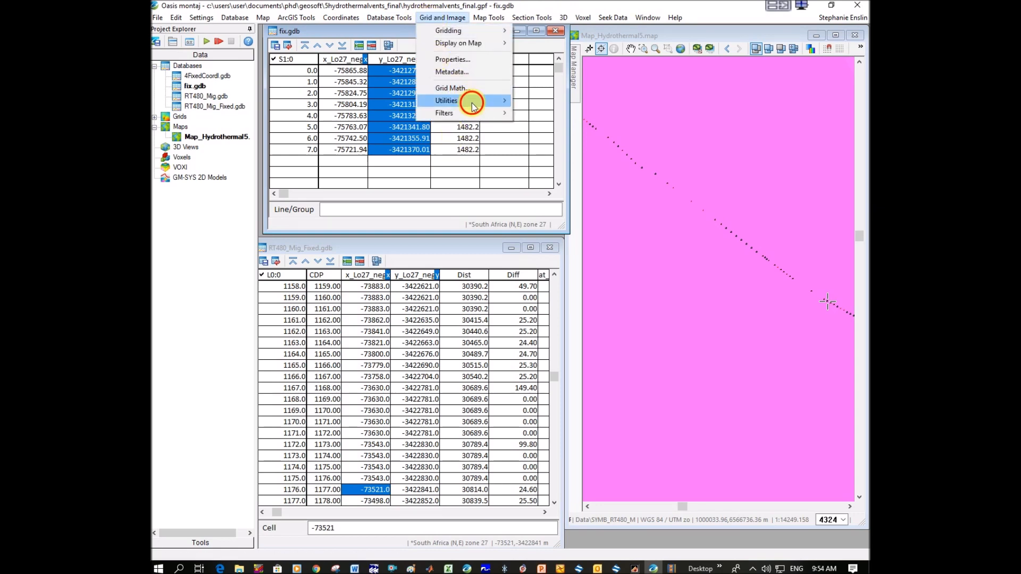
mouse_move(473, 101)
left_click(579, 208)
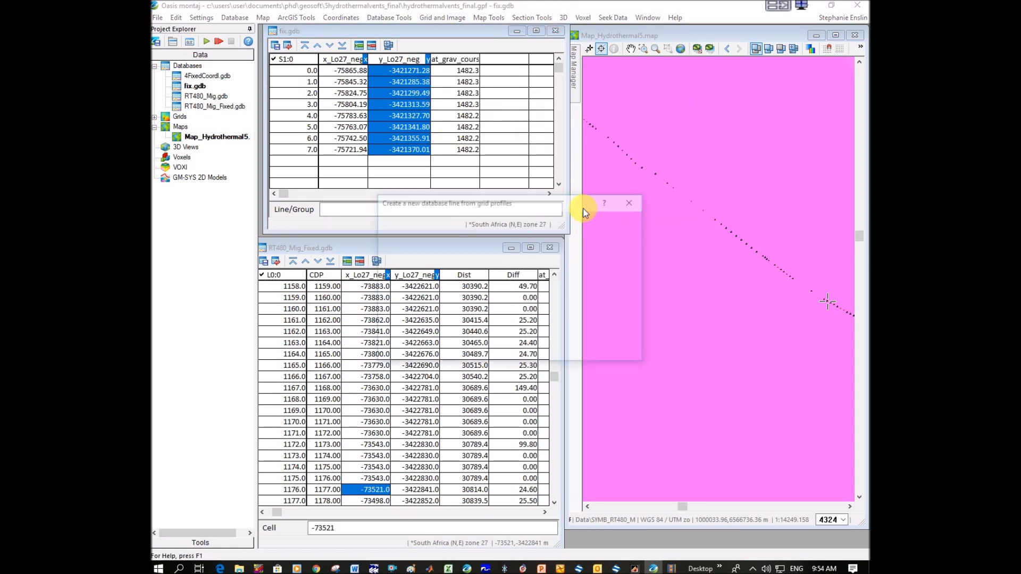
left_click(570, 350)
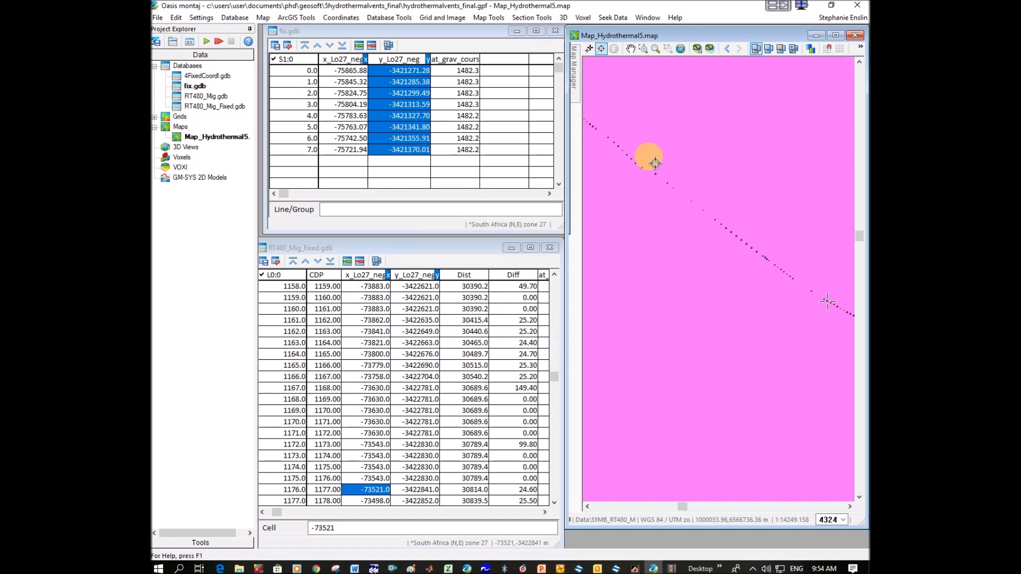
left_click(588, 309)
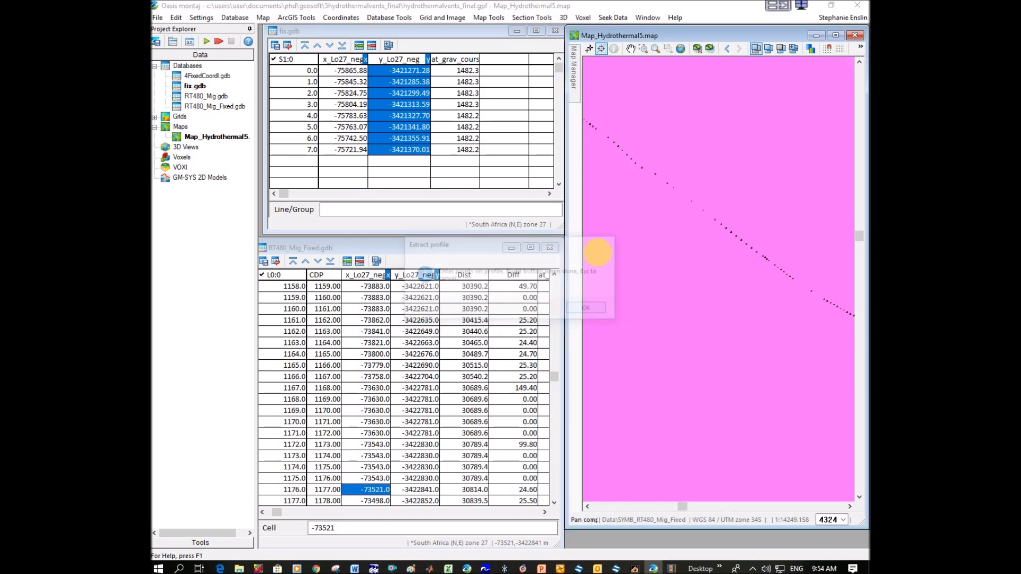
- Digitize the profile path along the irregular points from CDP 1101 southeast to the point near CDP 1177, and finish the line
left_click(599, 131)
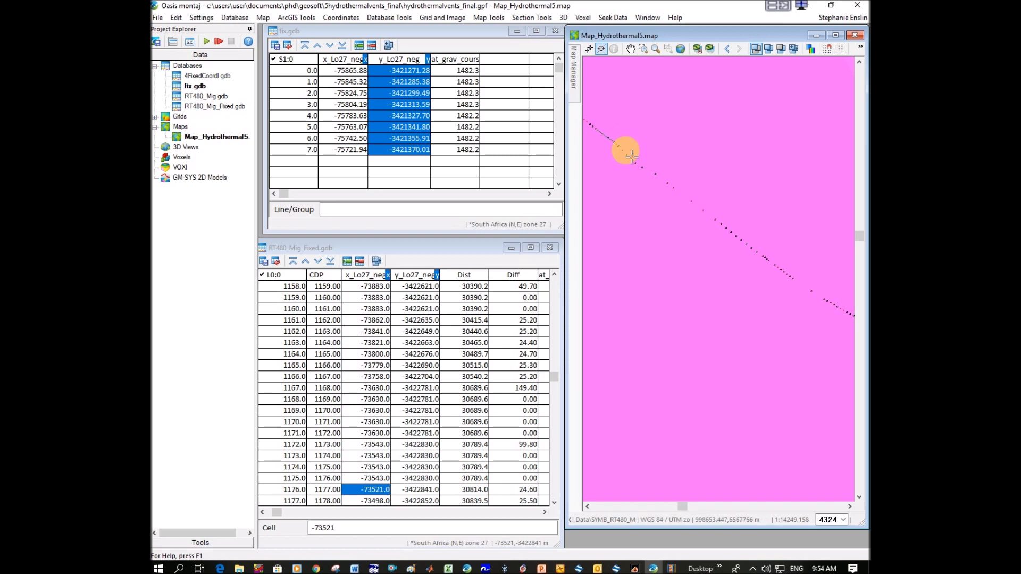
left_click(633, 160)
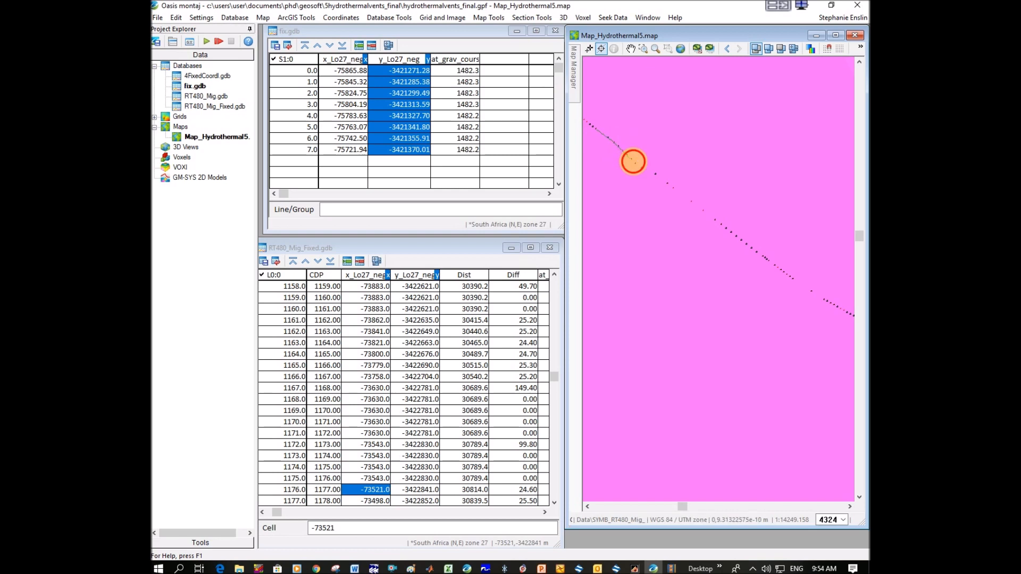
left_click(656, 175)
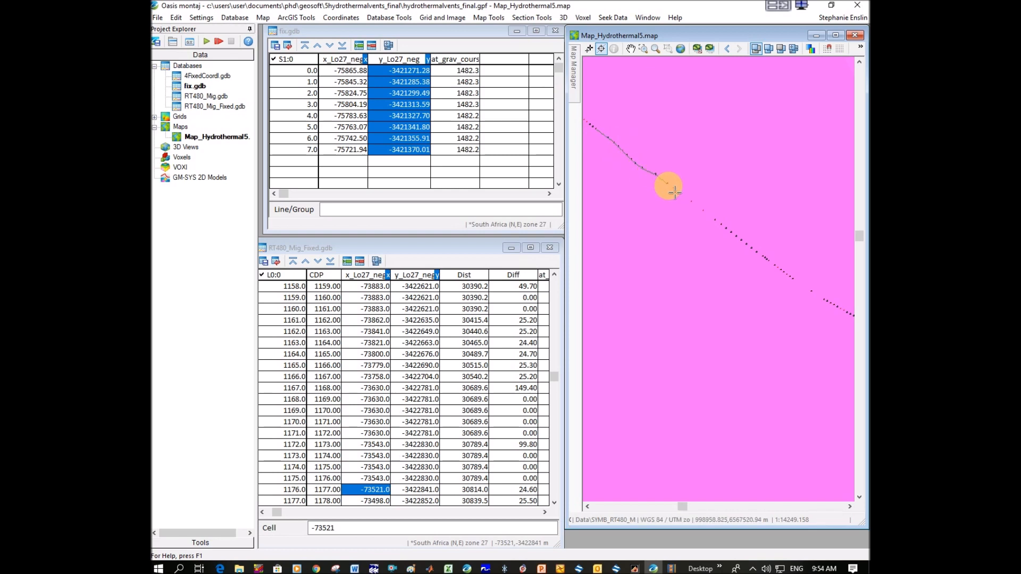
left_click(675, 189)
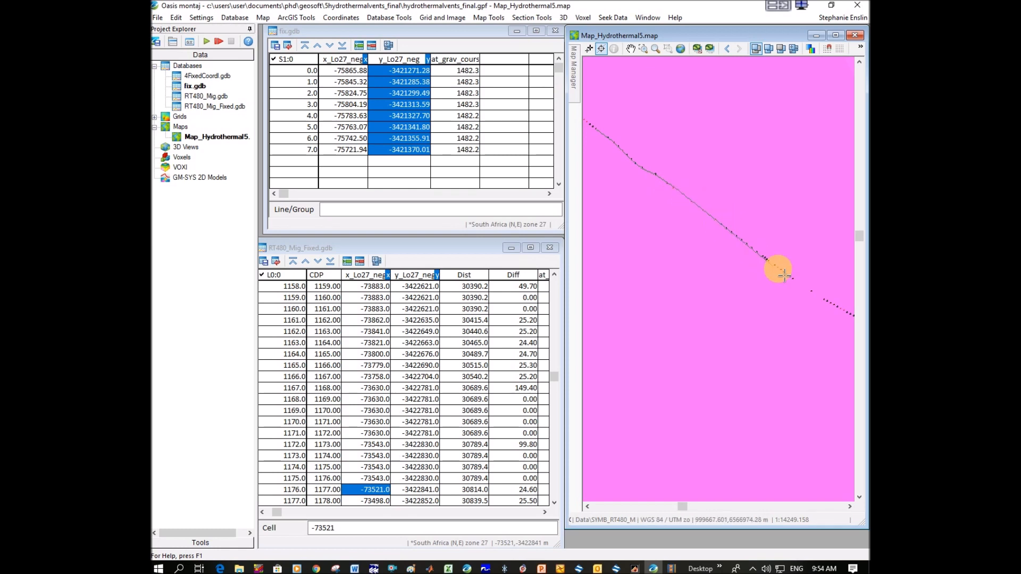
right_click(830, 305)
left_click(829, 306)
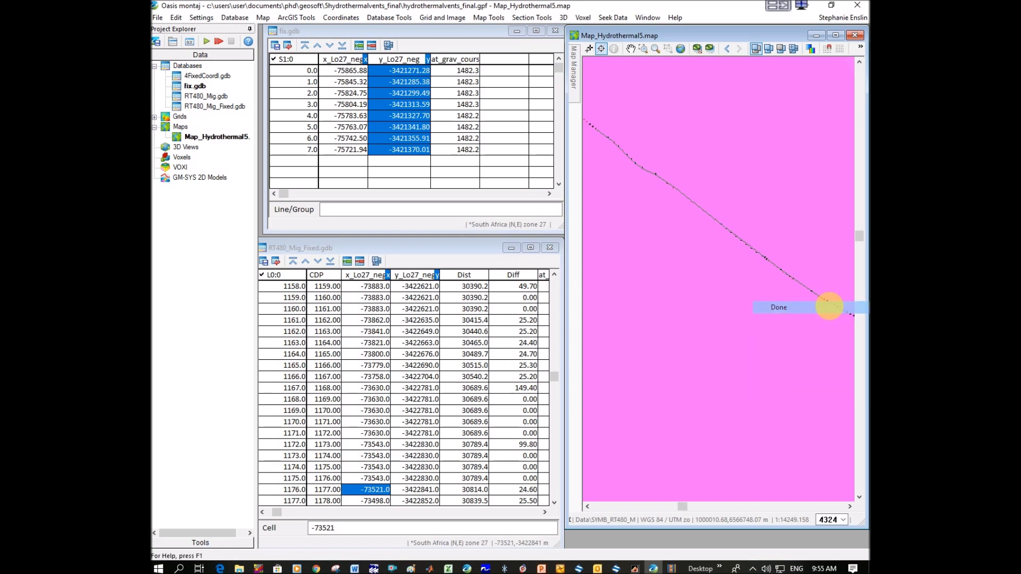
- Overwrite the existing line in fix.gdb with the newly digitized profile
left_click(502, 309)
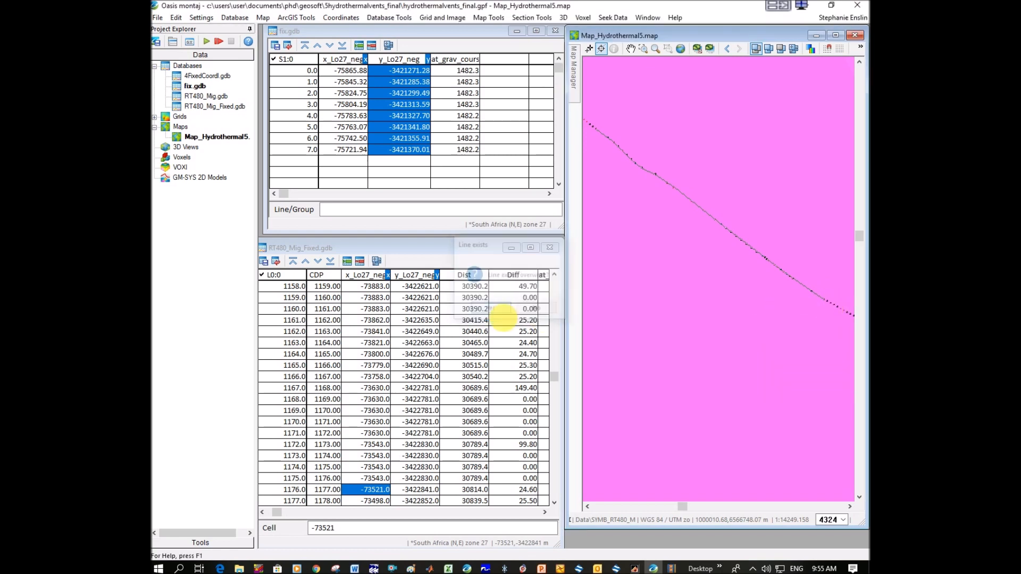
mouse_move(556, 69)
left_mouse_down()
mouse_move(553, 198)
mouse_move(554, 60)
left_mouse_up()
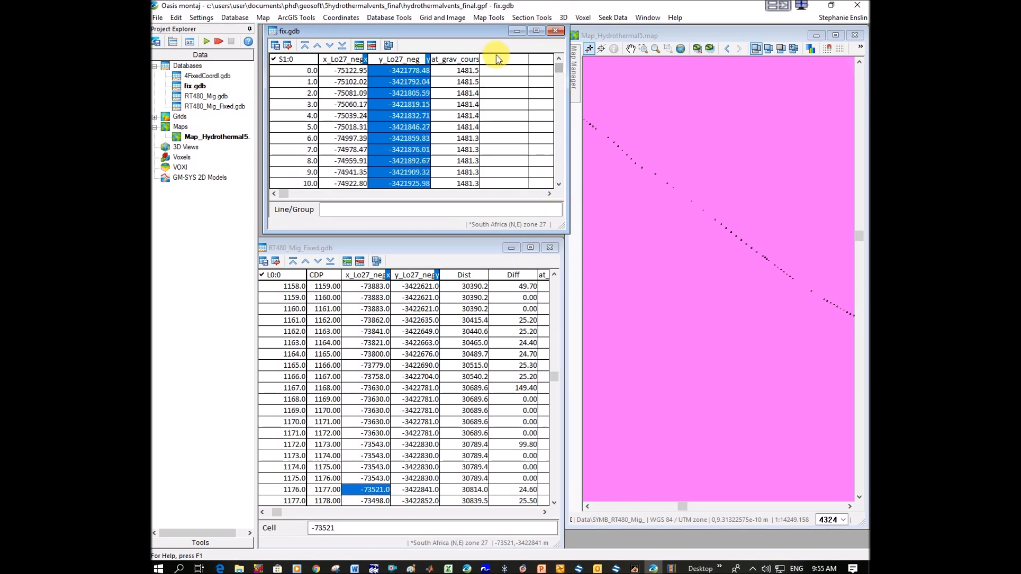
- Copy the x_Lo27_neg channel from fix.gdb into x_Lo27_neg of RT480_Mig_Fixed.gdb, starting at CDP 1101 as located from the linked map
left_click(329, 60)
left_click(329, 61)
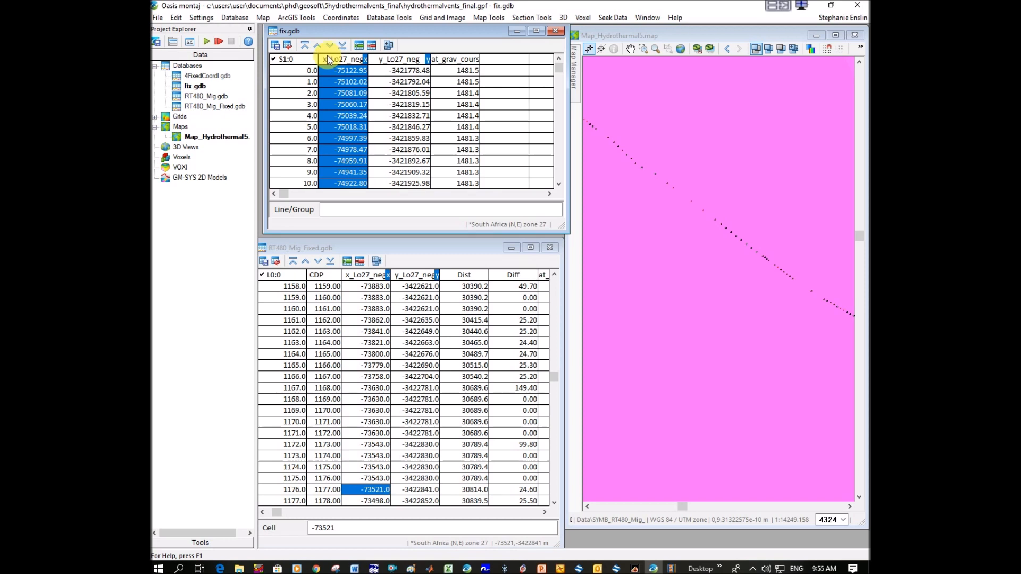
left_click(632, 35)
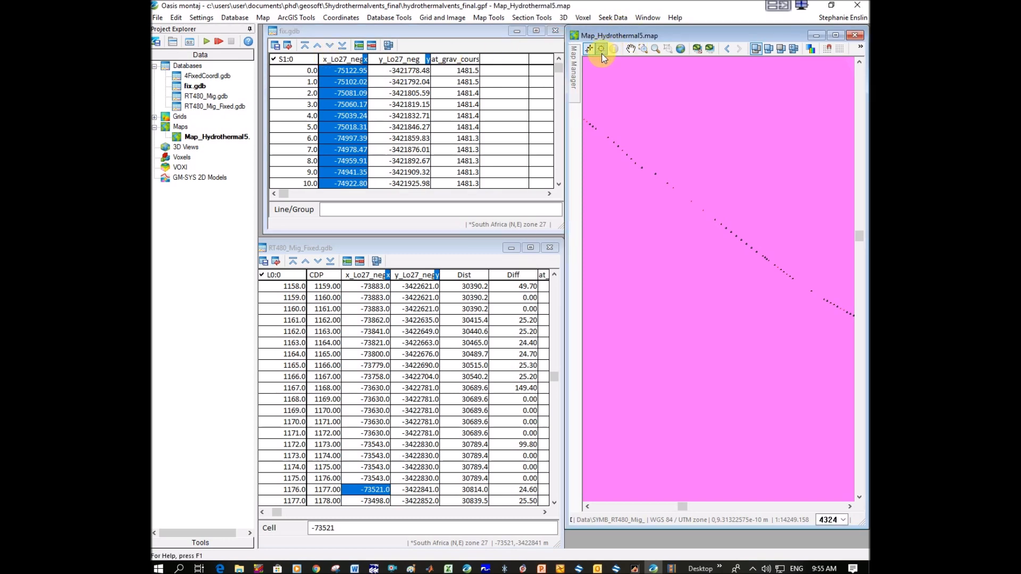
left_click(601, 49)
left_click(527, 321)
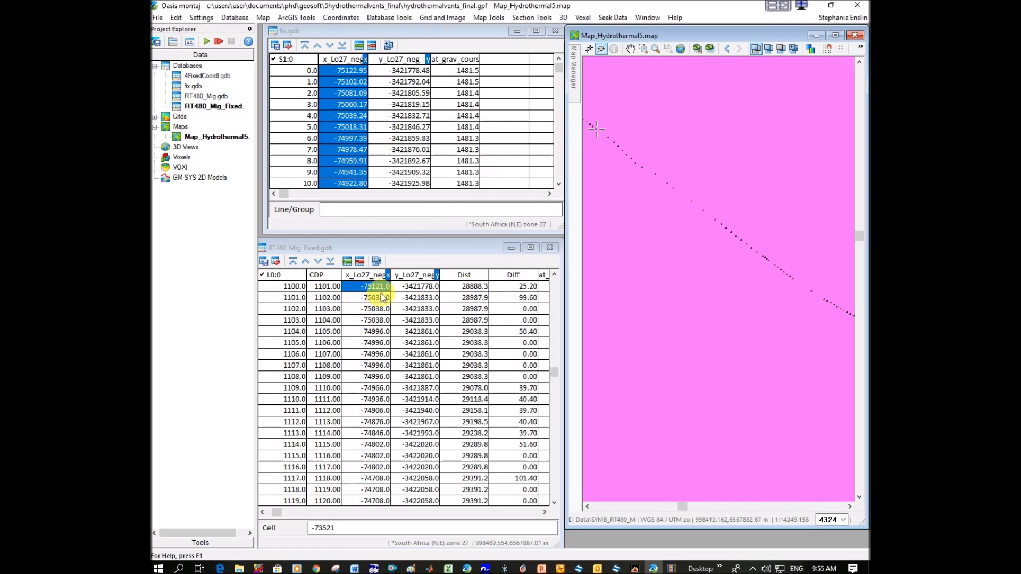
left_click(376, 286)
key("ctrl+v")
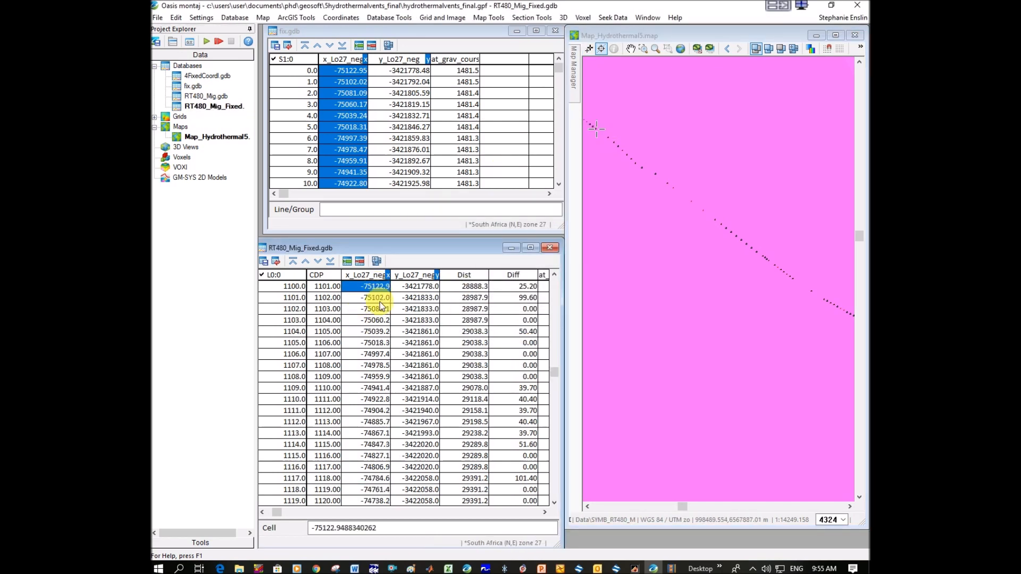
- Copy the y_Lo27_neg channel from fix.gdb into y_Lo27_neg of RT480_Mig_Fixed.gdb, starting at CDP 1101
left_click(415, 59)
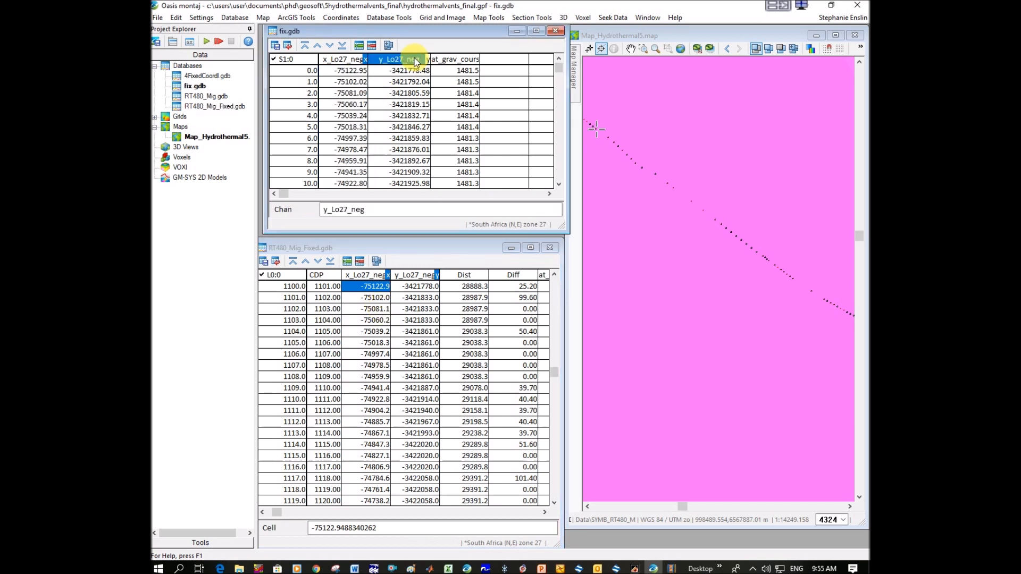
left_click(416, 60)
left_click(422, 286)
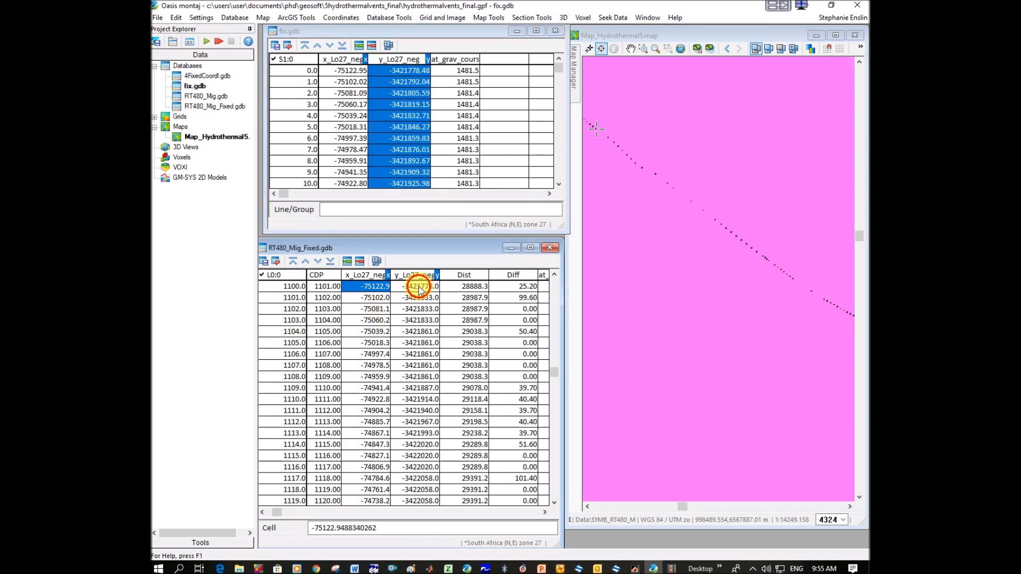
left_click(423, 288)
key("ctrl+v")
- Plot the RT480_Mig_Fixed locations on the map as red dots of 0.05 mm, masked by x_Lo27_neg
left_click(488, 17)
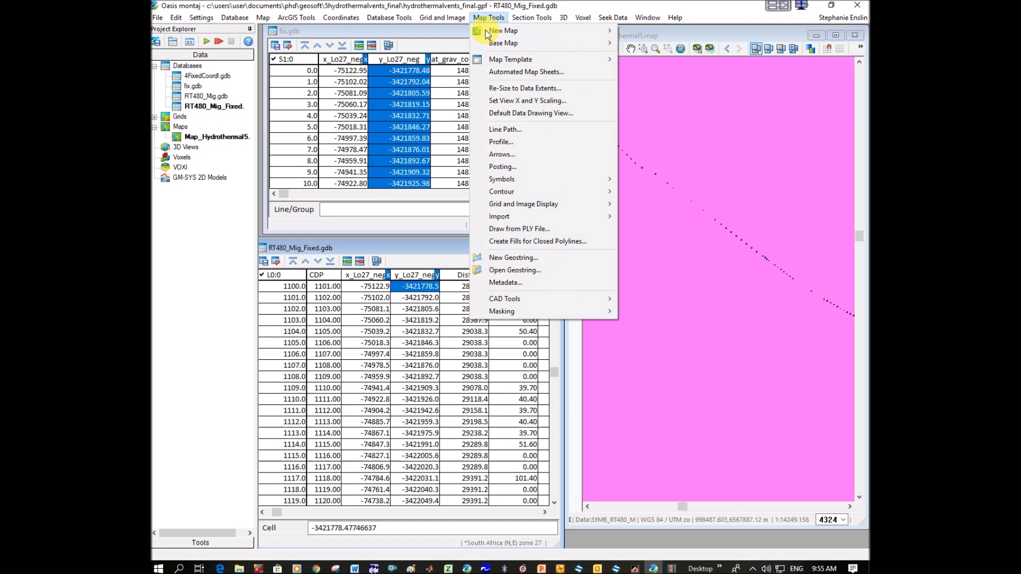
mouse_move(569, 181)
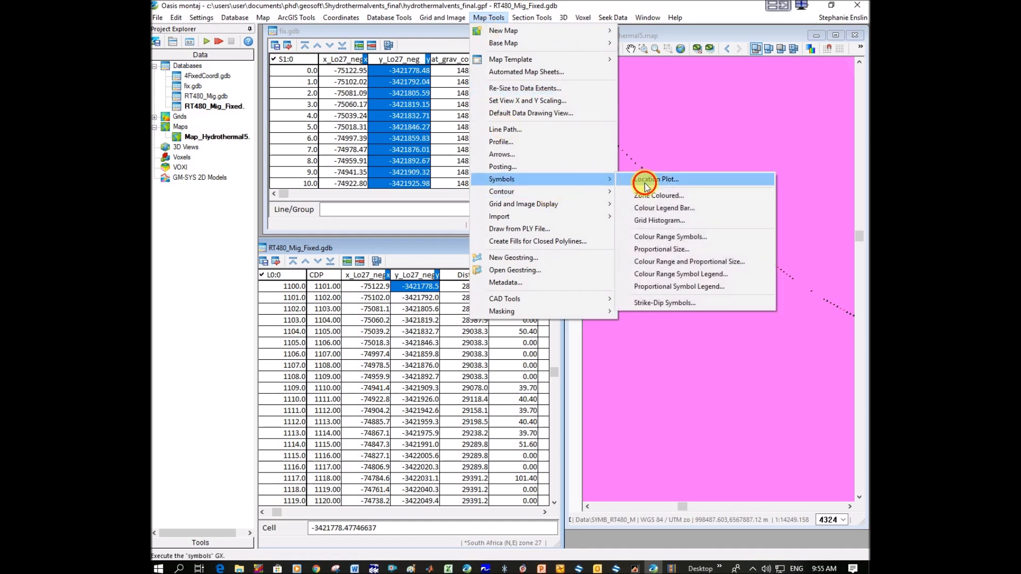
left_click(643, 180)
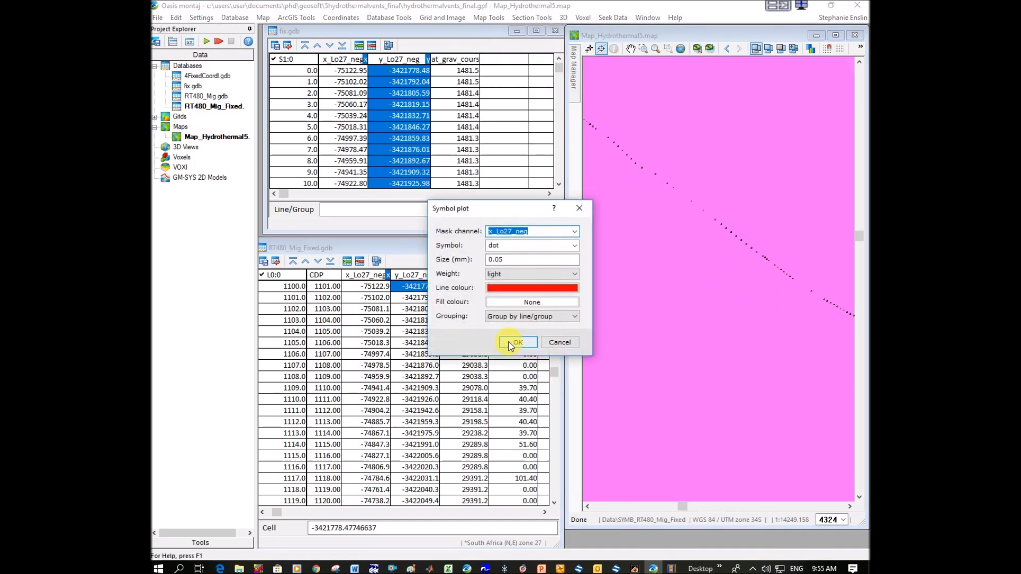
left_click(508, 342)
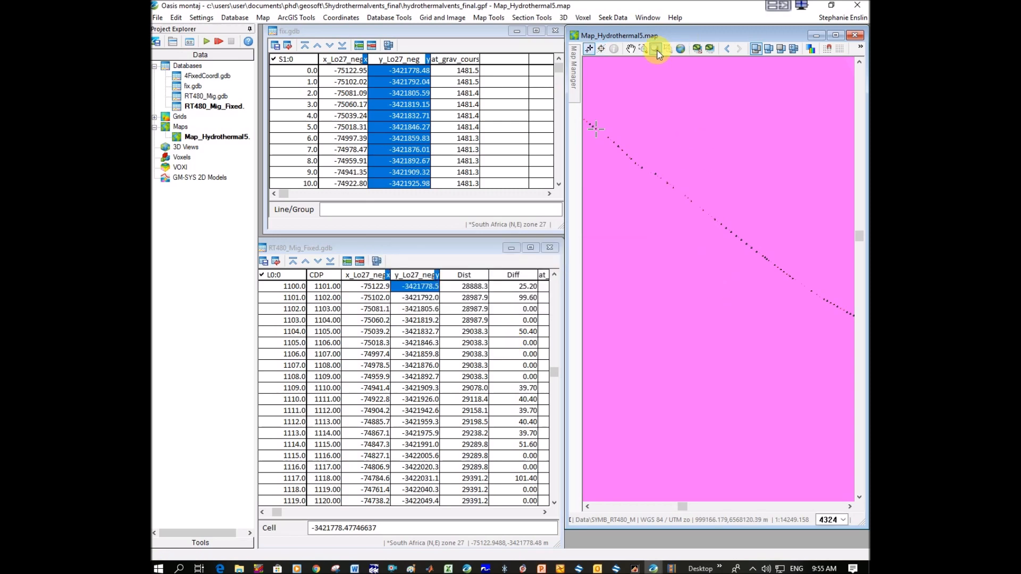
- Examine the spacing of the replotted points against the original points along the corrected stretch of the line
scroll(678, 190, "down", 2)
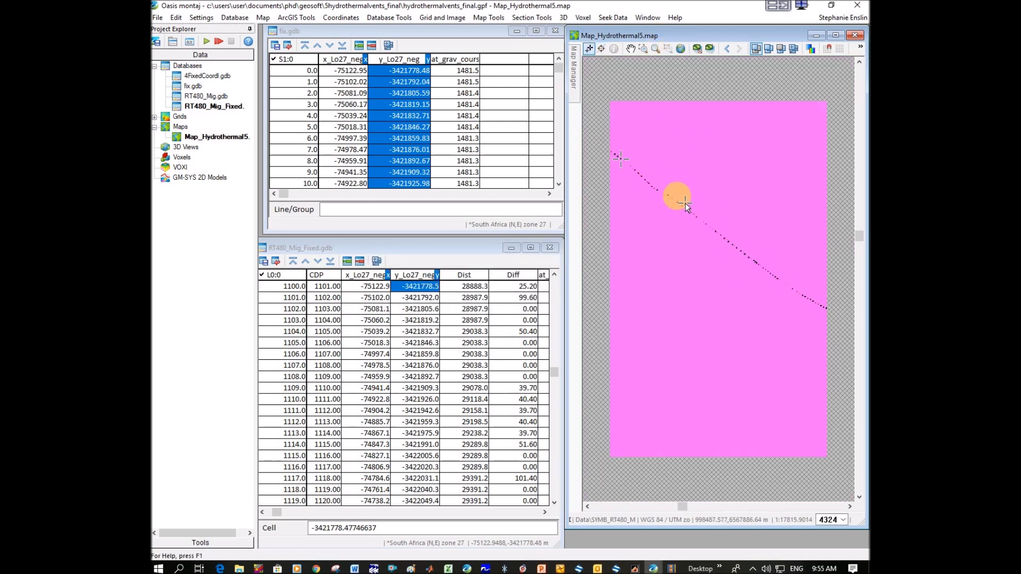
scroll(696, 144, "up", 3)
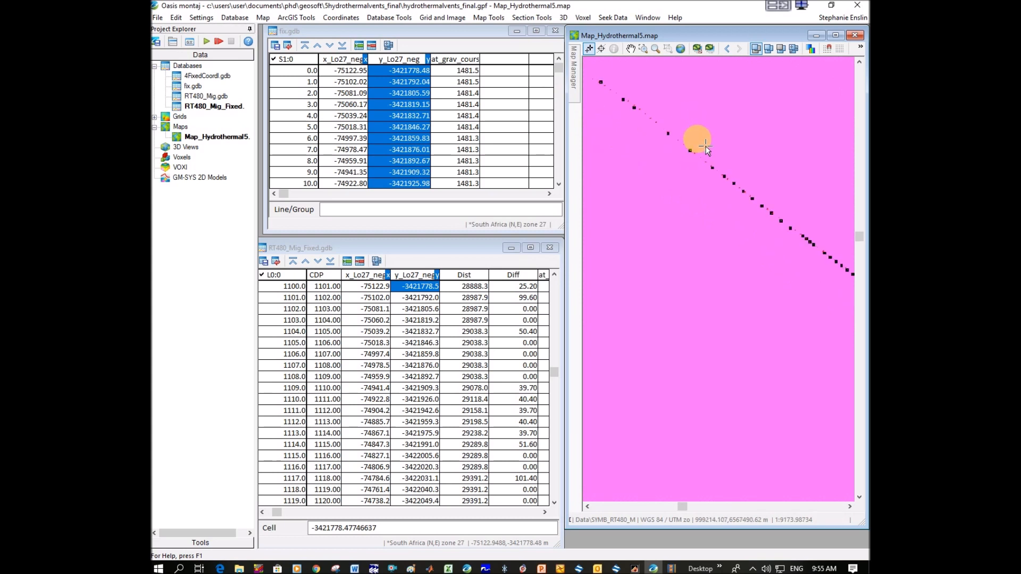
scroll(777, 195, "down", 3)
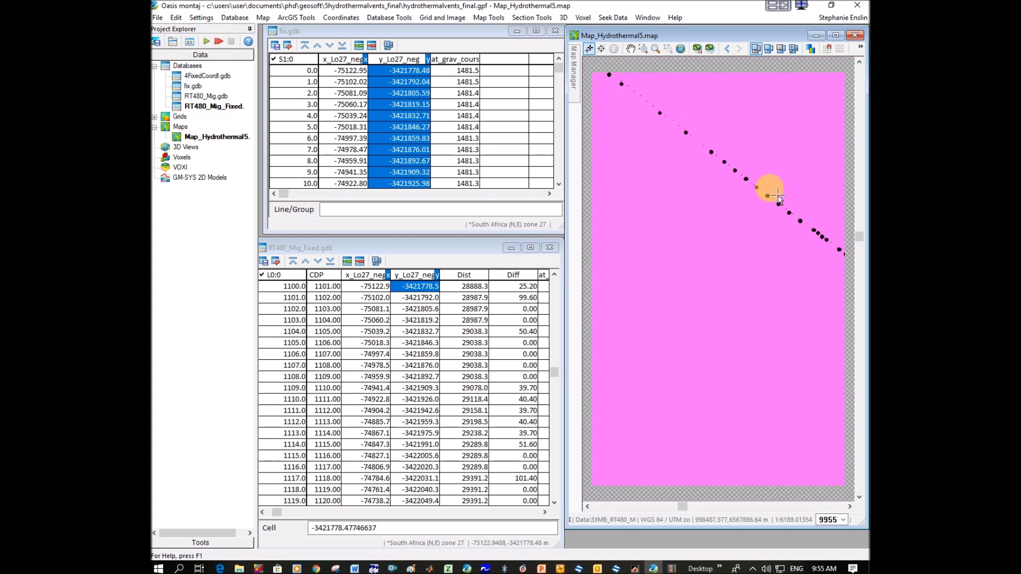
scroll(781, 197, "up", 2)
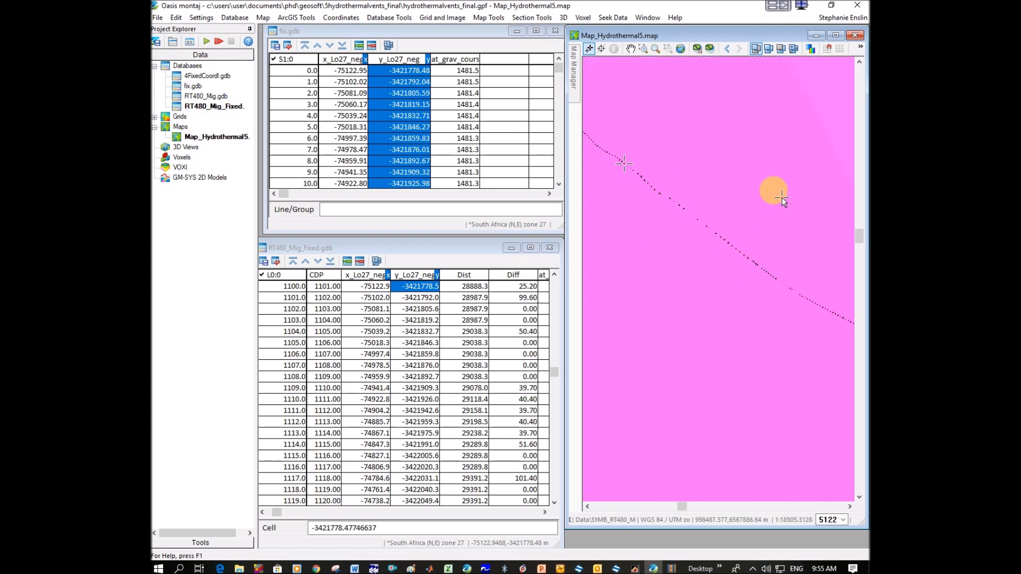
scroll(782, 197, "down", 2)
scroll(700, 232, "up", 2)
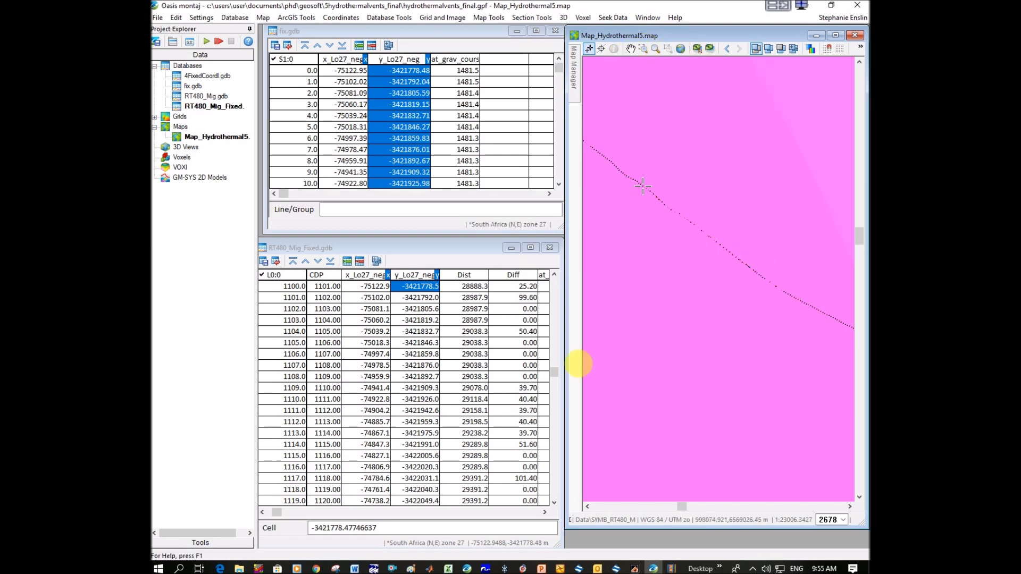
left_click(751, 569)
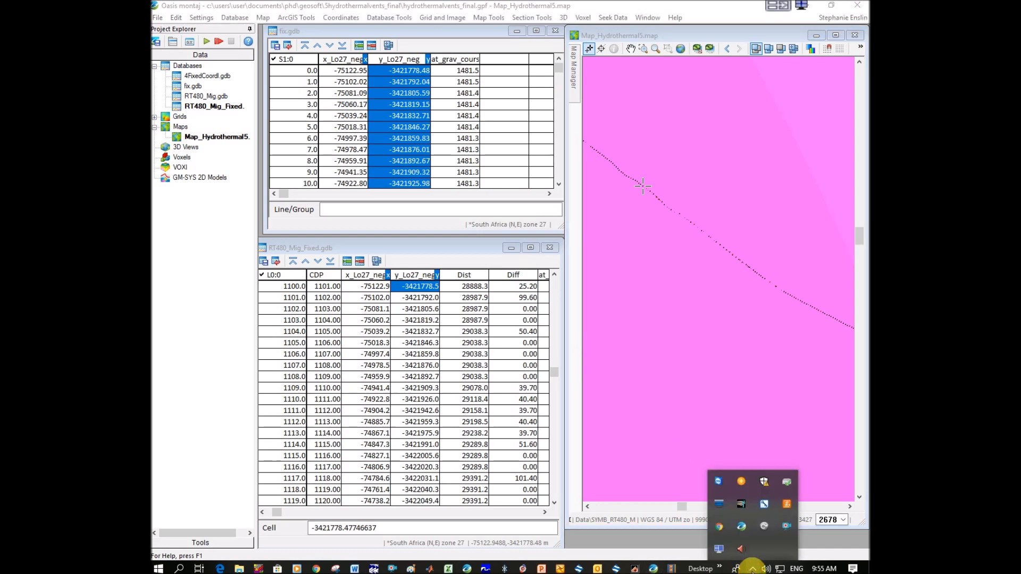
right_click(787, 528)
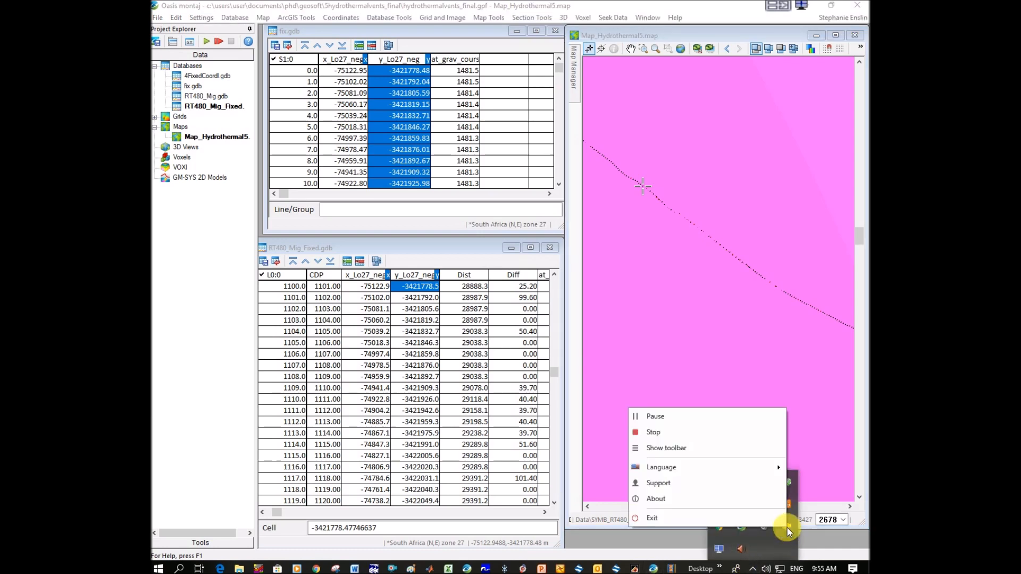
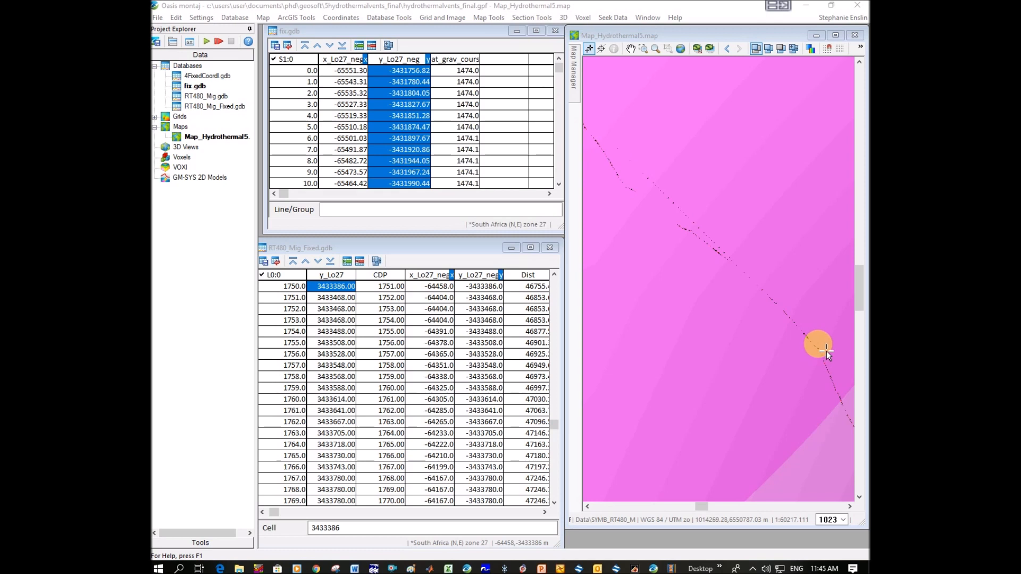
- Examine the next offset and gapped stretches of the line on the map, further southeast
left_click(643, 48)
left_click_drag(605, 169, 833, 392)
left_click(712, 277)
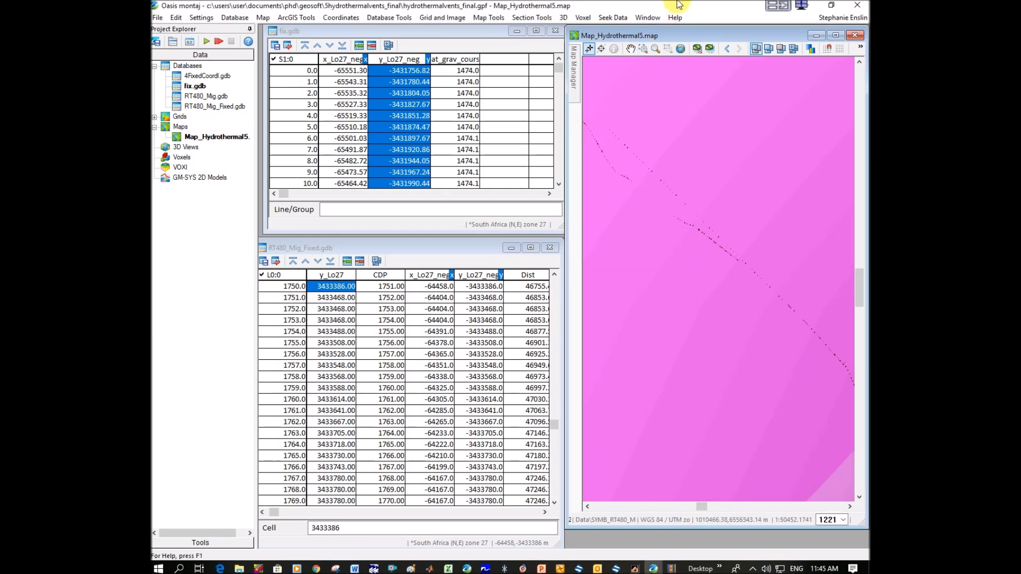
left_click(694, 225)
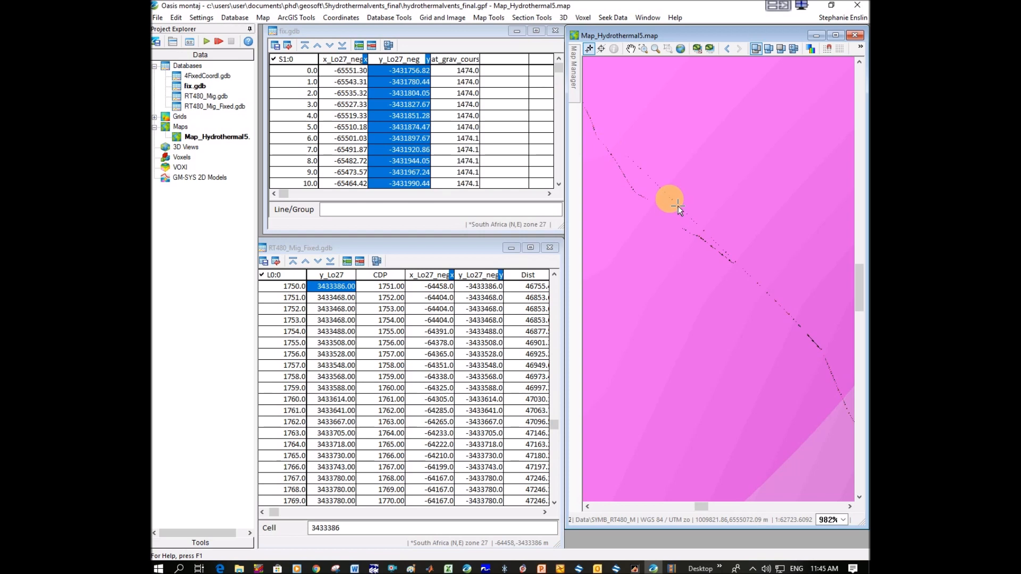
left_click(642, 48)
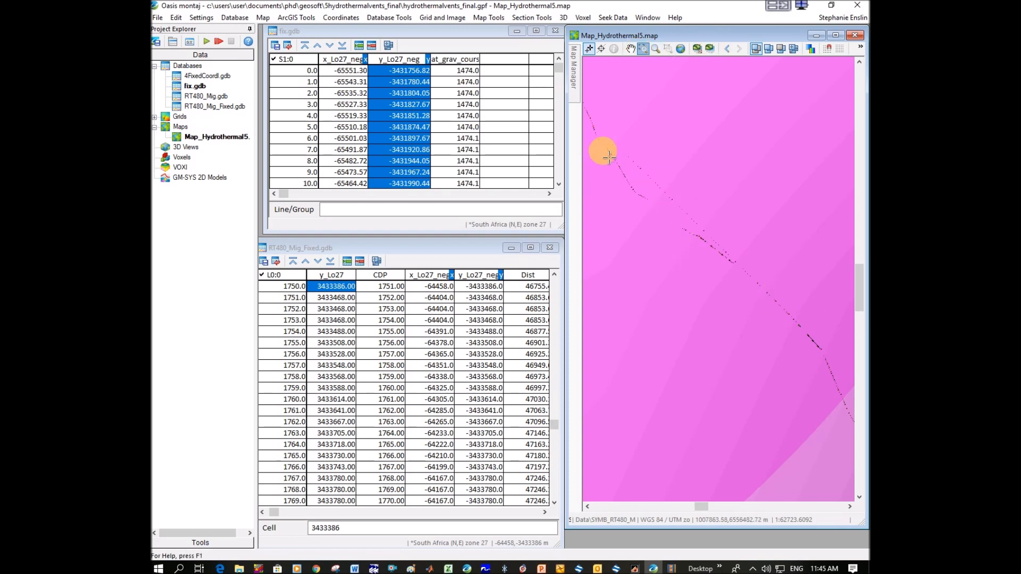
key("Escape")
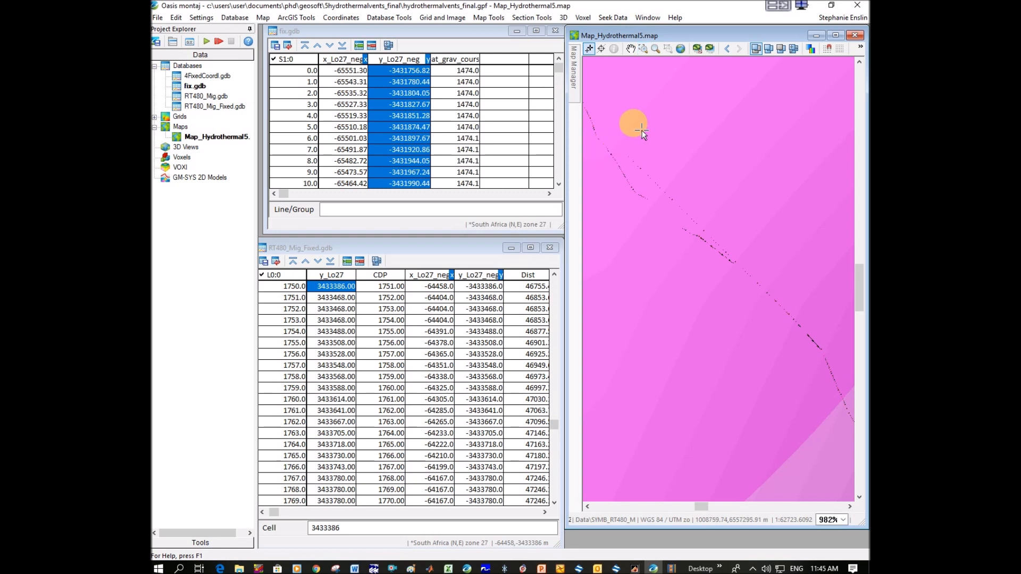
right_click(628, 113)
key("Escape")
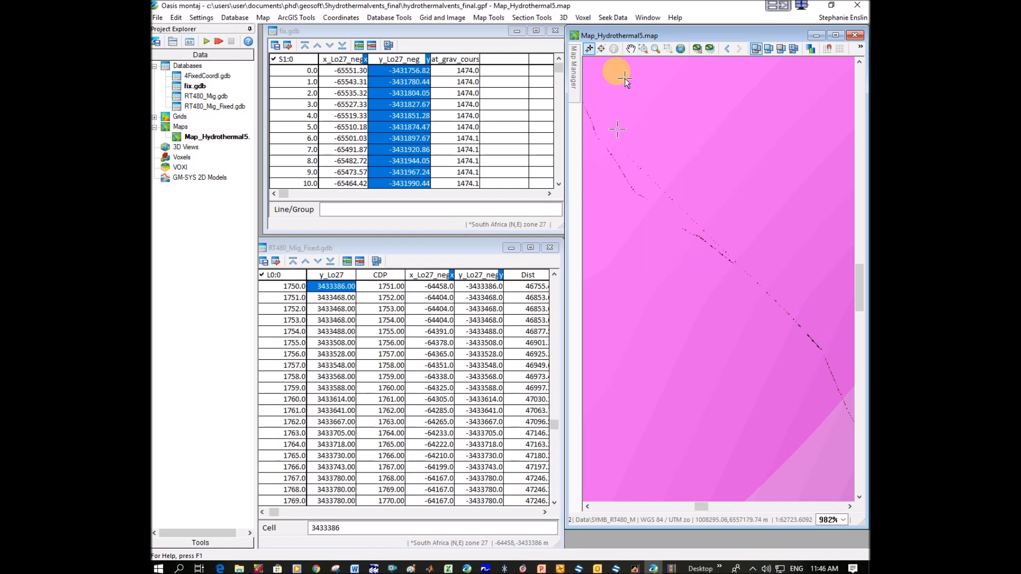
- Link the map to the SYMB_RT480_Mig_Fixed group and locate the database record for a point at the stretch's northwestern end
left_click(599, 51)
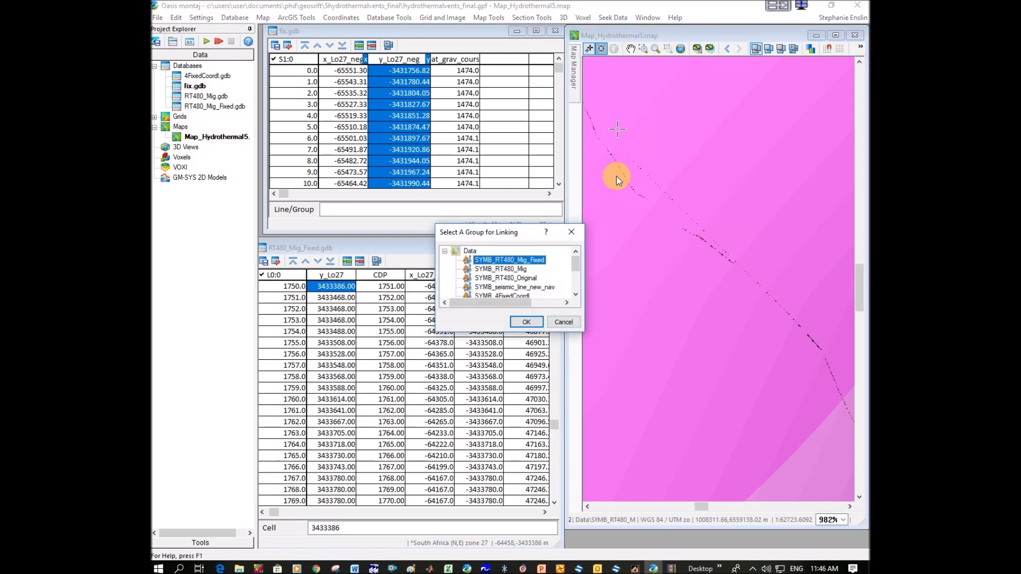
left_click(527, 321)
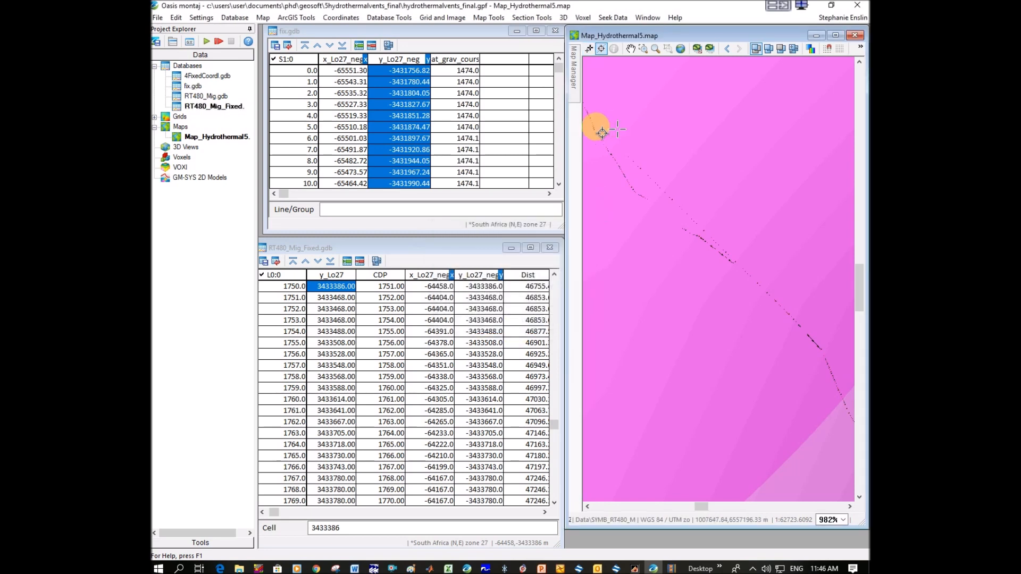
left_click(599, 134)
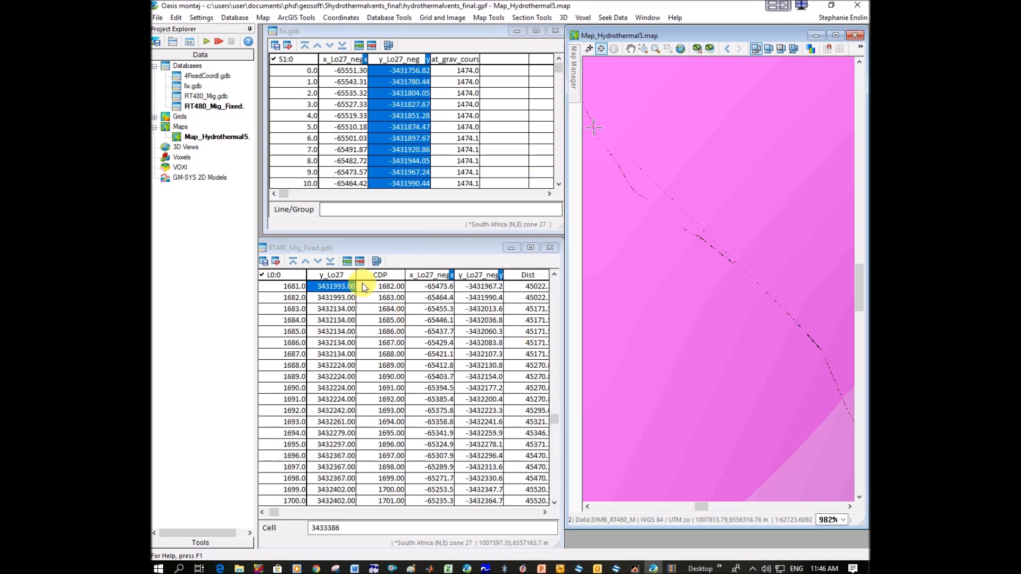
- Step through the x_Lo27_neg records of RT480_Mig_Fixed from row 1681 to row 1919, following the linked cursor along the line on the map
left_click(431, 287)
key("Down")
key("Down")
key("Down")
key("Page_Down")
key("Down")
key("Down")
key("Down")
key("Down")
key("Down")
key("Down")
key("Down")
key("Down")
key("Down")
key("Down")
key("Down")
key("Down")
key("Down")
key("Down")
key("Down")
key("Down")
key("Down")
key("Down")
key("Down")
key("Down")
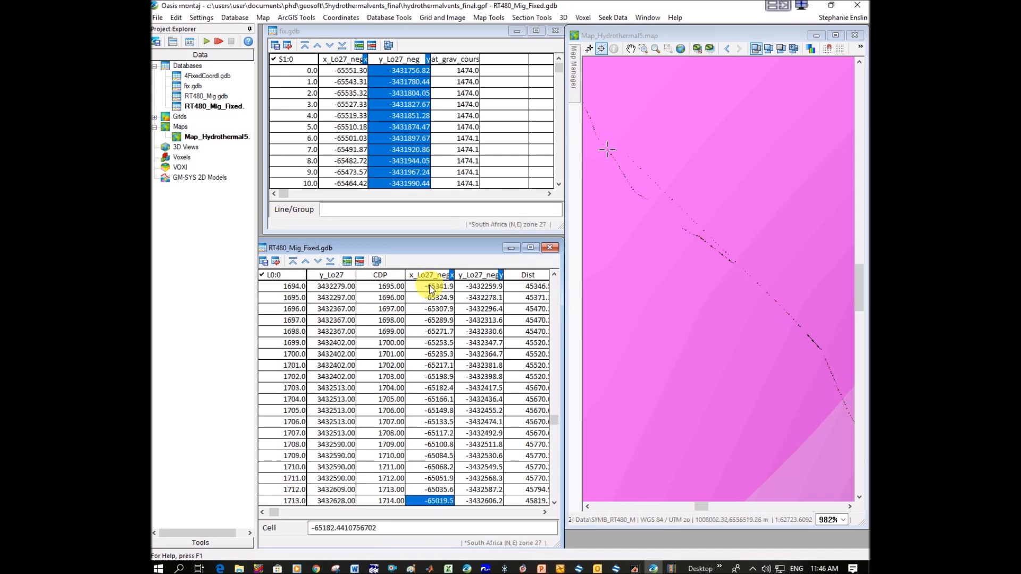
key("Down")
key("Down")
key("Down")
key("Down")
key("Down")
key("Down")
key("Down")
key("Down")
key("Down")
key("Down")
key("Down")
key("Down")
key("Down")
key("Down")
key("Down")
key("Down")
key("Down")
key("Down")
key("Down")
key("Down")
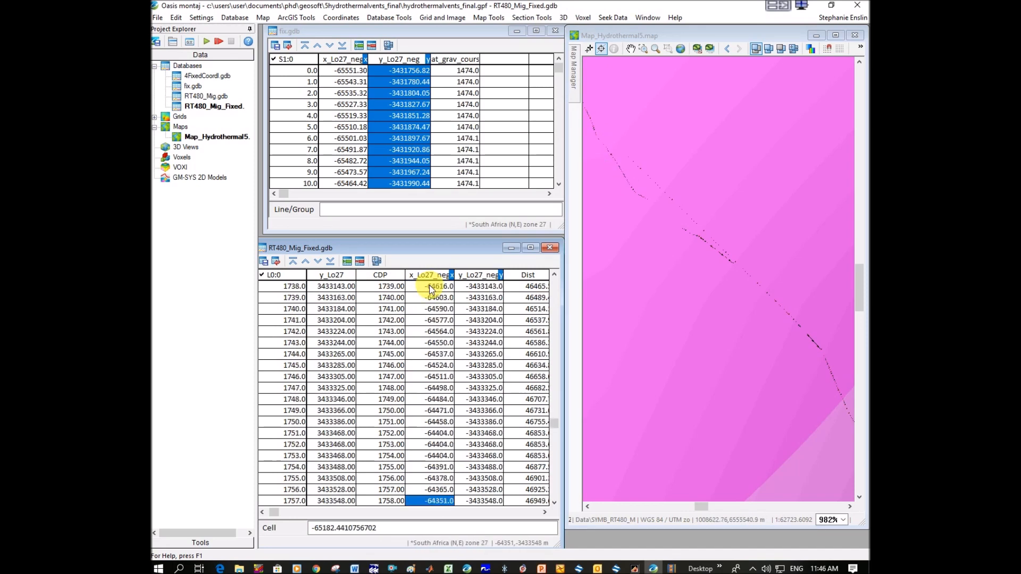
key("Down")
key("Down")
key("Down")
key("Down")
key("Down")
key("Down")
key("Down")
key("Down")
key("Down")
key("Down")
key("Down")
key("Down")
key("Down")
key("Down")
key("Down")
key("Down")
key("Down")
key("Down")
key("Down")
key("Down")
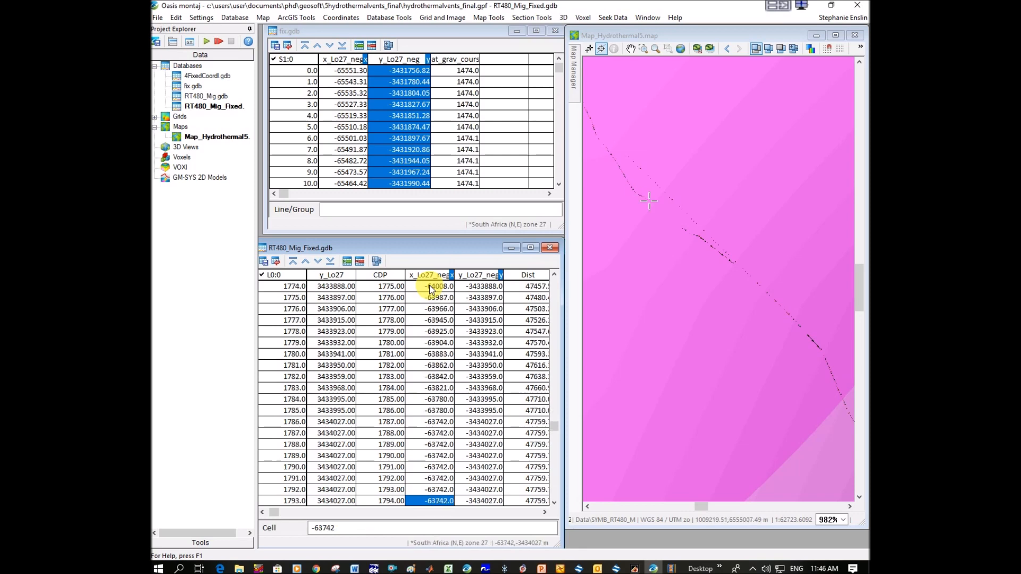
key("Down")
key("Down")
key("Down")
key("Down")
key("Down")
key("Down")
key("Down")
key("Down")
key("Down")
key("Down")
key("Down")
key("Down")
key("Down")
key("Down")
key("Down")
key("Down")
key("Down")
key("Down")
key("Down")
key("Down")
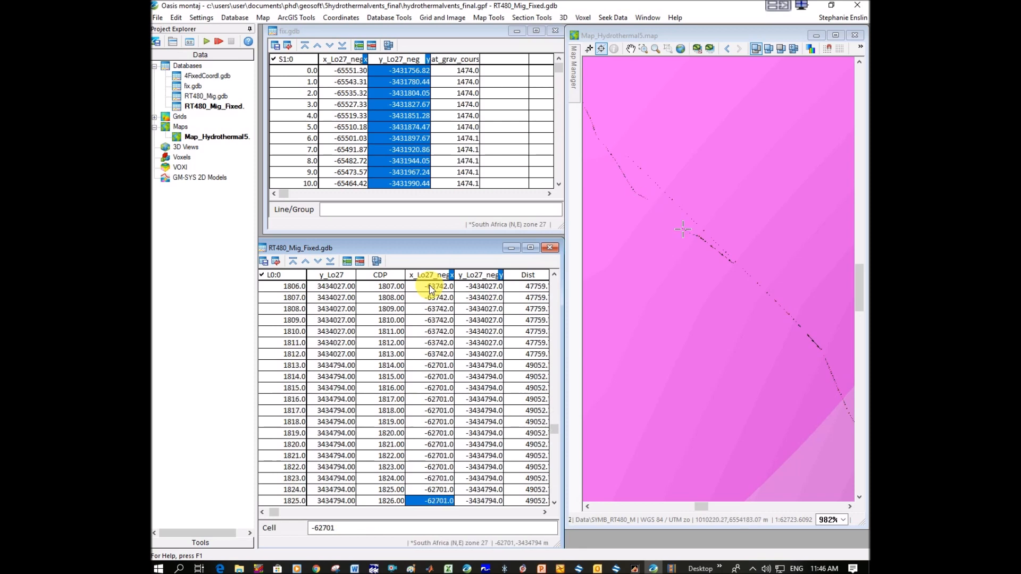
key("Down")
key("Down")
key("Down")
key("Down")
key("Down")
key("Down")
key("Down")
key("Down")
key("Down")
key("Down")
key("Down")
key("Down")
key("Down")
key("Down")
key("Down")
key("Down")
key("Down")
key("Down")
key("Down")
key("Down")
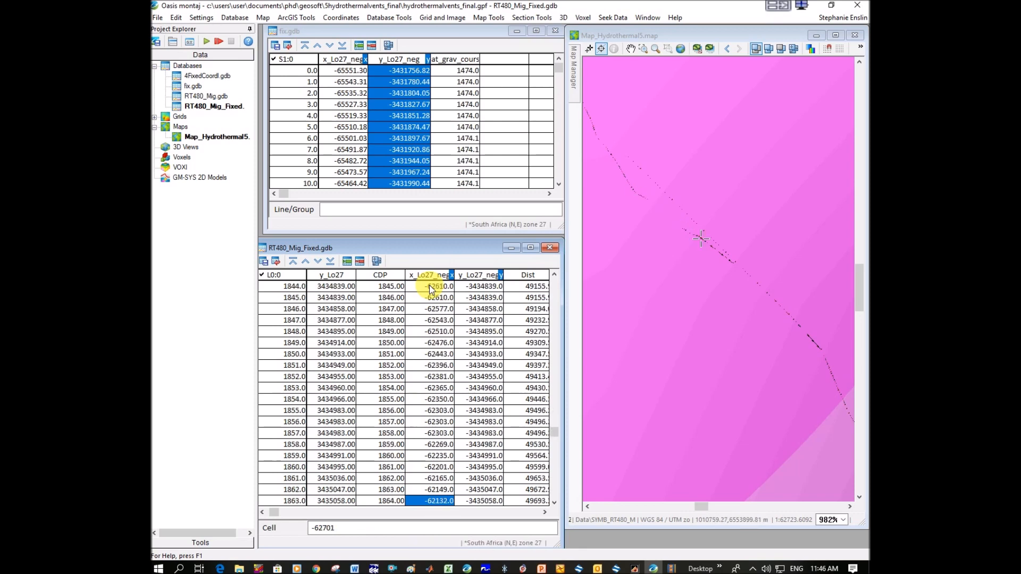
key("Down")
key("Down")
key("Down")
key("Down")
key("Down")
key("Down")
key("Down")
key("Down")
key("Down")
key("Down")
key("Down")
key("Down")
key("Down")
key("Down")
key("Down")
key("Down")
key("Down")
key("Down")
key("Down")
key("Down")
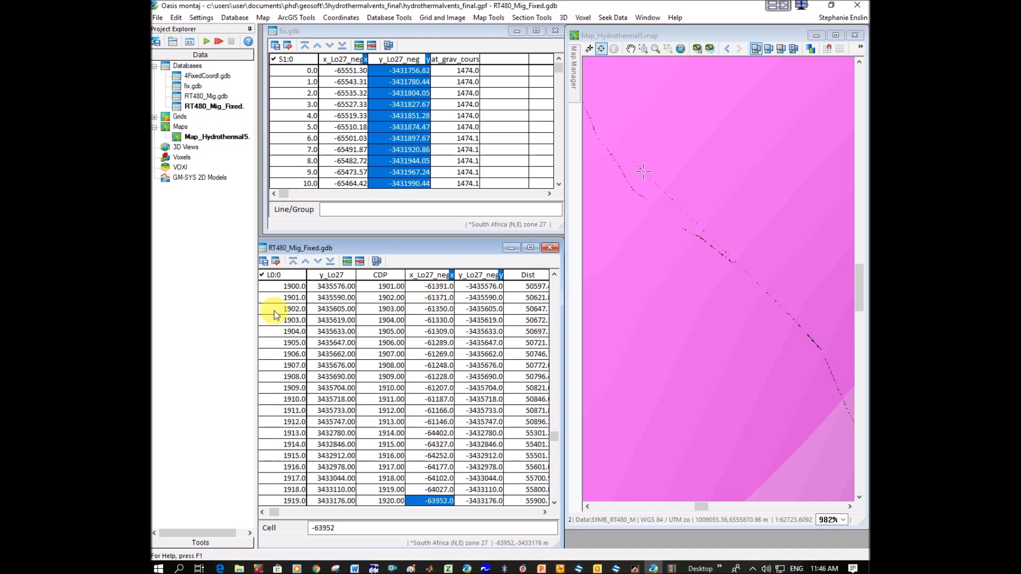
- Switch to IHS Kingdom to check the RT_480_MIGBLIP_16SEC_AMPLITUDES seismic section, and return to the Oasis montaj map
left_click(615, 568)
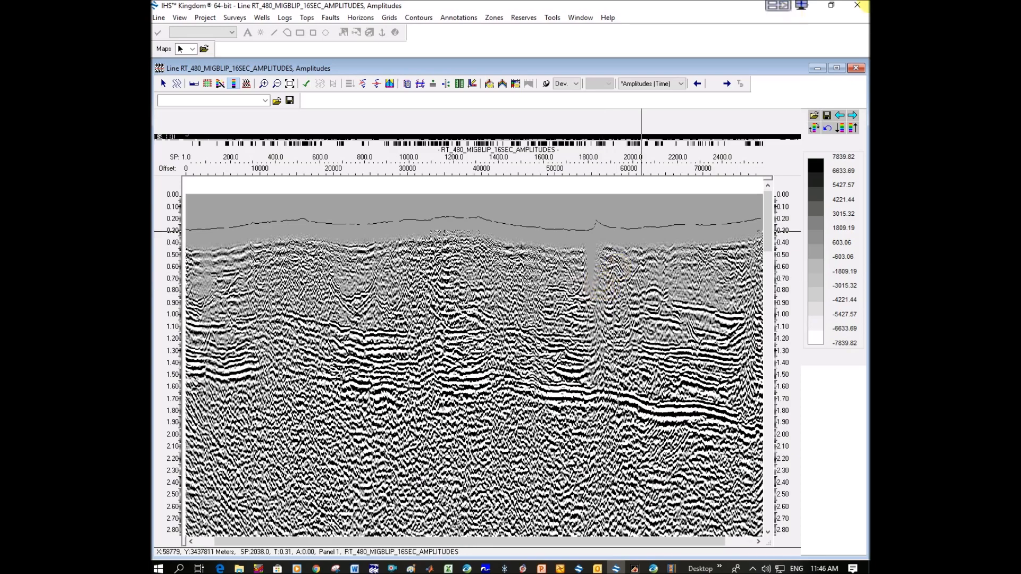
left_click(809, 6)
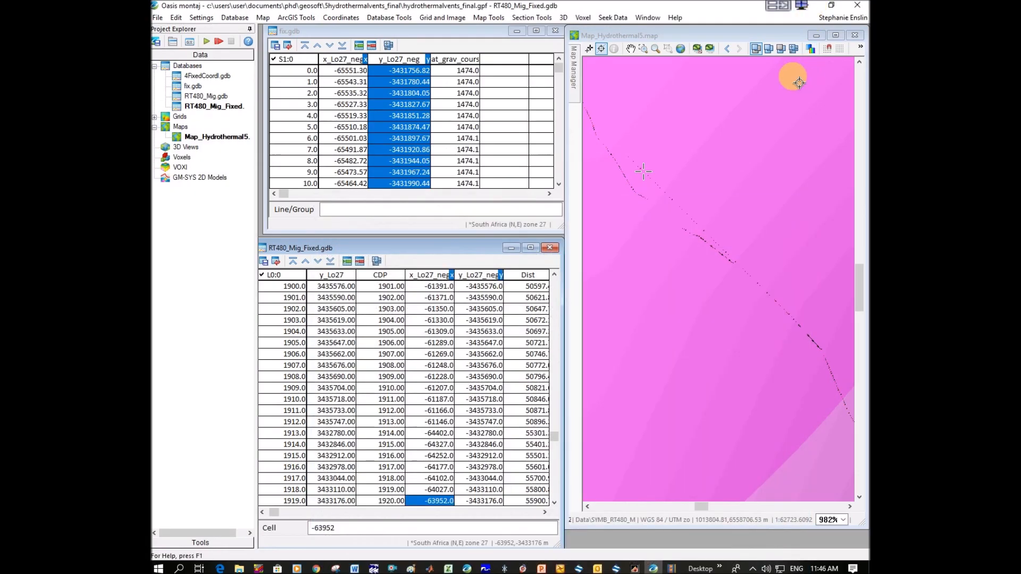
- Link the map to the SYMB_RT480_Mig_Fixed group and locate the database record for the last point before the small gap
left_click(644, 49)
left_click_drag(623, 158, 650, 193)
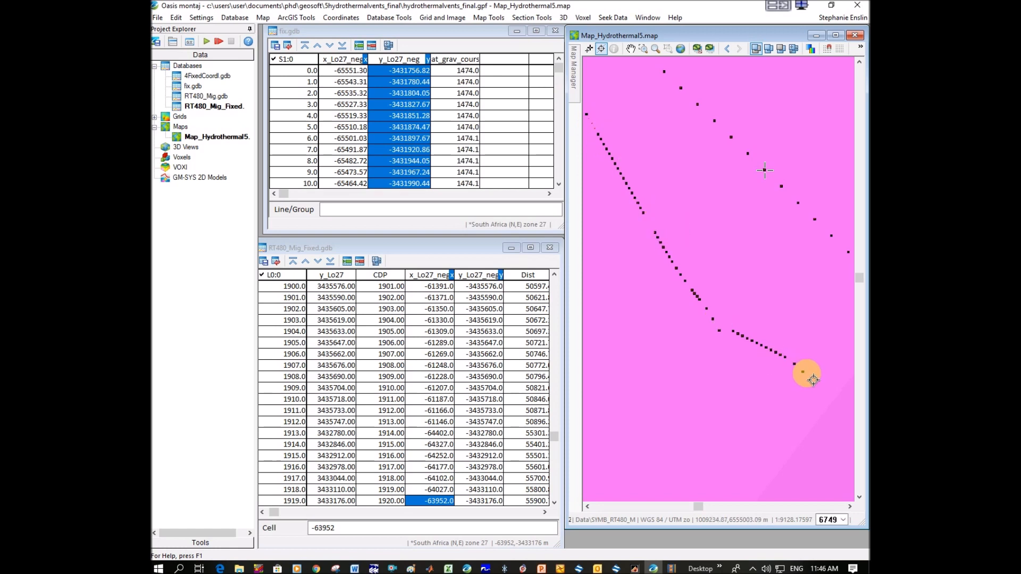
left_click(361, 32)
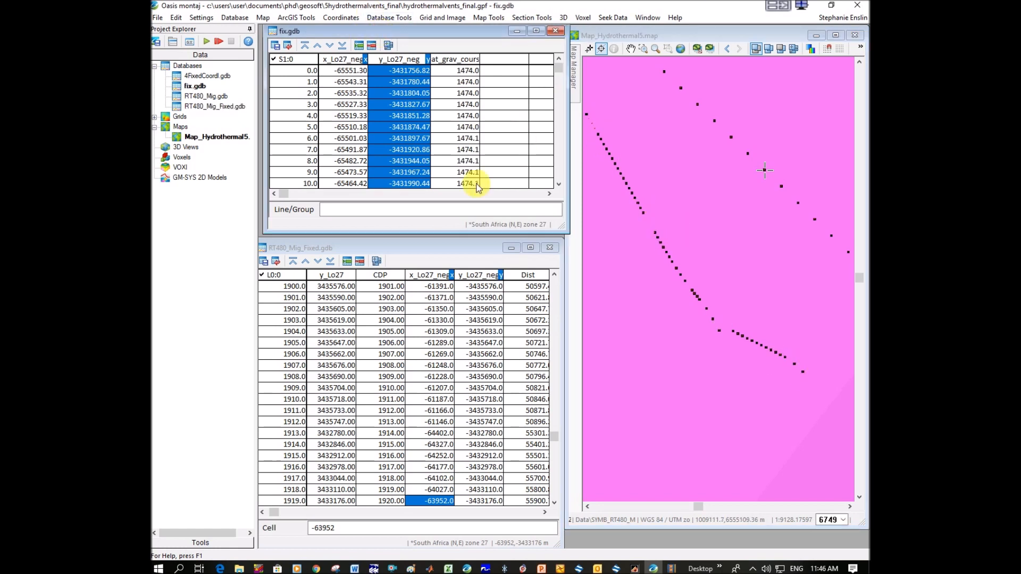
left_click(600, 48)
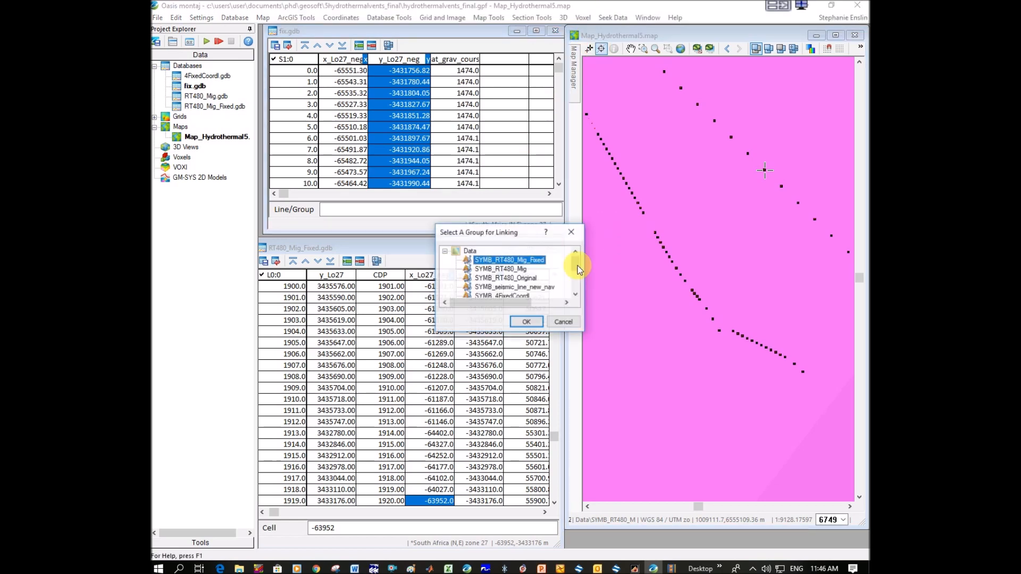
left_click(525, 321)
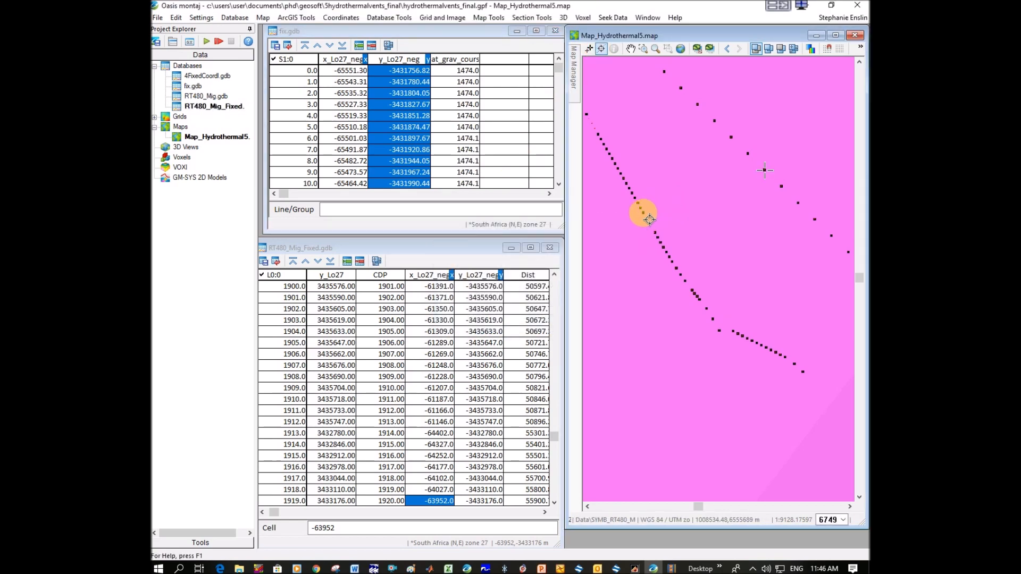
left_click(649, 219)
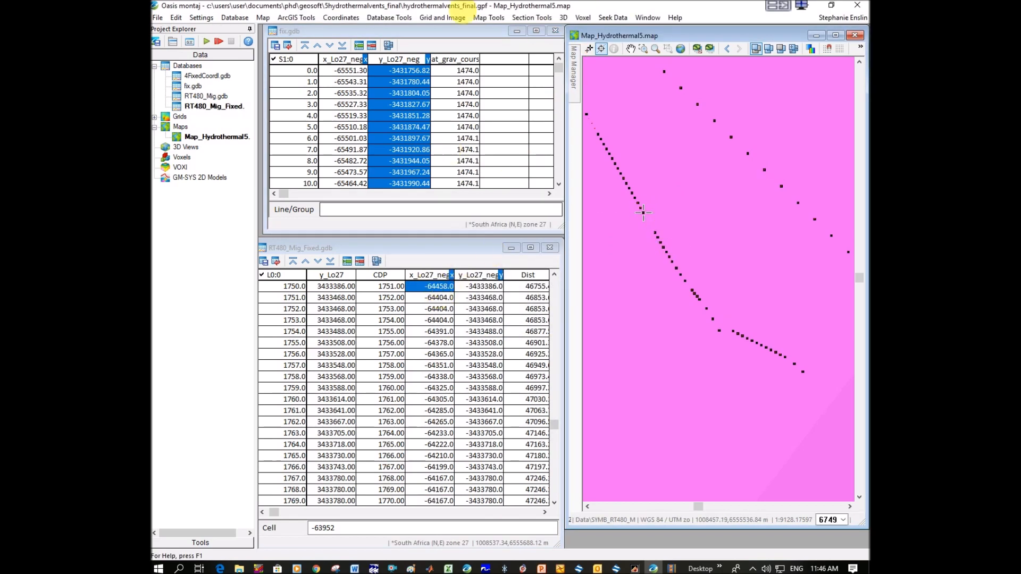
- Start a Grid Profile extraction into fix.gdb and trace it from the located point southeast along the bent stretch to its last point
left_click(463, 31)
left_click(443, 17)
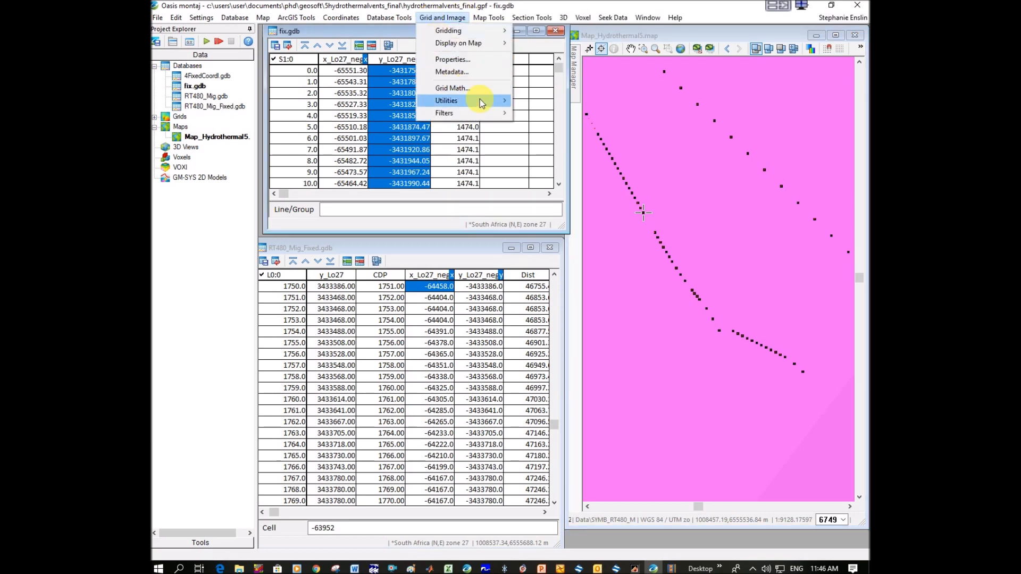
left_click(343, 29)
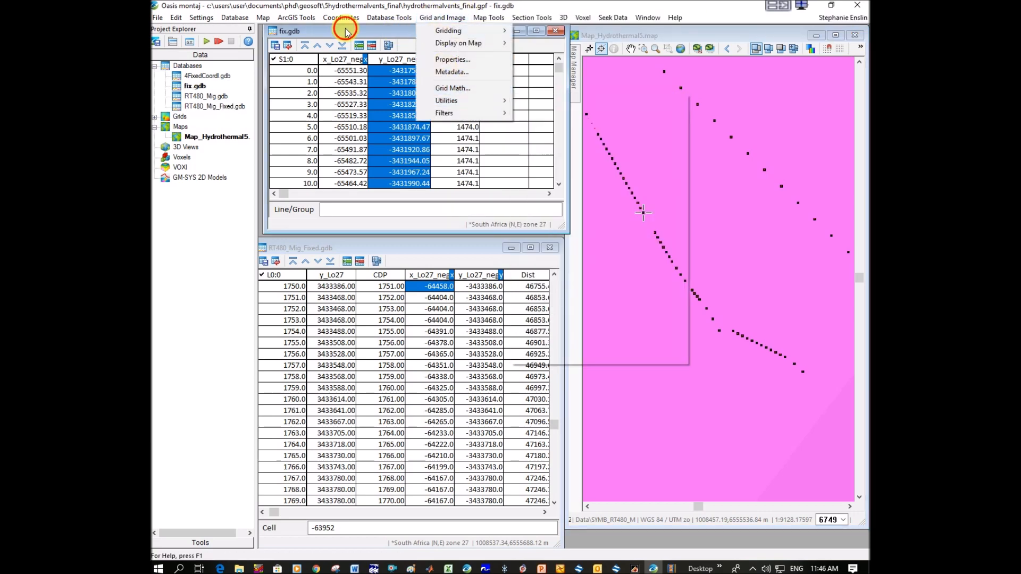
left_click(441, 18)
mouse_move(467, 100)
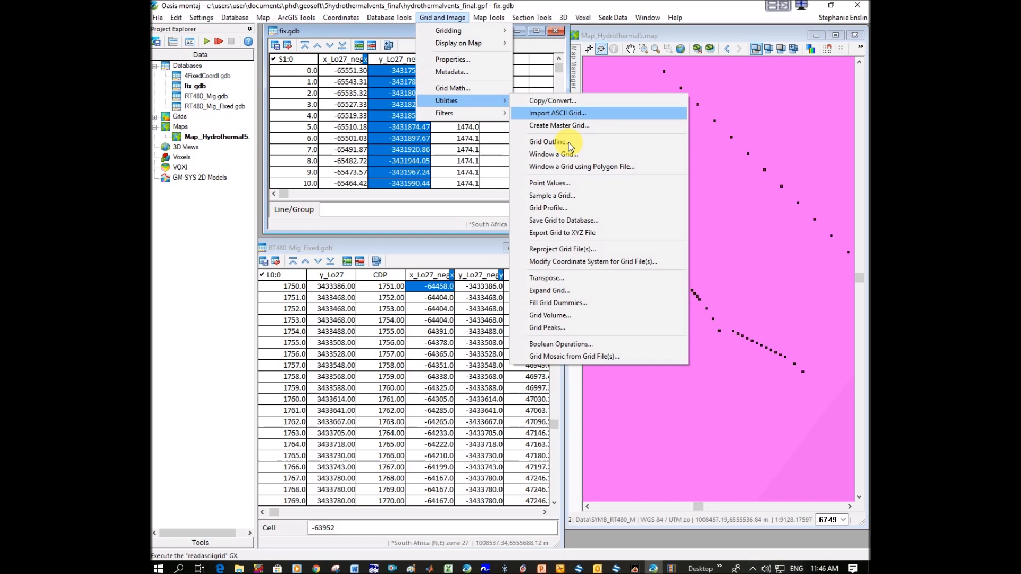
left_click(568, 208)
left_click(575, 349)
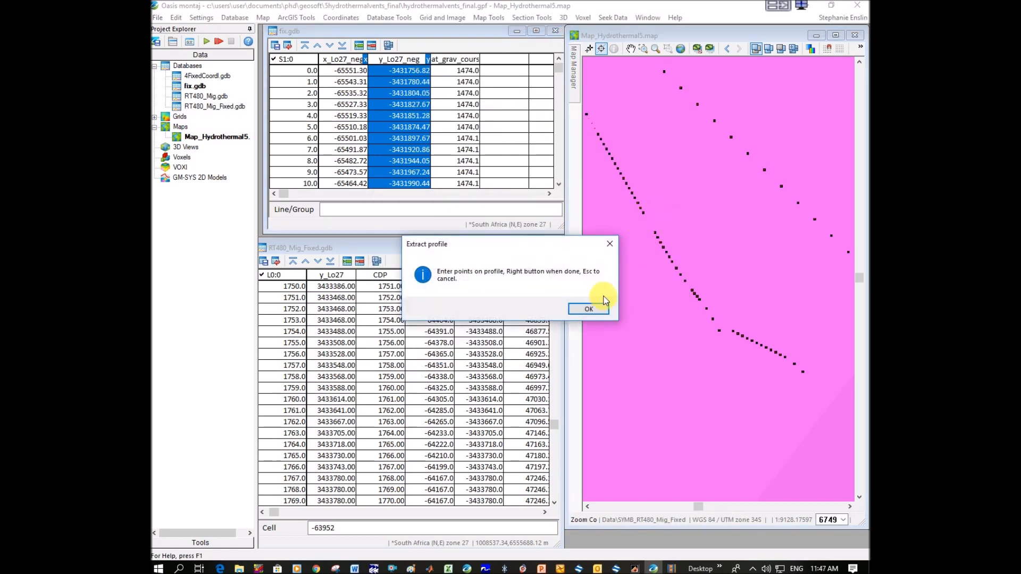
left_click(601, 309)
left_click_drag(652, 220, 809, 379)
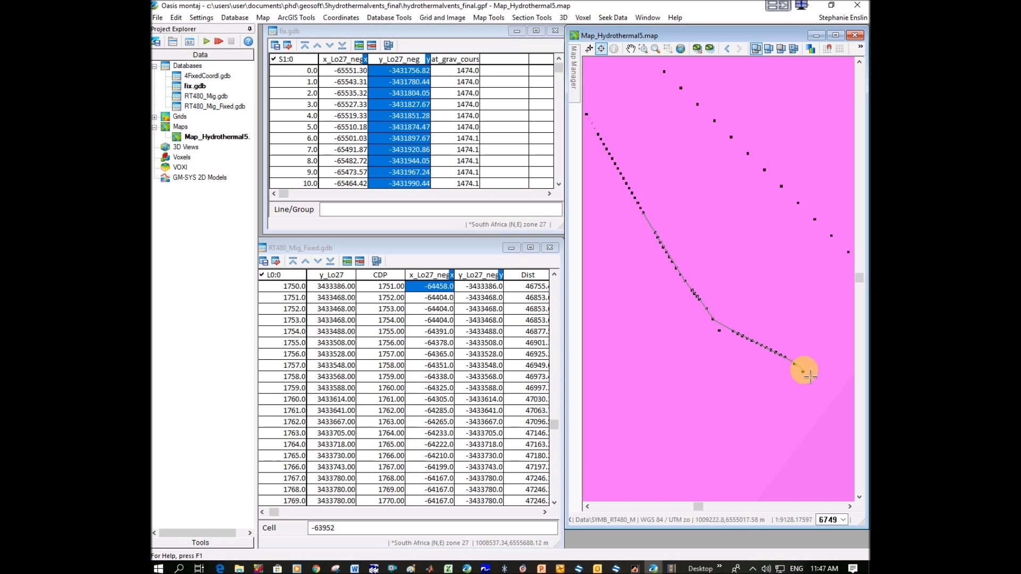
- Extend the profile trace southeast across the wide gap to the first point of the next stretch
right_click(803, 370)
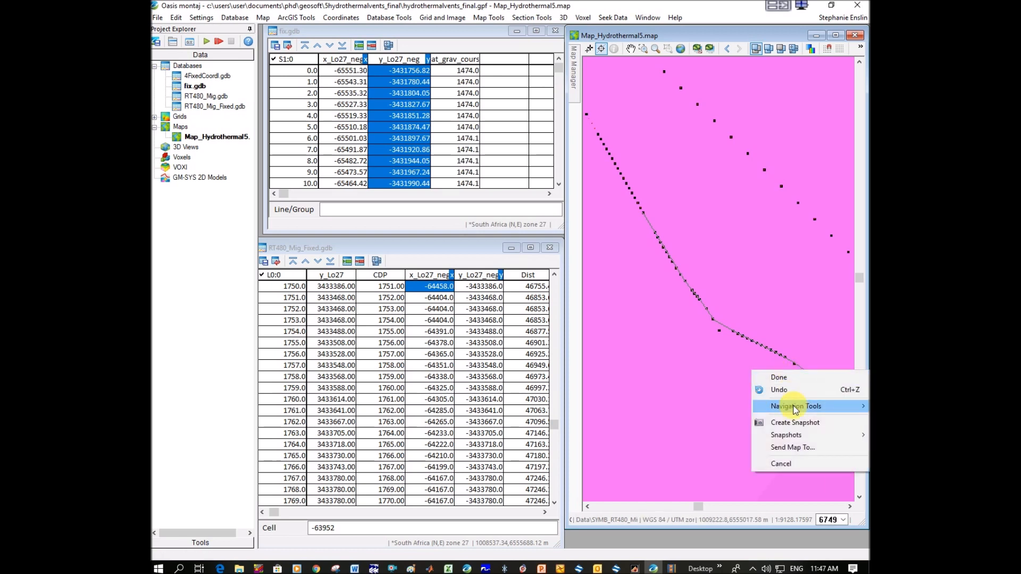
mouse_move(796, 407)
left_click(697, 410)
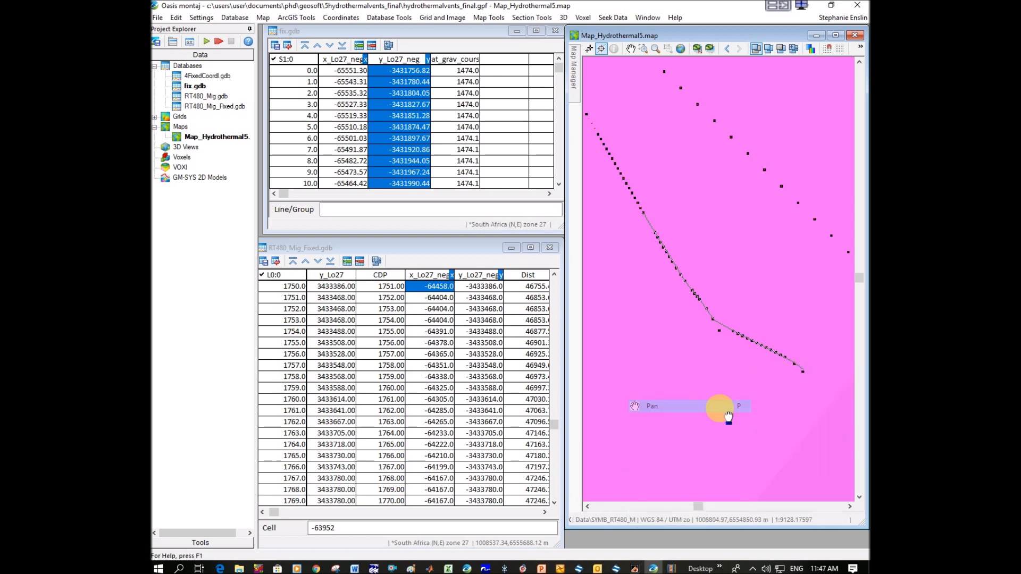
left_click_drag(816, 405, 642, 192)
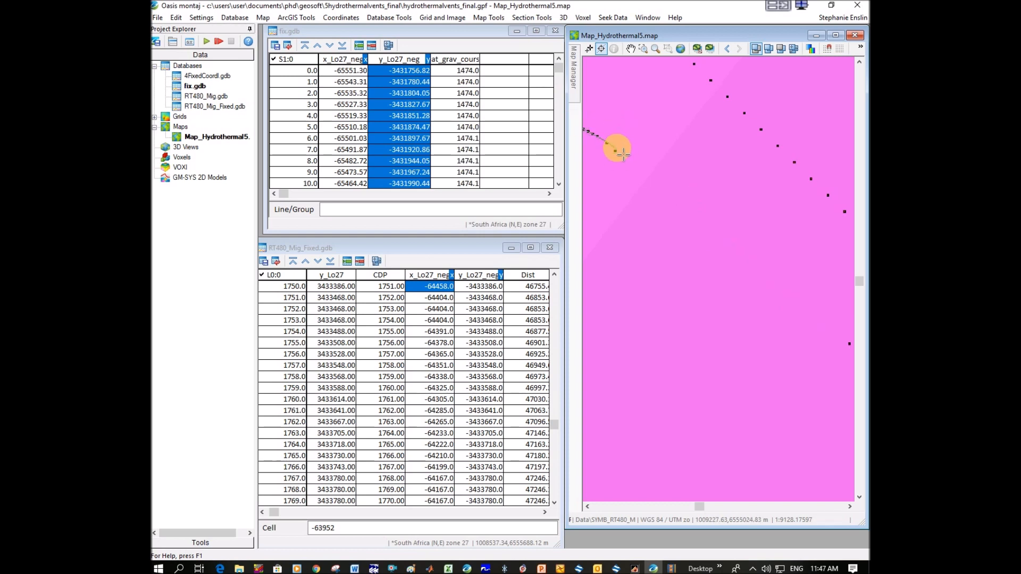
left_click(856, 349)
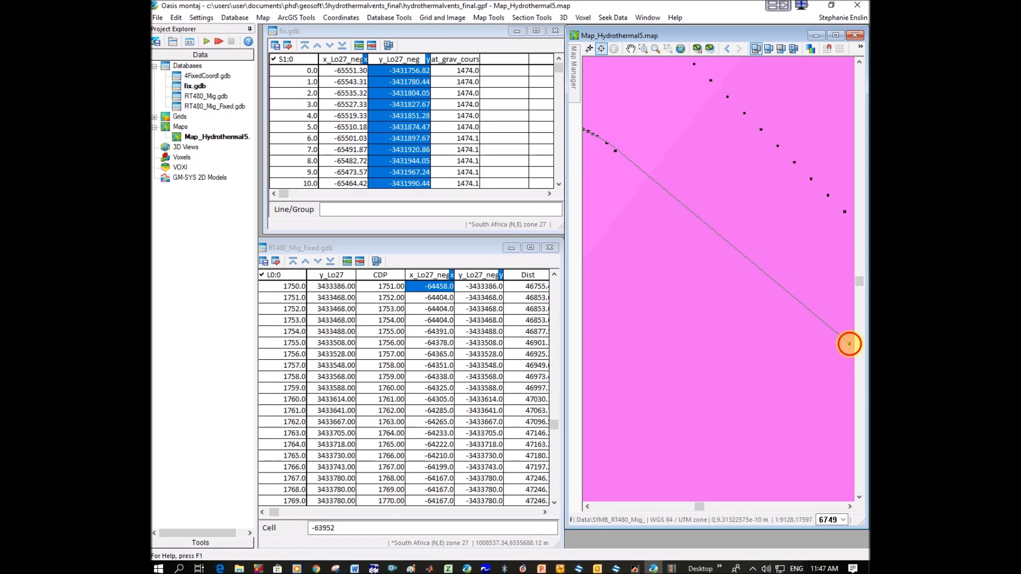
- Trace the profile along the next irregular stretch to the start of the evenly spaced points, and finish it by overwriting the existing line in fix.gdb
left_click_drag(849, 344, 623, 199)
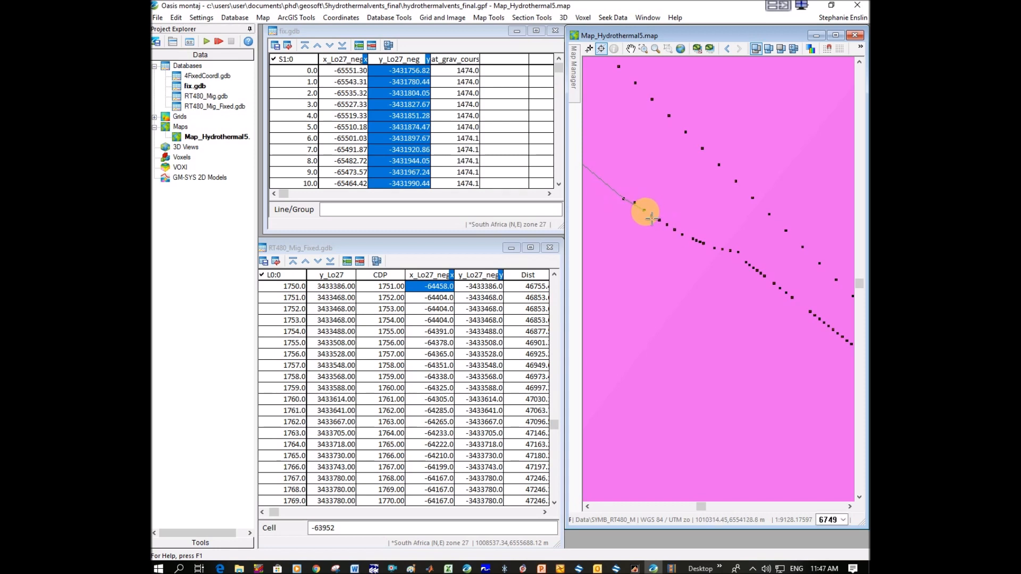
mouse_move(642, 210)
left_mouse_down()
mouse_move(716, 254)
mouse_move(705, 245)
mouse_move(741, 257)
mouse_move(827, 330)
mouse_move(819, 321)
left_mouse_up()
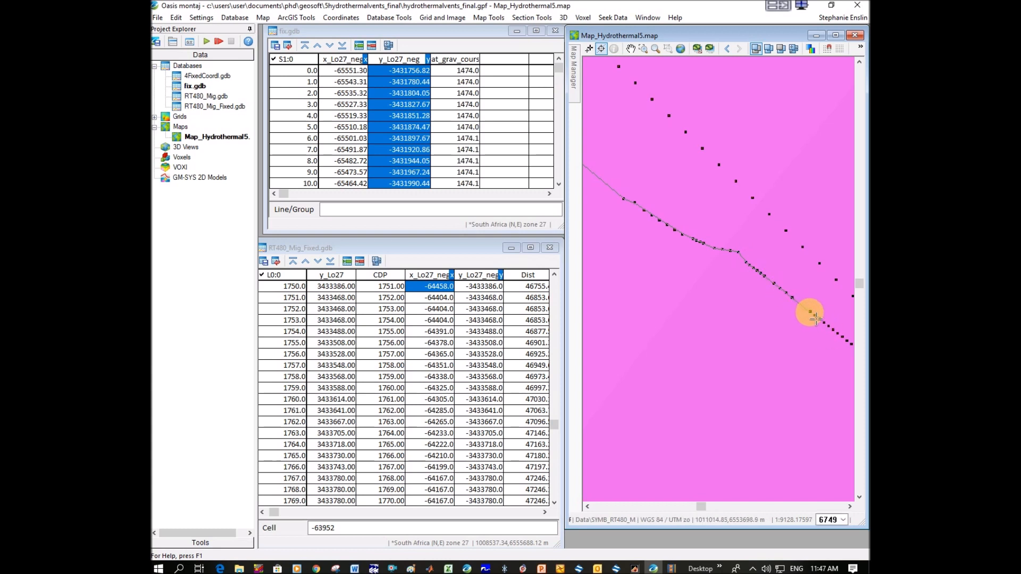
mouse_move(817, 318)
left_mouse_down()
mouse_move(741, 262)
mouse_move(817, 319)
left_mouse_up()
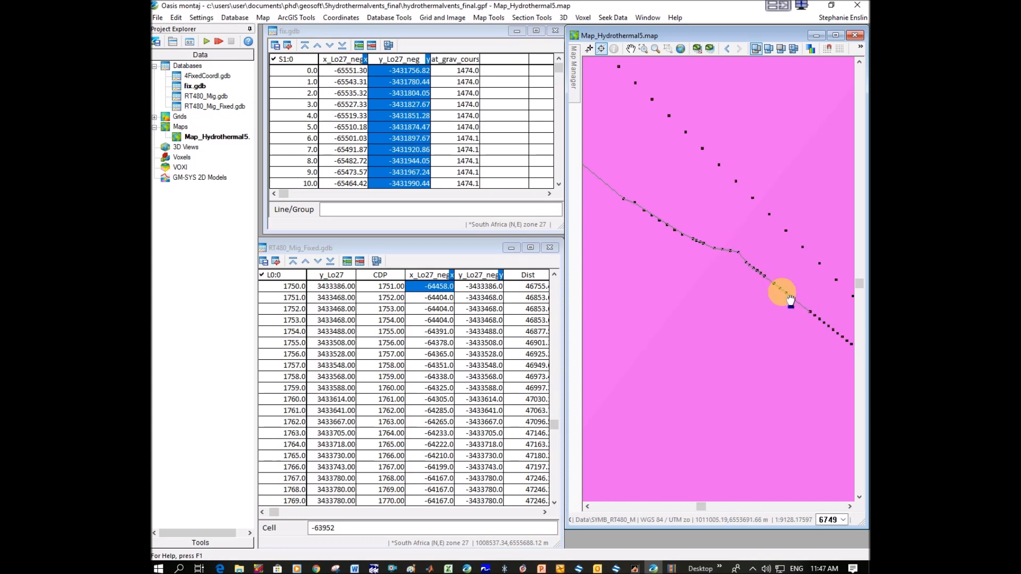
mouse_move(818, 323)
left_mouse_down()
mouse_move(700, 230)
mouse_move(770, 273)
mouse_move(720, 230)
mouse_move(700, 226)
left_mouse_up()
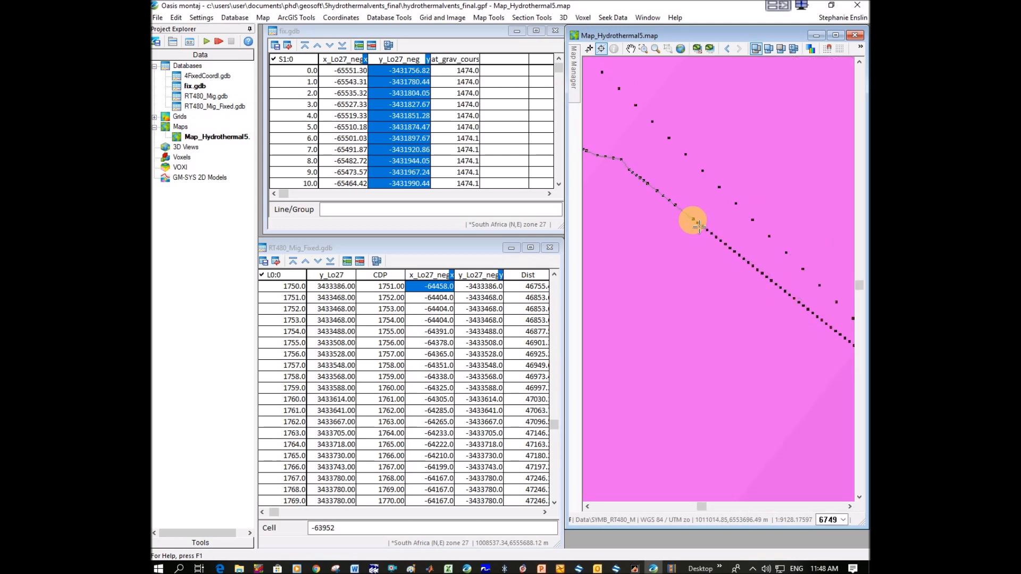
right_click(699, 225)
left_click(707, 223)
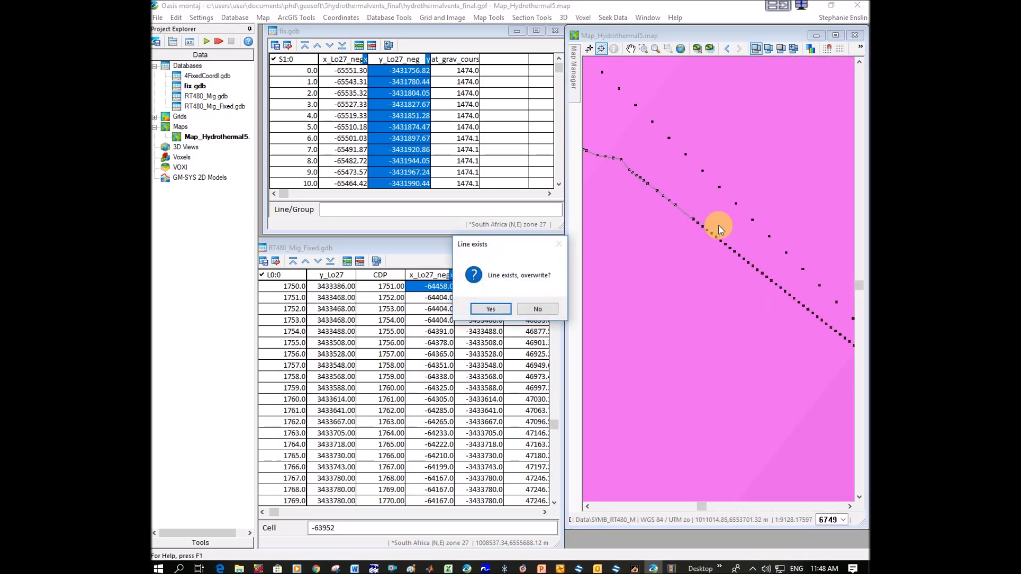
left_click(506, 310)
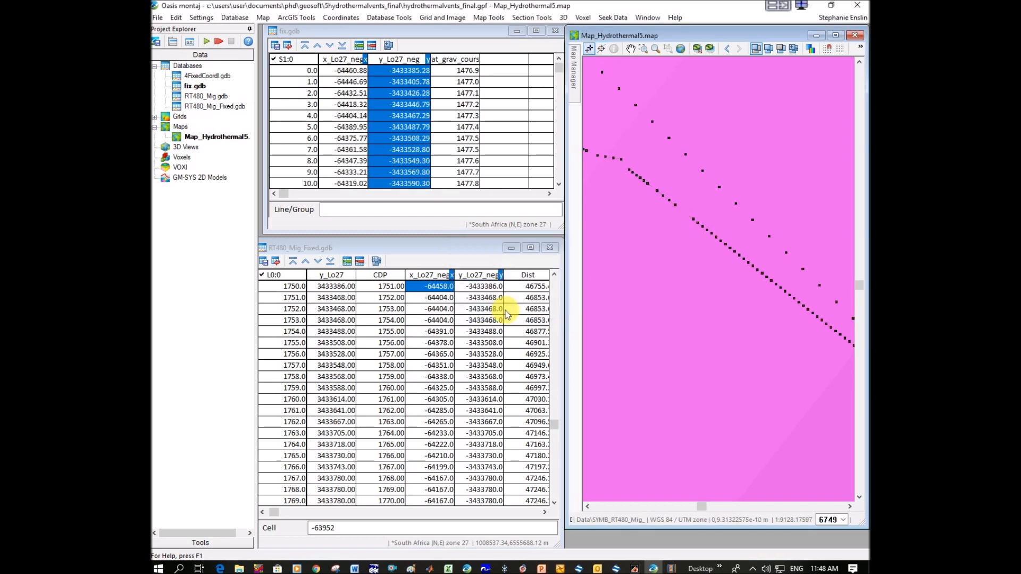
- Examine the seismic line on the map around the gapped stretch and its neighbouring points
left_click(716, 177)
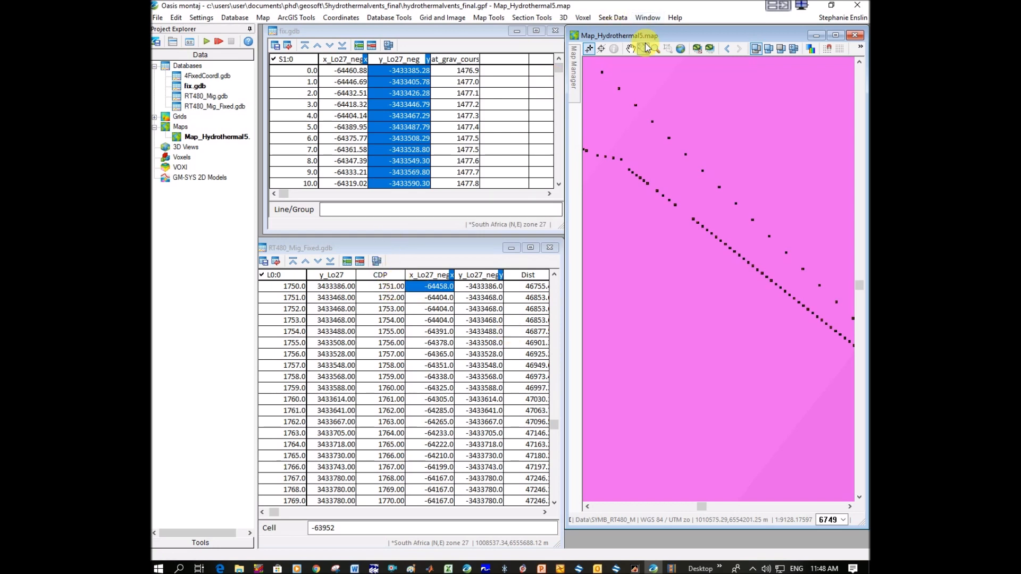
mouse_move(560, 68)
left_mouse_down()
mouse_move(561, 192)
mouse_move(563, 51)
left_mouse_up()
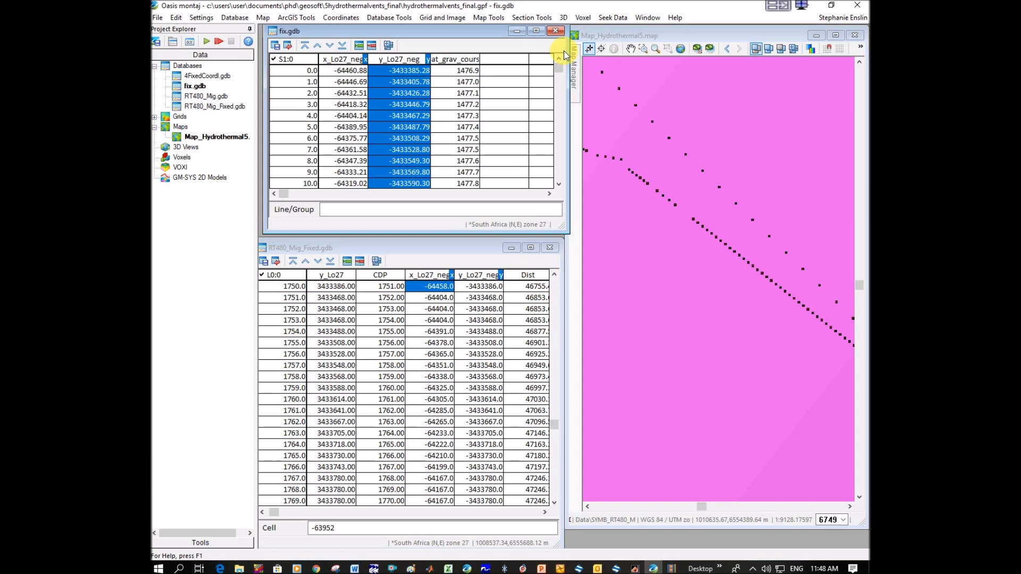
left_click(680, 49)
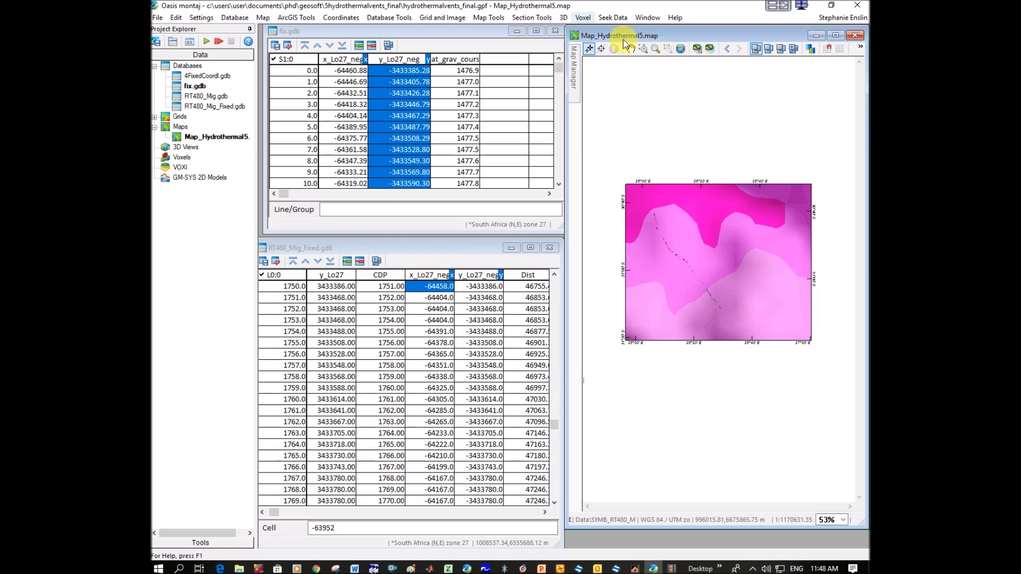
left_click(643, 48)
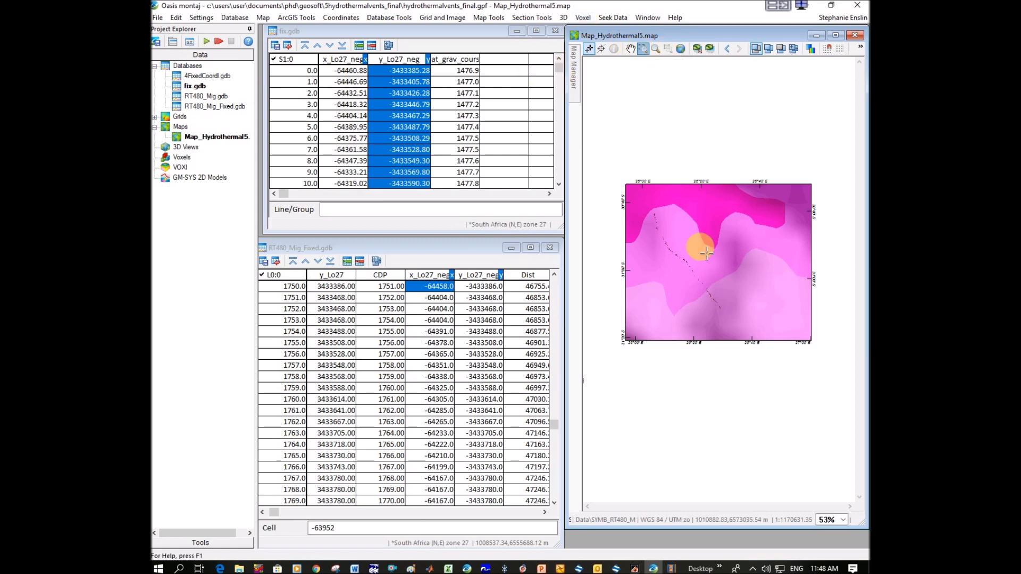
right_click(688, 264)
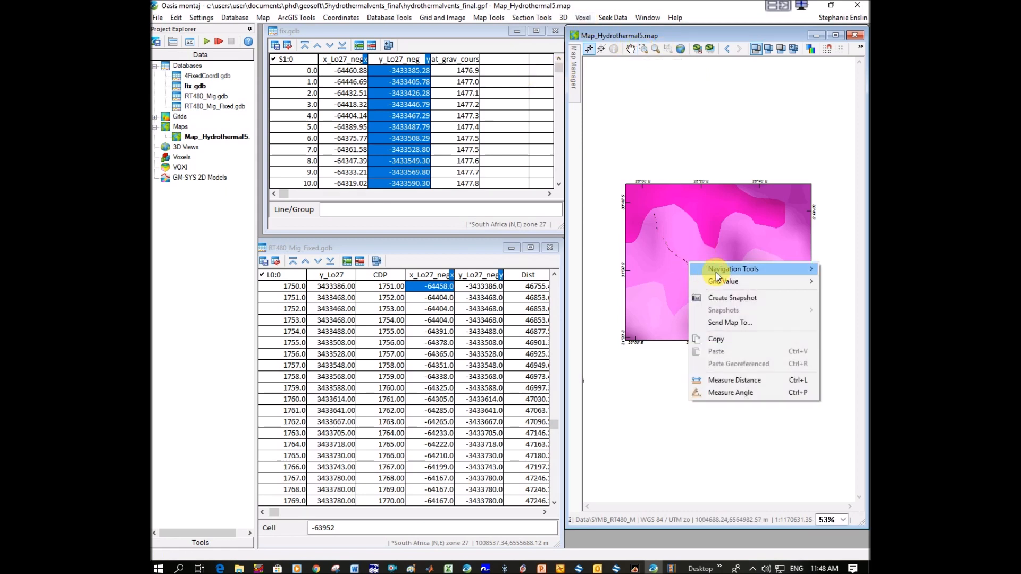
mouse_move(716, 271)
left_click(630, 358)
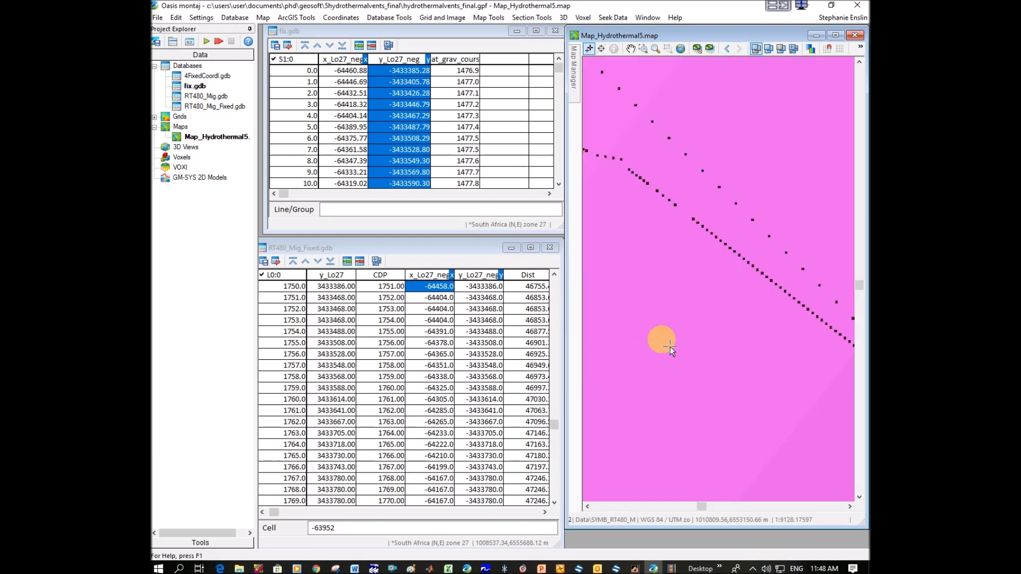
scroll(717, 268, "down", 4)
scroll(717, 268, "up", 4)
scroll(731, 303, "down", 3)
scroll(754, 231, "up", 3)
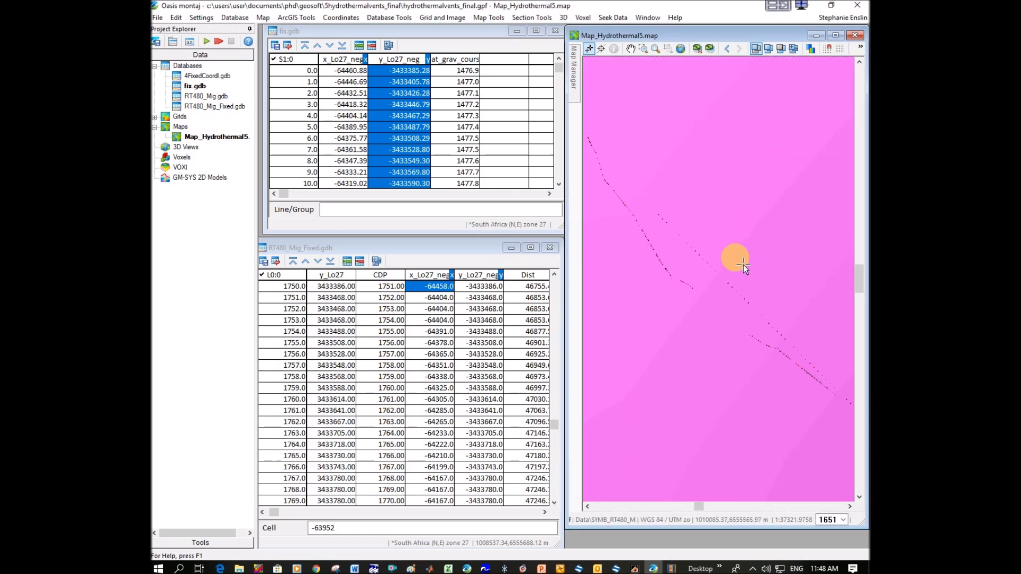
- Link the map to the SYMB_RT480_Mig_Fixed group and select the RT480_Mig_Fixed.gdb record matching the first profile point in fix.gdb
left_click(341, 71)
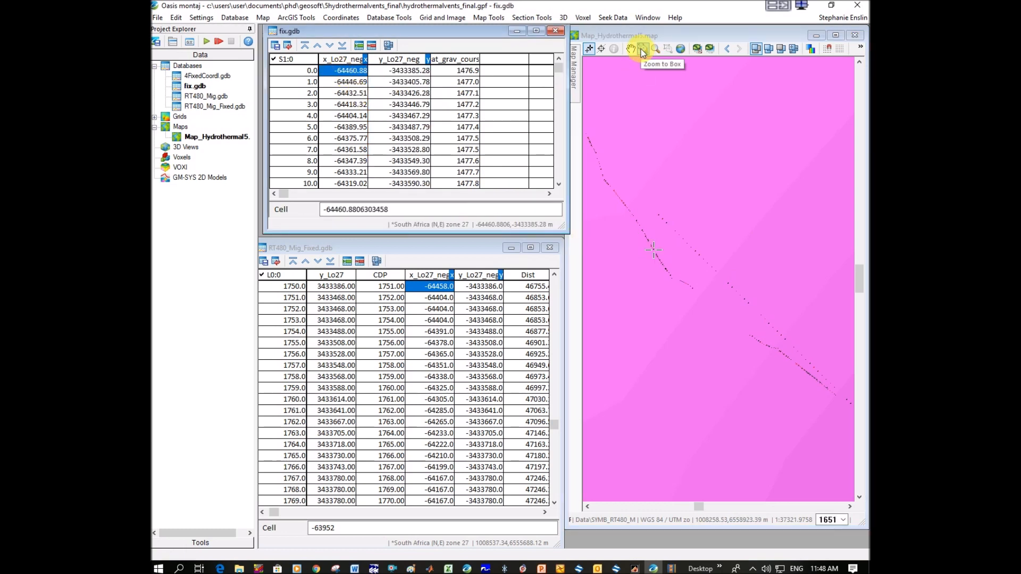
left_click(601, 48)
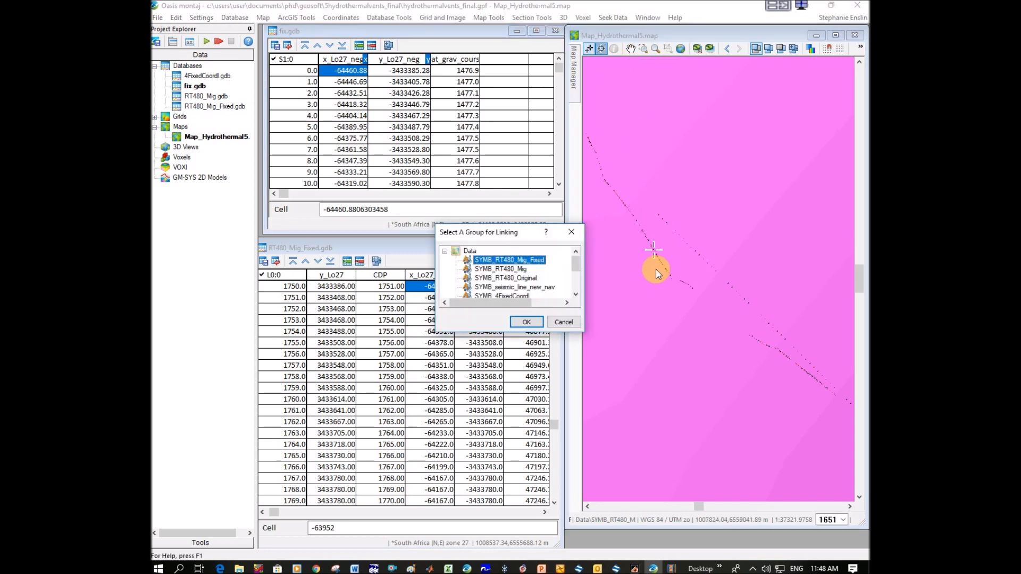
left_click(526, 322)
left_click(653, 250)
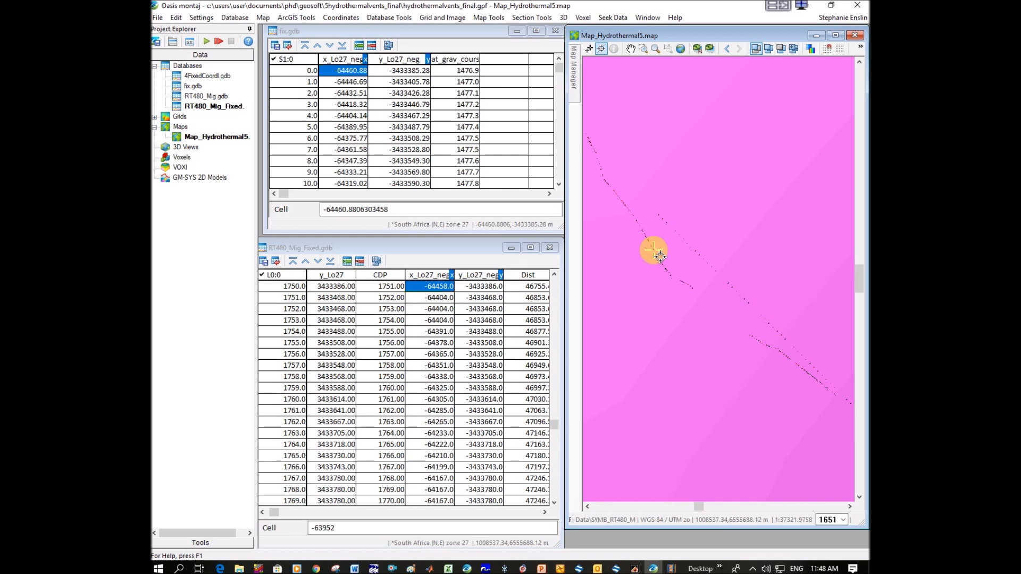
left_click(433, 286)
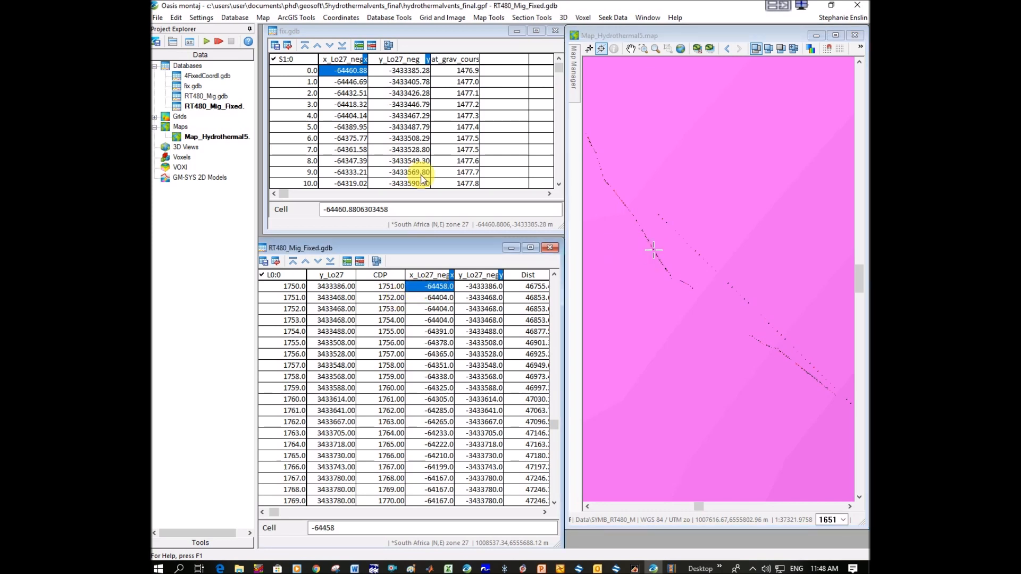
- Replace the x_Lo27_neg and y_Lo27_neg values from record 1750 onward in RT480_Mig_Fixed.gdb with the profile coordinates from fix.gdb
left_click(339, 60)
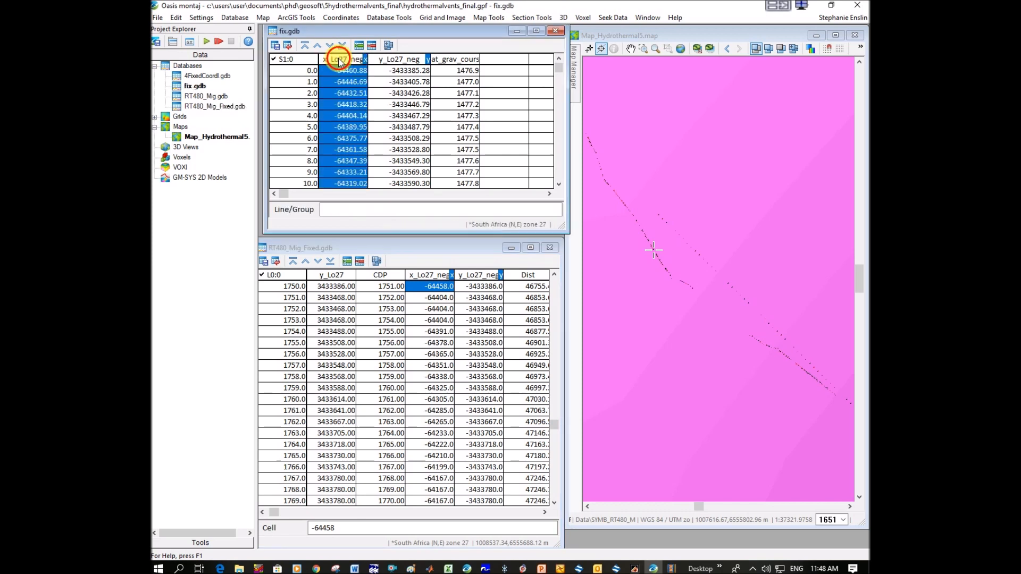
left_click(429, 288)
key("ctrl+v")
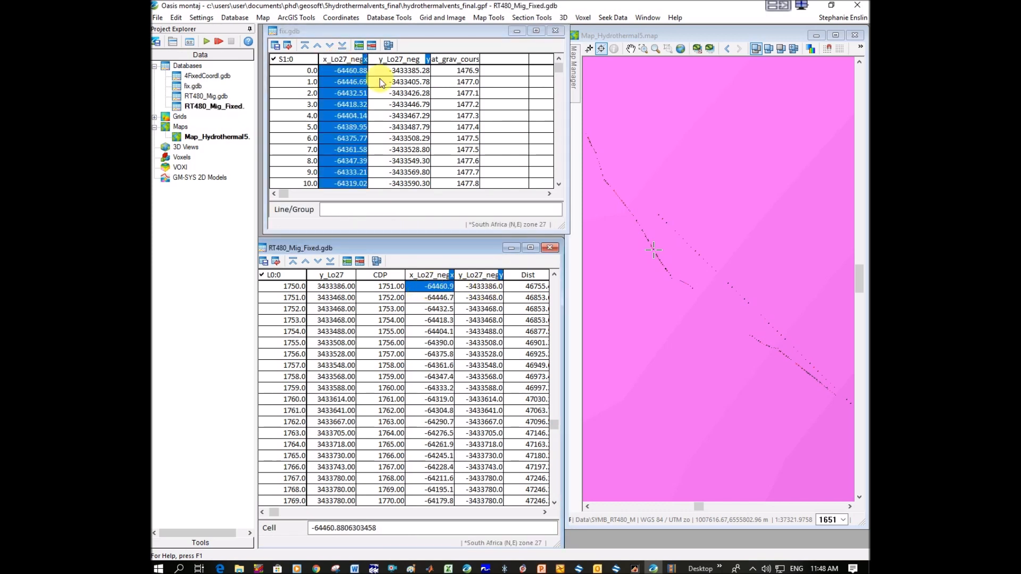
left_click(401, 59)
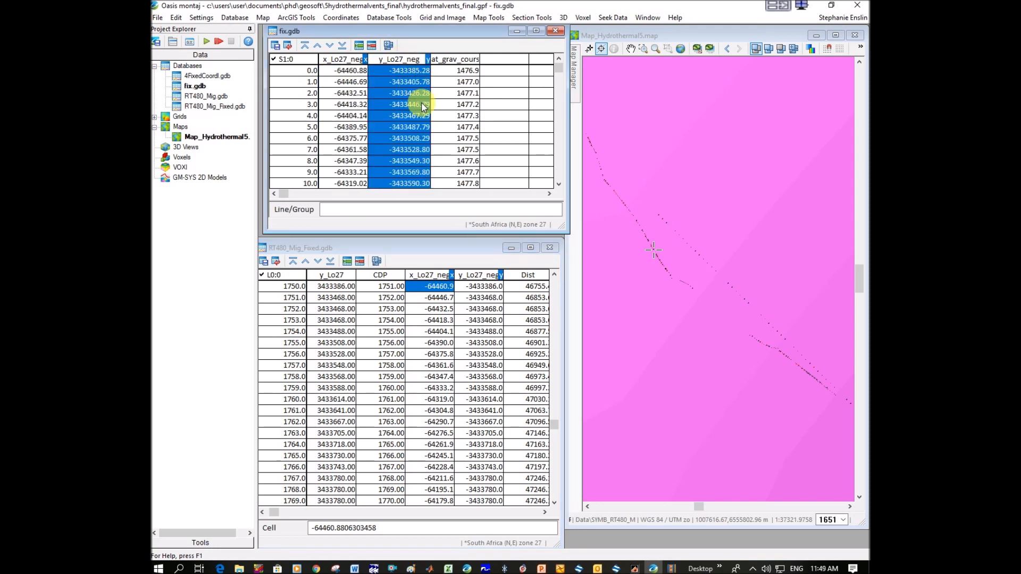
left_click(483, 286)
key("ctrl+v")
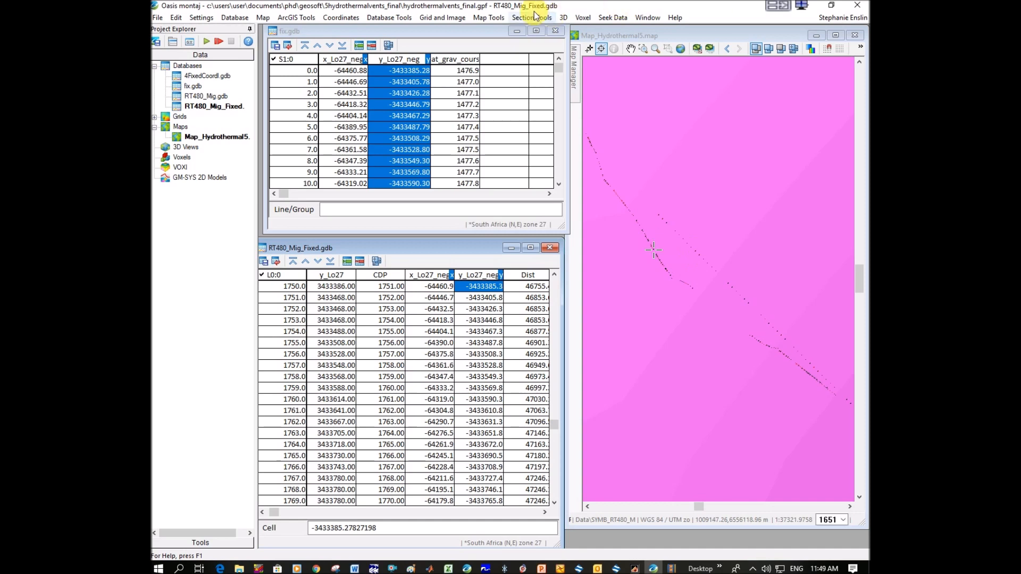
- Replot the RT480_Mig_Fixed point symbols on the map with the replaced coordinates
left_click(488, 17)
mouse_move(591, 181)
left_click(645, 181)
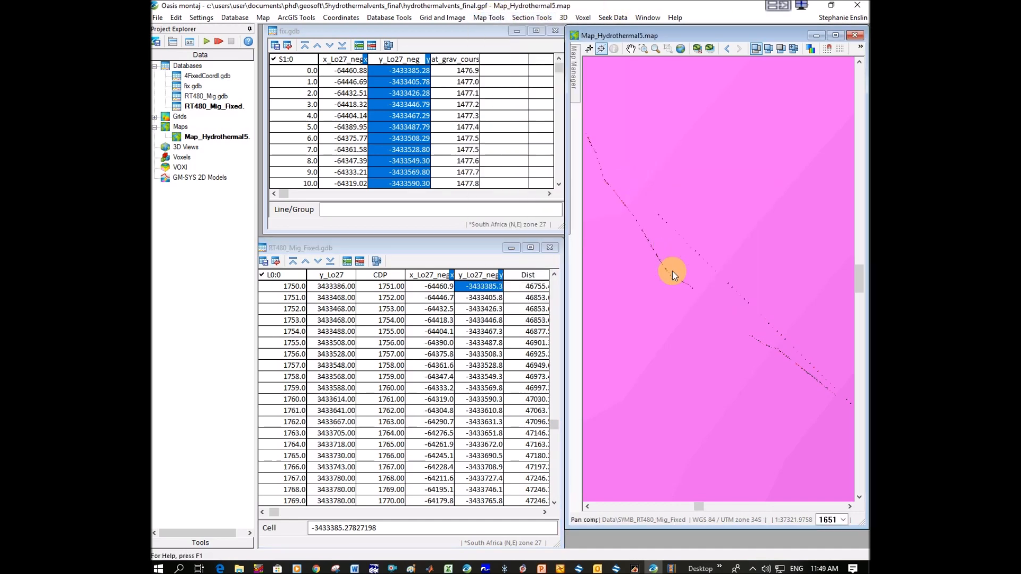
left_click(521, 343)
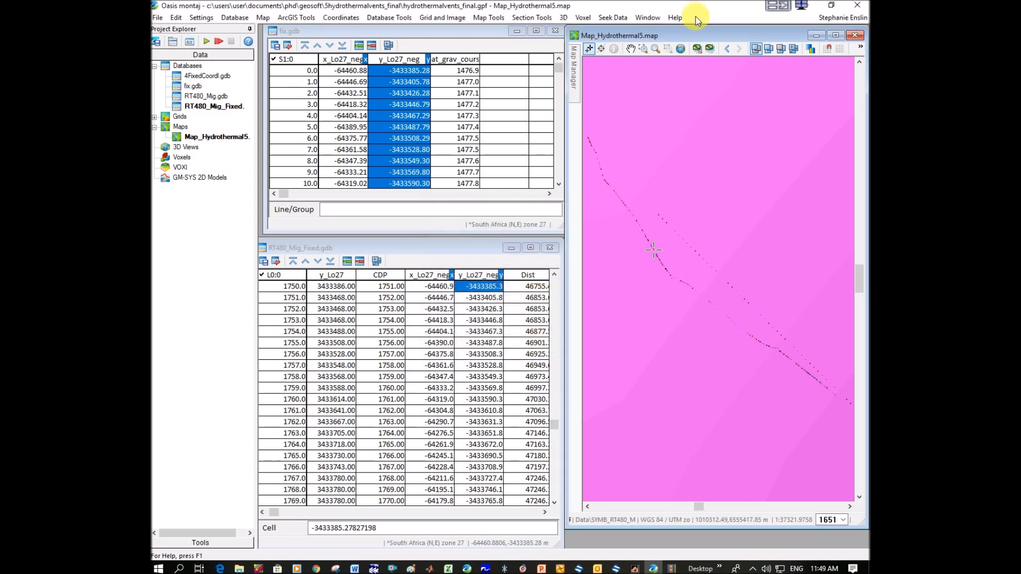
- Examine the point spacing on the map along the replaced stretch, up to its join with the evenly spaced points
left_click(643, 47)
left_click_drag(735, 323, 755, 346)
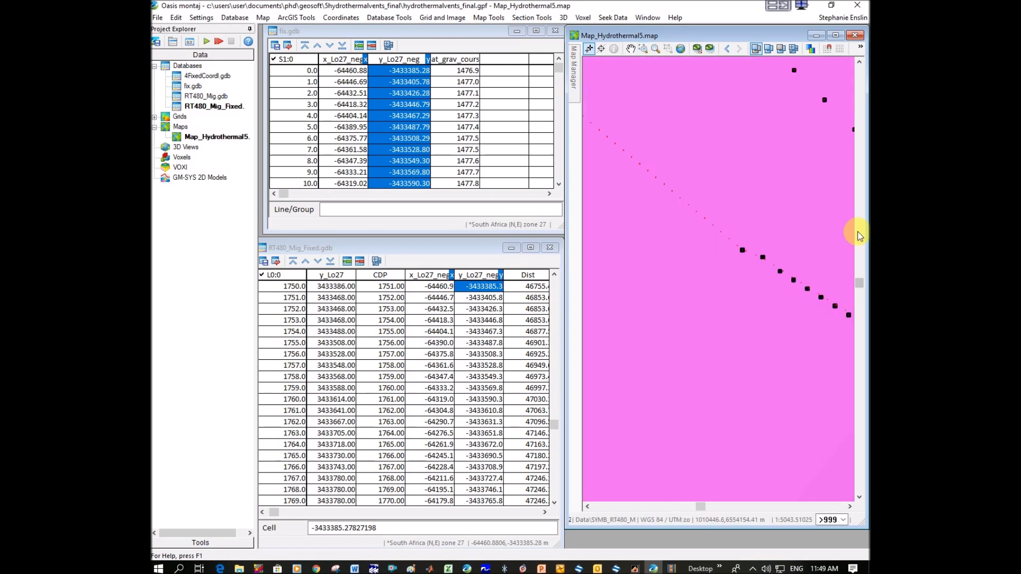
mouse_move(805, 367)
left_mouse_down()
mouse_move(725, 337)
mouse_move(713, 301)
left_mouse_up()
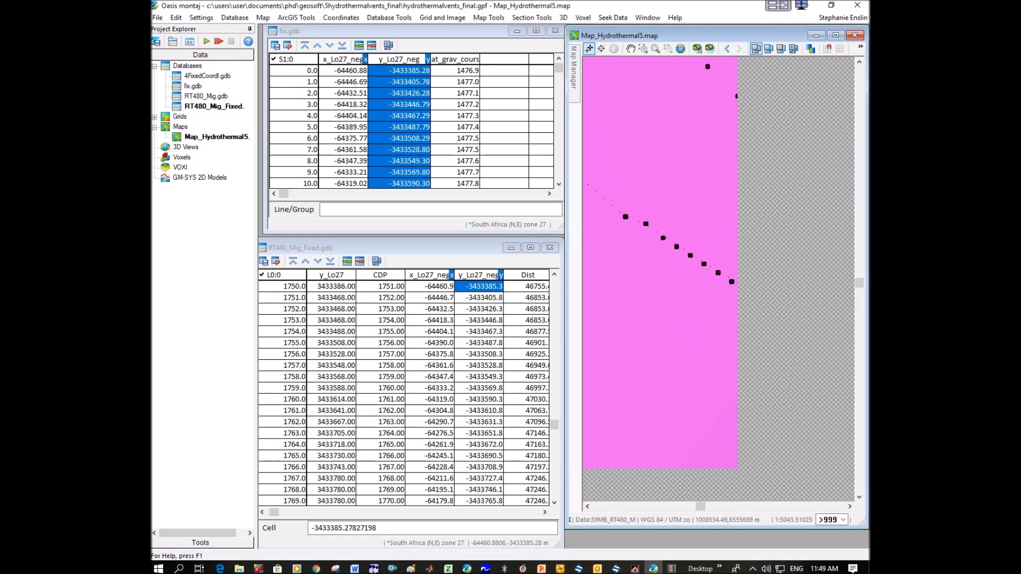
right_click(611, 247)
left_click(657, 365)
left_click_drag(627, 218, 653, 232)
right_click(645, 224)
left_click(659, 231)
left_click_drag(803, 362, 681, 314)
left_click_drag(792, 361, 713, 312)
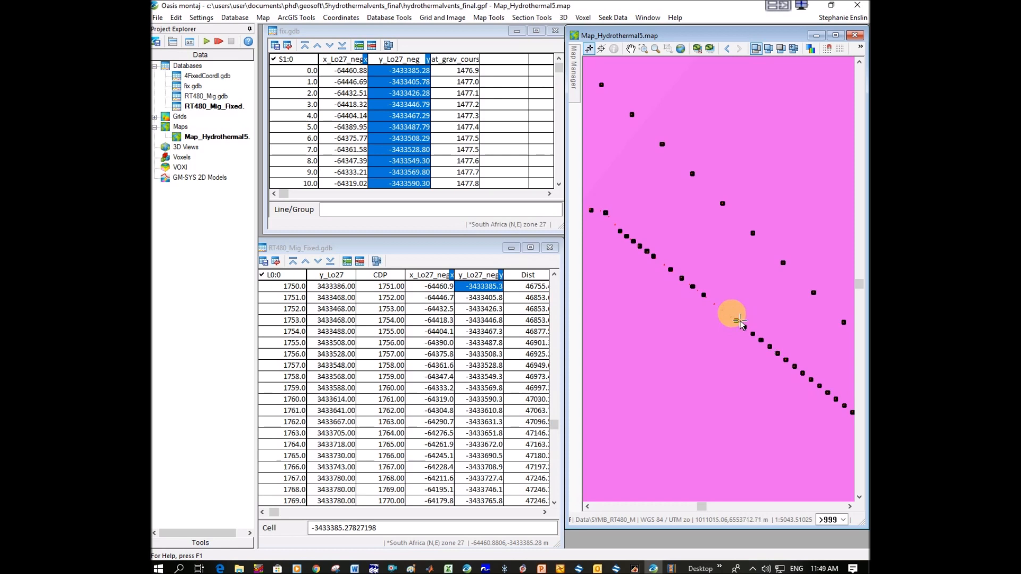
- Link the map to SYMB_RT480_Mig_Fixed and compare the last fix.gdb coordinates with the matching record and the one following it in RT480_Mig_Fixed.gdb
left_click_drag(559, 68, 562, 186)
left_click(419, 184)
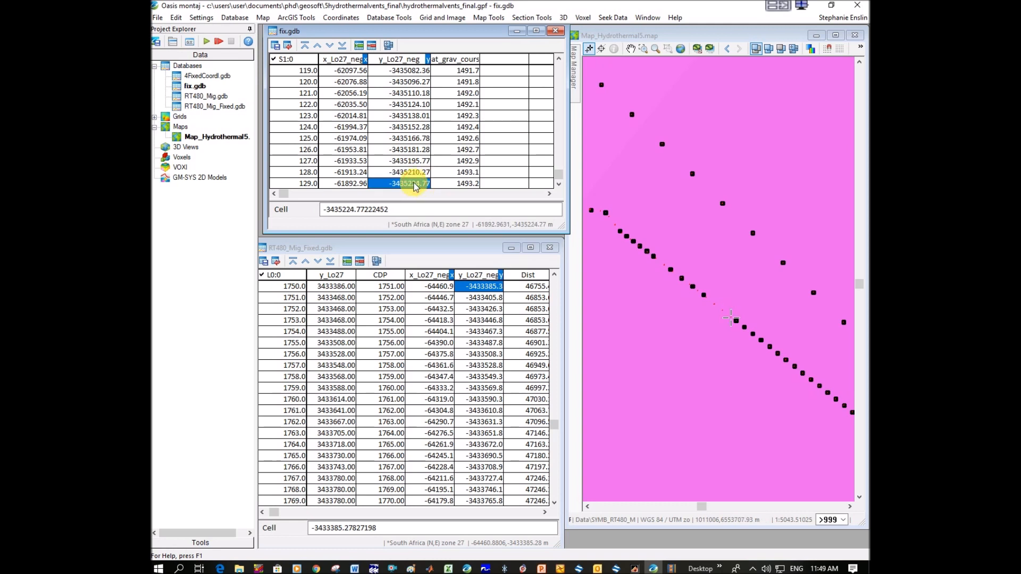
left_click(476, 289)
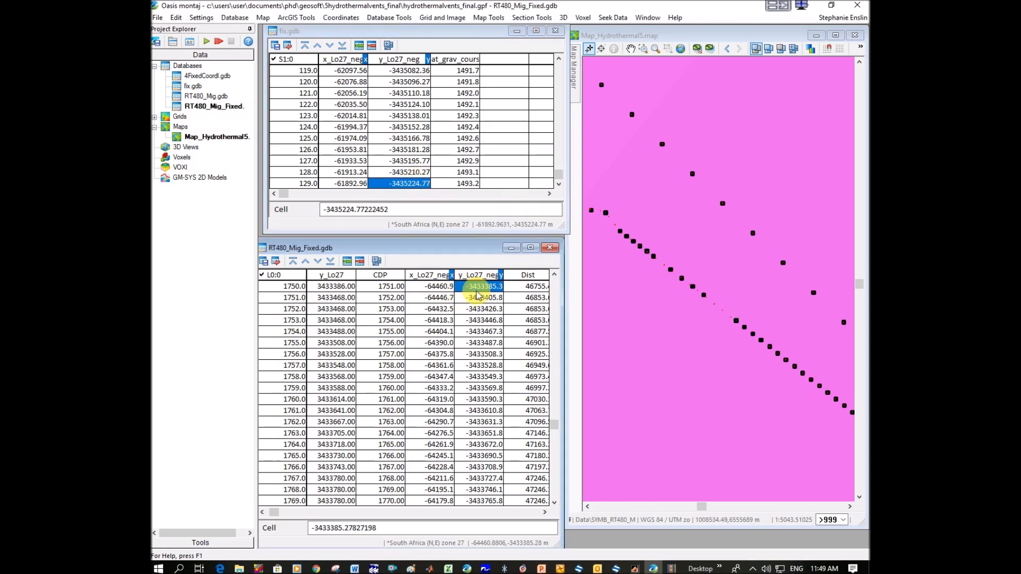
left_click(601, 48)
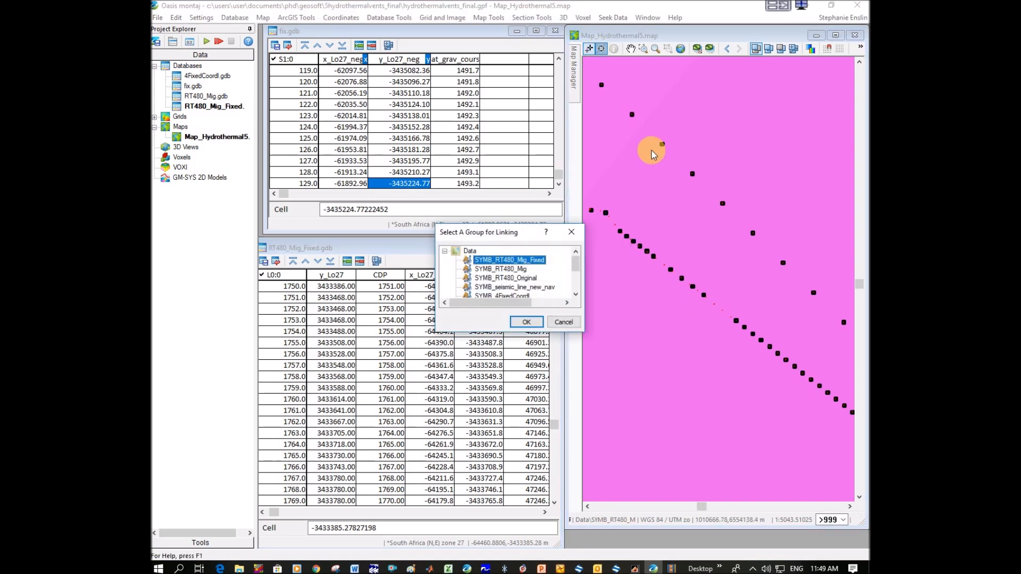
left_click(526, 322)
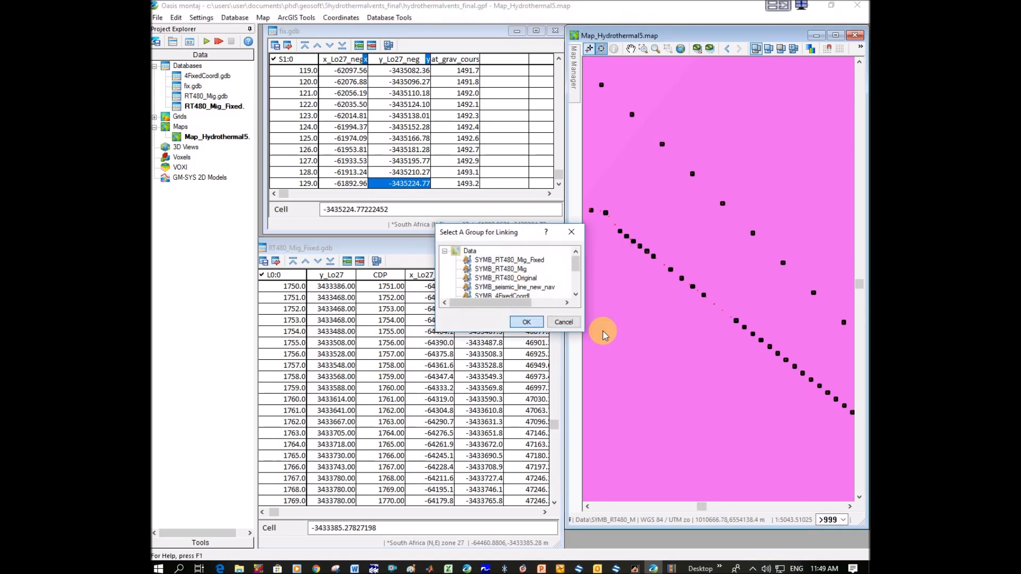
left_click(737, 323)
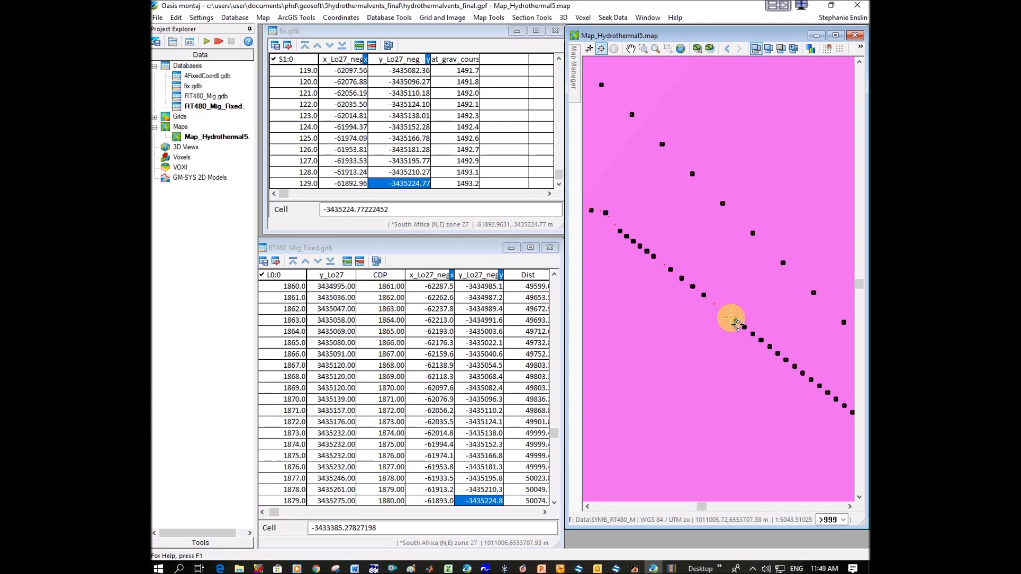
scroll(480, 451, "down", 2)
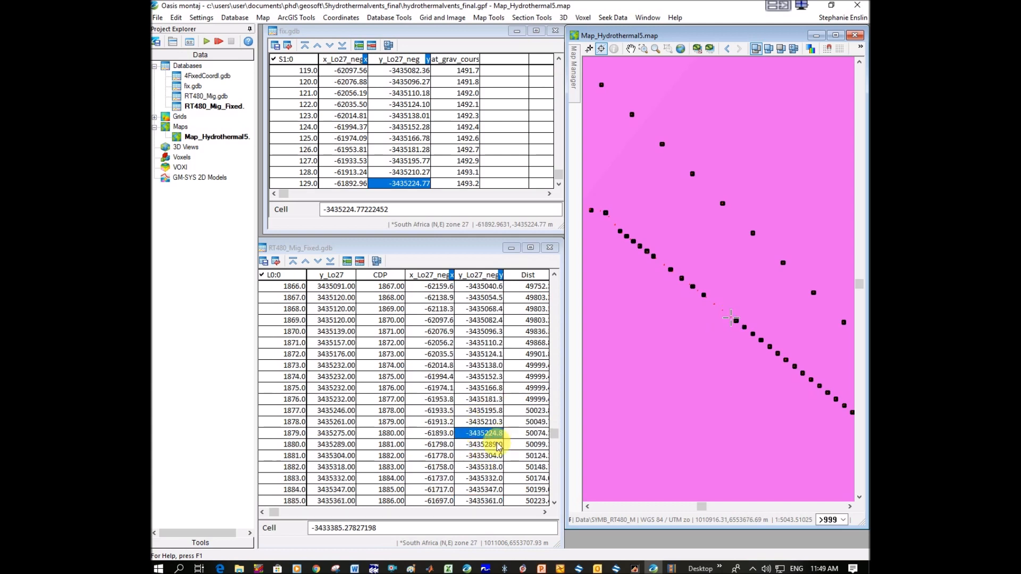
left_click(495, 445)
left_click(492, 433)
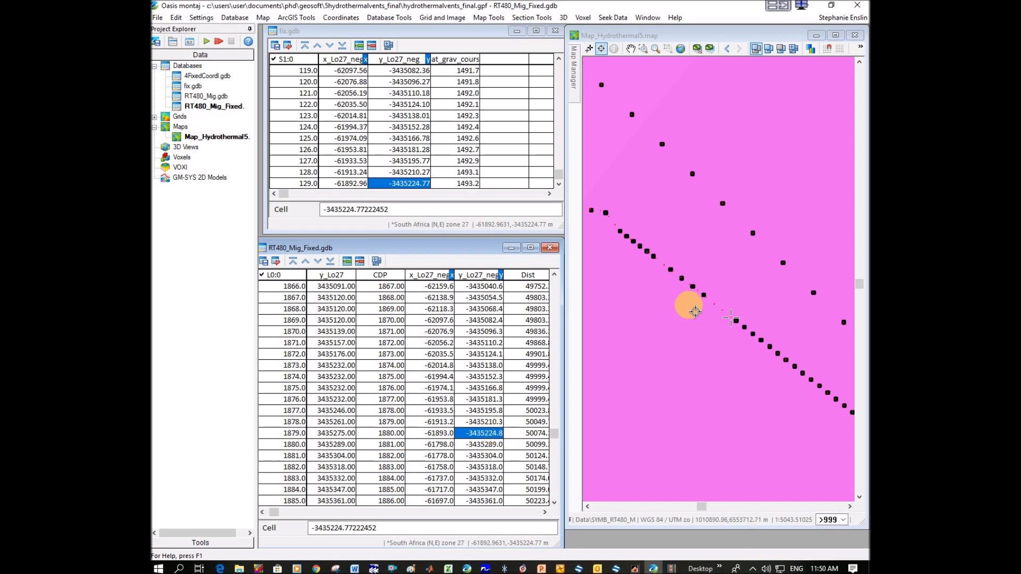
- Locate the RT480_Mig_Fixed.gdb record of the point just southeast of the bend in the replaced stretch
left_click(588, 507)
left_click(587, 506)
left_click(587, 507)
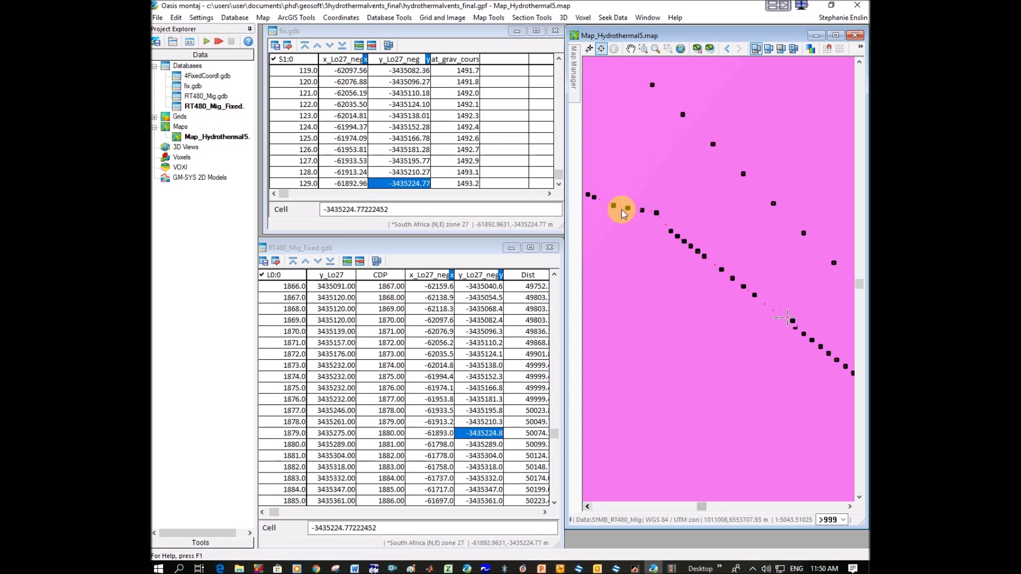
left_click(687, 227)
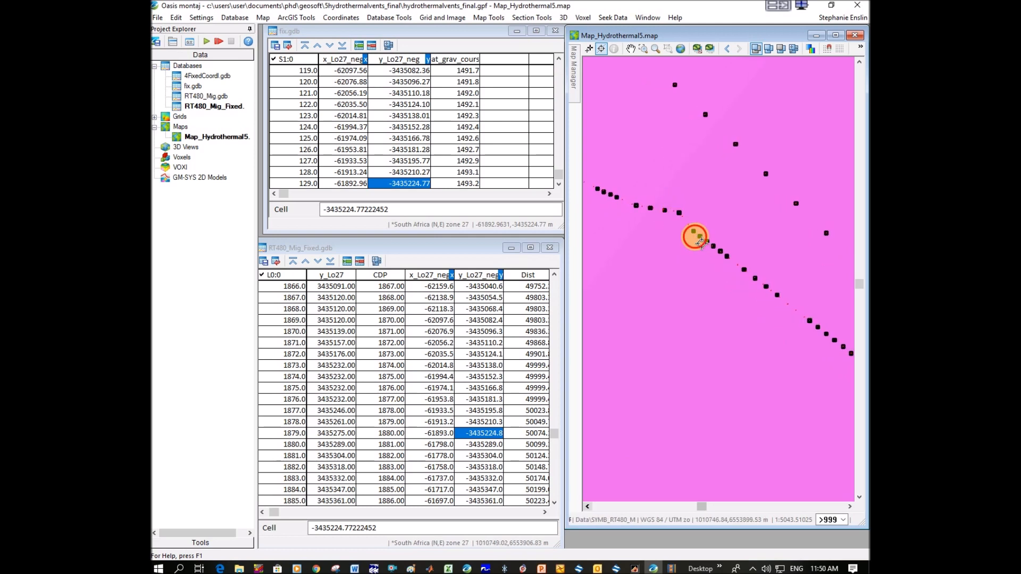
left_click(696, 234)
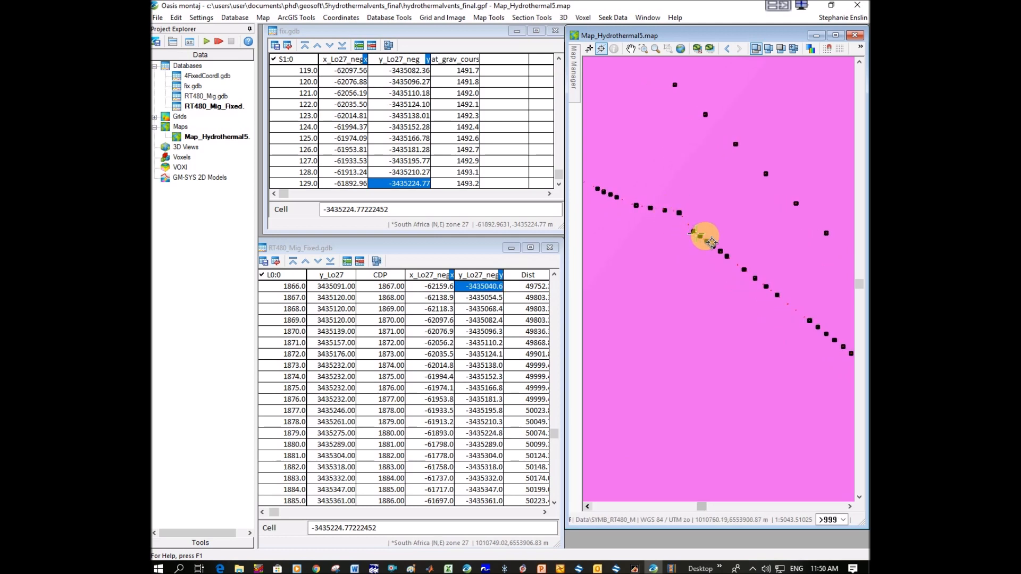
- Inspect the replotted line northwest across the wide gap and locate the last fix.gdb profile point on the map
scroll(718, 285, "down", 1)
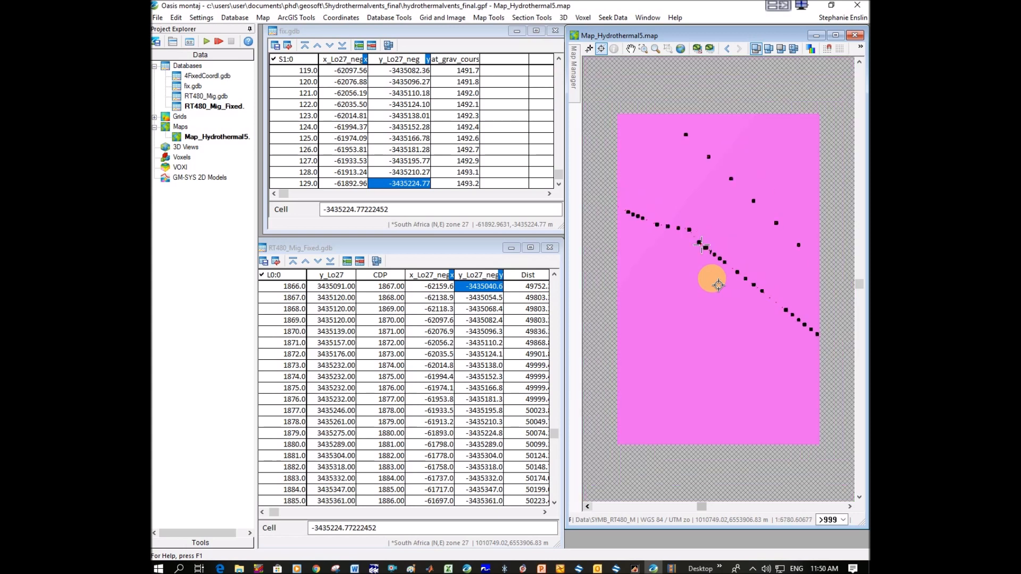
scroll(718, 286, "up", 1)
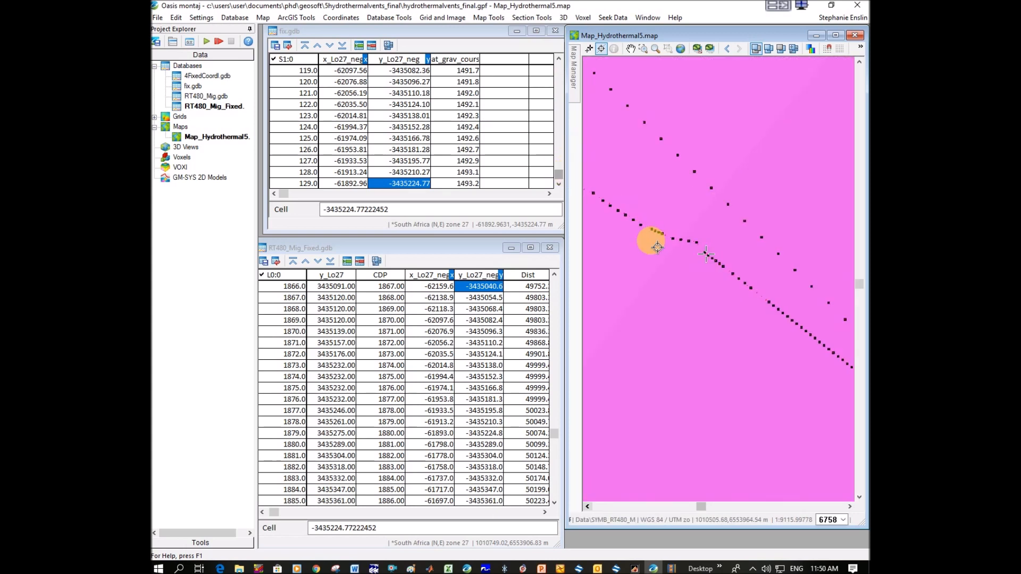
scroll(657, 247, "down", 1)
left_click_drag(645, 221, 742, 289)
scroll(675, 282, "down", 1)
scroll(681, 259, "up", 1)
left_click_drag(666, 234, 714, 292)
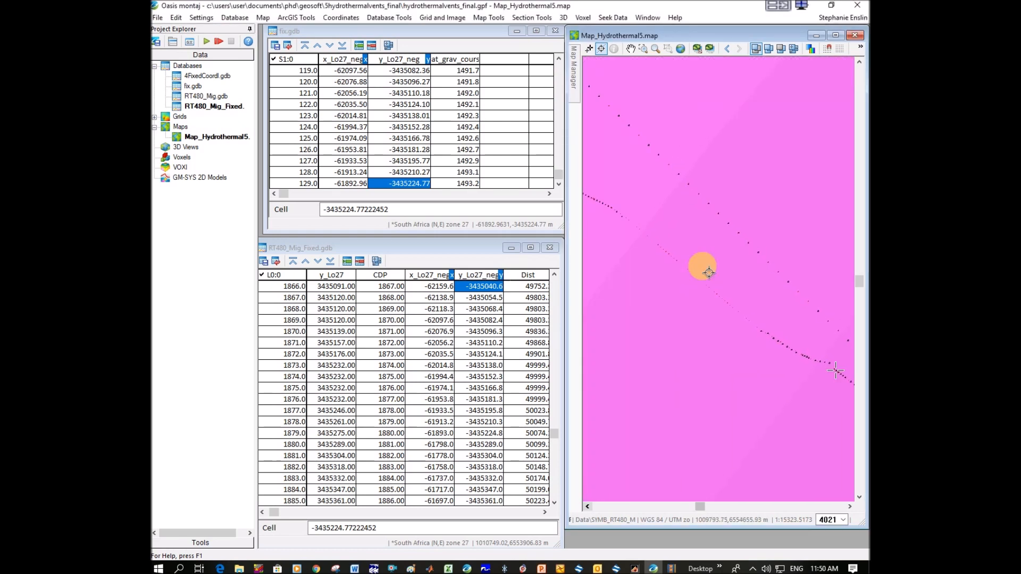
left_click(419, 172)
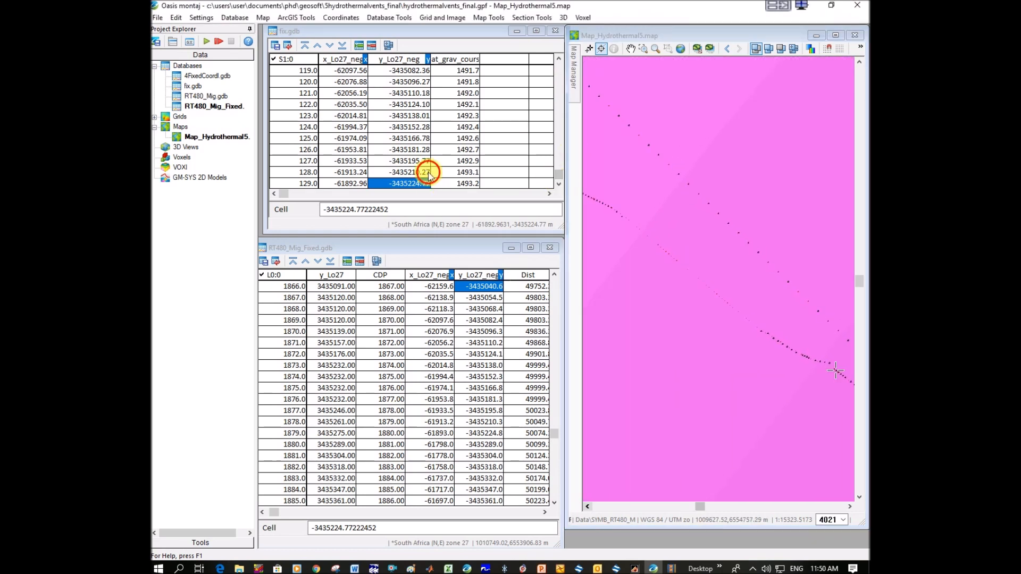
left_click(420, 183)
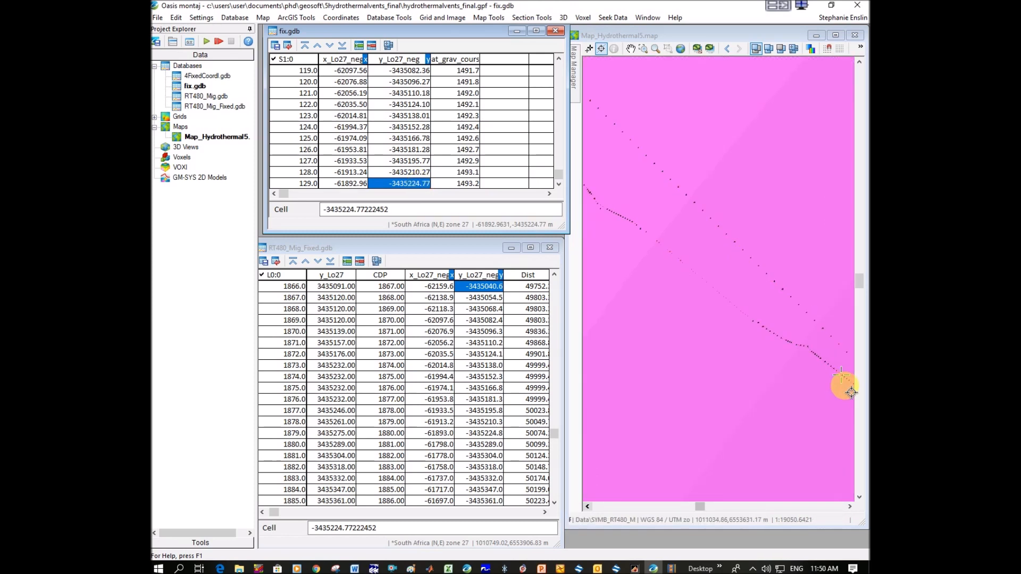
- Locate the first and last fix.gdb profile points on the map
left_click_drag(558, 174, 554, 41)
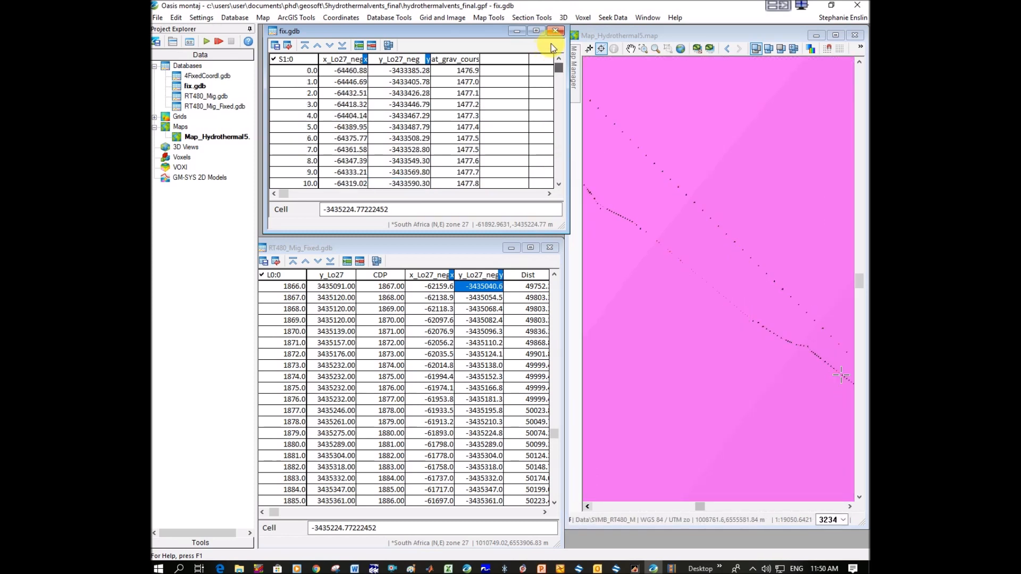
left_click(412, 72)
scroll(633, 148, "down", 1)
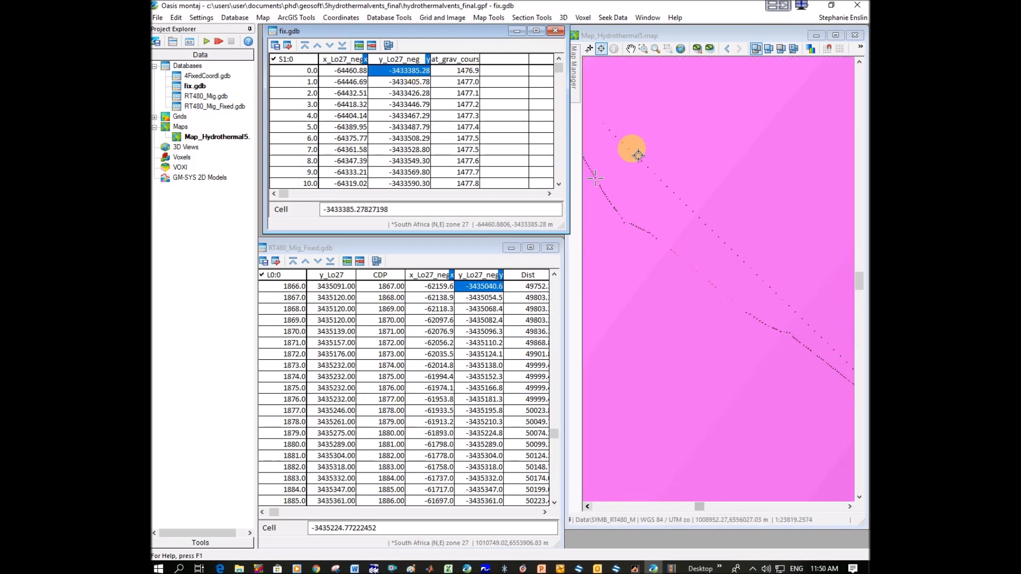
left_click_drag(558, 69, 558, 178)
left_click(422, 183)
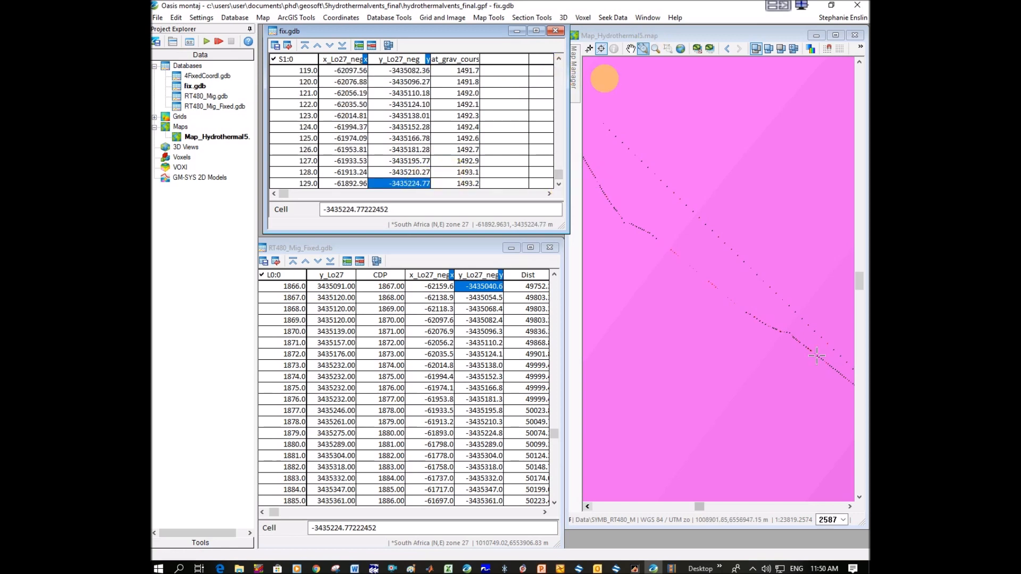
left_click_drag(559, 173, 569, 59)
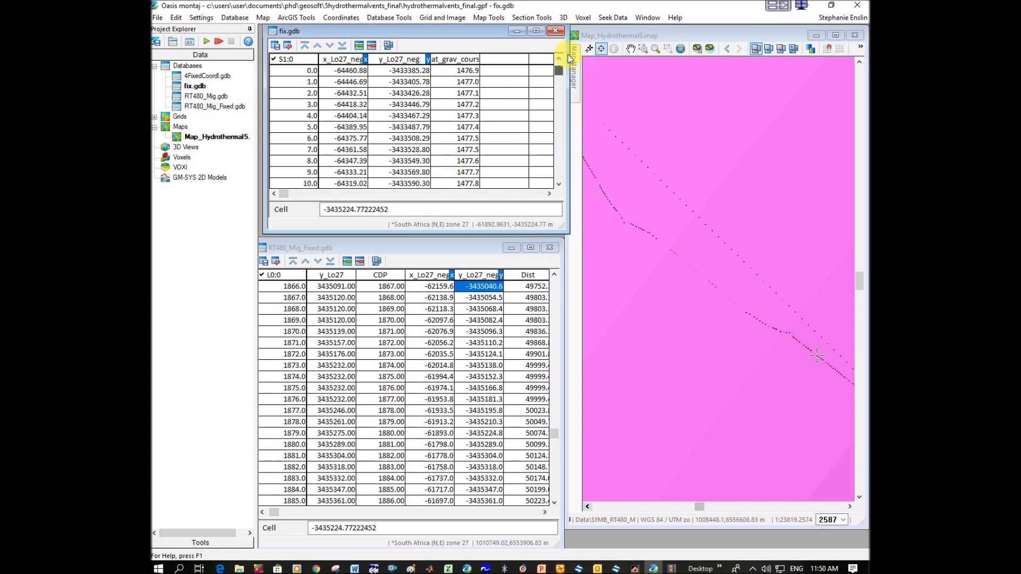
left_click(412, 73)
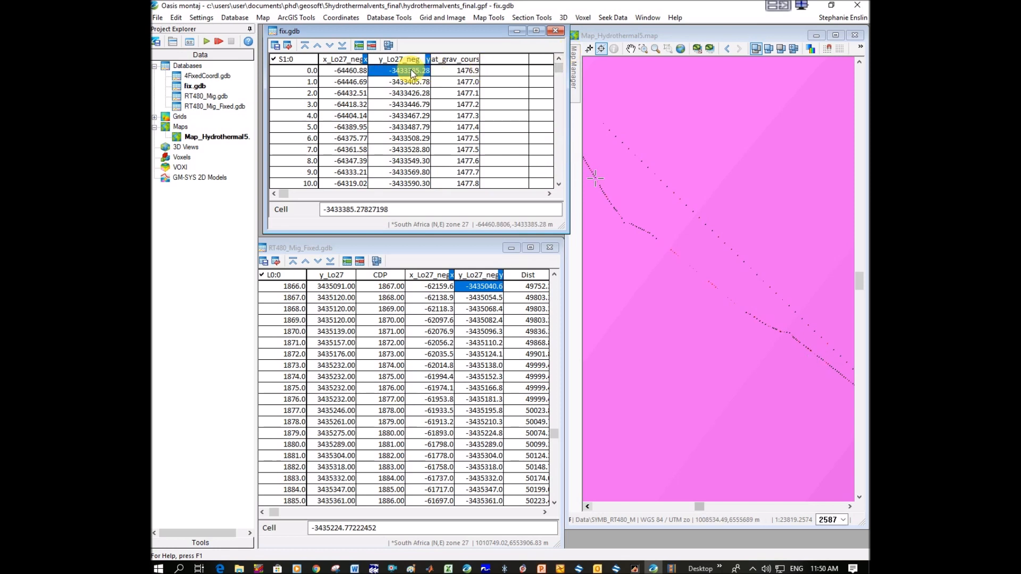
- Start a new grid profile for line 1 in fix.gdb with sample interval 25 and coordinates digitized from the map
left_click(445, 19)
mouse_move(472, 101)
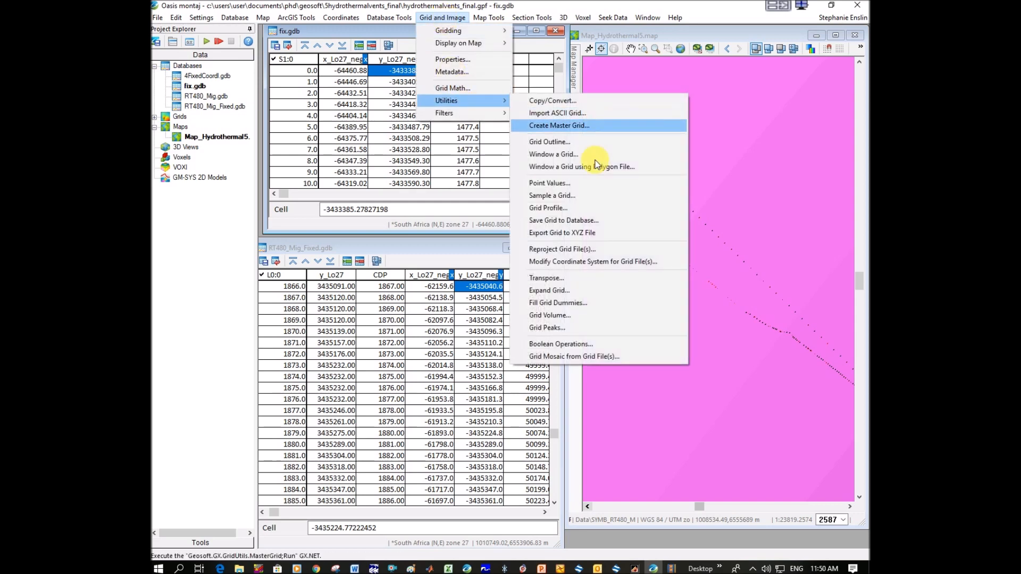
left_click(550, 208)
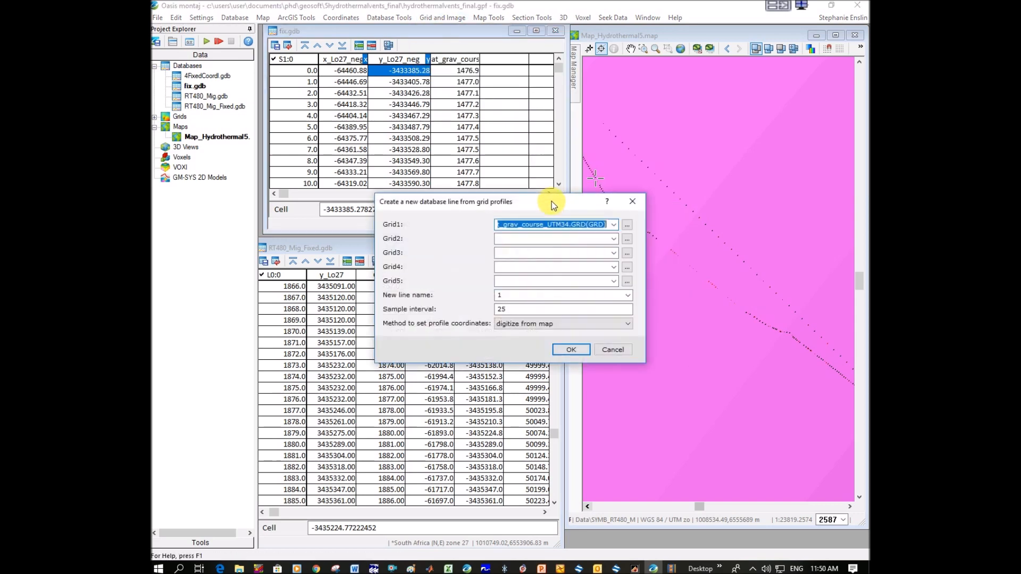
left_click(565, 351)
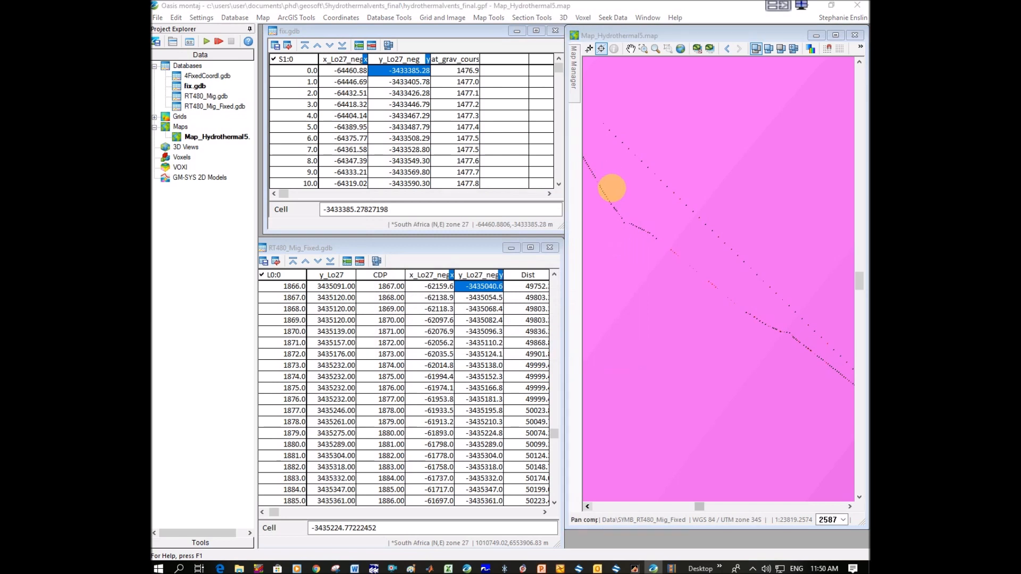
left_click(588, 309)
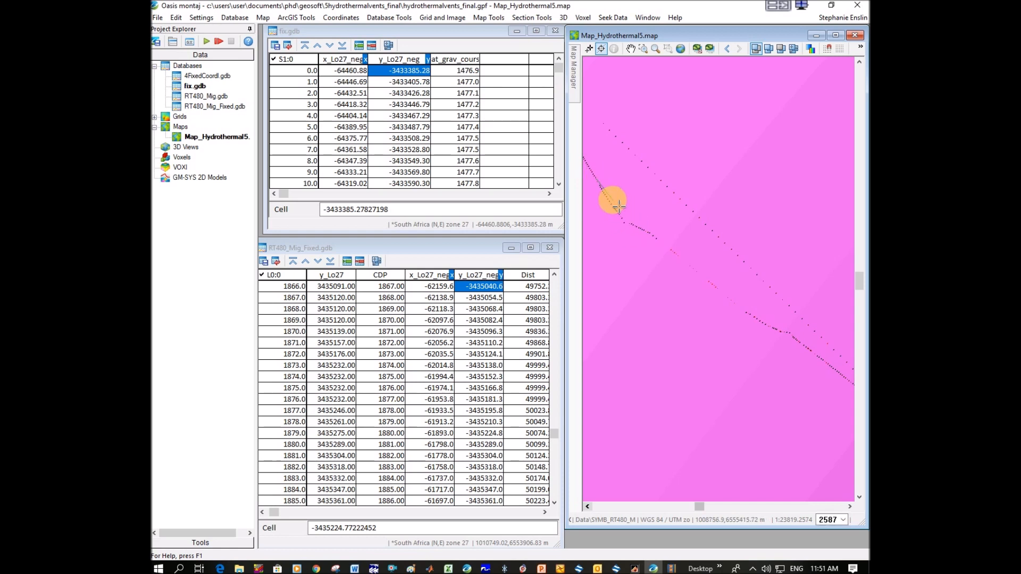
- Digitize the profile from the first fix.gdb point southeast along the curved stretch of plotted points
right_click(606, 197)
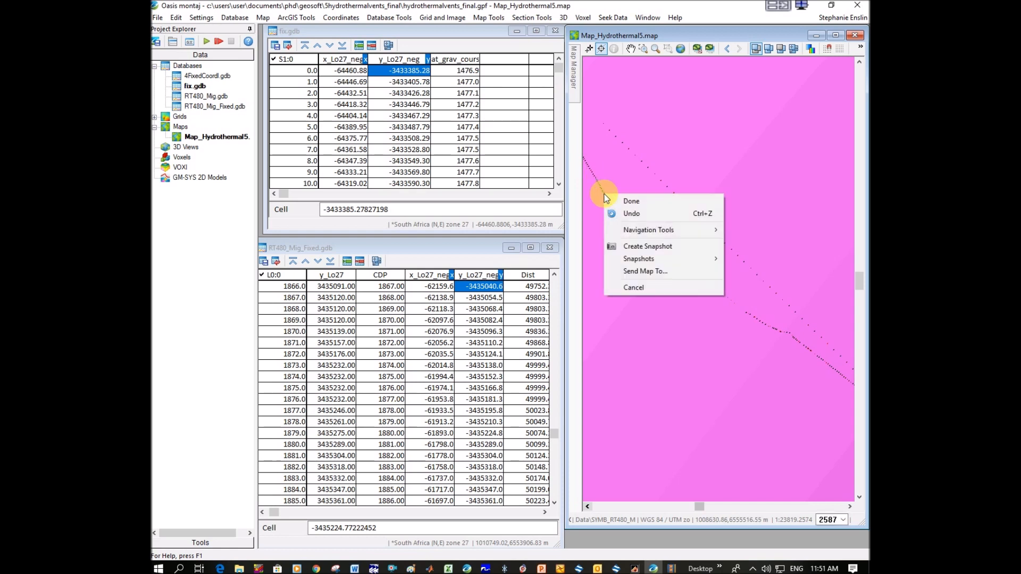
mouse_move(642, 234)
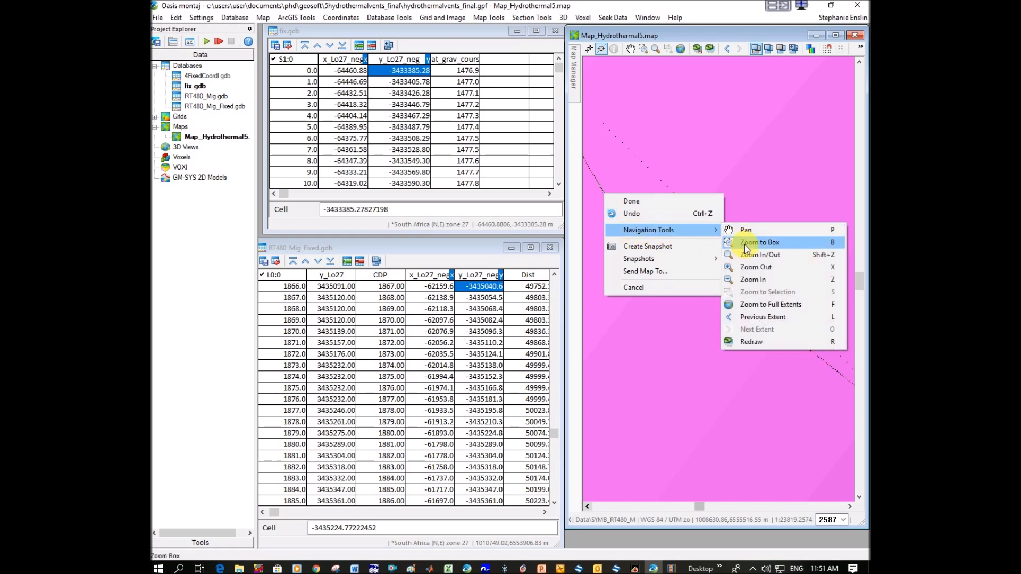
left_click(745, 279)
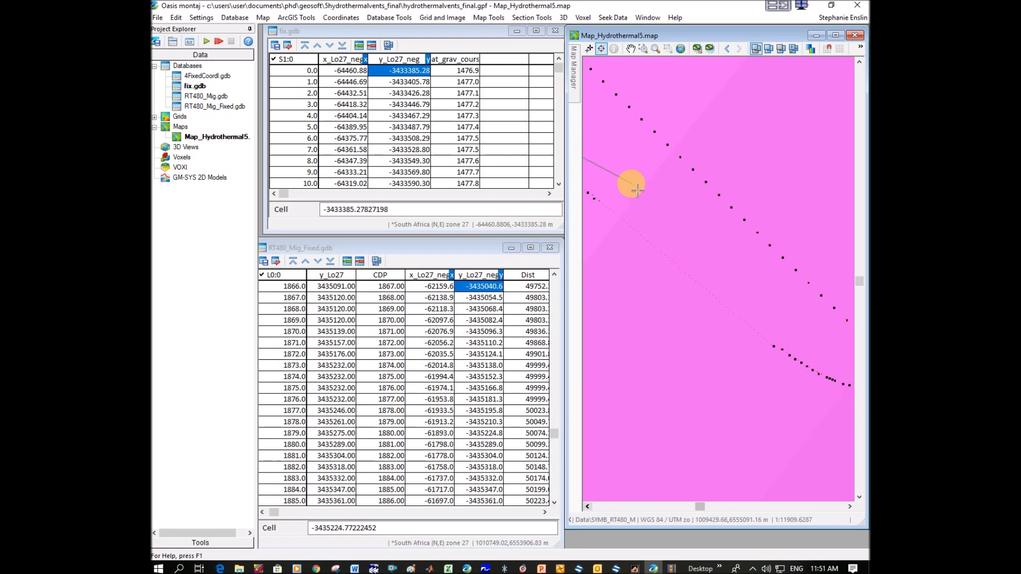
right_click(611, 166)
mouse_move(654, 195)
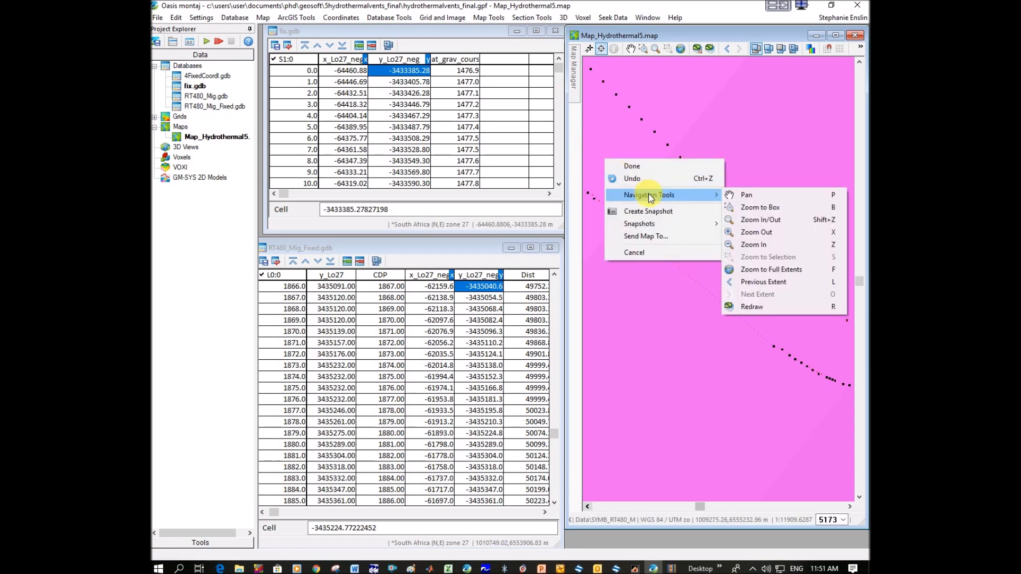
left_click(747, 195)
left_click_drag(674, 198, 745, 292)
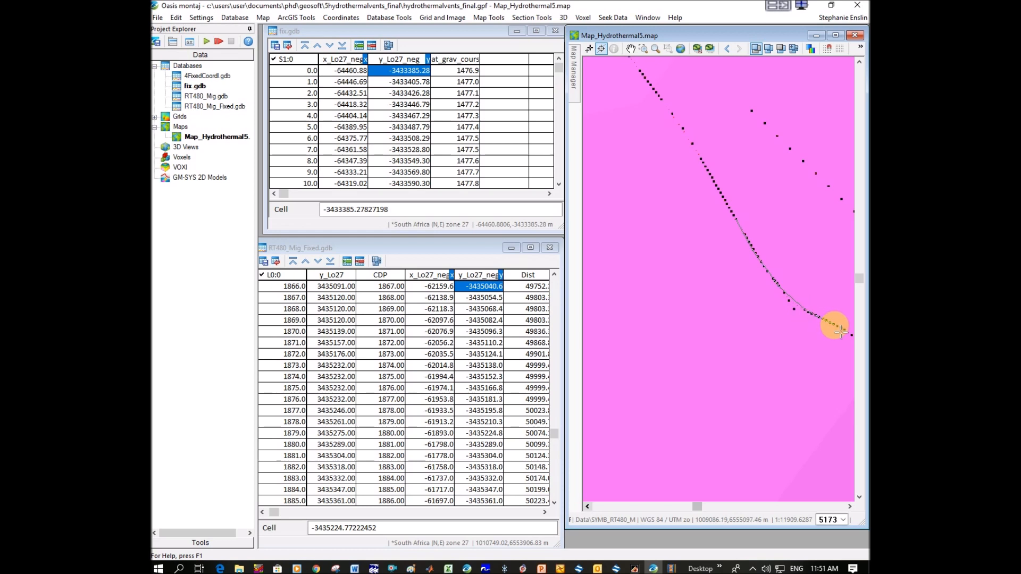
- Extend the digitized profile from the bend straight across the wide gap to the next plotted points southeast of it
right_click(834, 325)
mouse_move(835, 364)
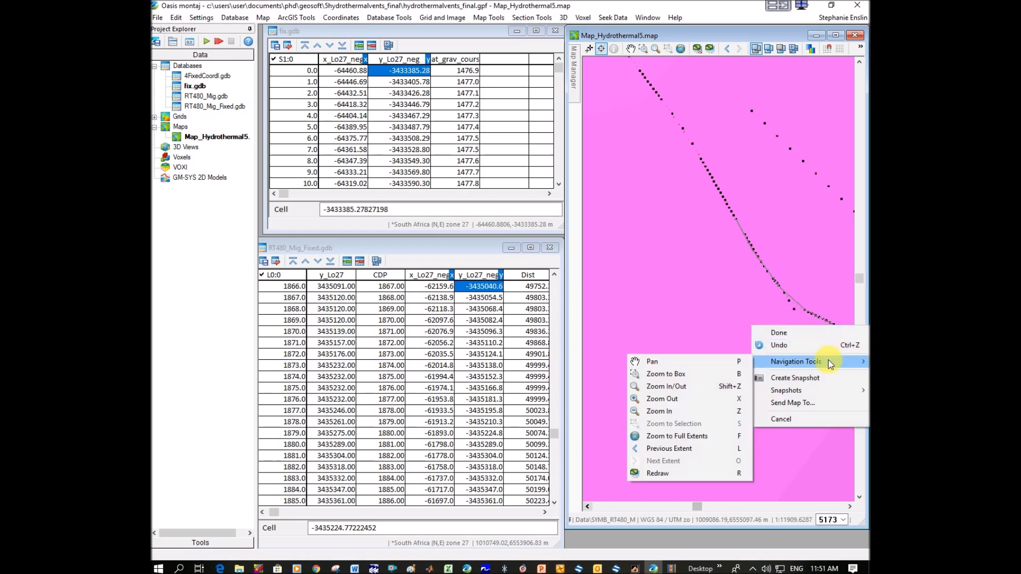
left_click(718, 362)
mouse_move(838, 325)
left_mouse_down()
mouse_move(656, 178)
mouse_move(638, 178)
left_mouse_up()
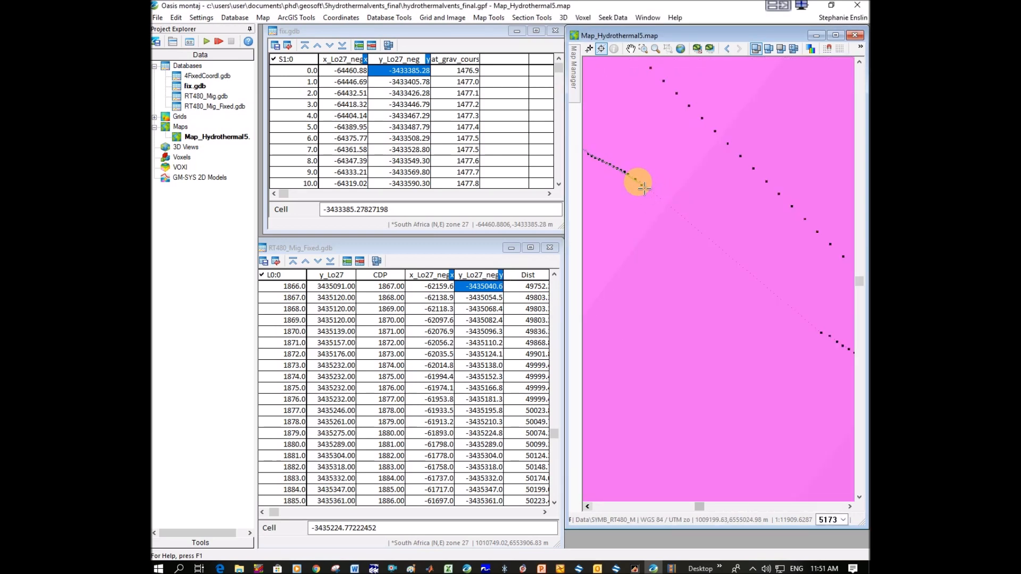
mouse_move(638, 182)
left_mouse_down()
mouse_move(832, 310)
mouse_move(836, 342)
left_mouse_up()
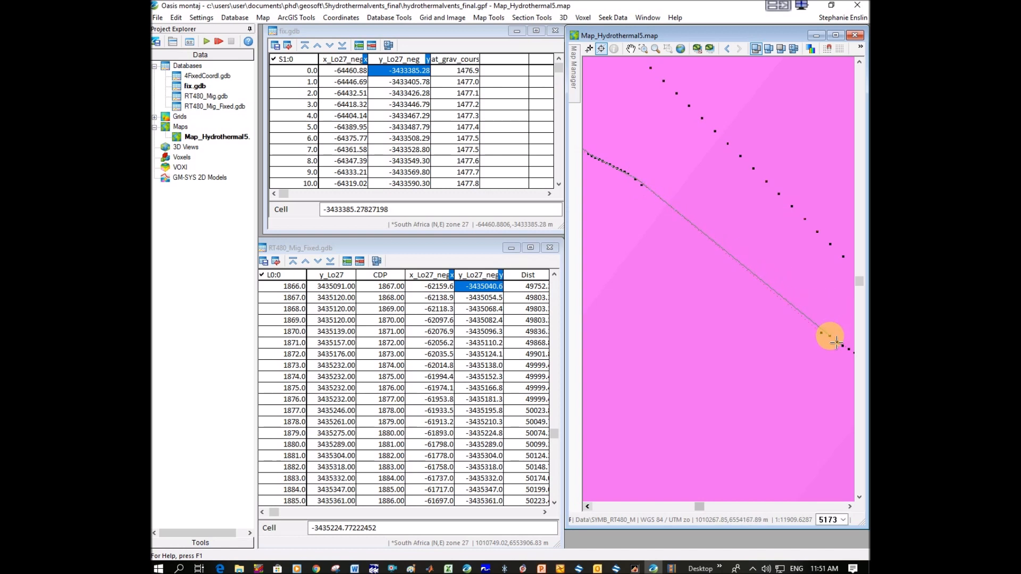
- Continue the profile southeast through the second bend to the start of the evenly spaced points, then finish it and overwrite the existing line
right_click(836, 342)
mouse_move(834, 375)
left_click(705, 372)
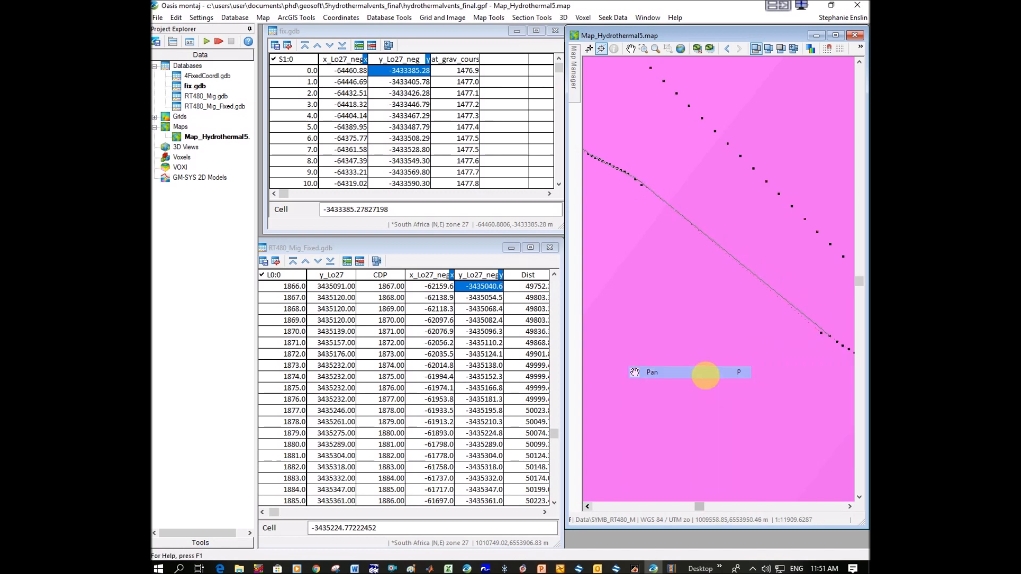
left_click_drag(843, 383, 615, 239)
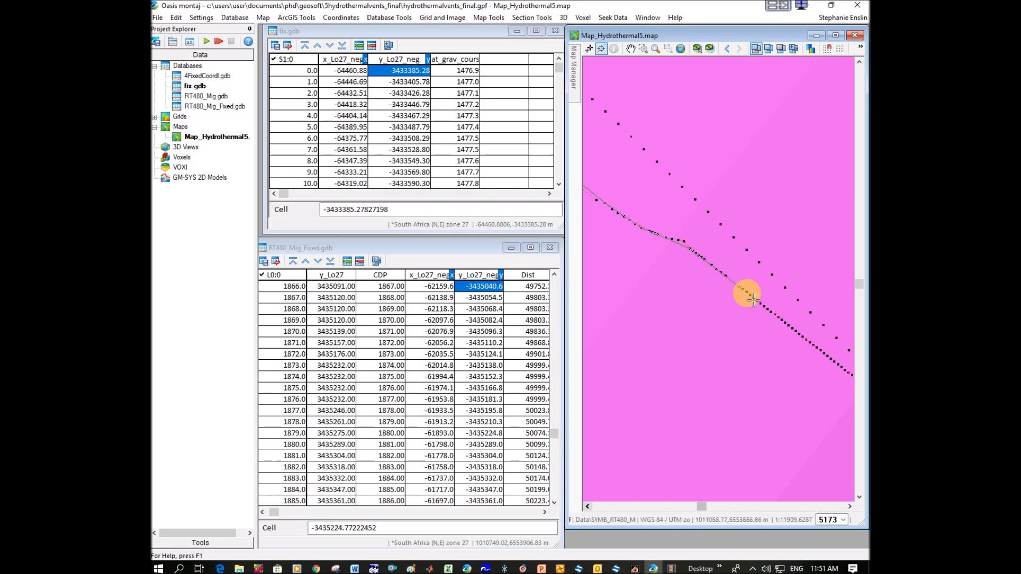
mouse_move(753, 300)
left_mouse_down()
mouse_move(730, 250)
mouse_move(739, 301)
mouse_move(746, 294)
left_mouse_up()
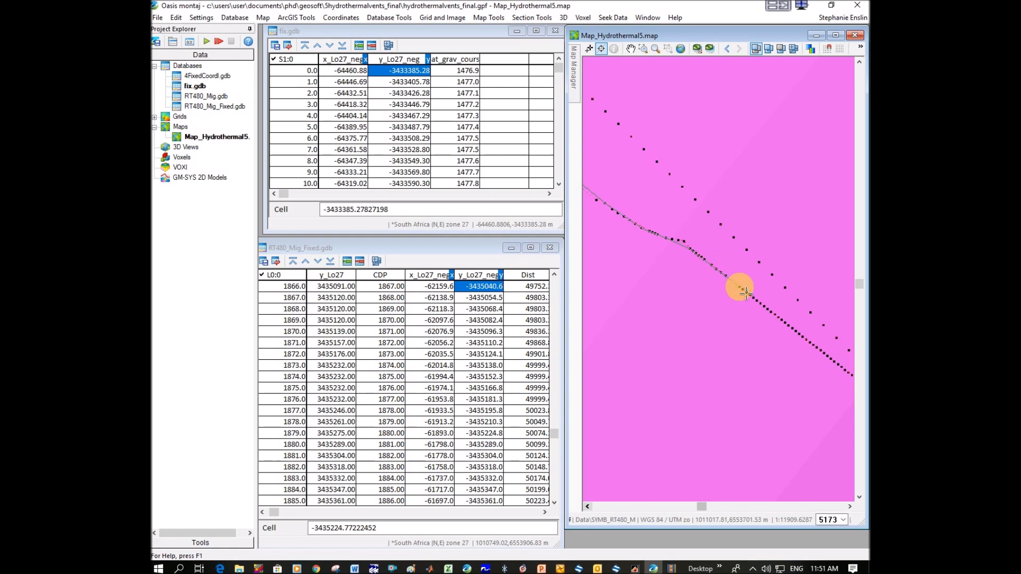
right_click(744, 289)
left_click(761, 292)
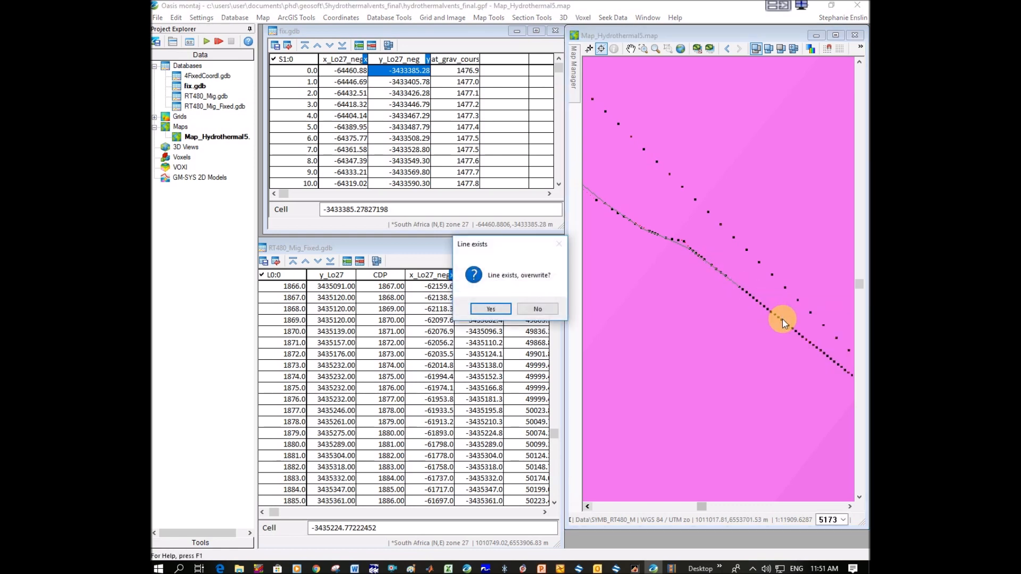
left_click(503, 309)
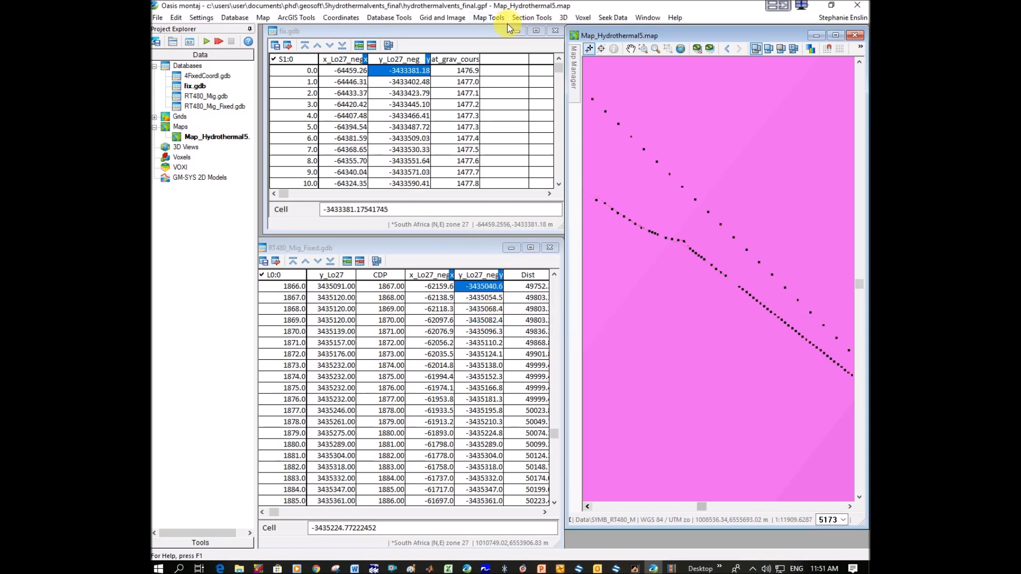
- Link the map to SYMB_RT480_Mig_Fixed and locate the RT480_Mig_Fixed.gdb record nearest the first point of the new fix.gdb profile
scroll(754, 294, "up", 2)
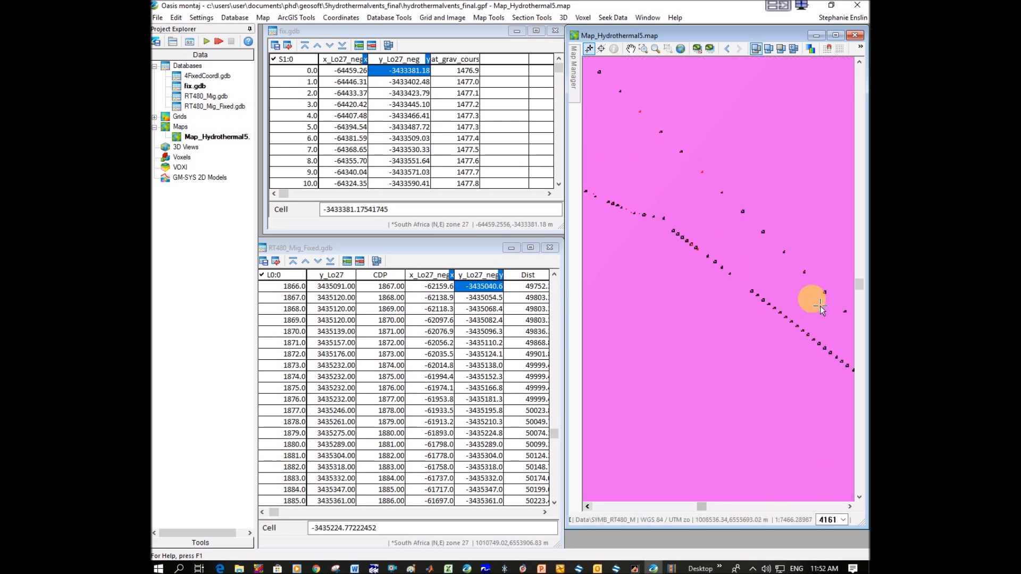
scroll(773, 301, "up", 1)
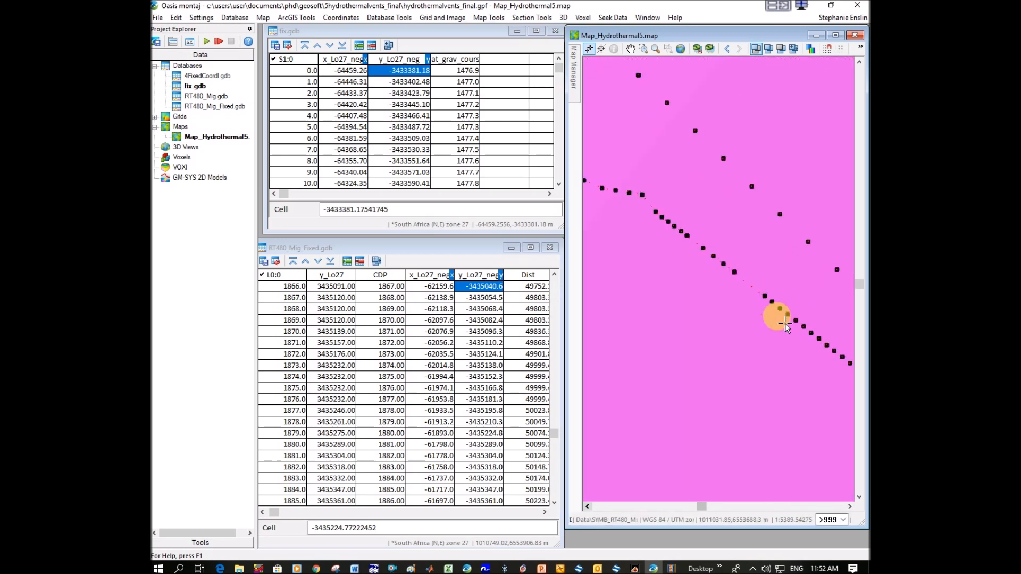
scroll(681, 151, "down", 3)
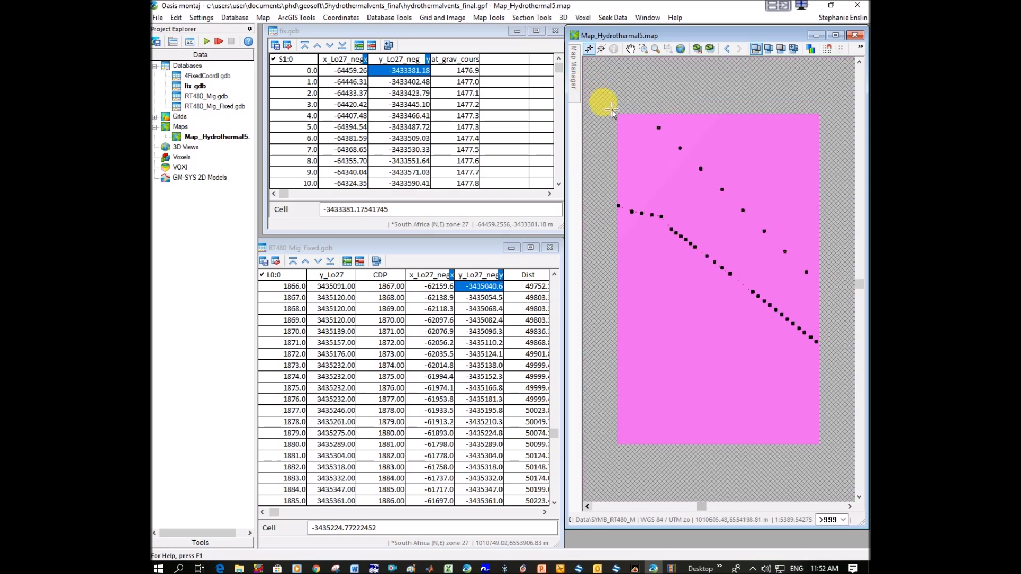
scroll(665, 152, "up", 2)
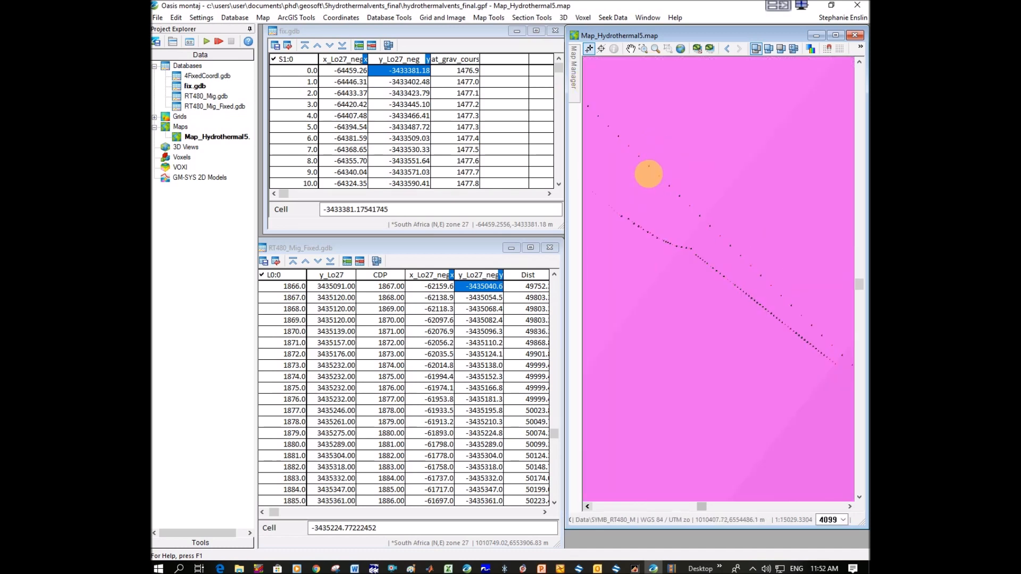
scroll(775, 273, "up", 1)
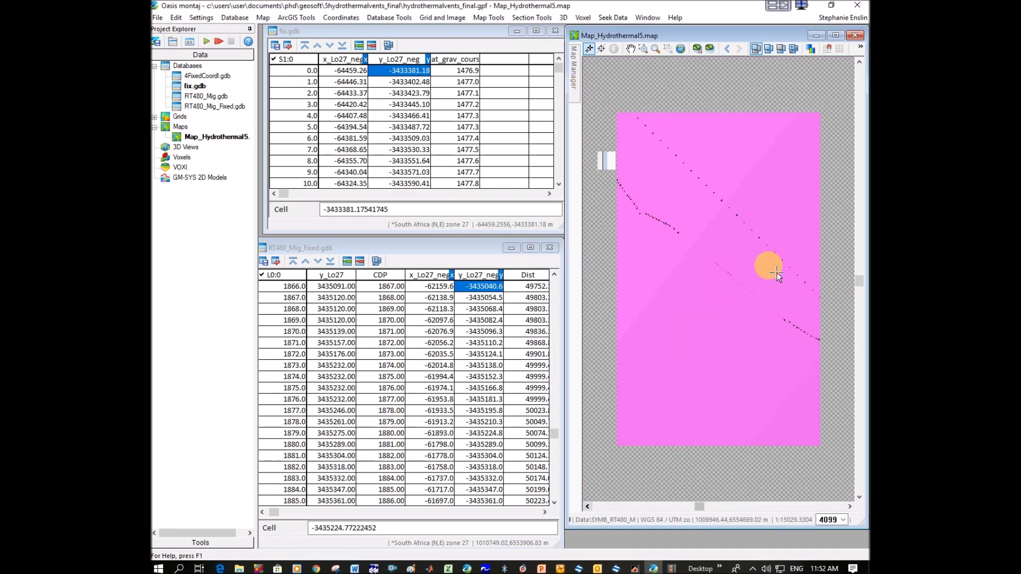
left_click(420, 71)
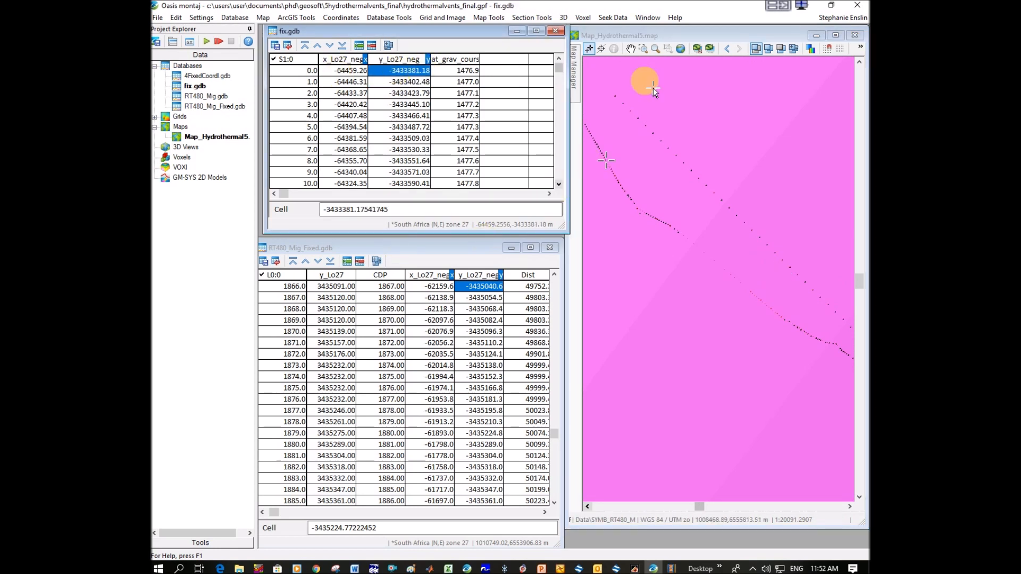
left_click(601, 49)
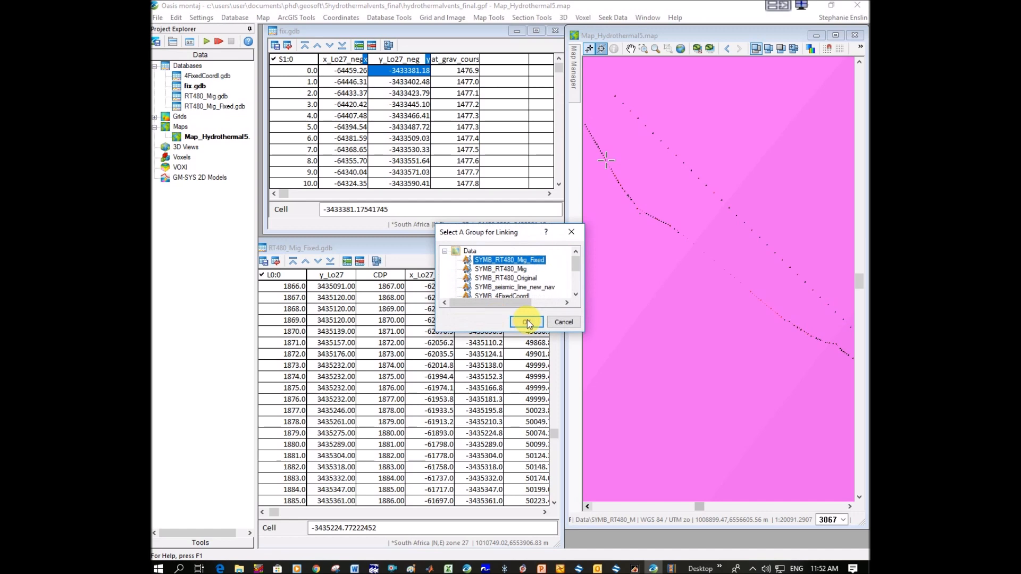
left_click(527, 320)
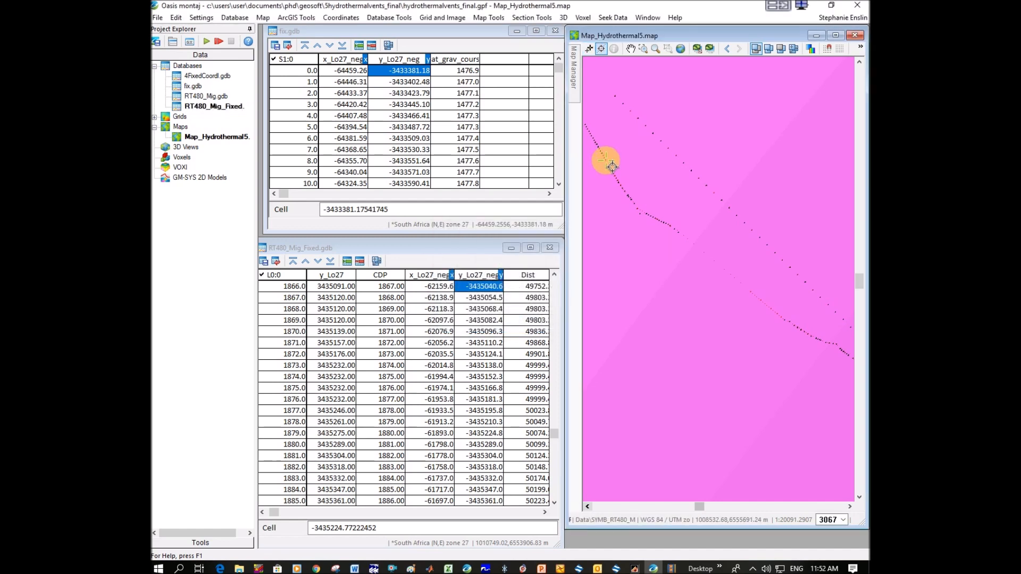
left_click(607, 161)
left_click(434, 288)
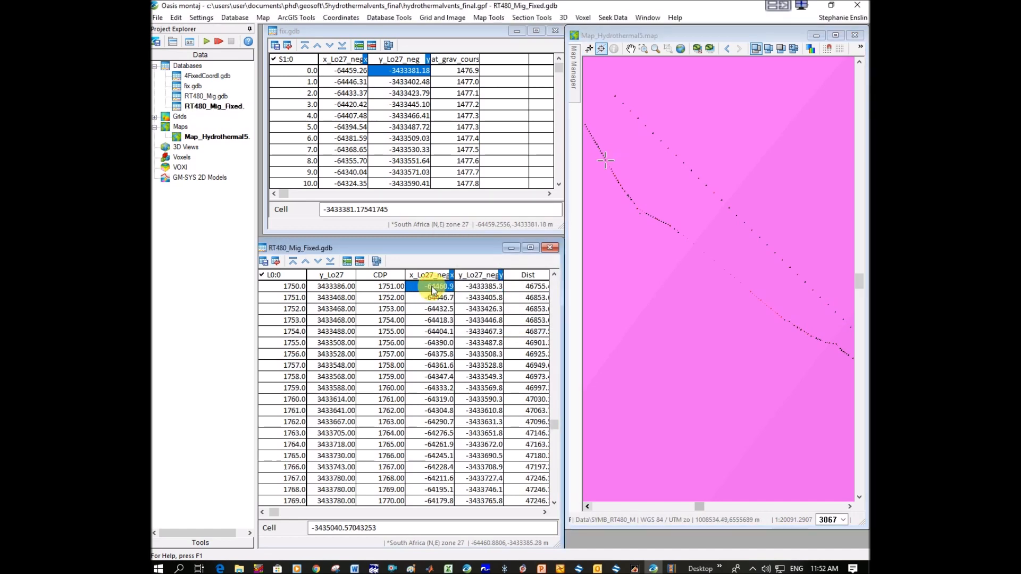
- Replace x_Lo27_neg and y_Lo27_neg in RT480_Mig_Fixed.gdb from CDP 1751 onward with the matching fix.gdb channels
left_click(346, 59)
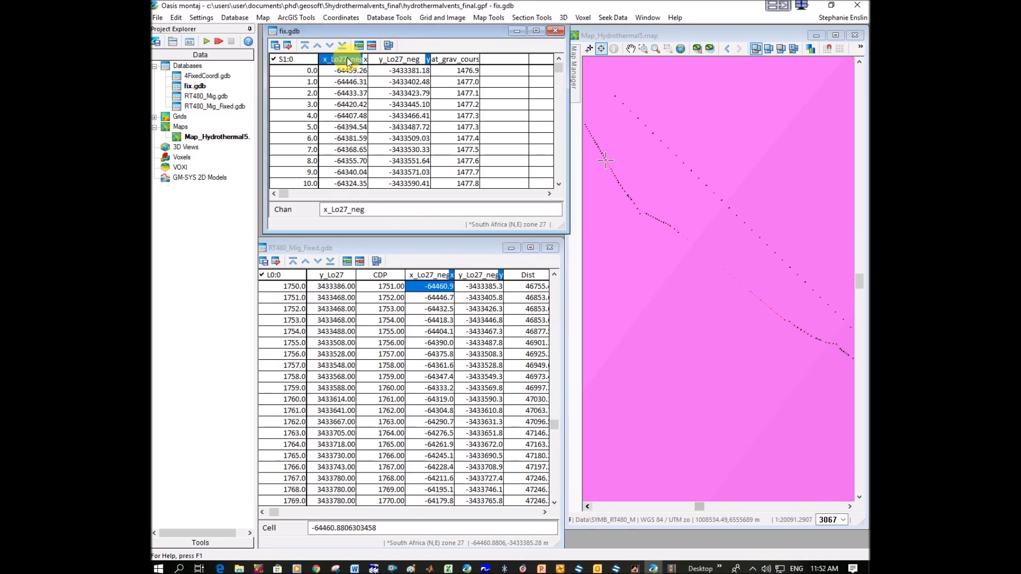
left_click(437, 288)
key("ctrl+v")
left_click(404, 60)
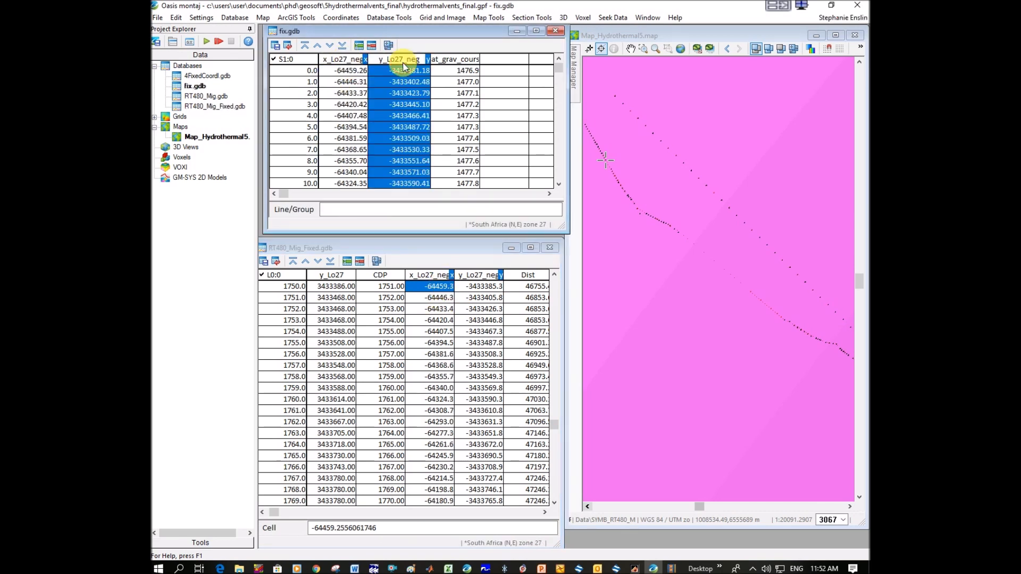
left_click(483, 289)
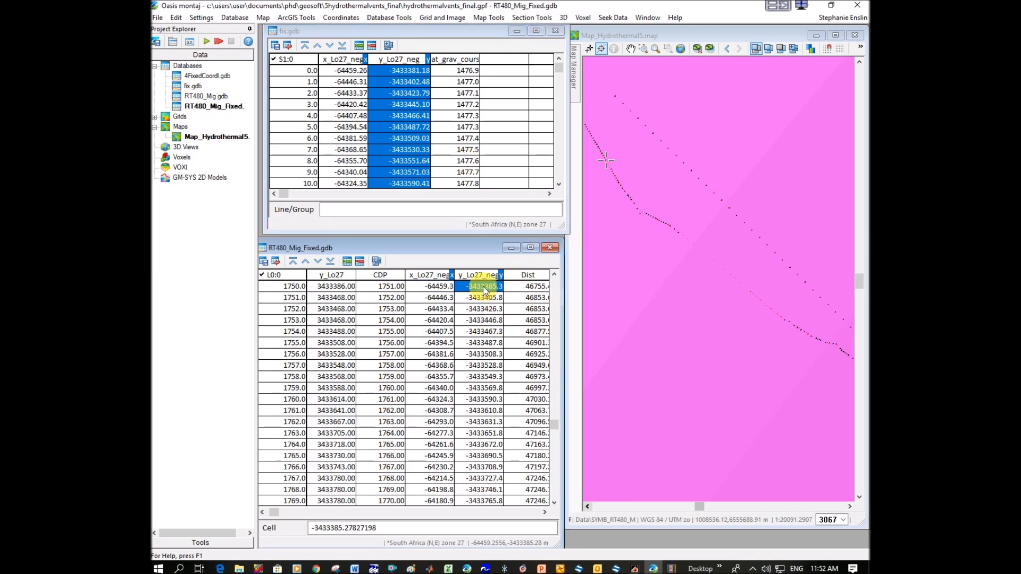
key("ctrl+v")
- Replot the RT480_Mig_Fixed.gdb CDP locations as symbols on Map_Hydrothermal5.map and inspect the updated line toward its southeastern part
left_click(481, 18)
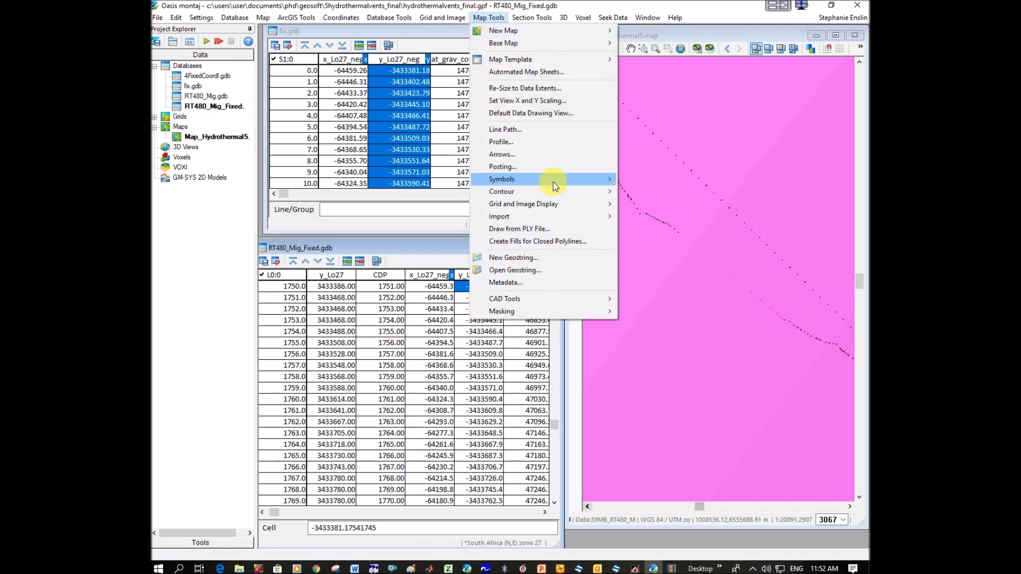
mouse_move(585, 179)
left_click(664, 179)
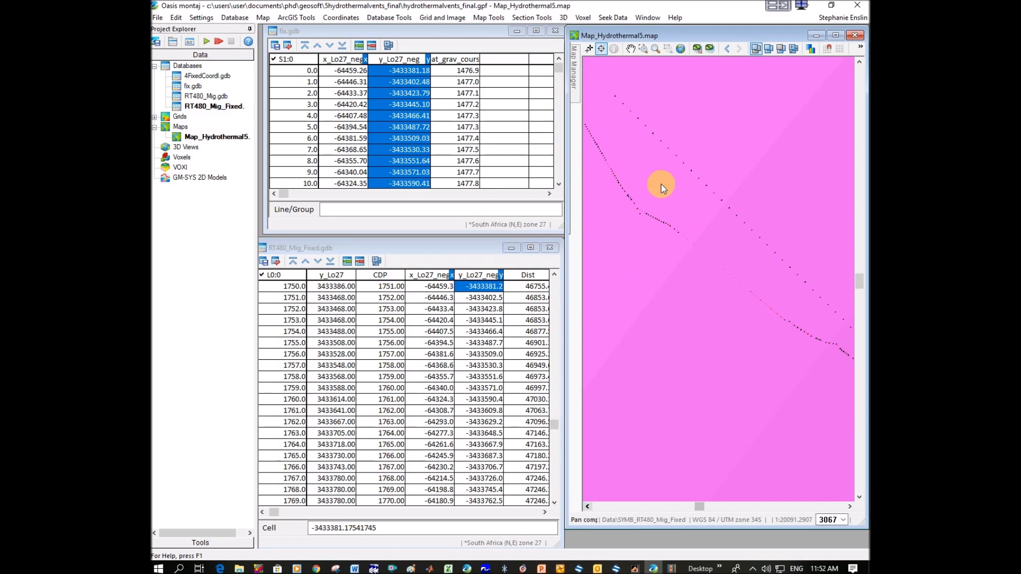
left_click(516, 345)
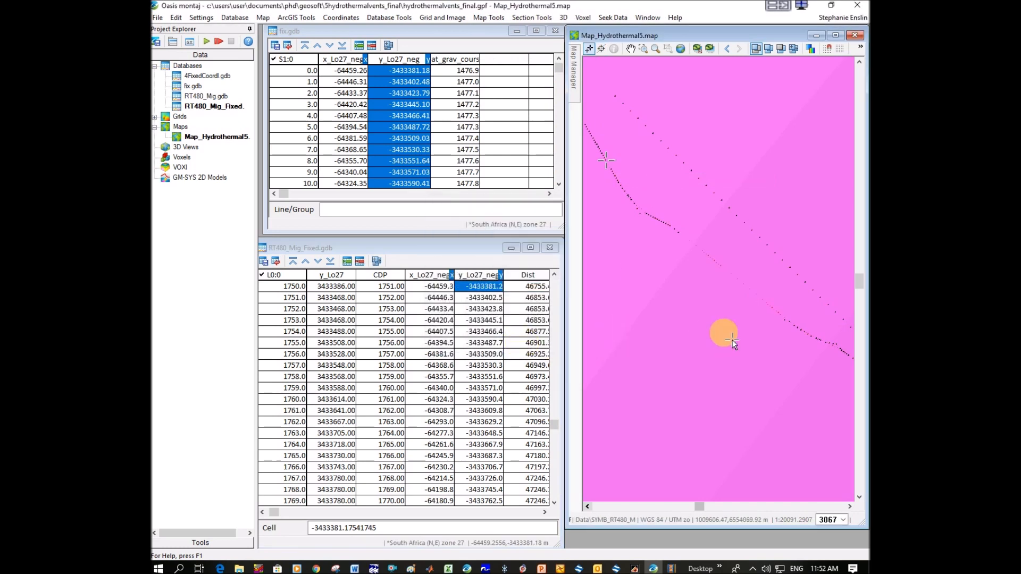
left_click_drag(819, 348, 676, 307)
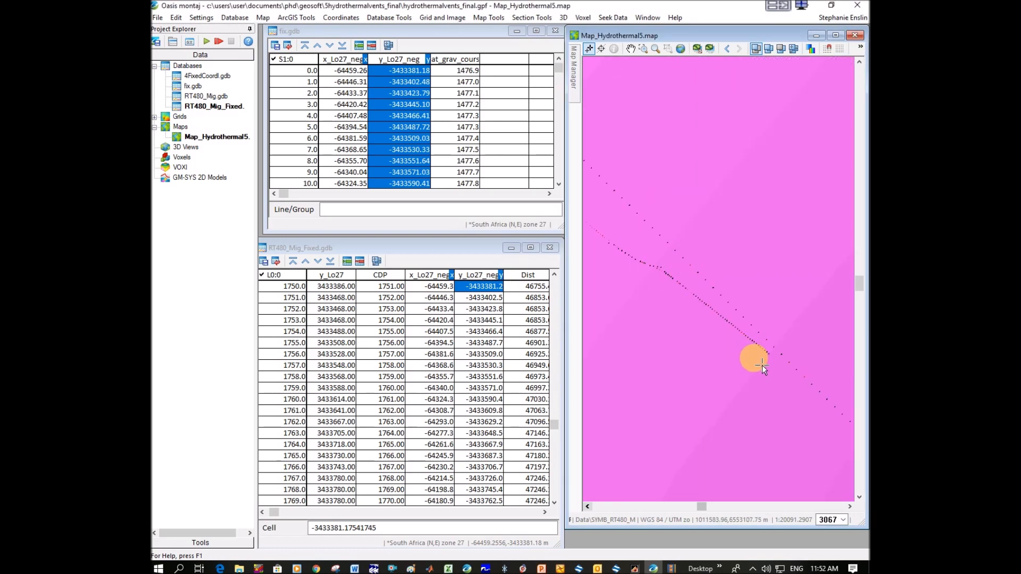
- Check the last two fix.gdb records on the map where the replaced stretch meets the evenly spaced points
left_click_drag(559, 69, 558, 174)
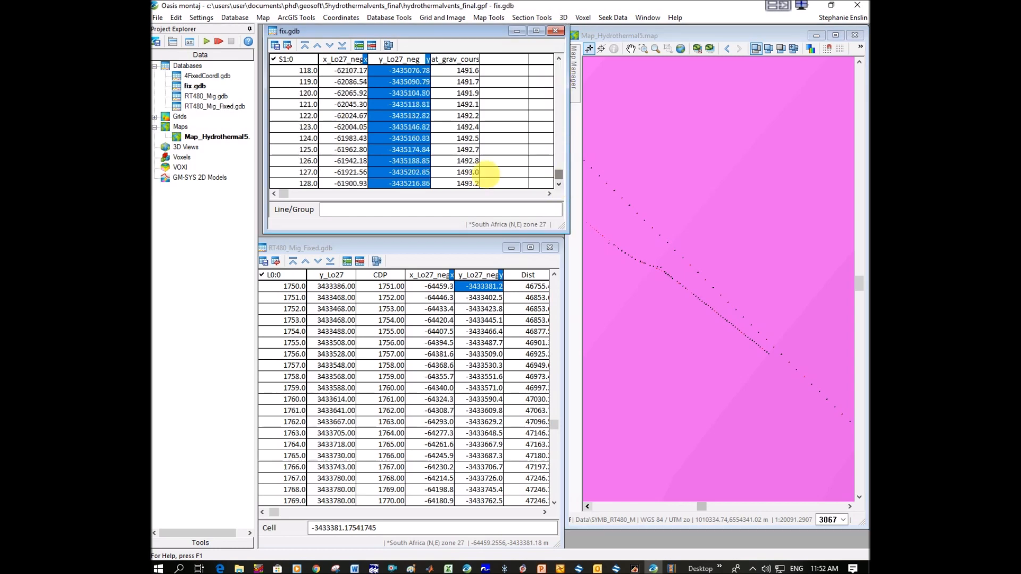
left_click(410, 185)
left_click(642, 49)
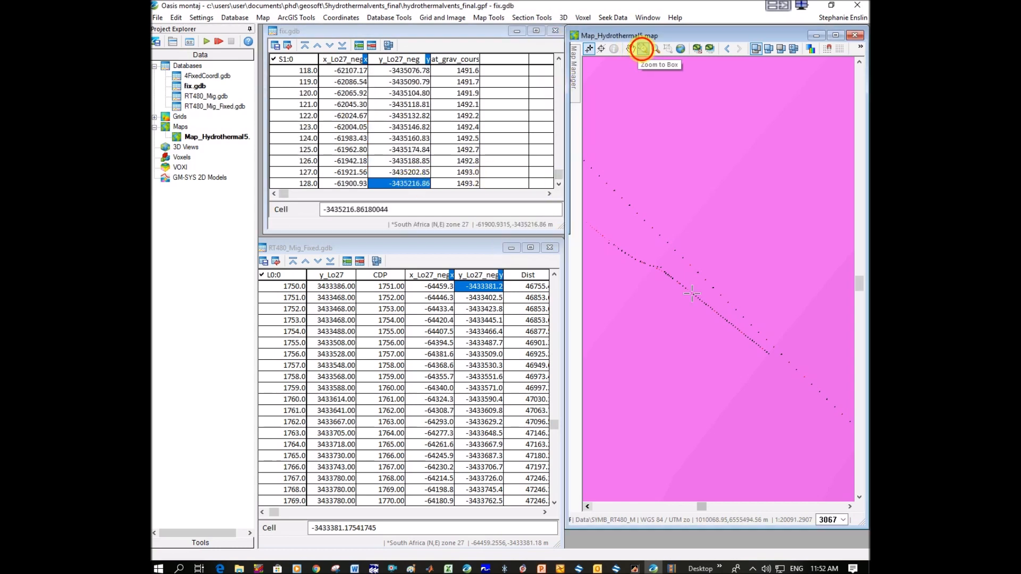
left_click_drag(676, 276, 702, 298)
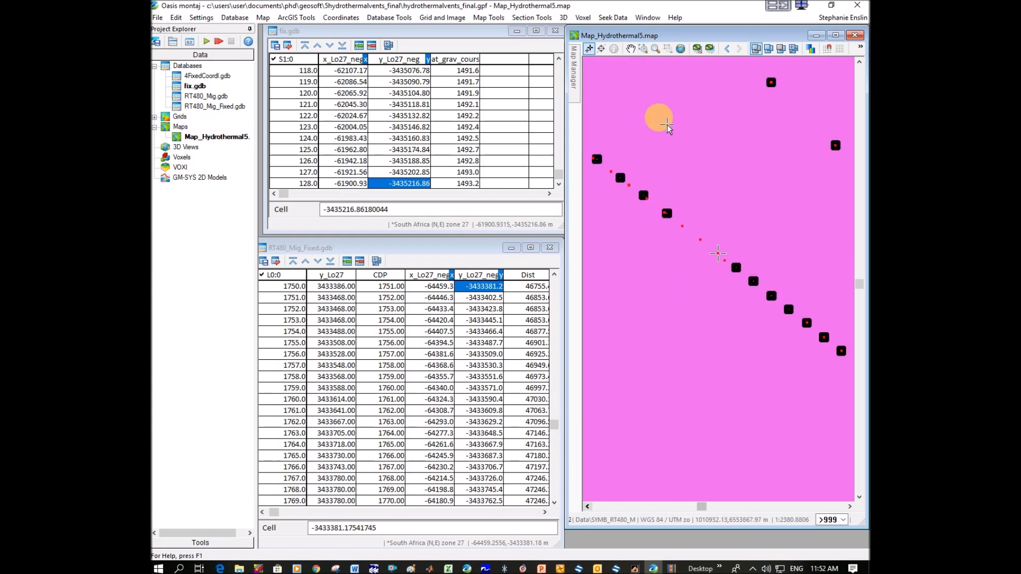
left_click(410, 172)
left_click(413, 184)
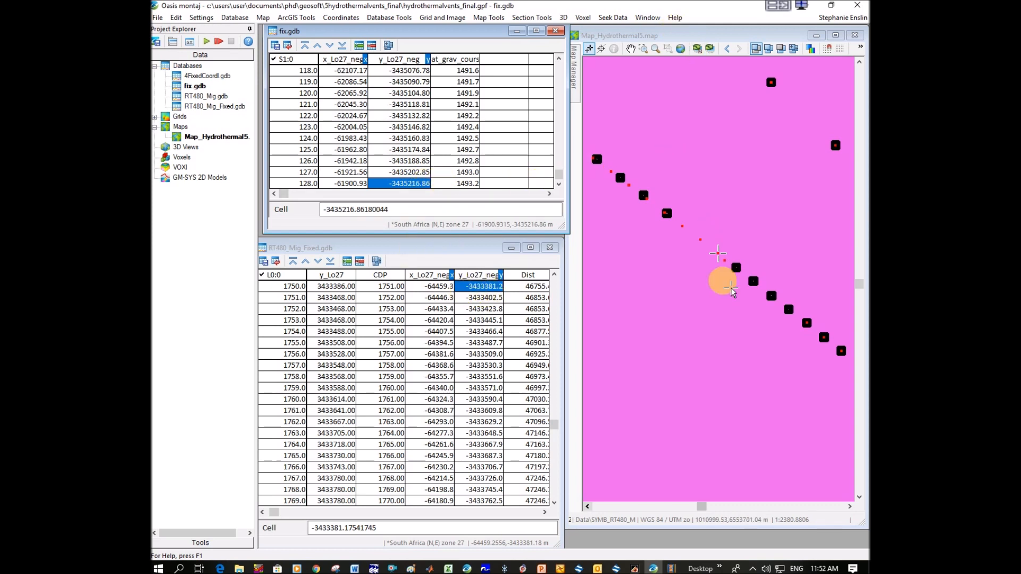
- Link the map to SYMB_RT480_Mig_Fixed, locate the record ending the replaced stretch, and compare CDPs 1880 and 1881 with the final fix.gdb points
left_click(602, 49)
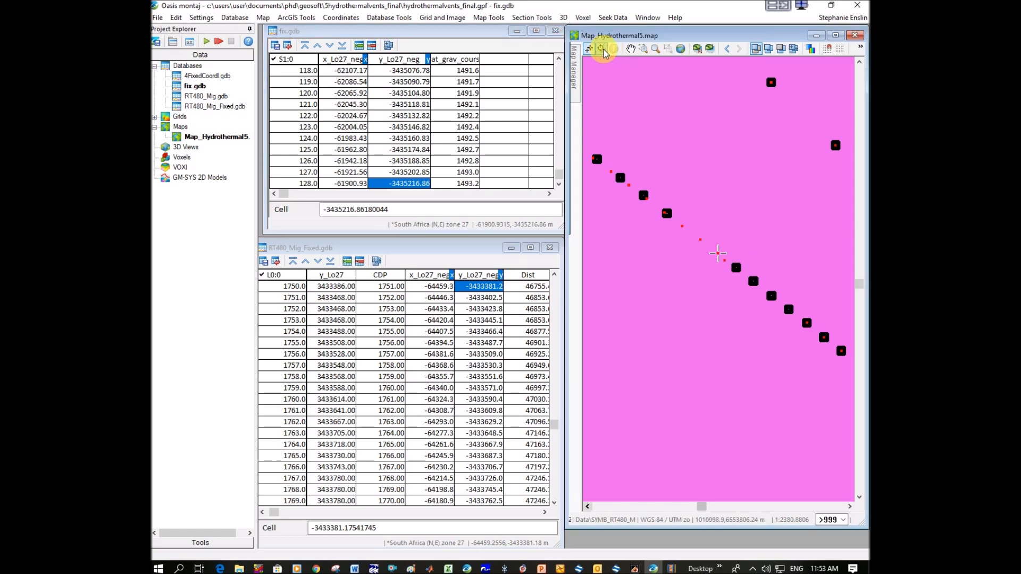
left_click(527, 322)
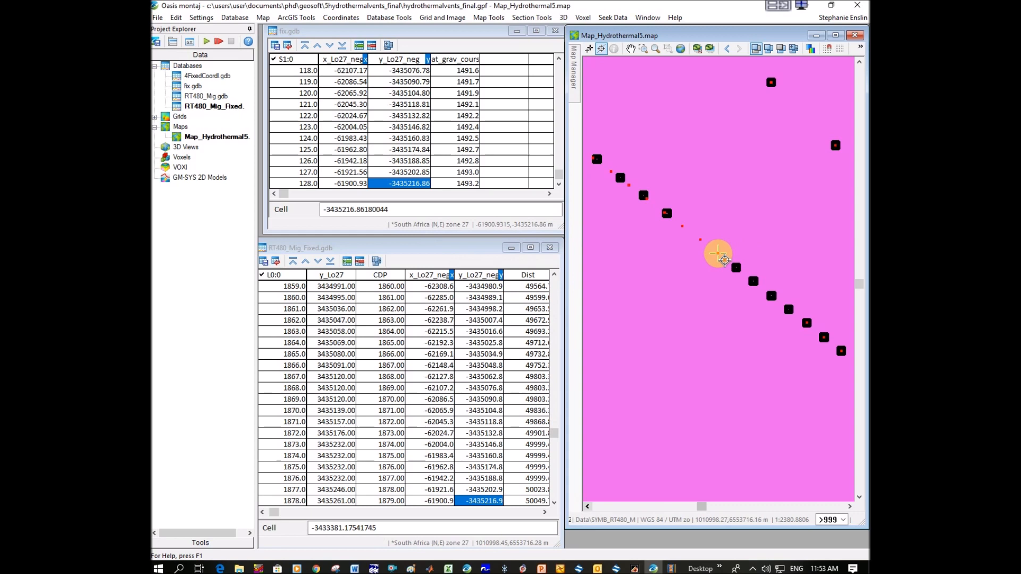
scroll(425, 444, "down", 2)
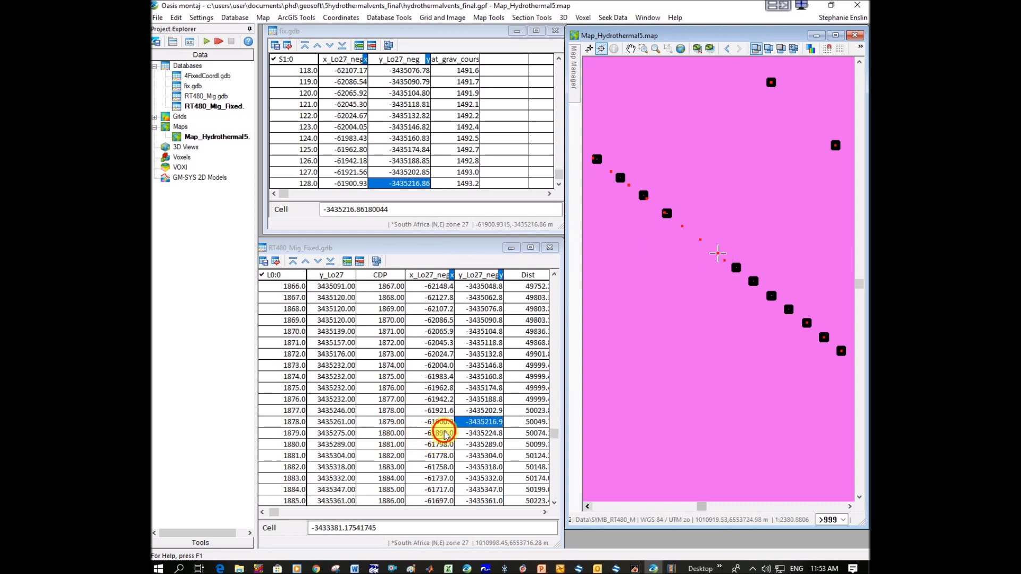
left_click(444, 433)
key("Down")
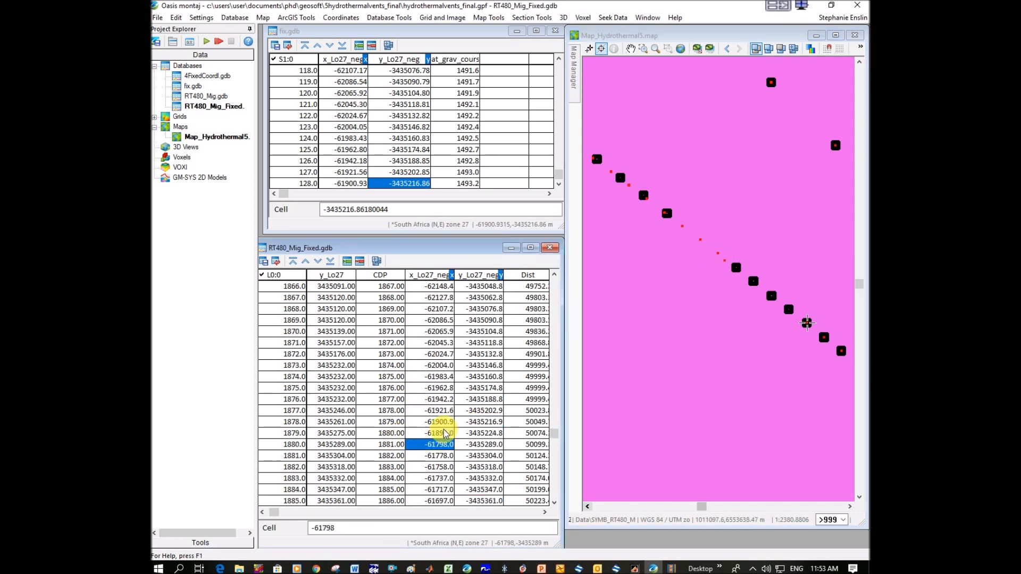
left_click(452, 433)
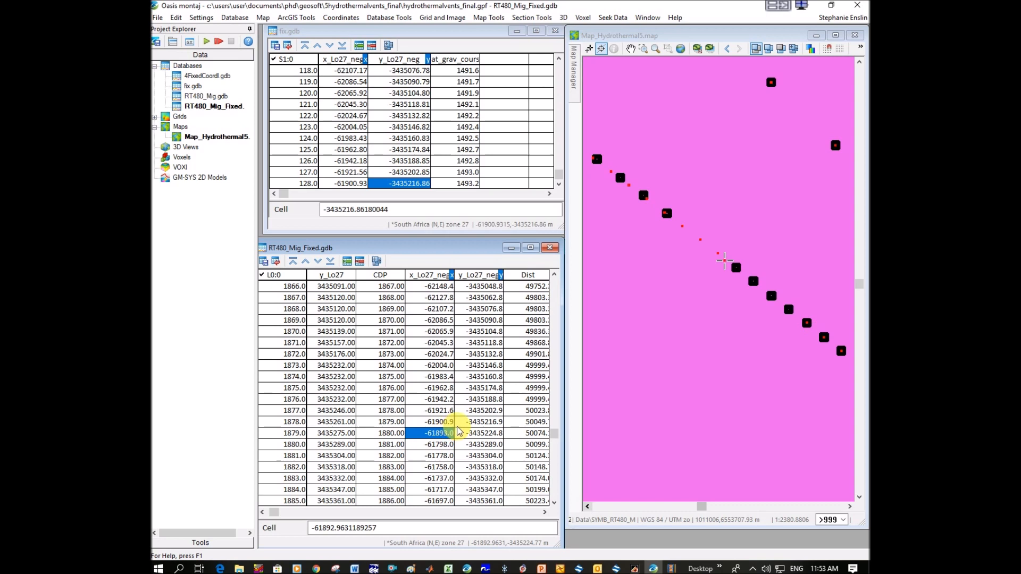
key("Down")
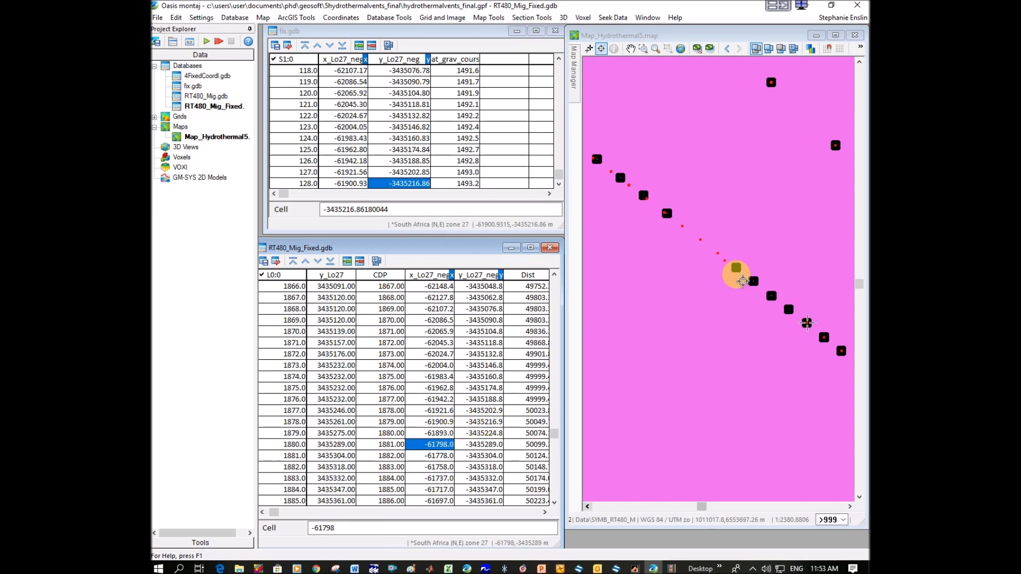
left_click(411, 173)
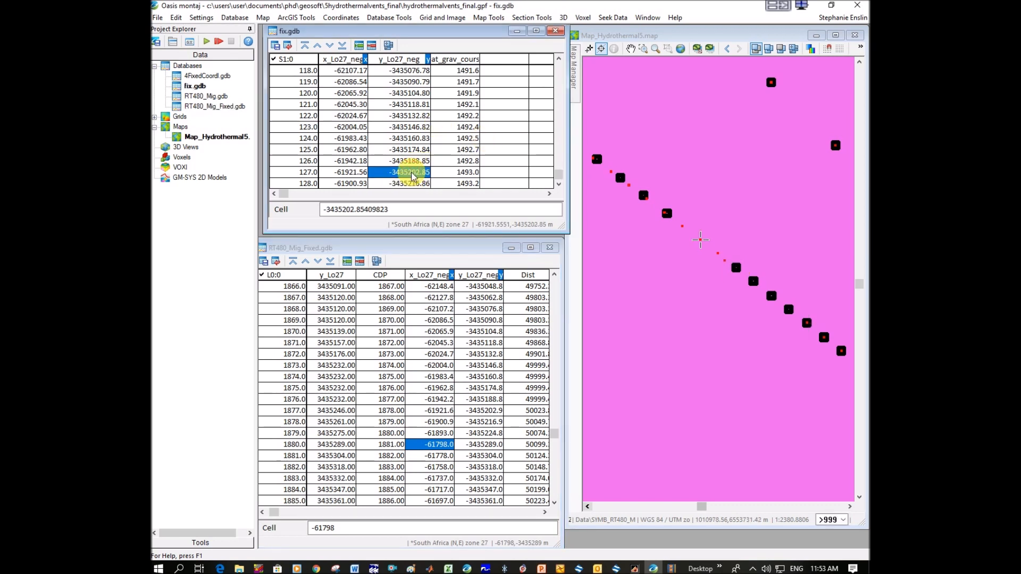
left_click(416, 184)
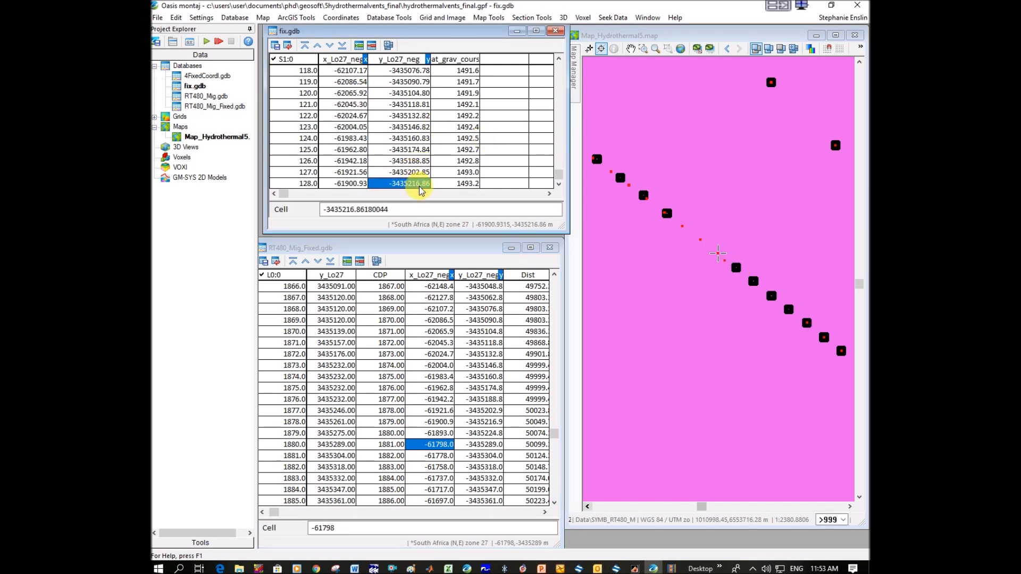
- Extract a single-point grid profile with a sample interval of 25 at the first plotted point past the replaced stretch, overwriting the existing fix.gdb line
left_click(442, 17)
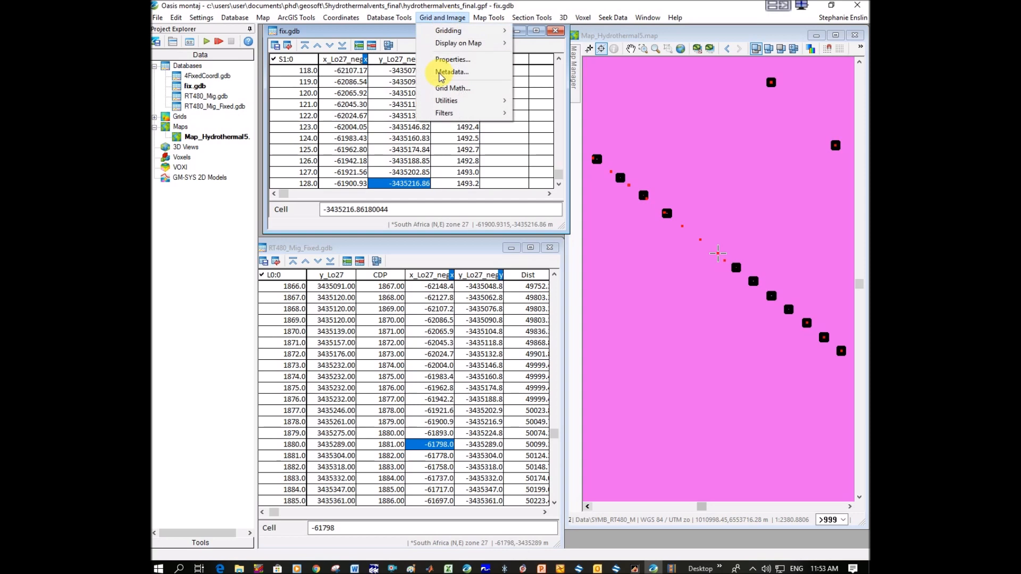
mouse_move(485, 102)
left_click(598, 204)
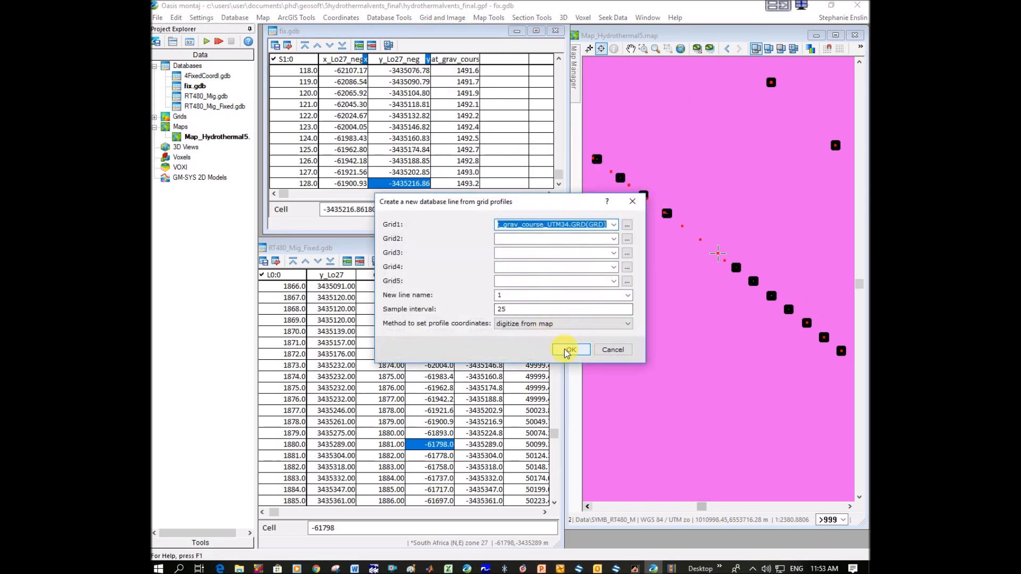
left_click(564, 347)
left_click(597, 310)
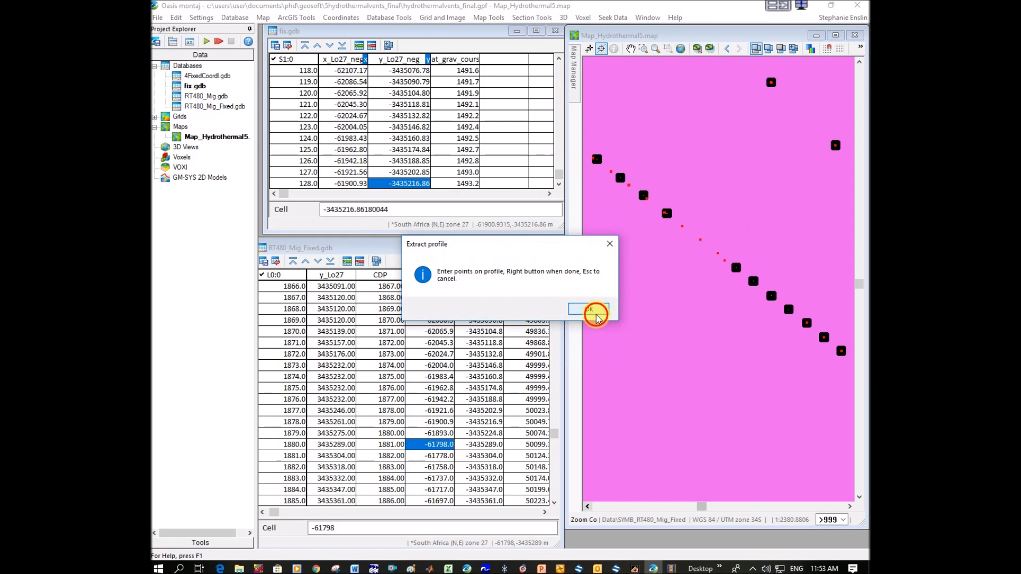
right_click(736, 267)
left_click(748, 274)
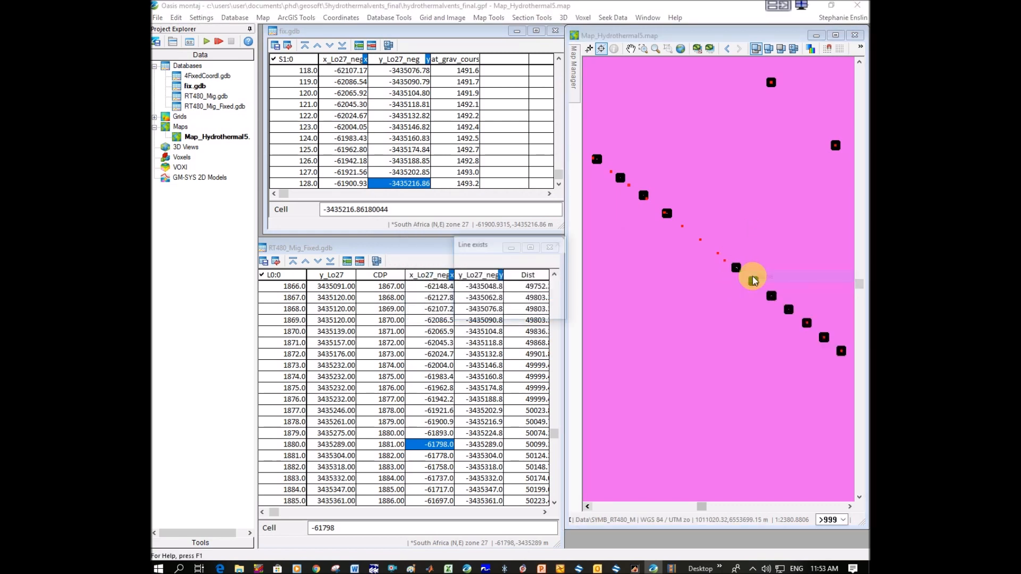
left_click(490, 309)
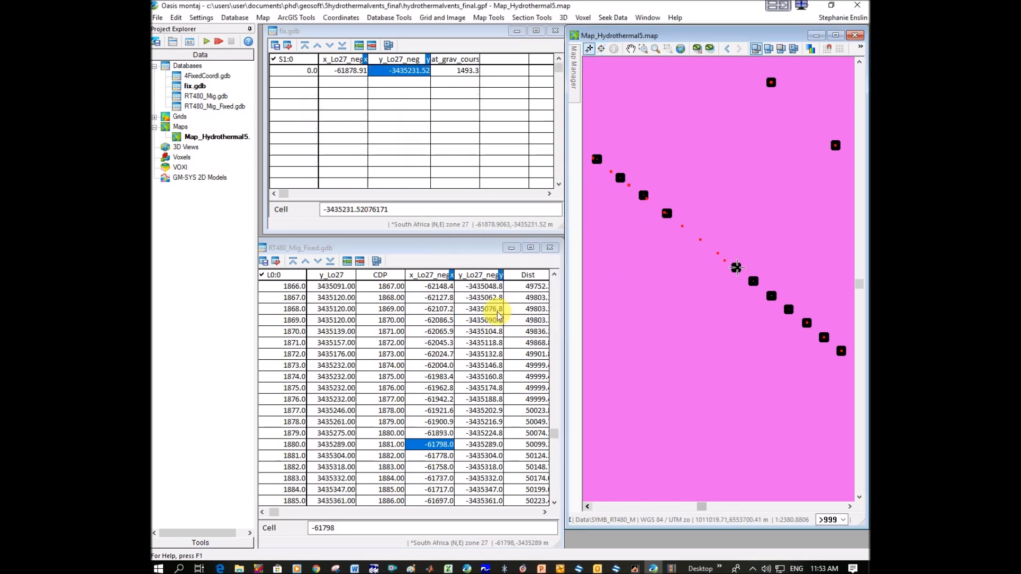
- Try to copy the digitized point's x_Lo27_neg coordinate from fix.gdb into CDP 1880 of RT480_Mig_Fixed.gdb
left_click(438, 434)
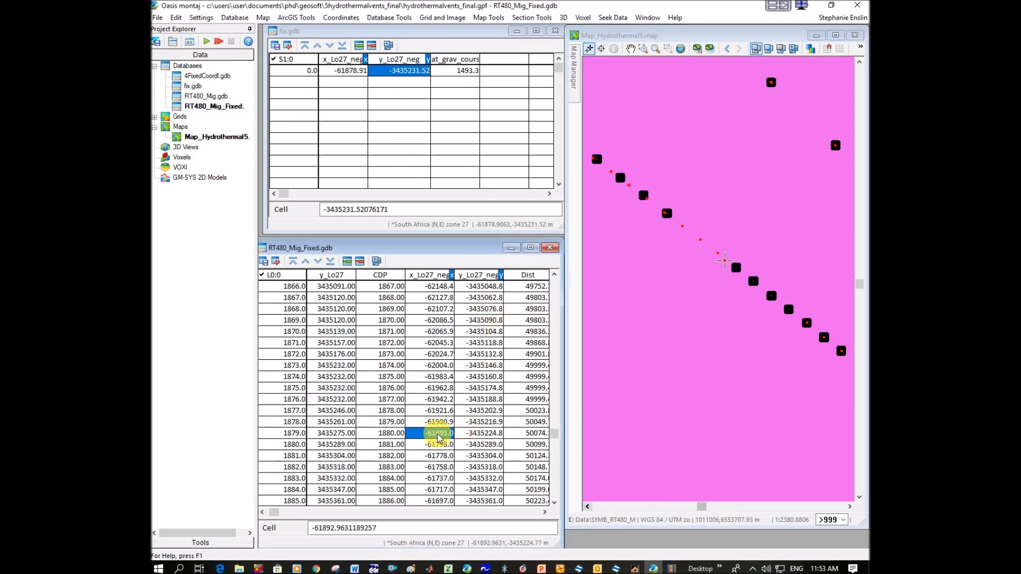
left_click(440, 444)
left_click(438, 434)
left_click(350, 72)
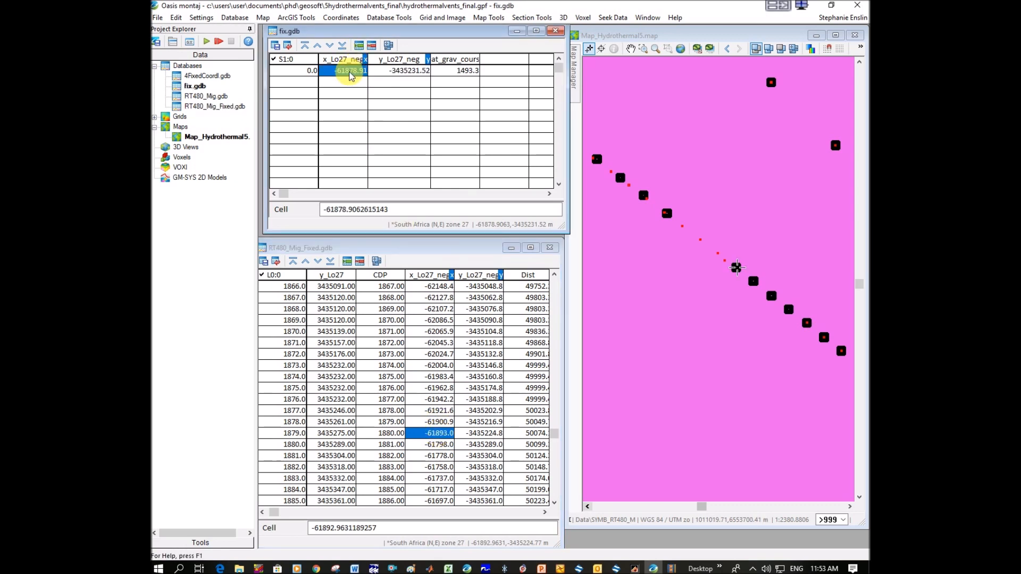
left_click(435, 434)
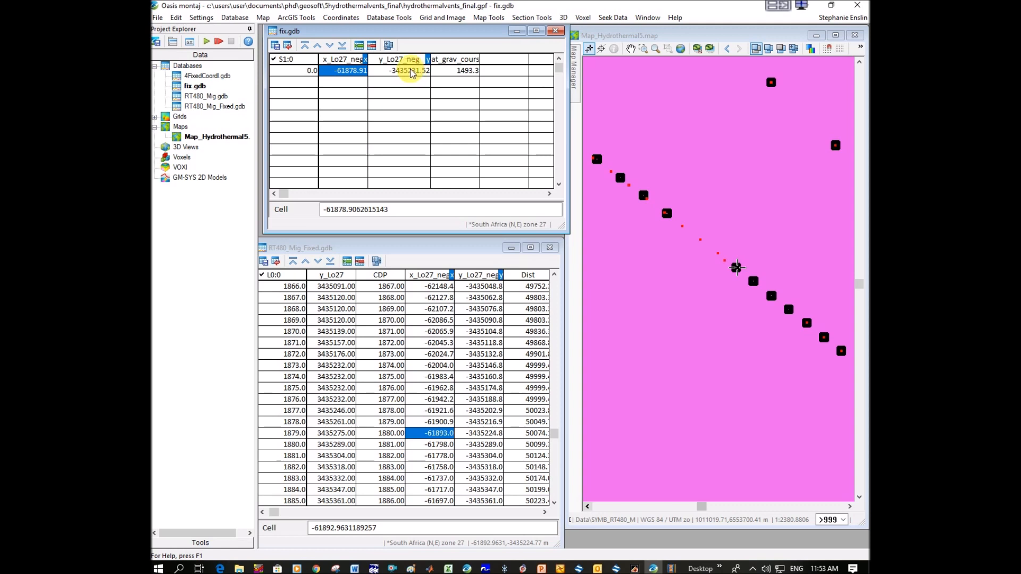
left_click(456, 78)
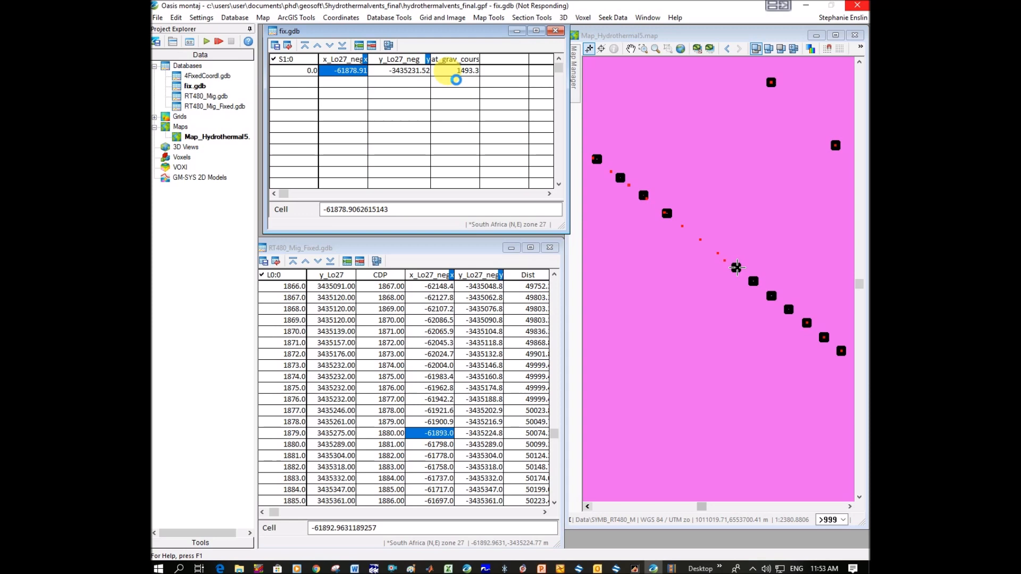
left_click(753, 569)
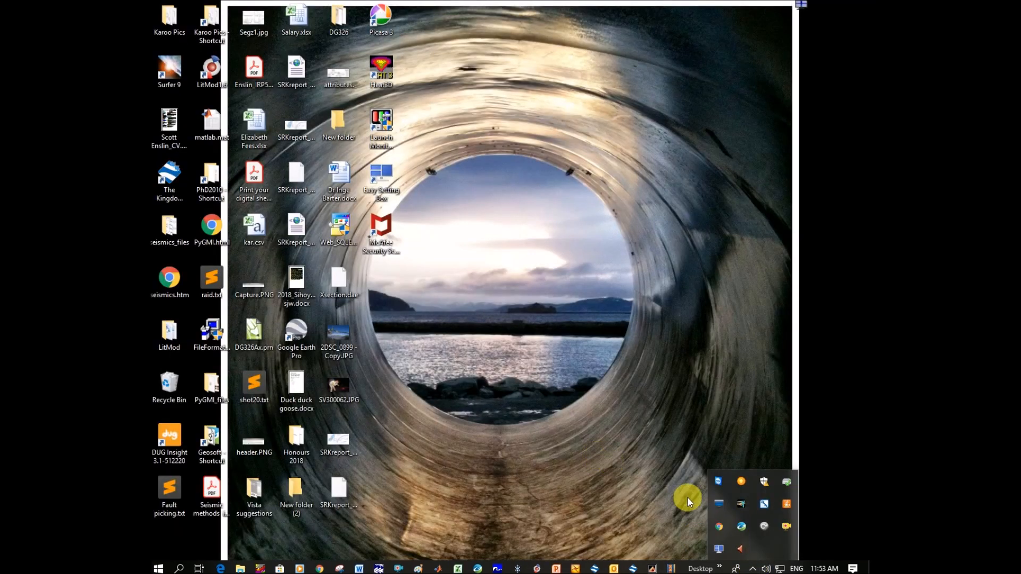
right_click(789, 528)
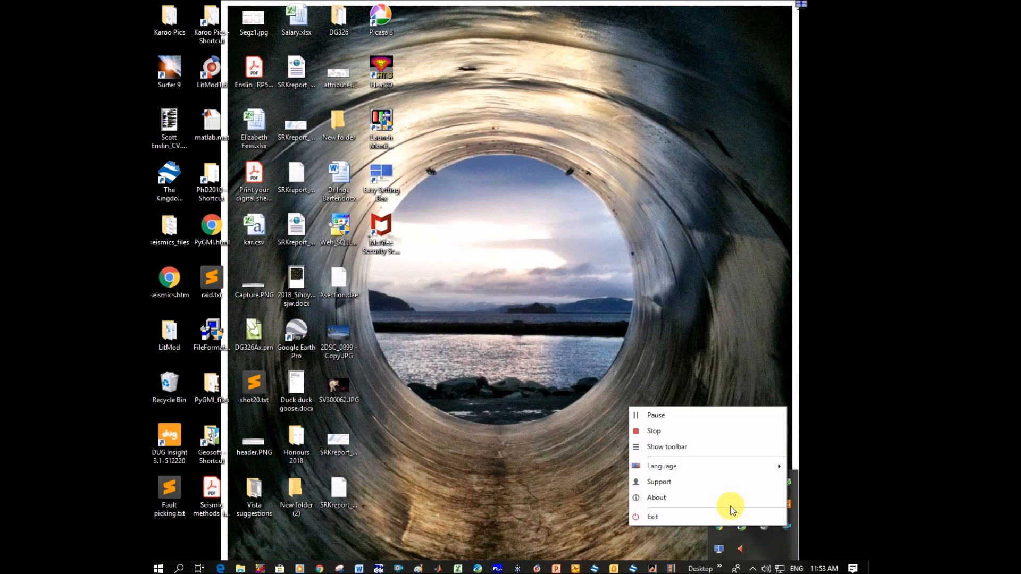
left_click(713, 418)
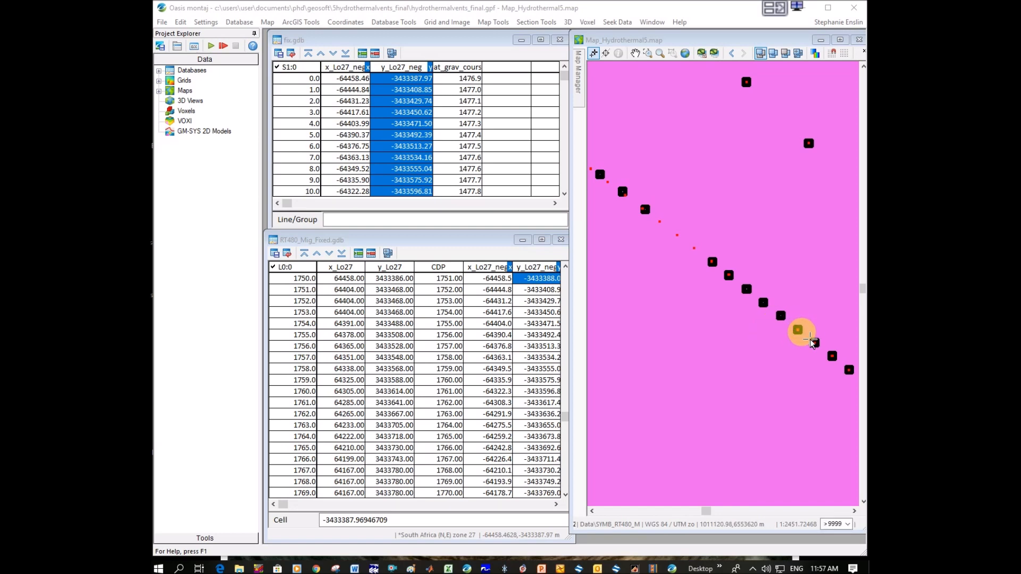
- Examine the replaced x_Lo27_neg coordinates in RT480_Mig_Fixed.gdb record by record from CDP 1751 to CDP 1792
scroll(813, 343, "down", 2)
scroll(812, 343, "up", 3)
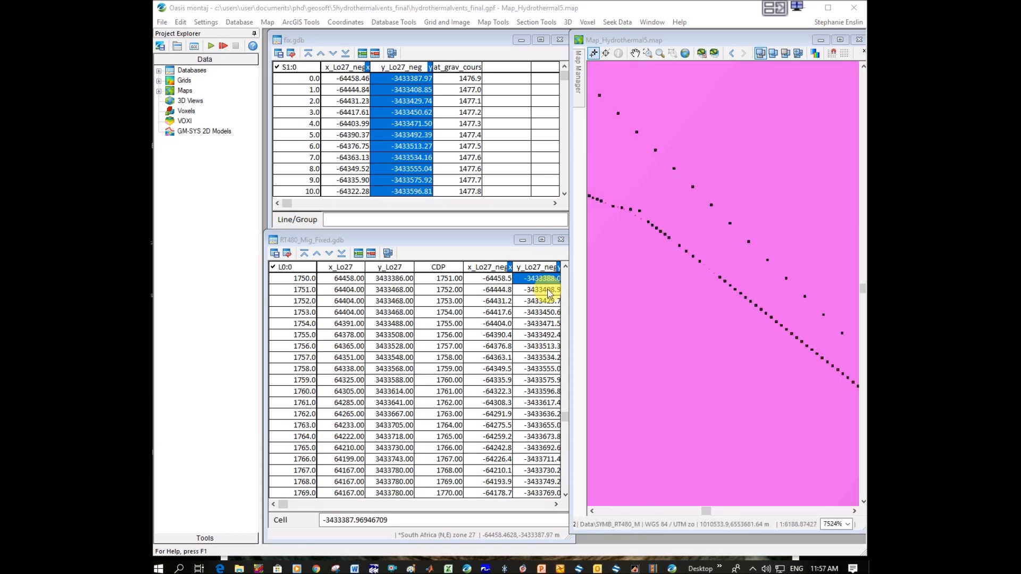
left_click(499, 282)
left_click(499, 301)
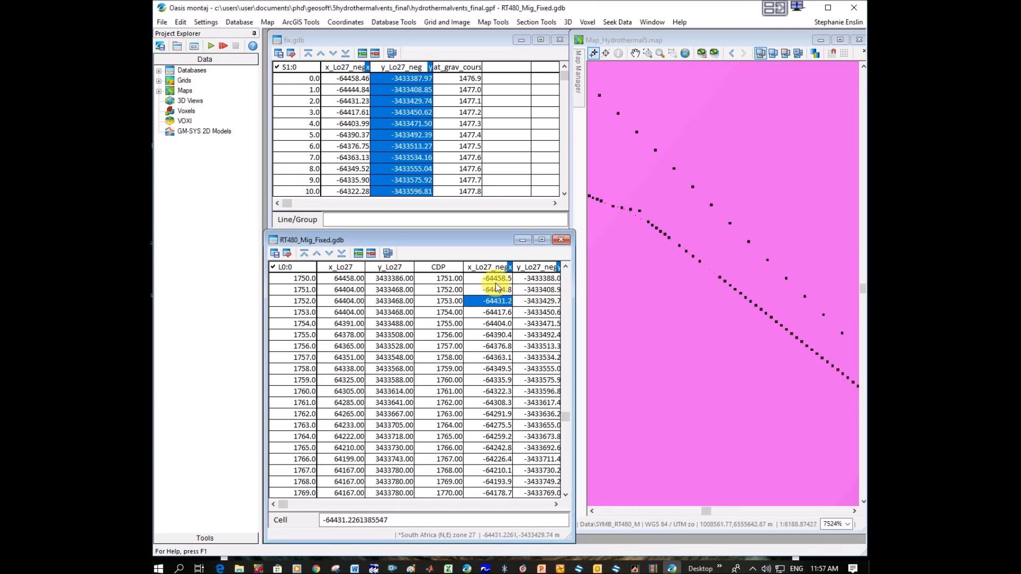
scroll(482, 331, "down", 1)
key("Down")
key("Down")
key("Down")
key("Down")
key("Down")
key("Down")
key("Down")
key("Down")
key("Down")
key("Down")
key("Down")
key("Down")
key("Down")
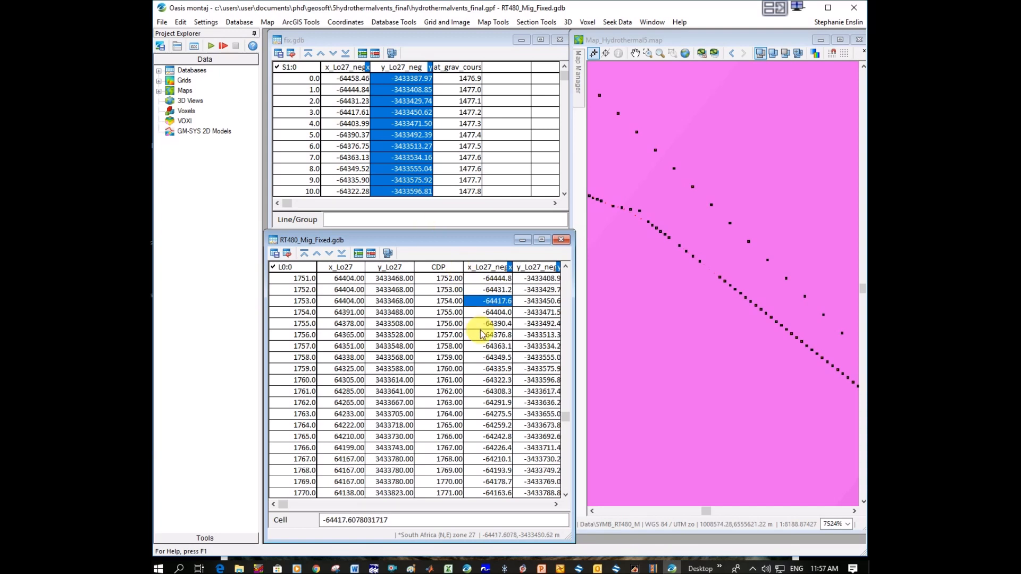
key("Down")
key("Down")
key("Down")
key("Down")
key("Down")
key("Down")
key("Down")
key("Down")
key("Down")
key("Down")
key("Down")
key("Down")
key("Down")
key("Down")
key("Down")
key("Down")
key("Down")
key("Down")
key("Down")
key("Down")
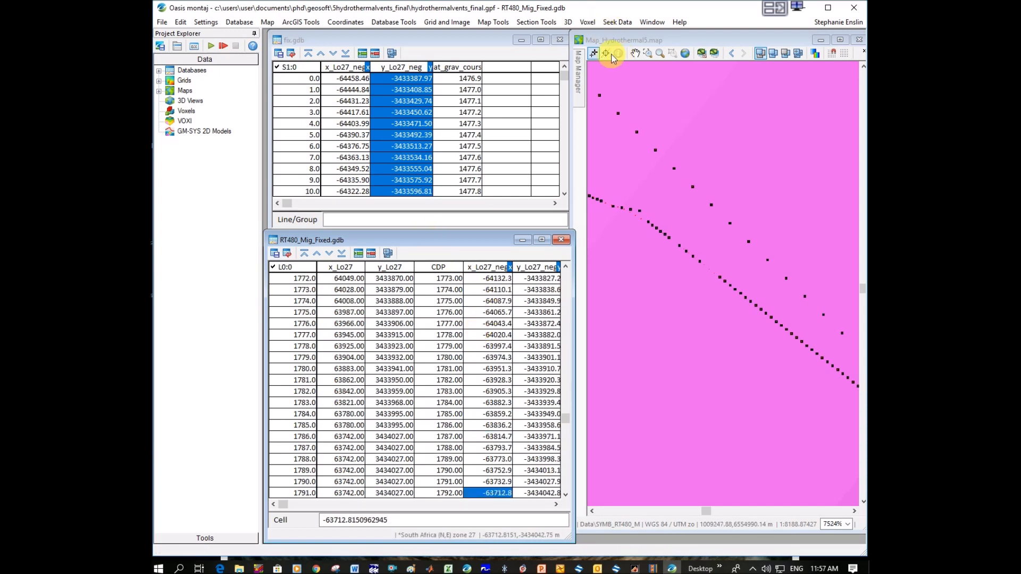
- Link the map to SYMB_RT480_Mig_Fixed, locate the record where the evenly spaced points begin, and examine the x_Lo27_neg records through CDP 1889
left_click(605, 54)
left_click(526, 324)
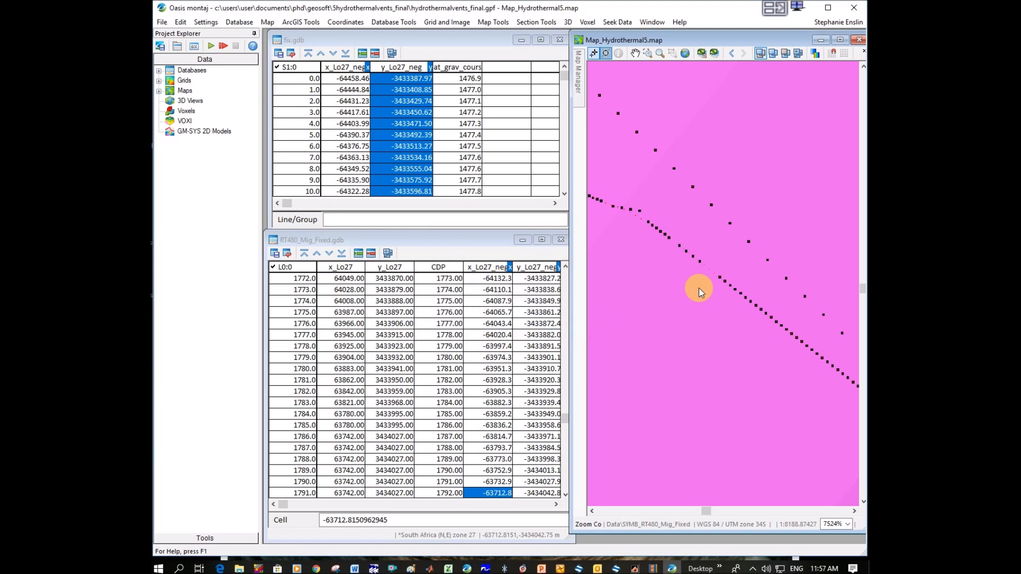
left_click(720, 277)
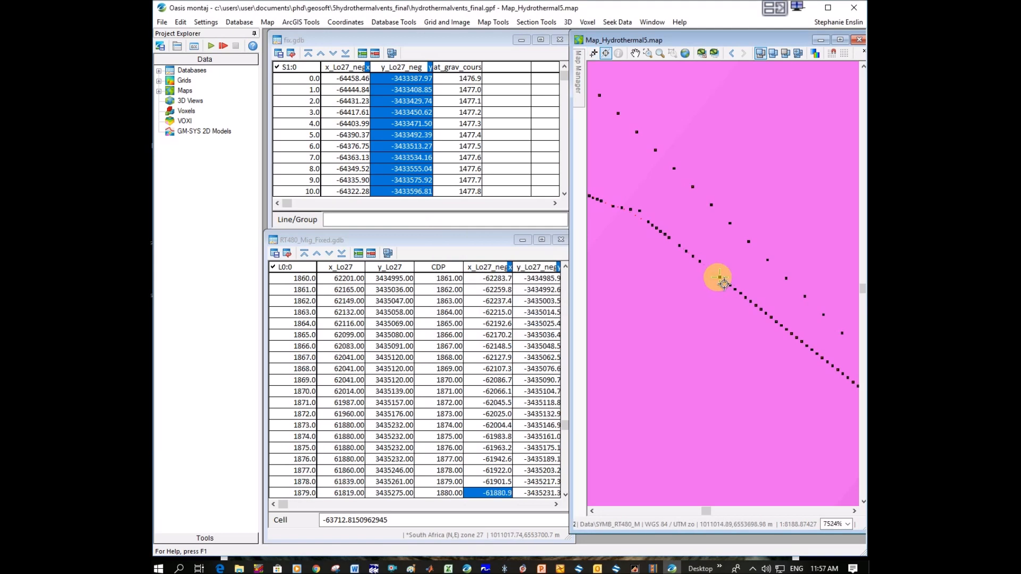
left_click(500, 493)
key("Down")
key("Down")
key("Down")
key("Down")
key("Down")
key("Down")
key("Down")
key("Down")
key("Down")
key("Down")
key("Down")
key("Down")
key("Down")
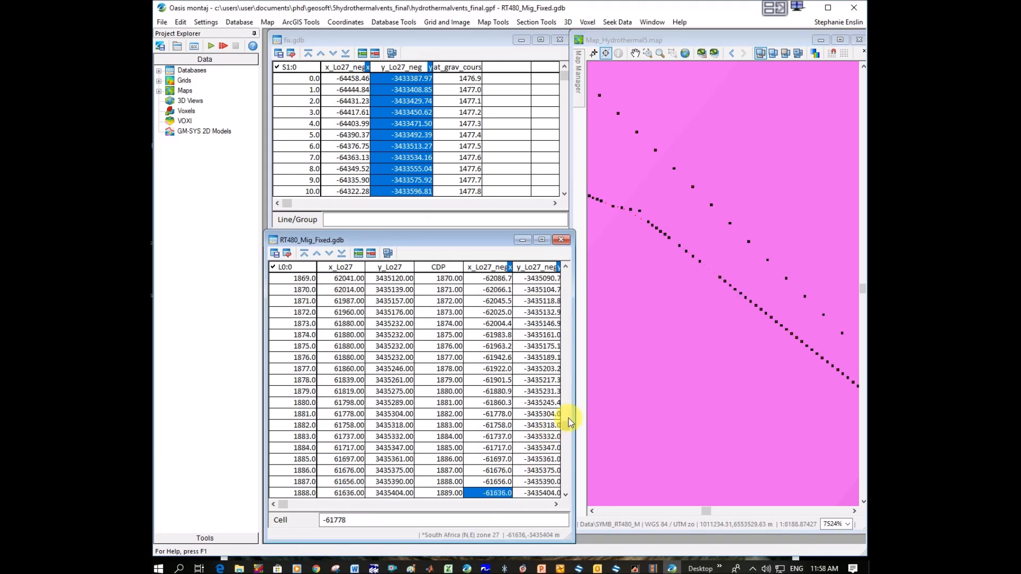
- Locate the last evenly spaced point before the next gapped stretch of RT480 on the map and its linked database record
scroll(831, 359, "down", 3)
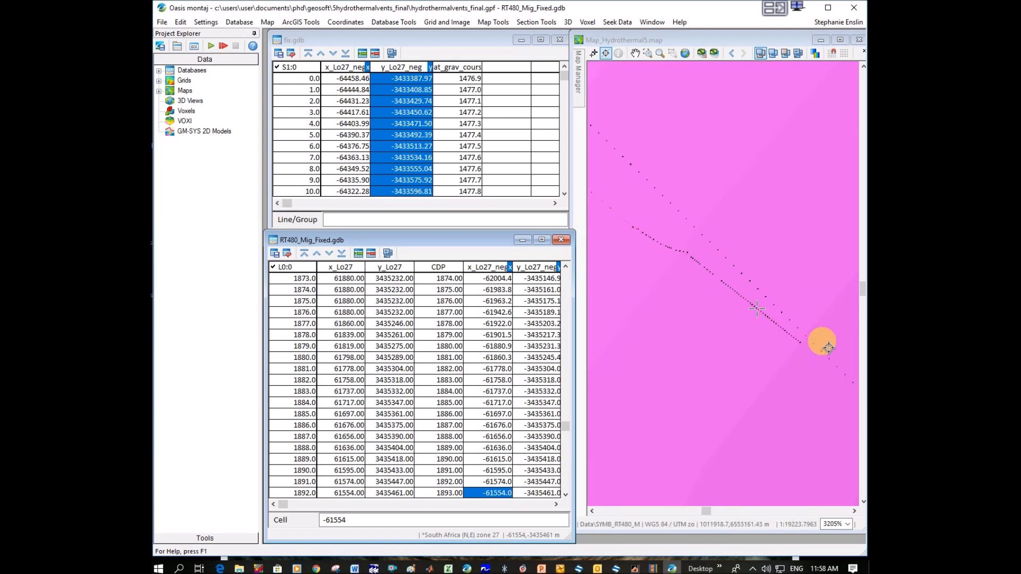
left_click(705, 268)
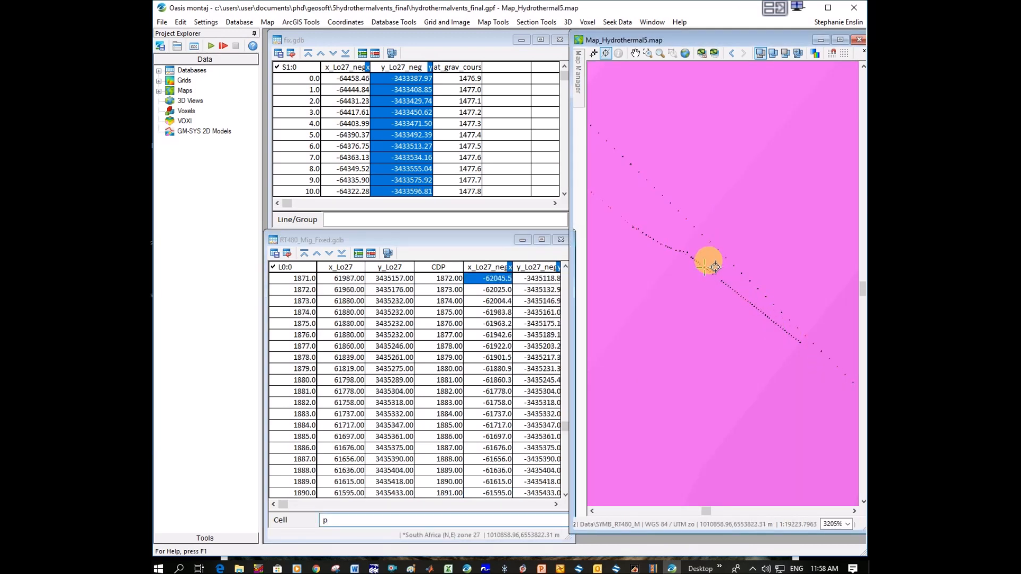
left_click(808, 350)
left_click(635, 53)
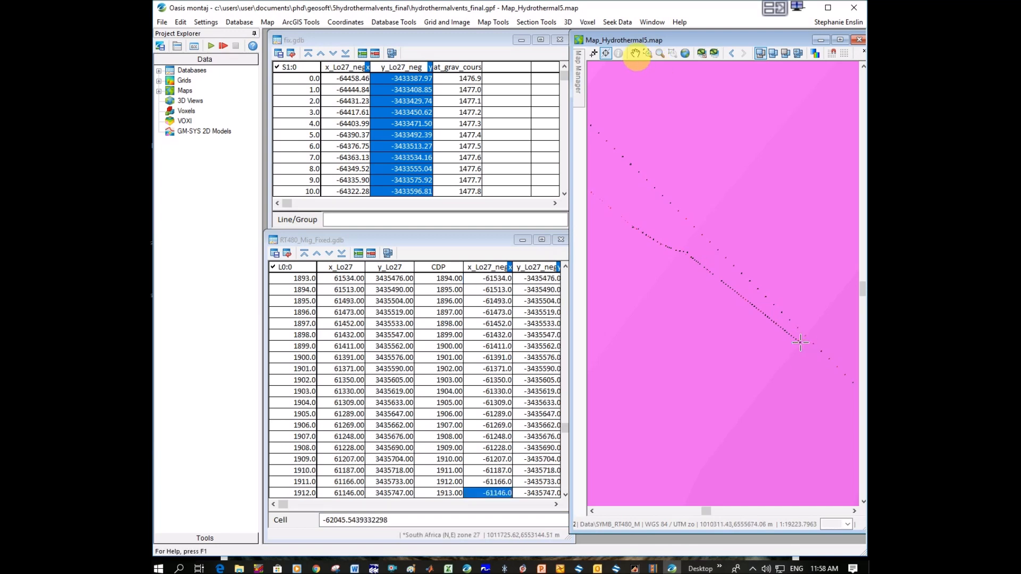
left_click_drag(793, 303, 647, 155)
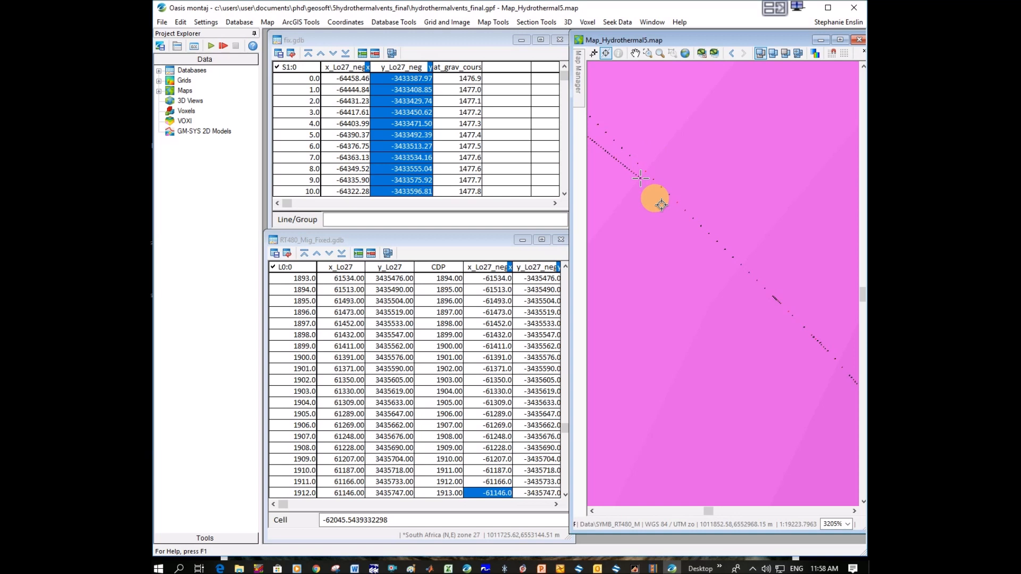
- Examine the x_Lo27_neg records in RT480_Mig_Fixed.gdb one by one from CDP 1913 through CDP 2011, following their positions on the map
left_click(494, 494)
key("Down")
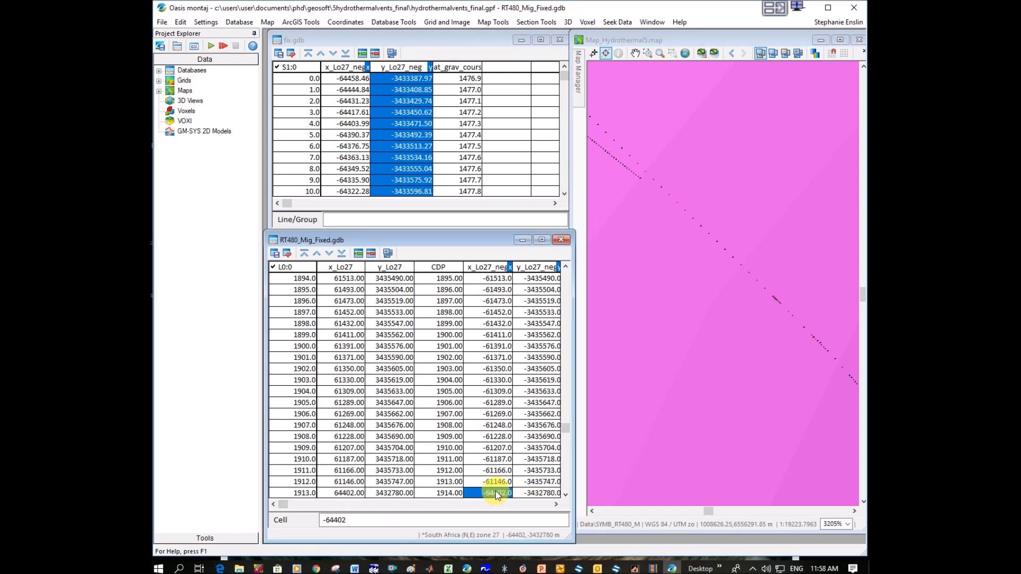
key("Down")
key("Down")
key("Down")
key("Down")
key("Down")
key("Down")
key("Down")
key("Down")
key("Down")
key("Down")
key("Down")
key("Down")
key("Down")
key("Down")
key("Down")
key("Down")
key("Down")
key("Down")
key("Down")
key("Down")
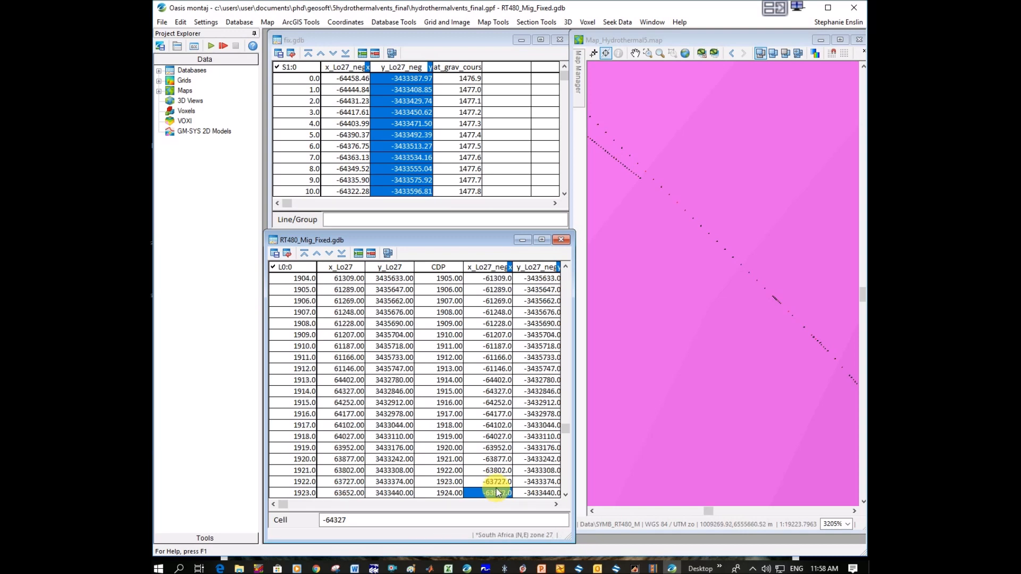
key("Down")
key("Down")
key("Down")
key("Down")
key("Down")
key("Down")
key("Down")
key("Down")
key("Down")
key("Down")
key("Down")
key("Down")
key("Down")
key("Down")
key("Down")
key("Down")
key("Down")
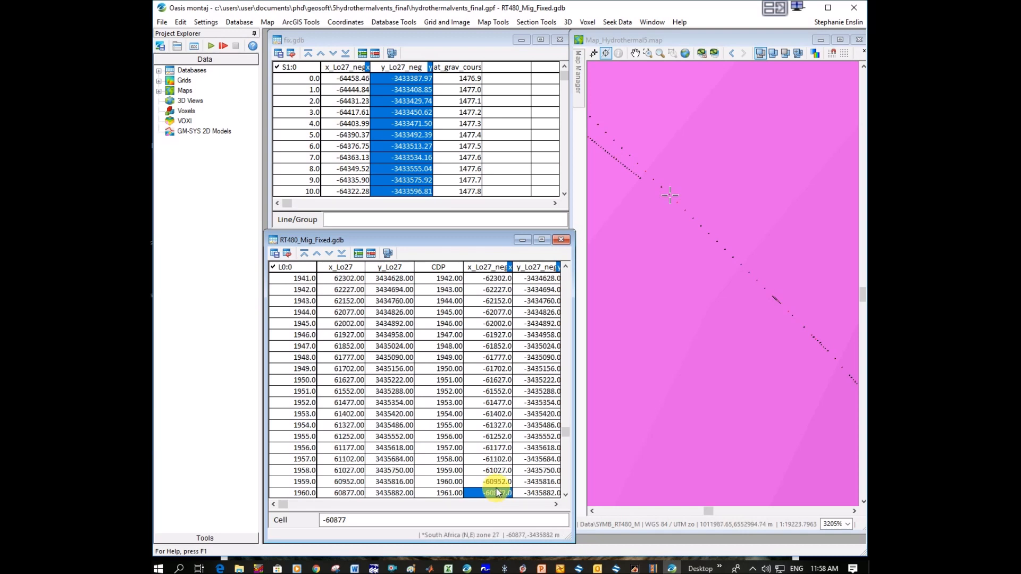
key("Down")
key("Down")
key("Down")
key("Down")
key("Down")
key("Down")
key("Down")
key("Down")
key("Down")
key("Down")
key("Down")
key("Down")
key("Down")
key("Down")
key("Down")
key("Down")
key("Down")
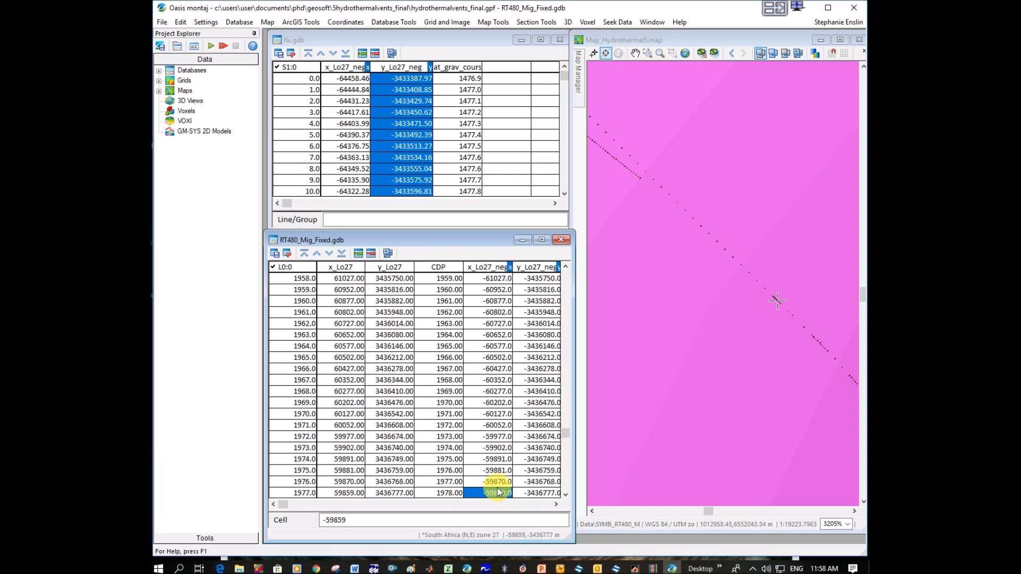
key("Down")
key("Down")
key("Down")
key("Down")
key("Down")
key("Down")
key("Down")
key("Down")
key("Down")
key("Down")
key("Down")
key("Down")
key("Down")
key("Down")
key("Down")
key("Down")
key("Down")
key("Down")
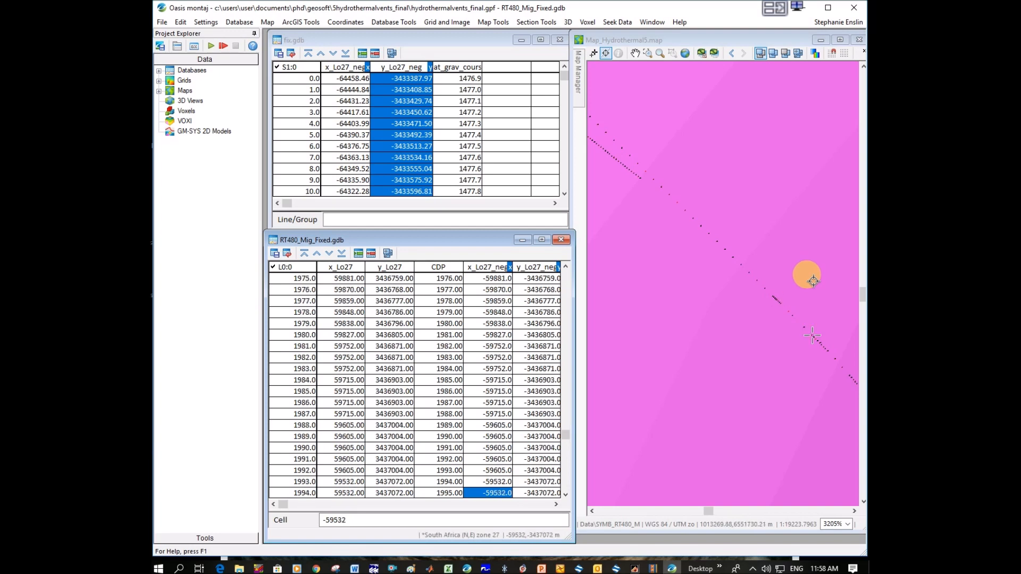
key("Down")
key("Down")
key("Down")
key("Down")
key("Down")
key("Down")
key("Down")
key("Down")
key("Down")
key("Down")
key("Down")
key("Down")
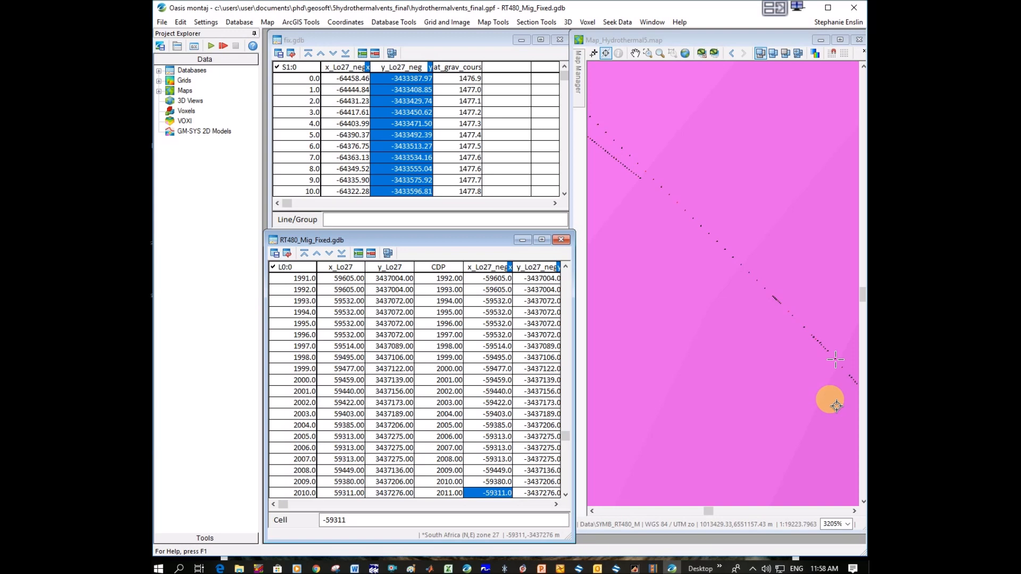
- Inspect the plotted points beyond CDP 2011 on the map and locate the linked record at the bend in the line
left_click(836, 406)
left_click_drag(836, 405, 751, 327)
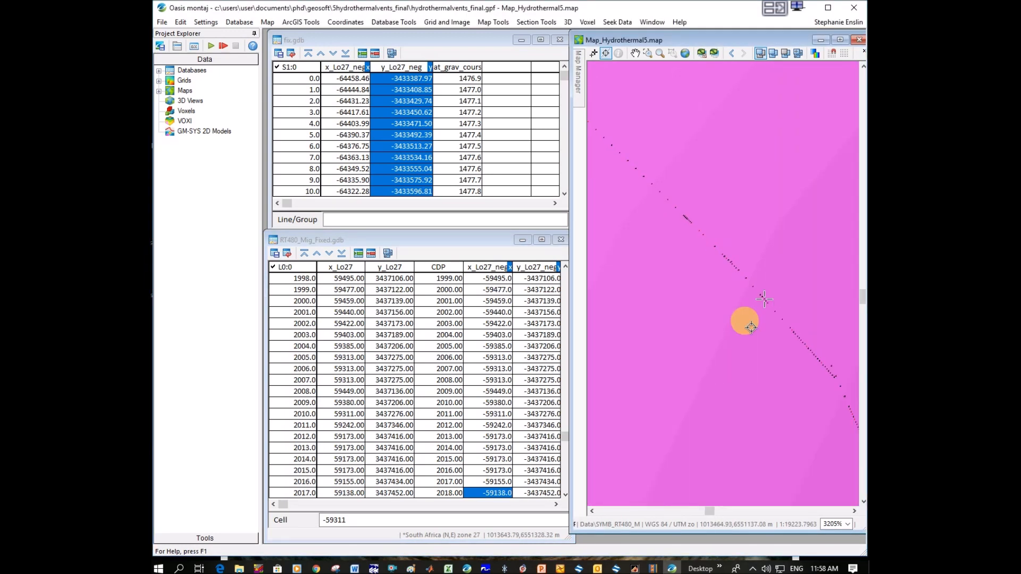
left_click_drag(817, 372, 756, 312)
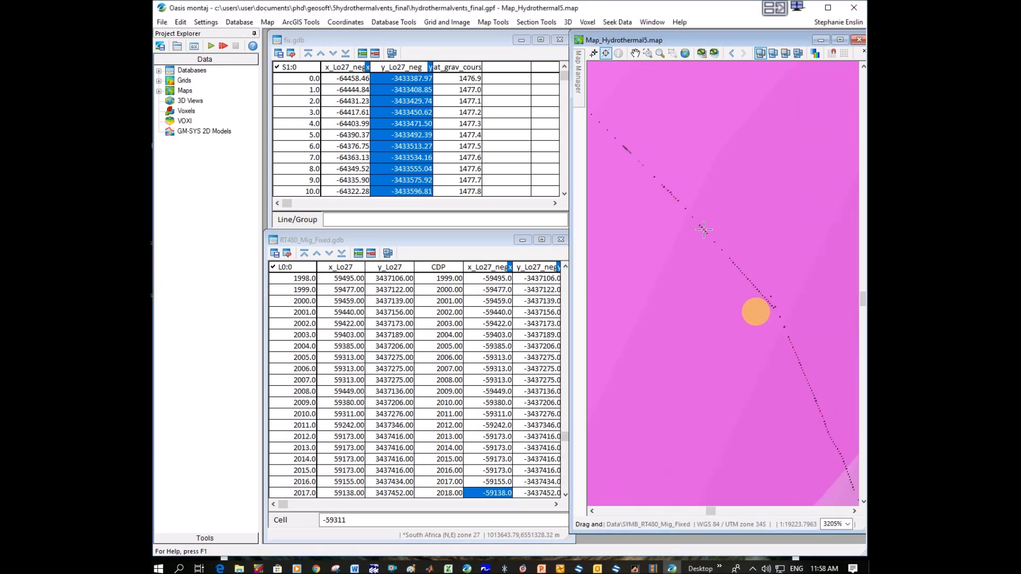
left_click(744, 344)
scroll(716, 340, "down", 2)
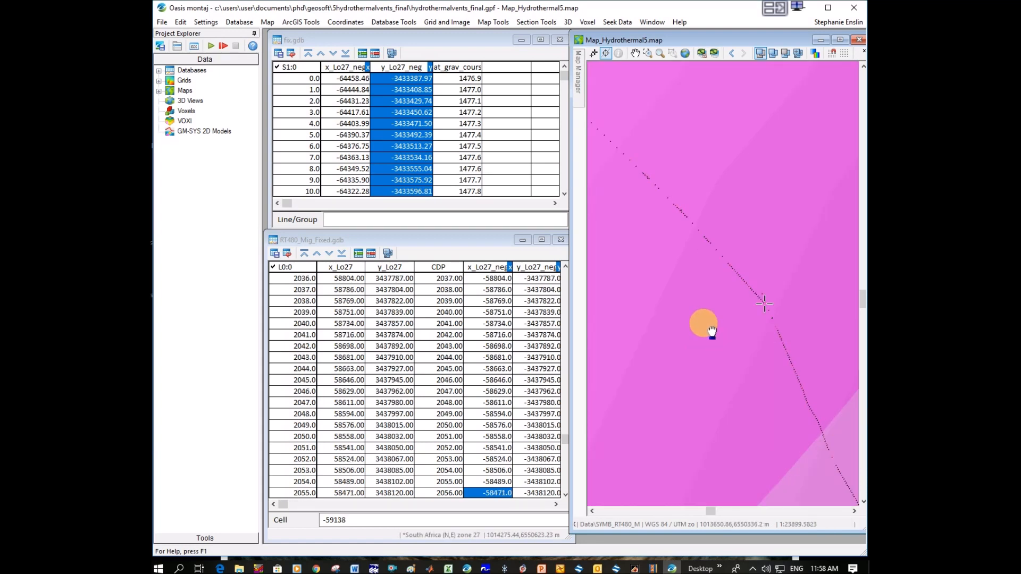
left_click_drag(695, 299, 761, 363)
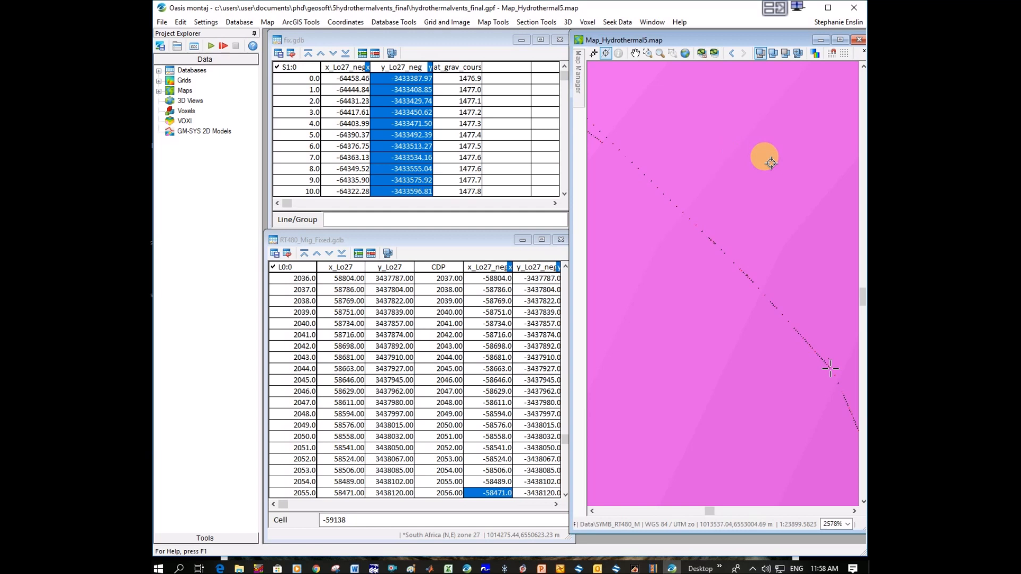
- Extract a grid profile with a sample interval of 25, digitized along the gapped stretch past the bend, overwriting the existing fix.gdb line
left_click(460, 37)
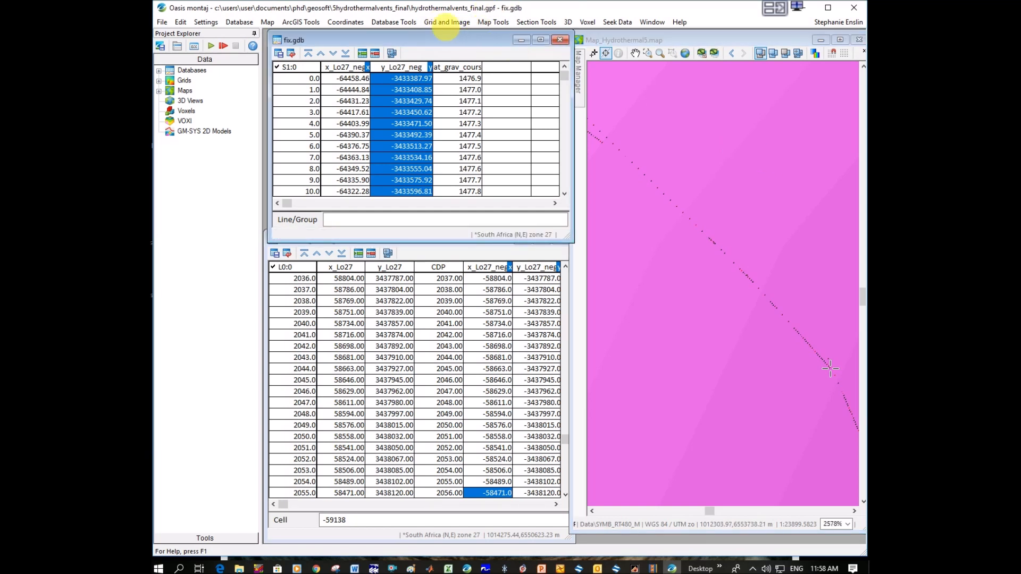
left_click(442, 23)
mouse_move(479, 110)
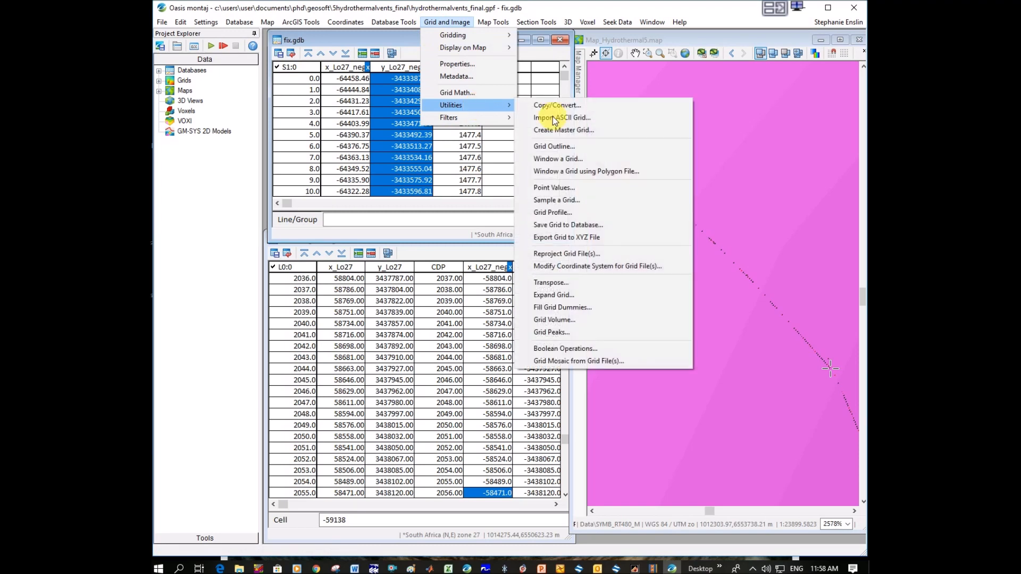
left_click(580, 211)
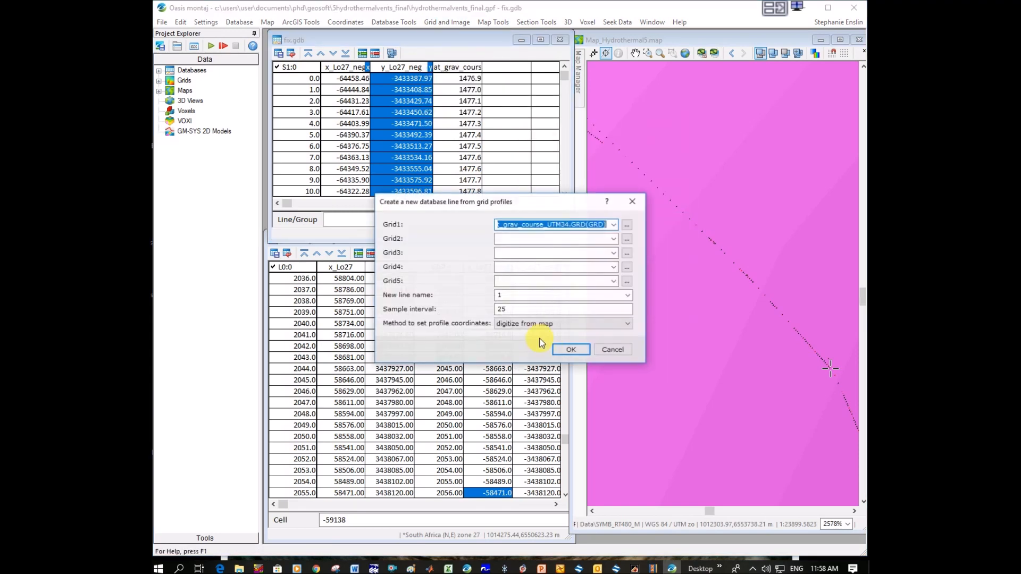
left_click(570, 347)
left_click(616, 151)
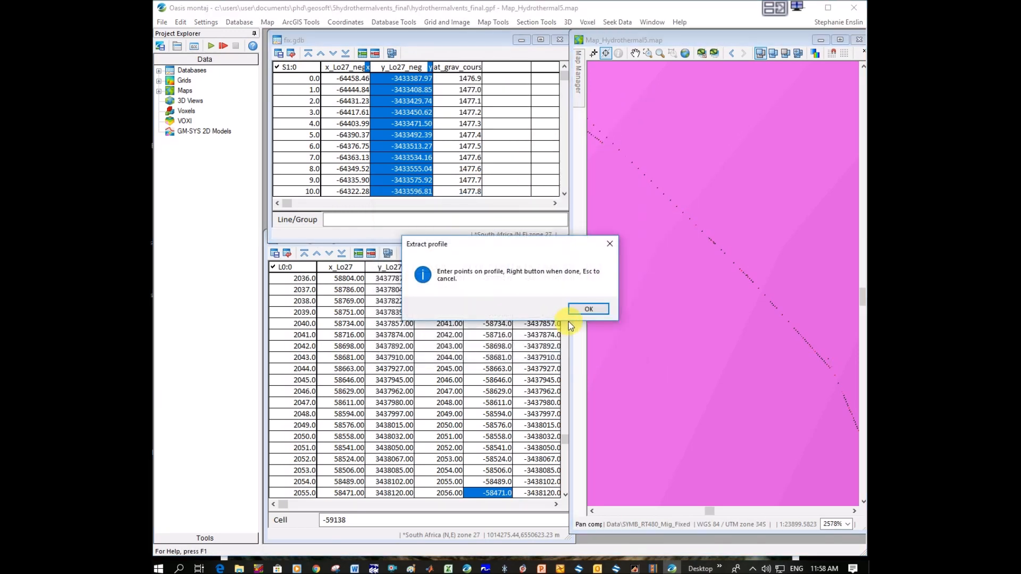
left_click(587, 307)
left_click(618, 145)
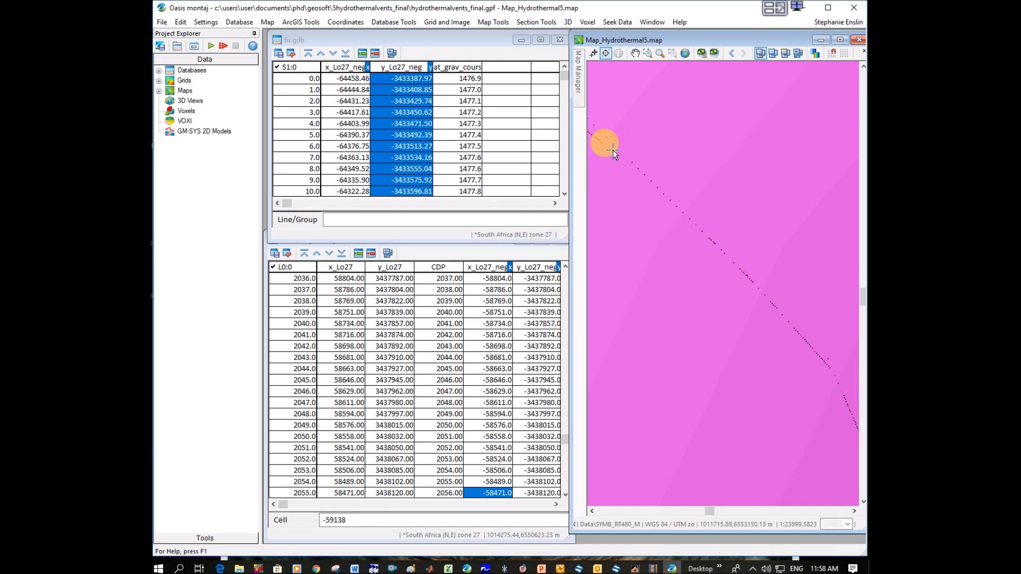
left_click_drag(610, 150, 849, 402)
right_click(848, 402)
left_click(842, 402)
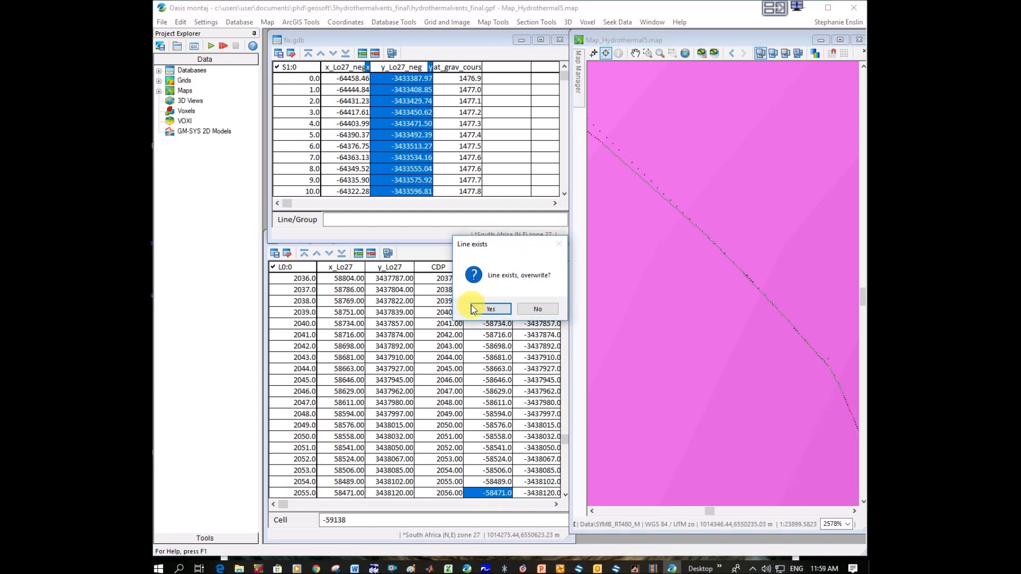
left_click(491, 310)
mouse_move(563, 76)
left_mouse_down()
mouse_move(559, 193)
mouse_move(556, 74)
left_mouse_up()
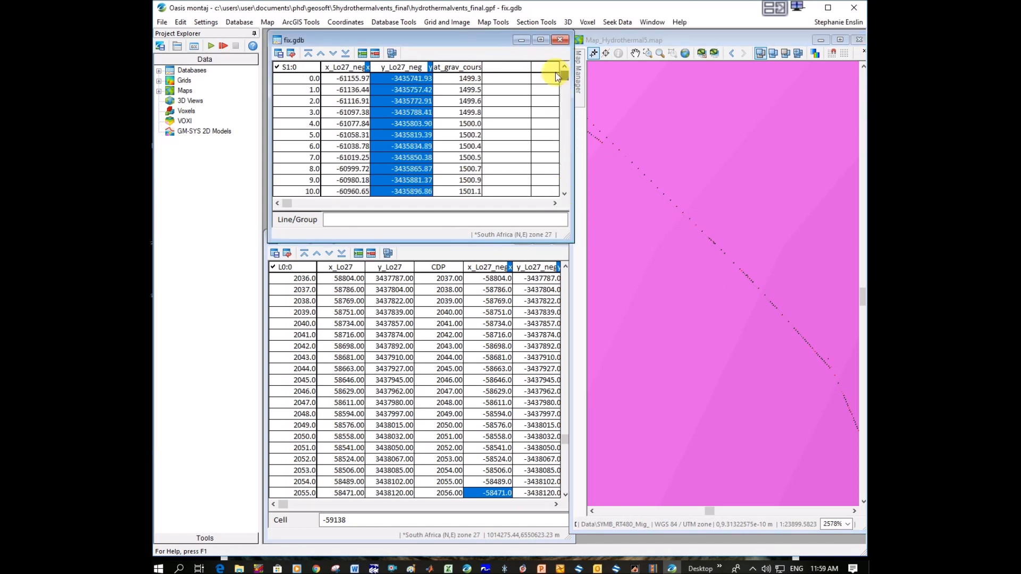
- Link the map cursor to RT480_Mig_Fixed.gdb and locate the records at the start and end of the digitized stretch
left_click(606, 53)
left_click(534, 323)
left_click(608, 151)
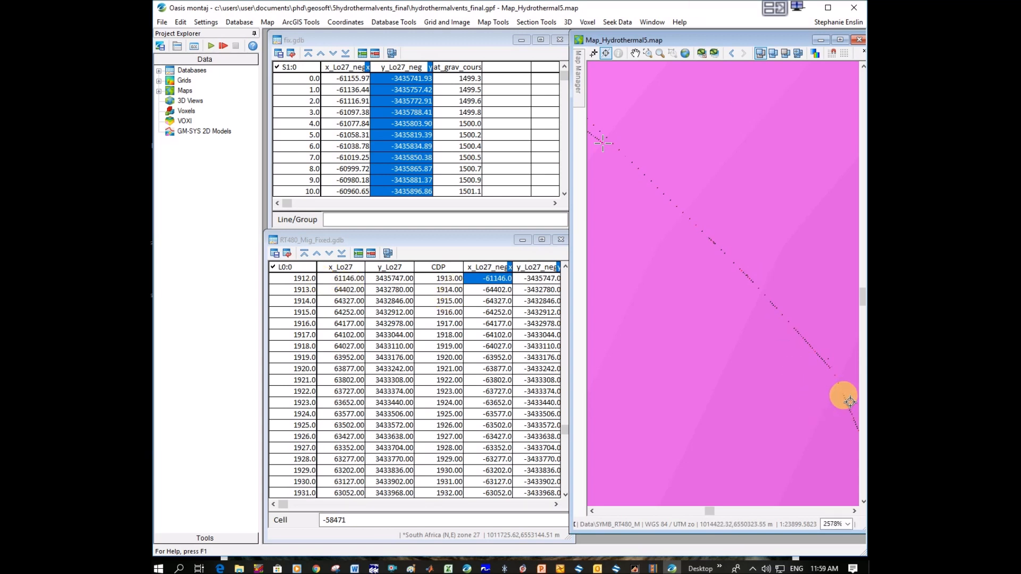
left_click(850, 401)
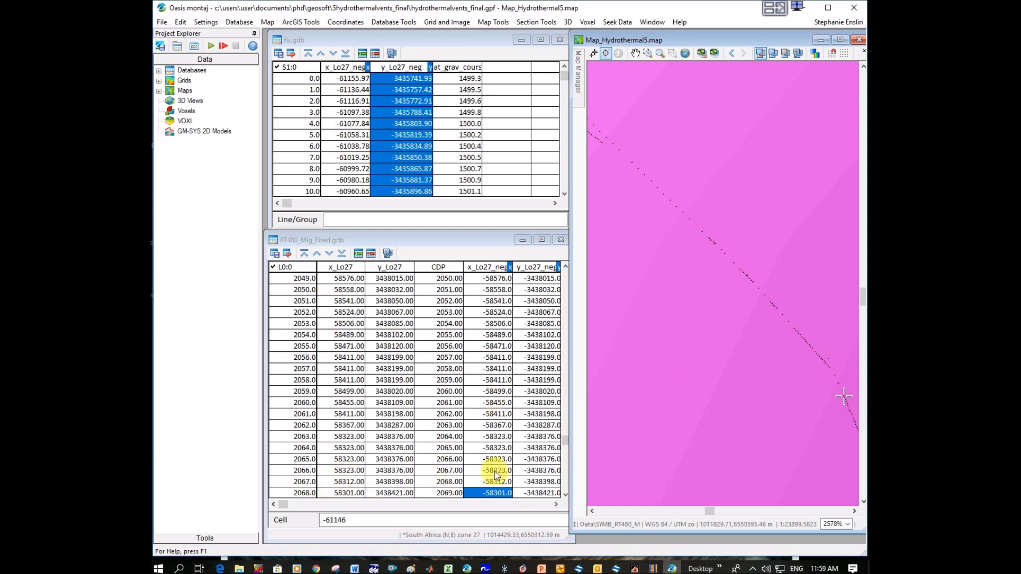
mouse_move(620, 81)
left_mouse_down()
mouse_move(616, 157)
mouse_move(607, 149)
mouse_move(627, 156)
mouse_move(606, 148)
left_mouse_up()
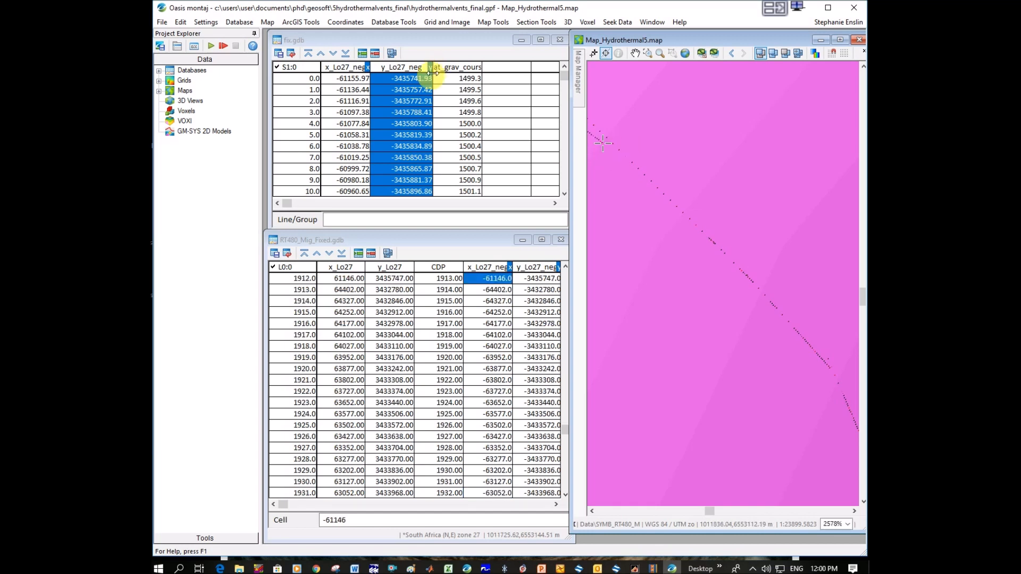
- Copy the x_Lo27_neg channel from fix.gdb into x_Lo27_neg of RT480_Mig_Fixed.gdb, starting at CDP 1913
left_click(340, 69)
left_click(341, 69)
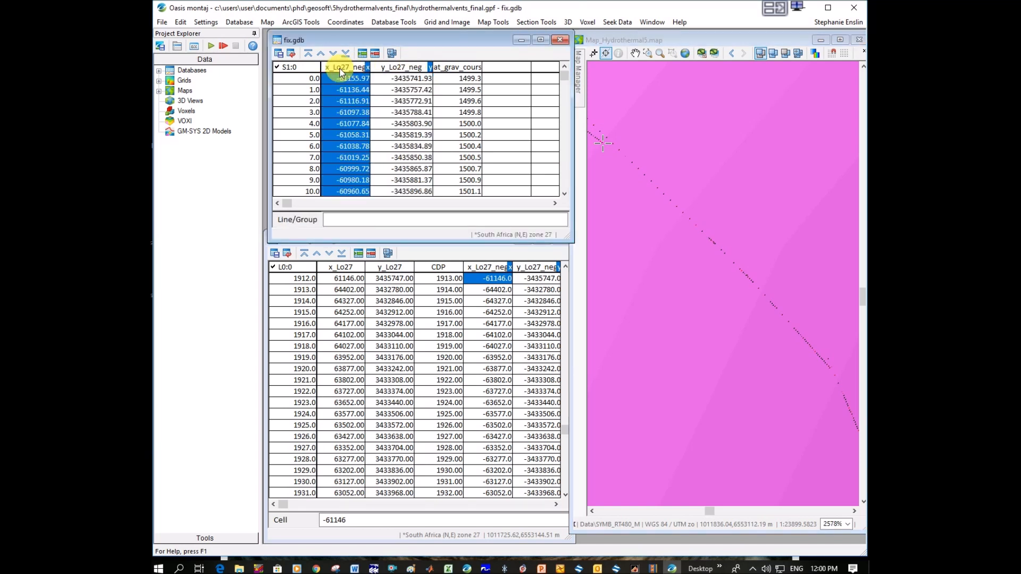
left_click(492, 290)
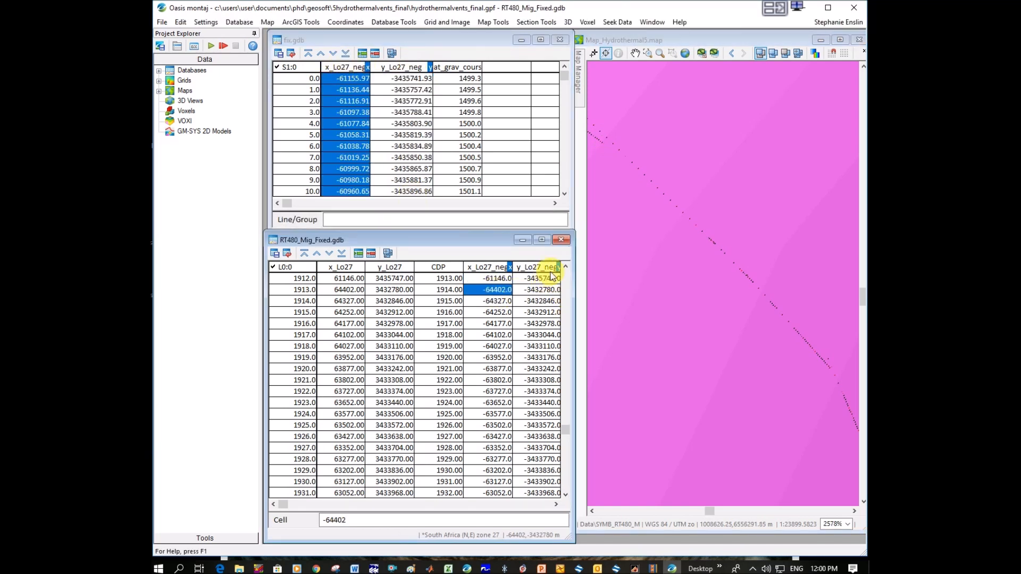
left_click(565, 266)
left_click(565, 267)
left_click(500, 302)
left_click(498, 291)
left_click(500, 302)
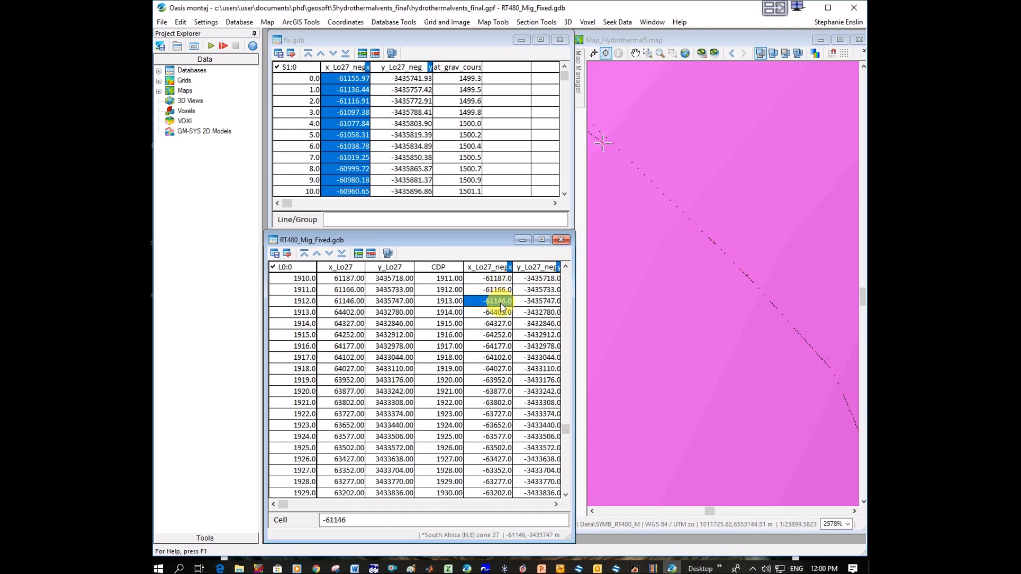
key("ctrl+v")
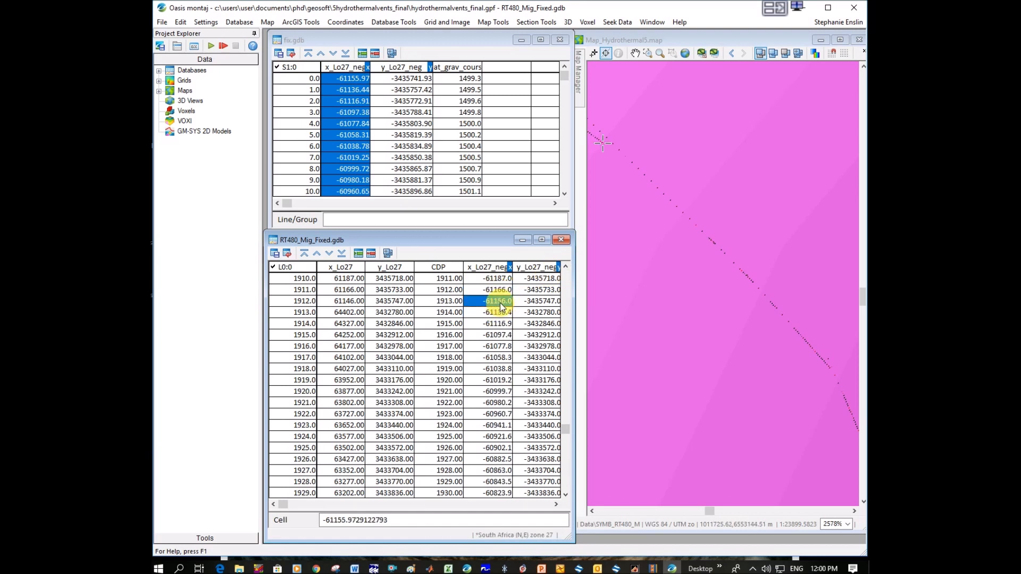
- Copy the y_Lo27_neg channel from fix.gdb into y_Lo27_neg of RT480_Mig_Fixed.gdb, starting at CDP 1913
left_click(397, 66)
left_click(400, 68)
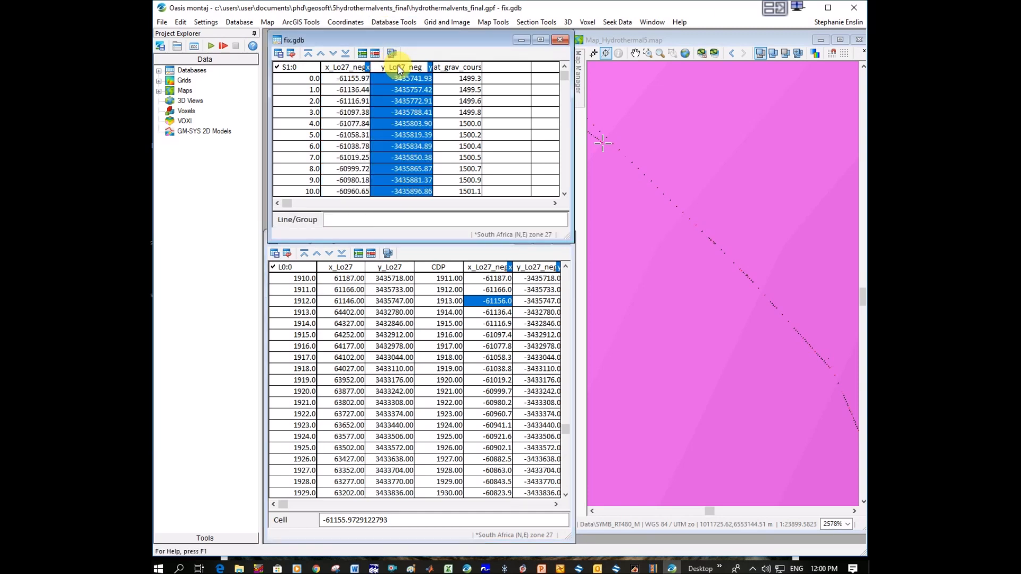
key("ctrl+c")
left_click(538, 301)
key("ctrl+v")
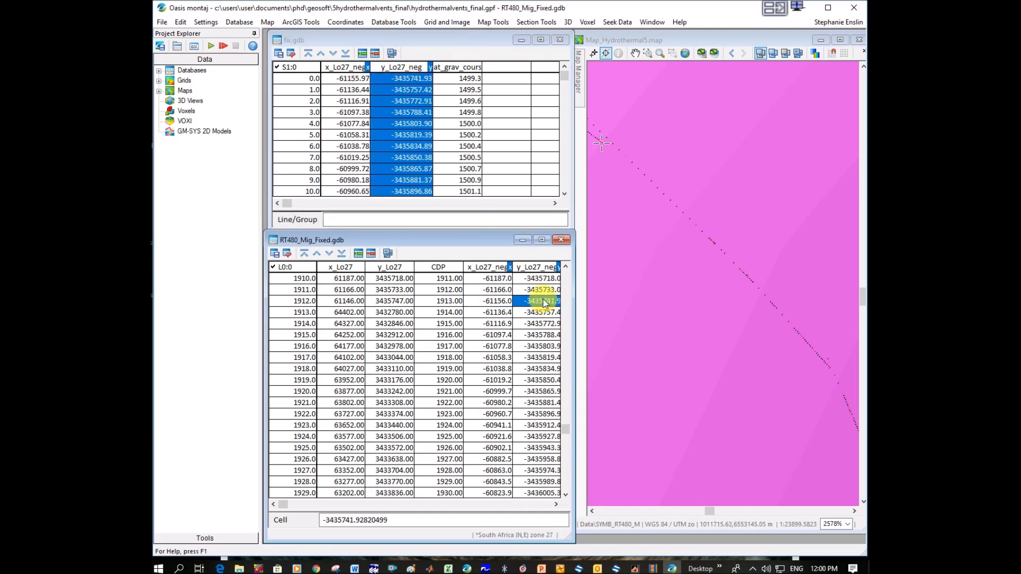
- Replot the updated RT480_Mig_Fixed coordinates as a symbol plot on Map_Hydrothermal5.map
left_click(493, 21)
mouse_move(563, 184)
left_click(652, 186)
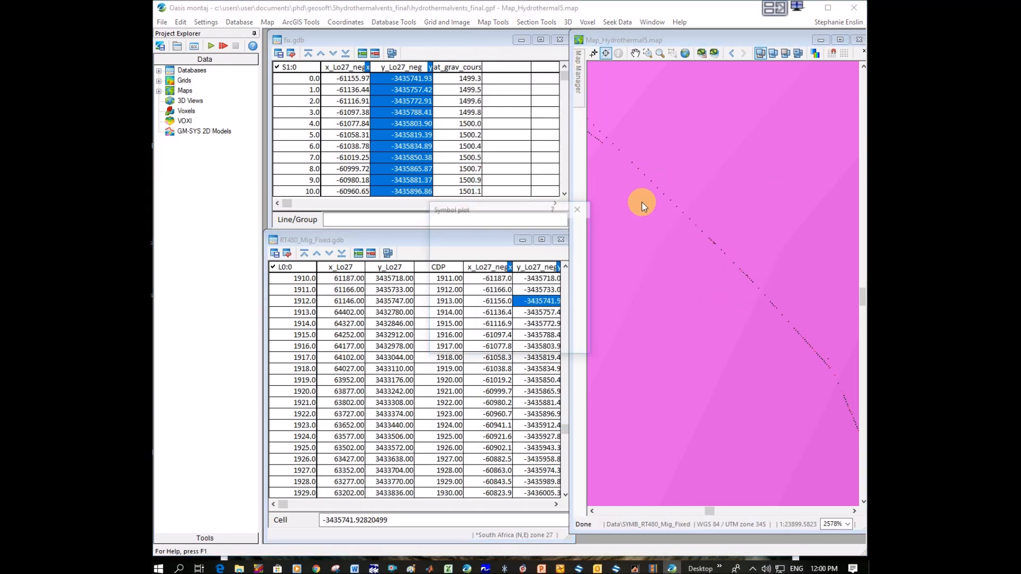
left_click(518, 342)
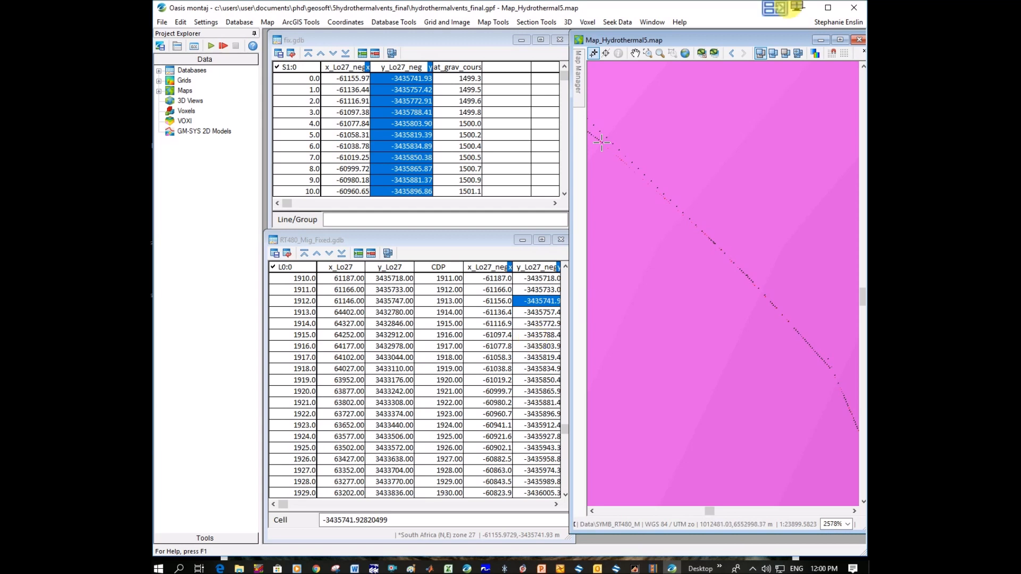
- Examine the replotted symbols against the earlier points, from the bend in the line down to the next gap
left_click(646, 54)
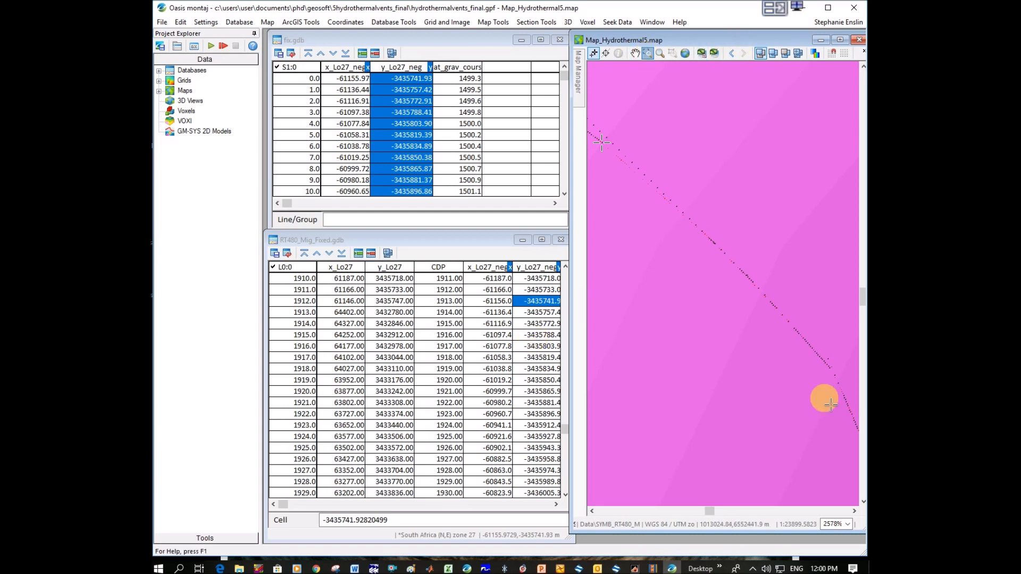
left_click_drag(821, 377, 840, 390)
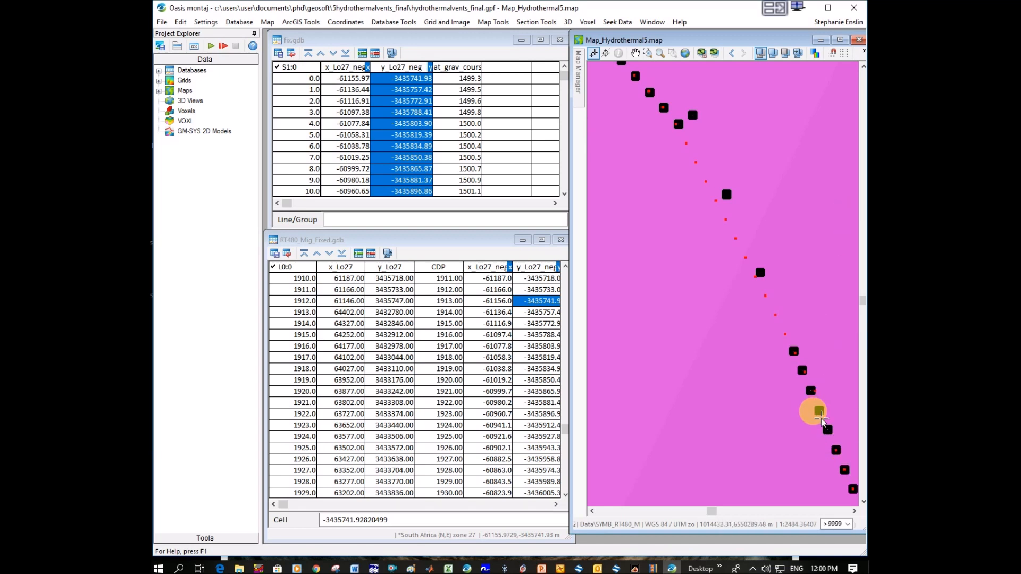
left_click_drag(831, 438, 713, 221)
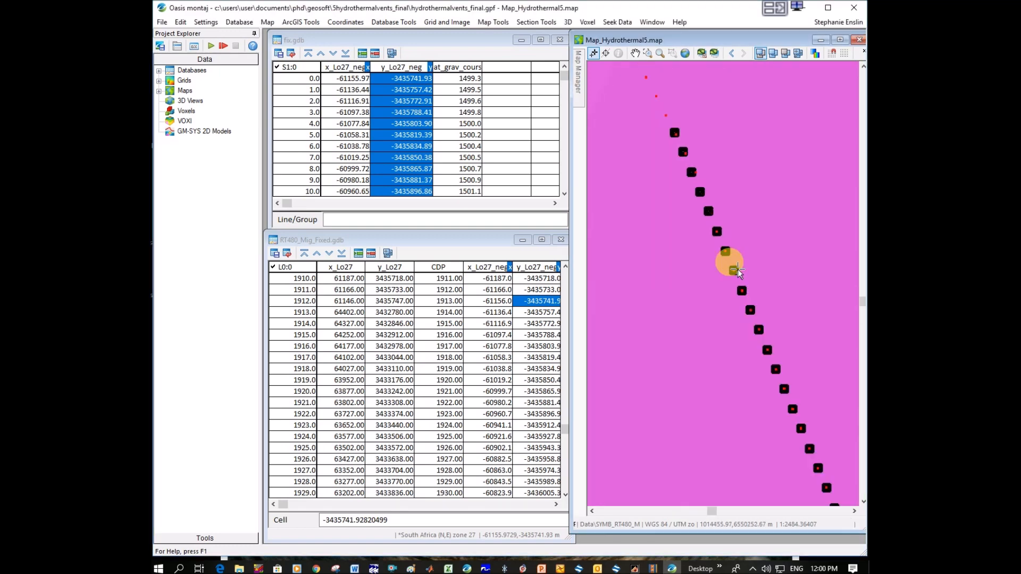
left_click_drag(825, 438, 725, 171)
left_click_drag(781, 337, 656, 53)
left_click_drag(836, 435, 712, 159)
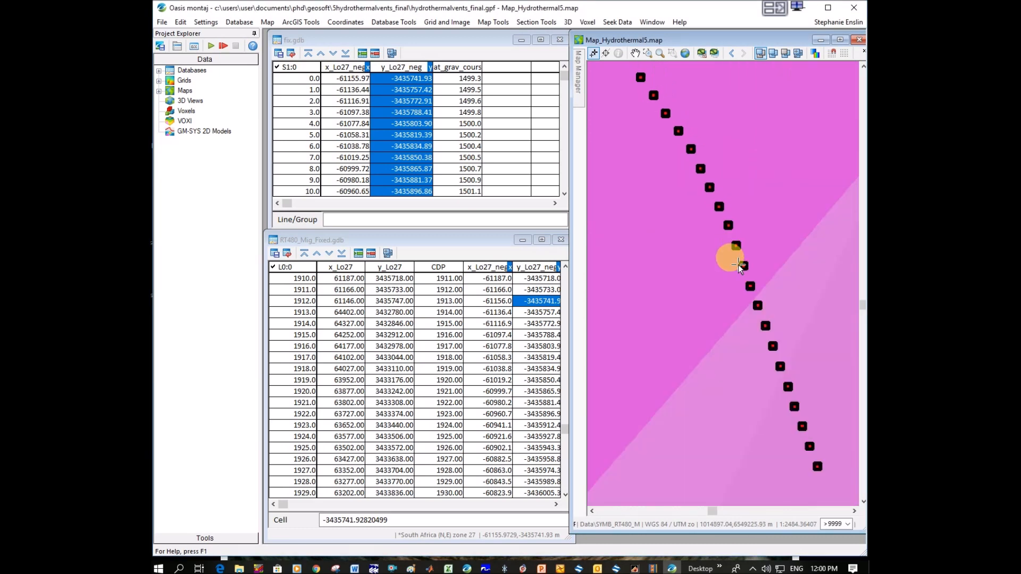
scroll(742, 266, "down", 3)
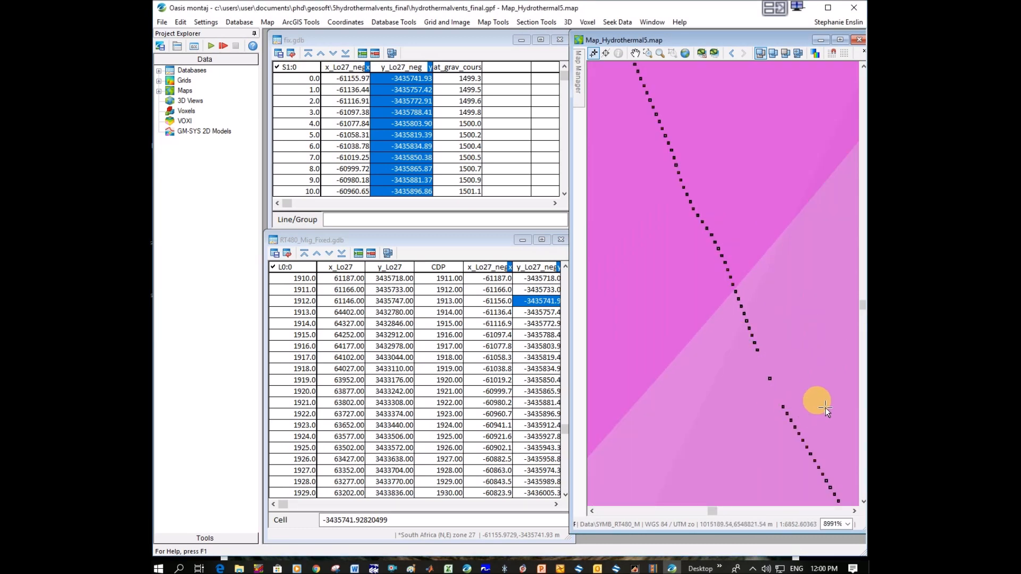
left_click_drag(816, 401, 731, 193)
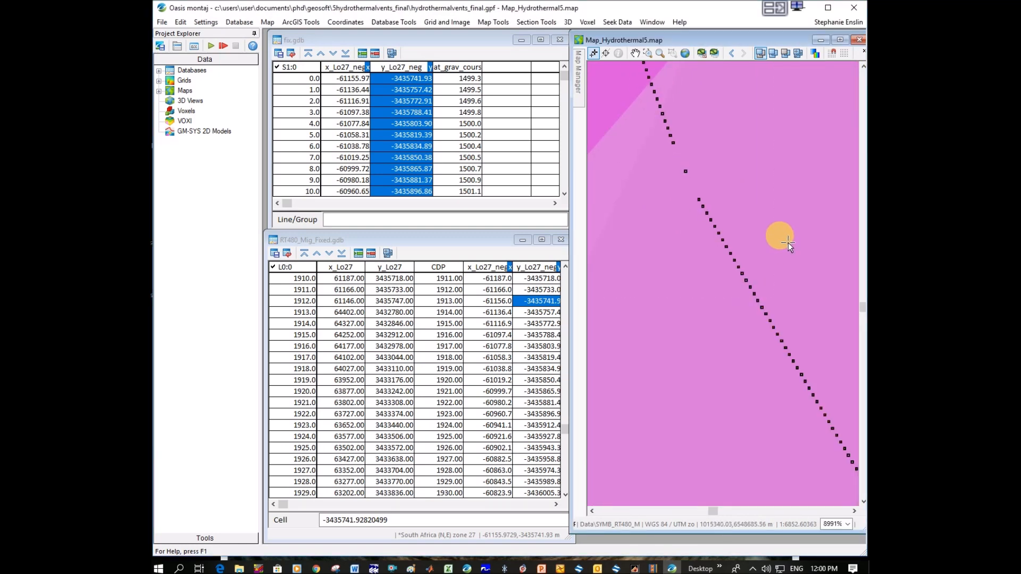
right_click(754, 569)
left_click(752, 568)
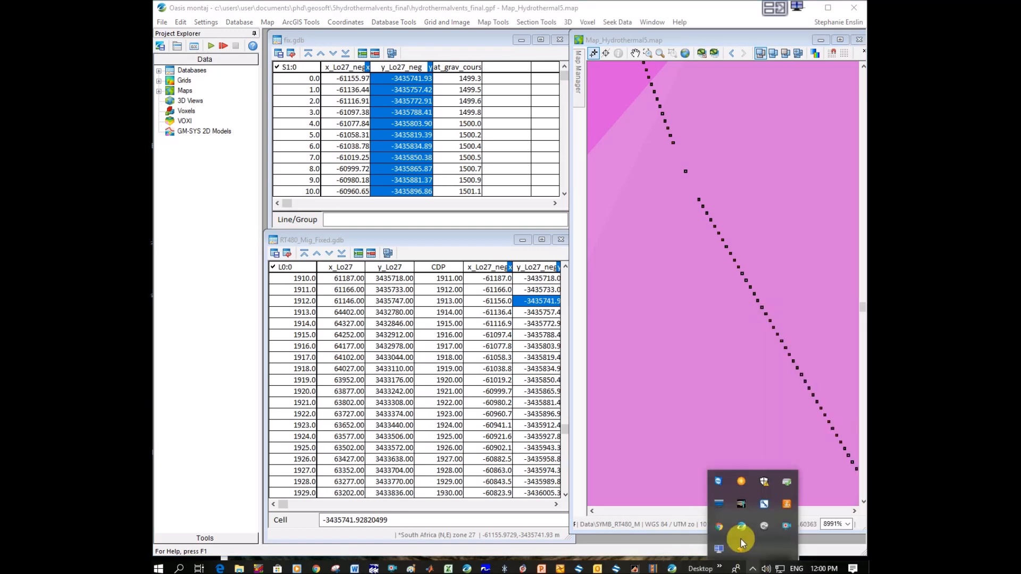